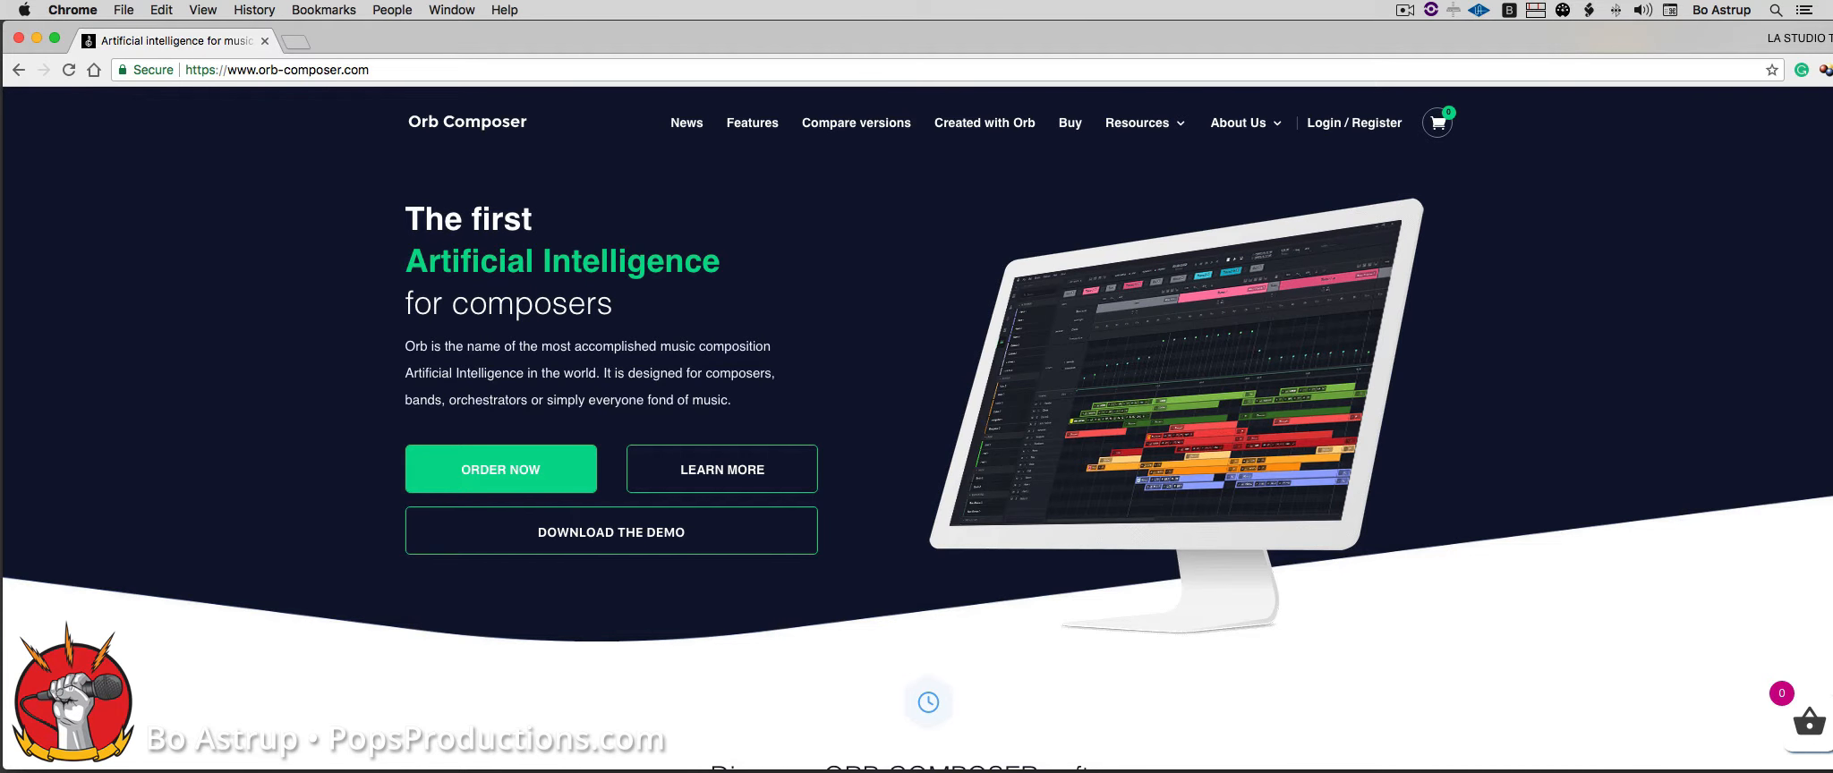
Step: Switch to Finder, open the Orb Composer MIDI disk image from the demo setup folder, and check the MIDI app's Auto Start option
key("super+Tab")
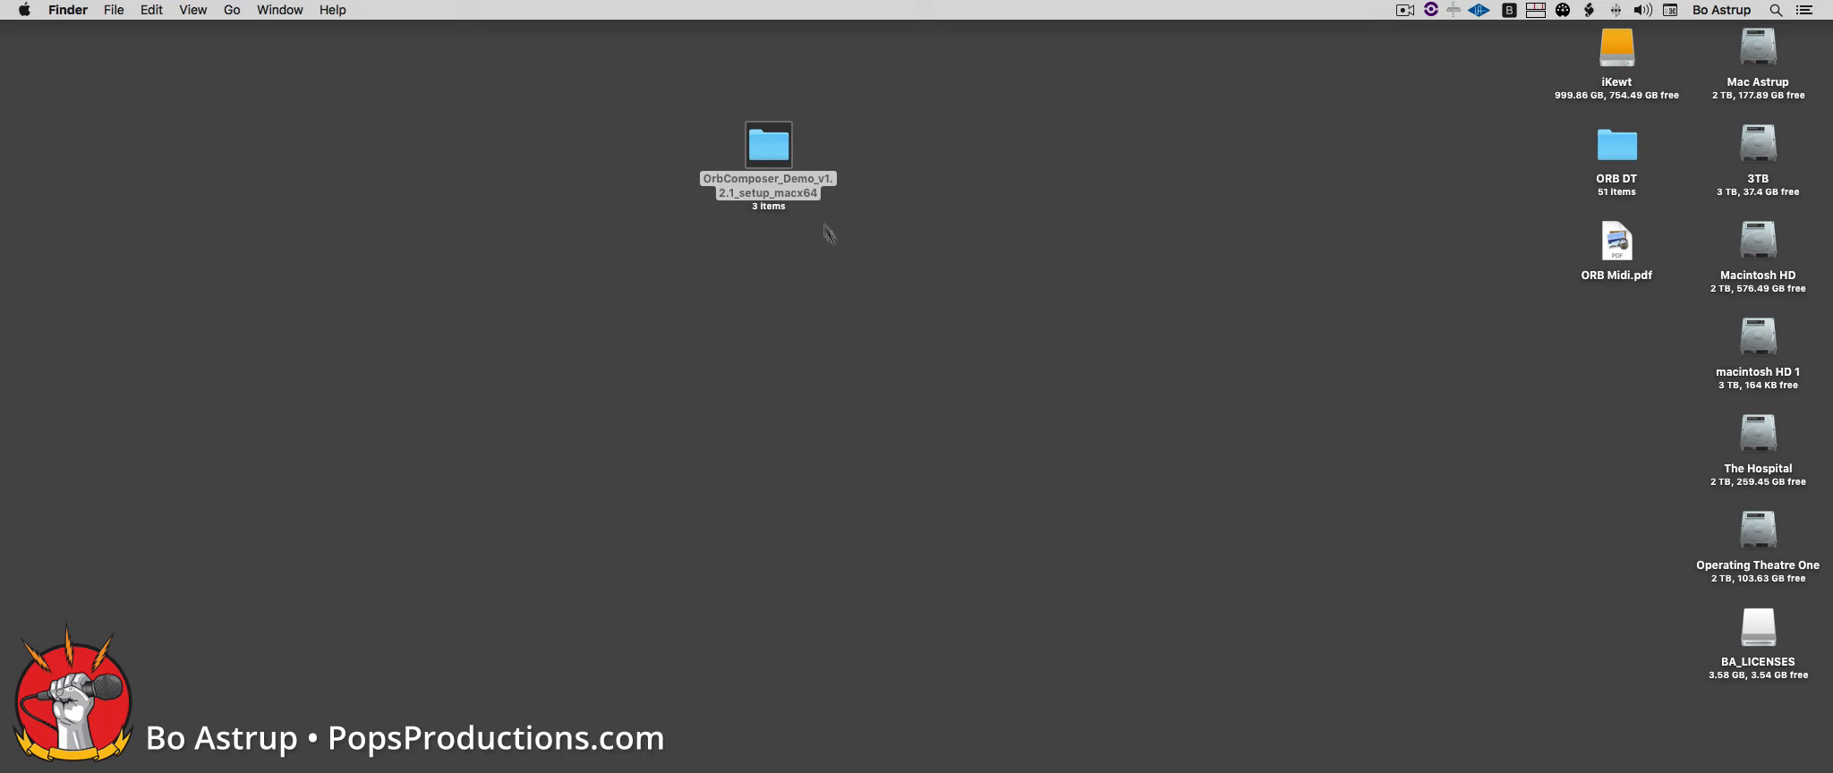
left_click(768, 145)
double_click(768, 145)
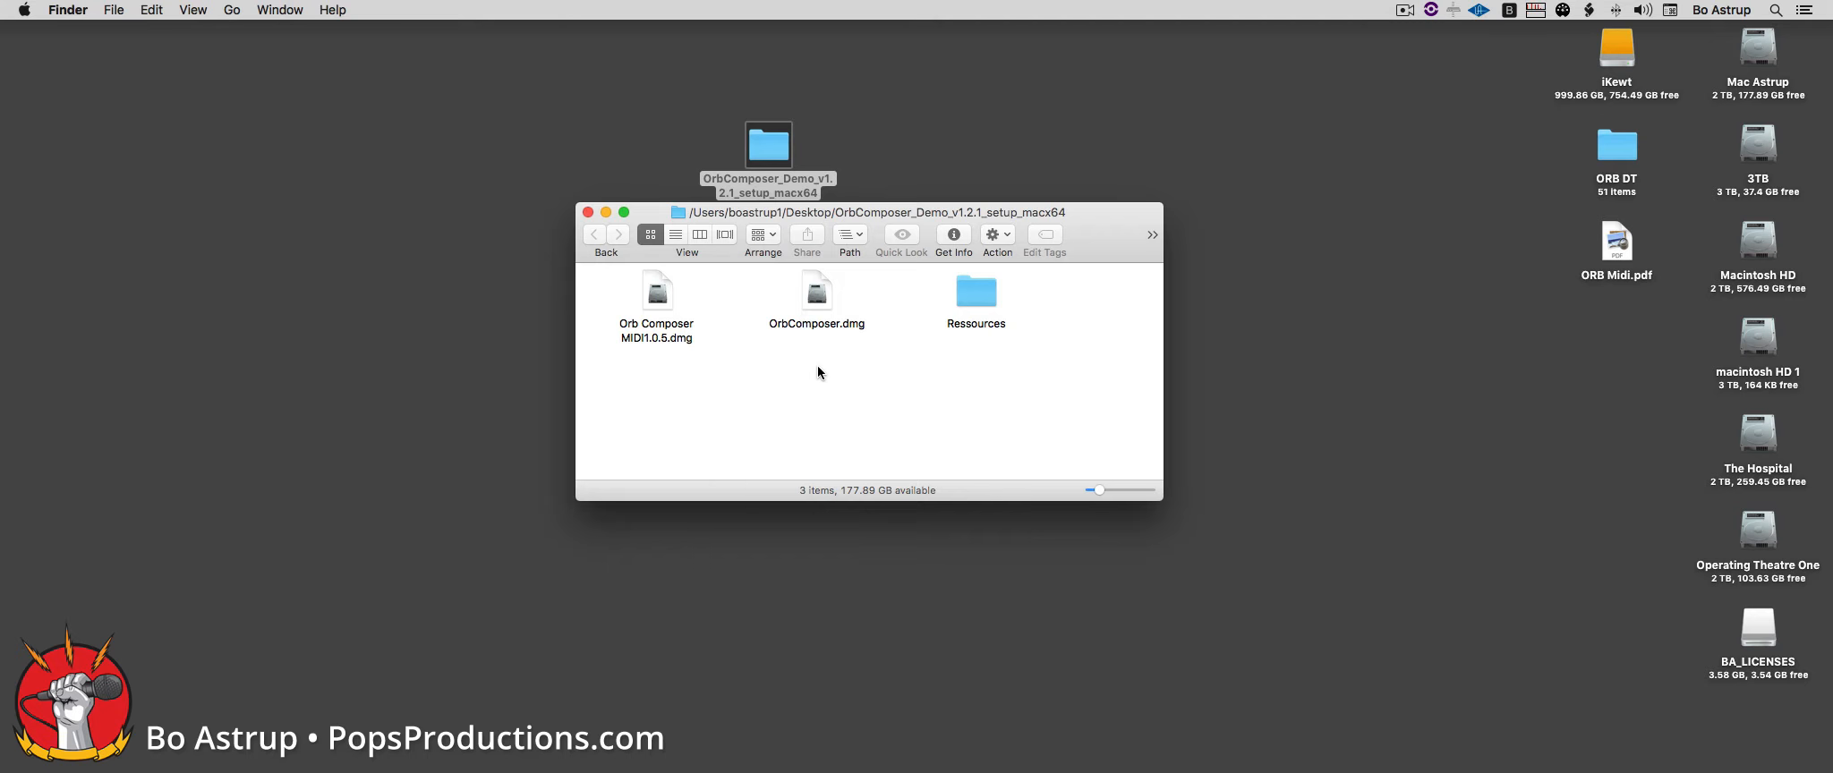
double_click(657, 293)
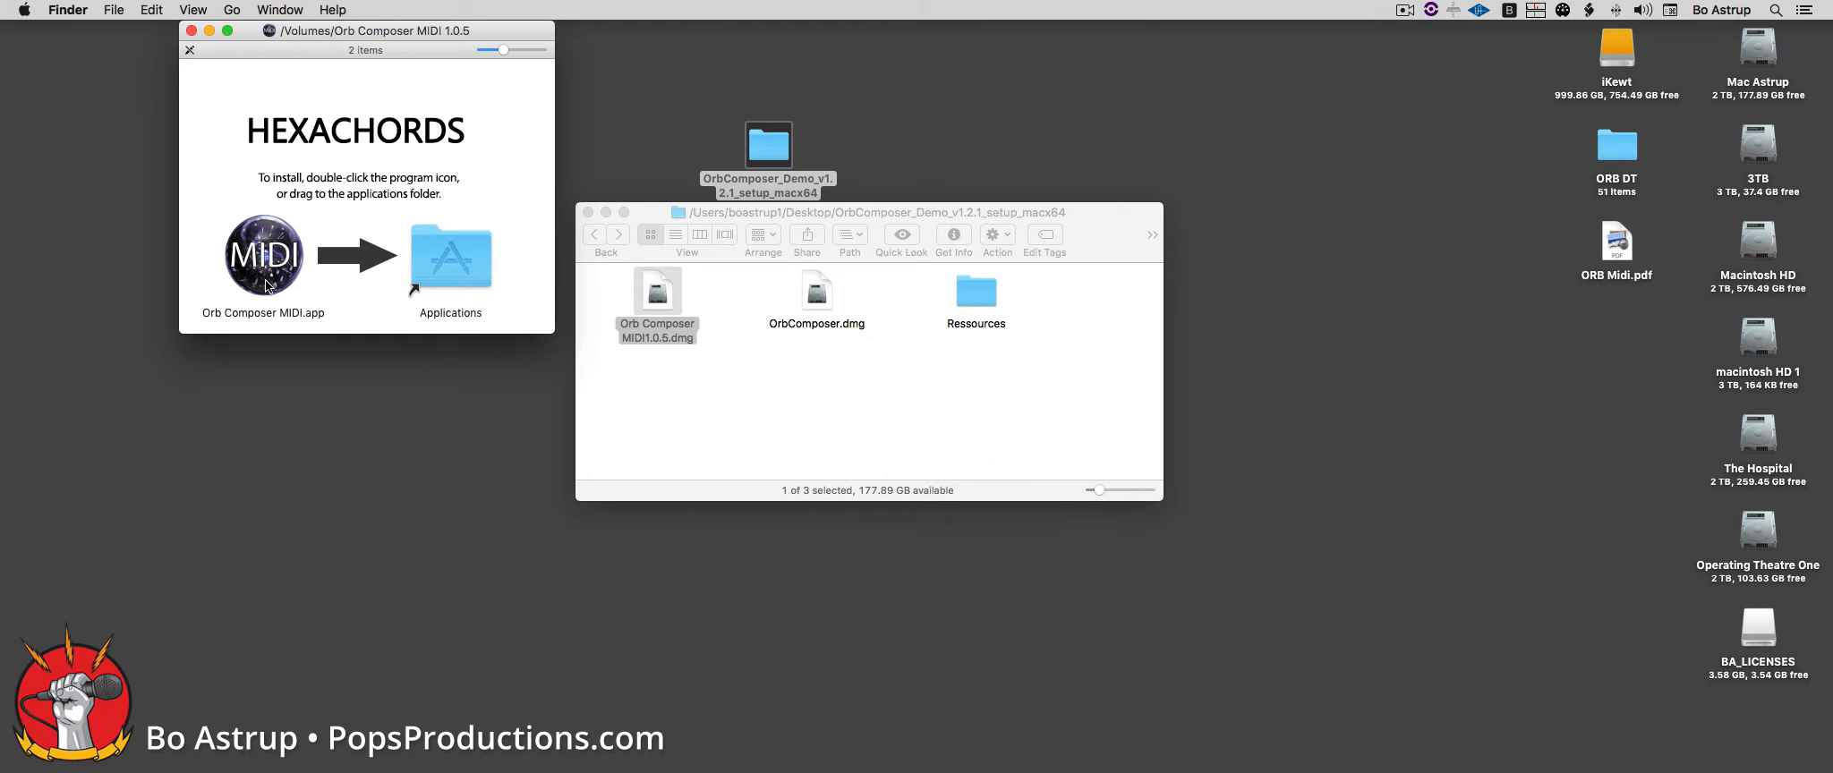
mouse_move(266, 281)
left_mouse_down()
mouse_move(466, 288)
mouse_move(255, 268)
left_mouse_up()
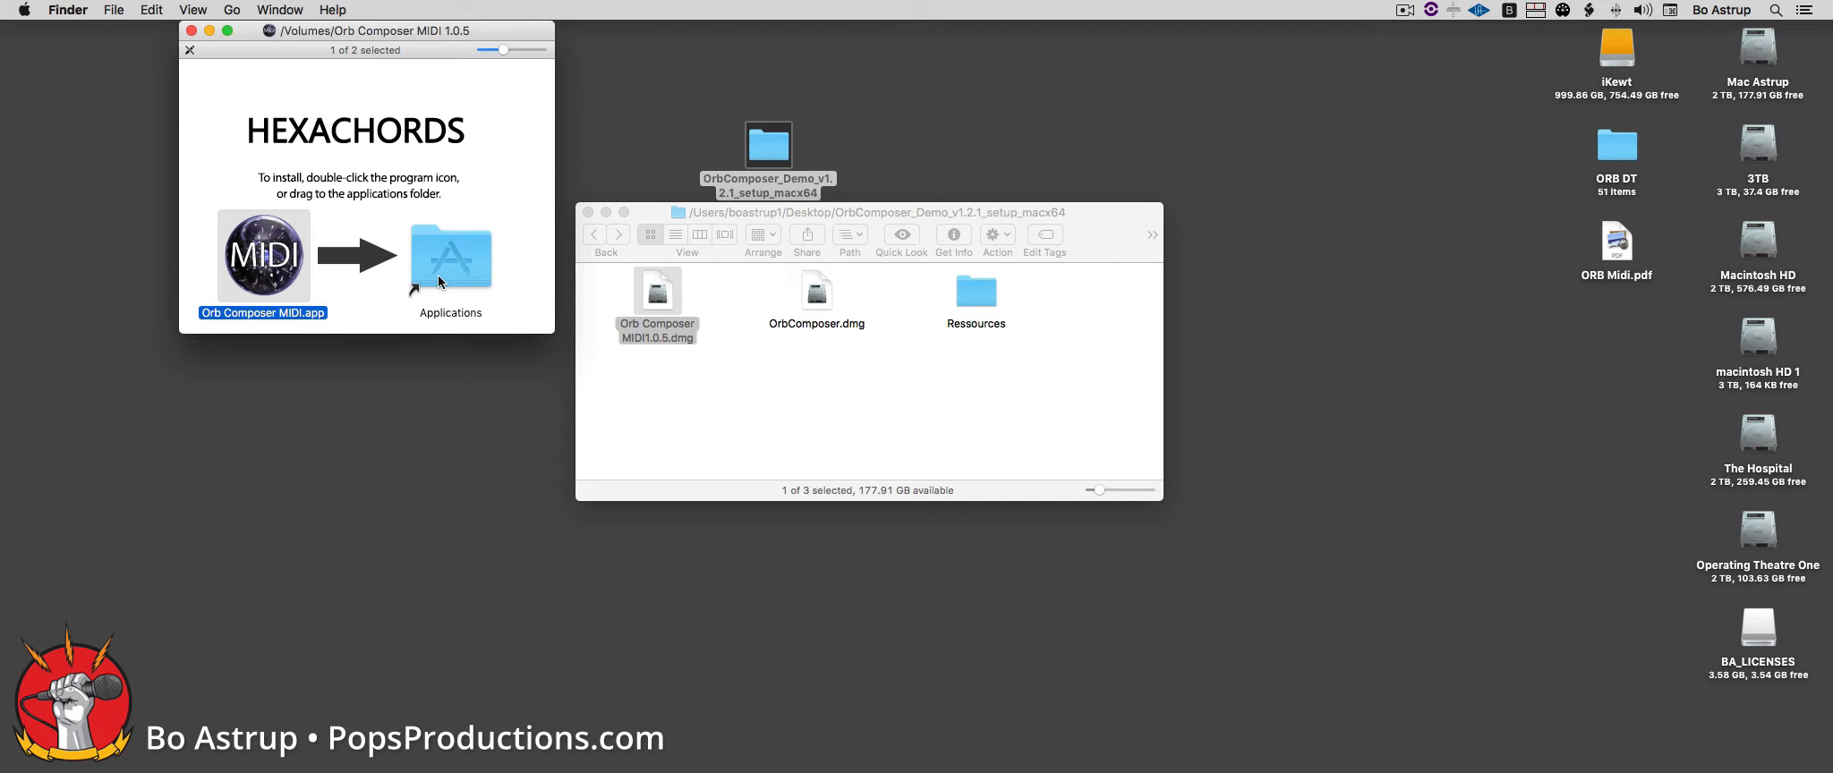
left_click(1566, 16)
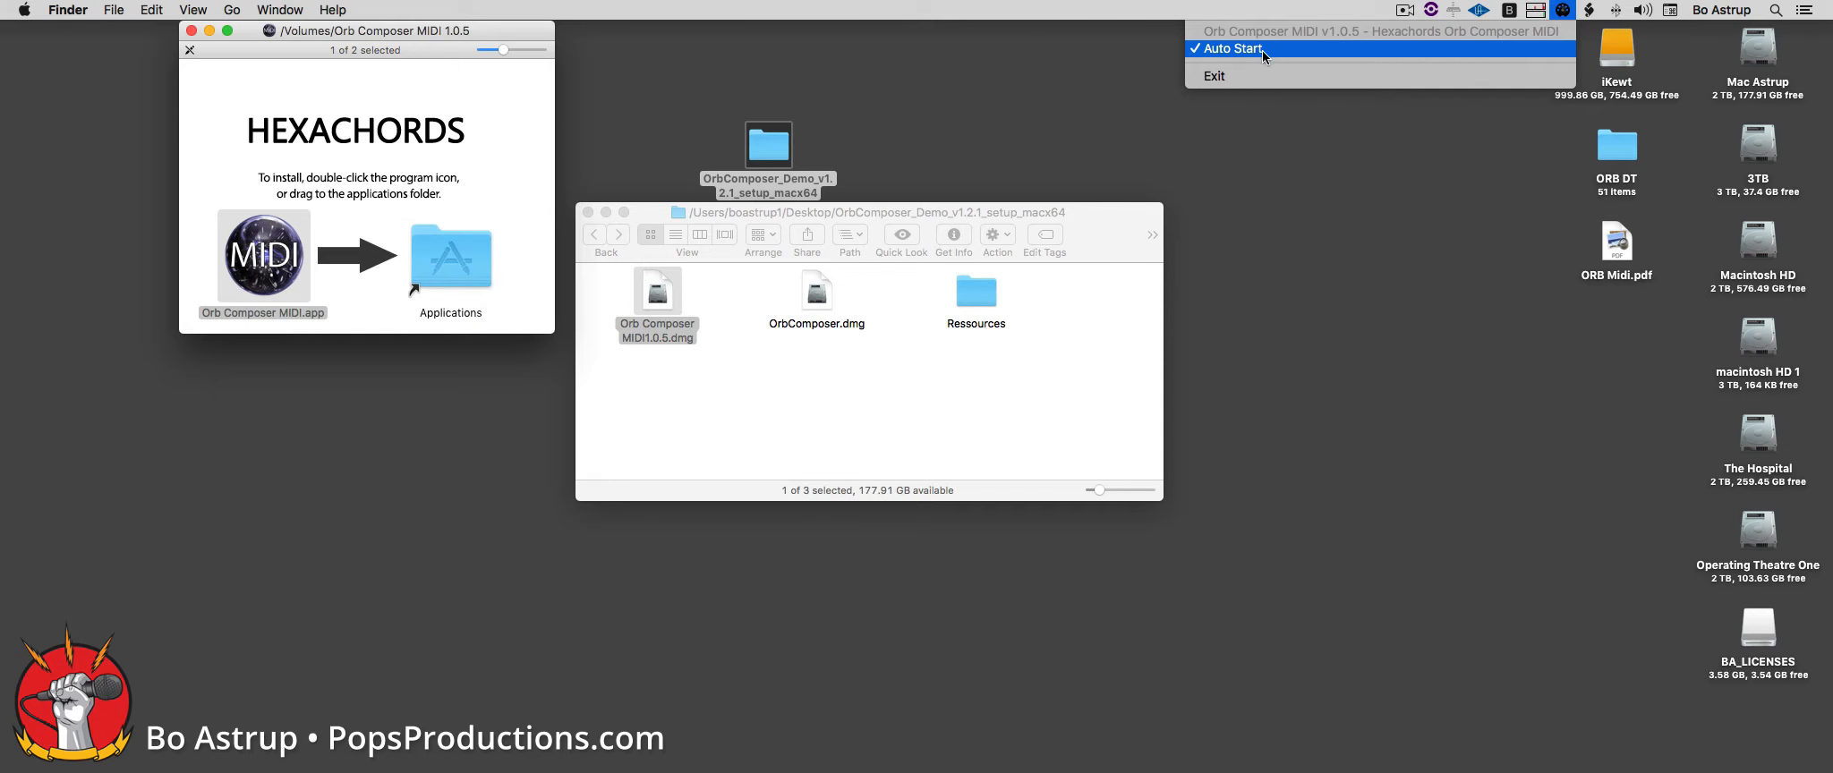
left_click(1355, 184)
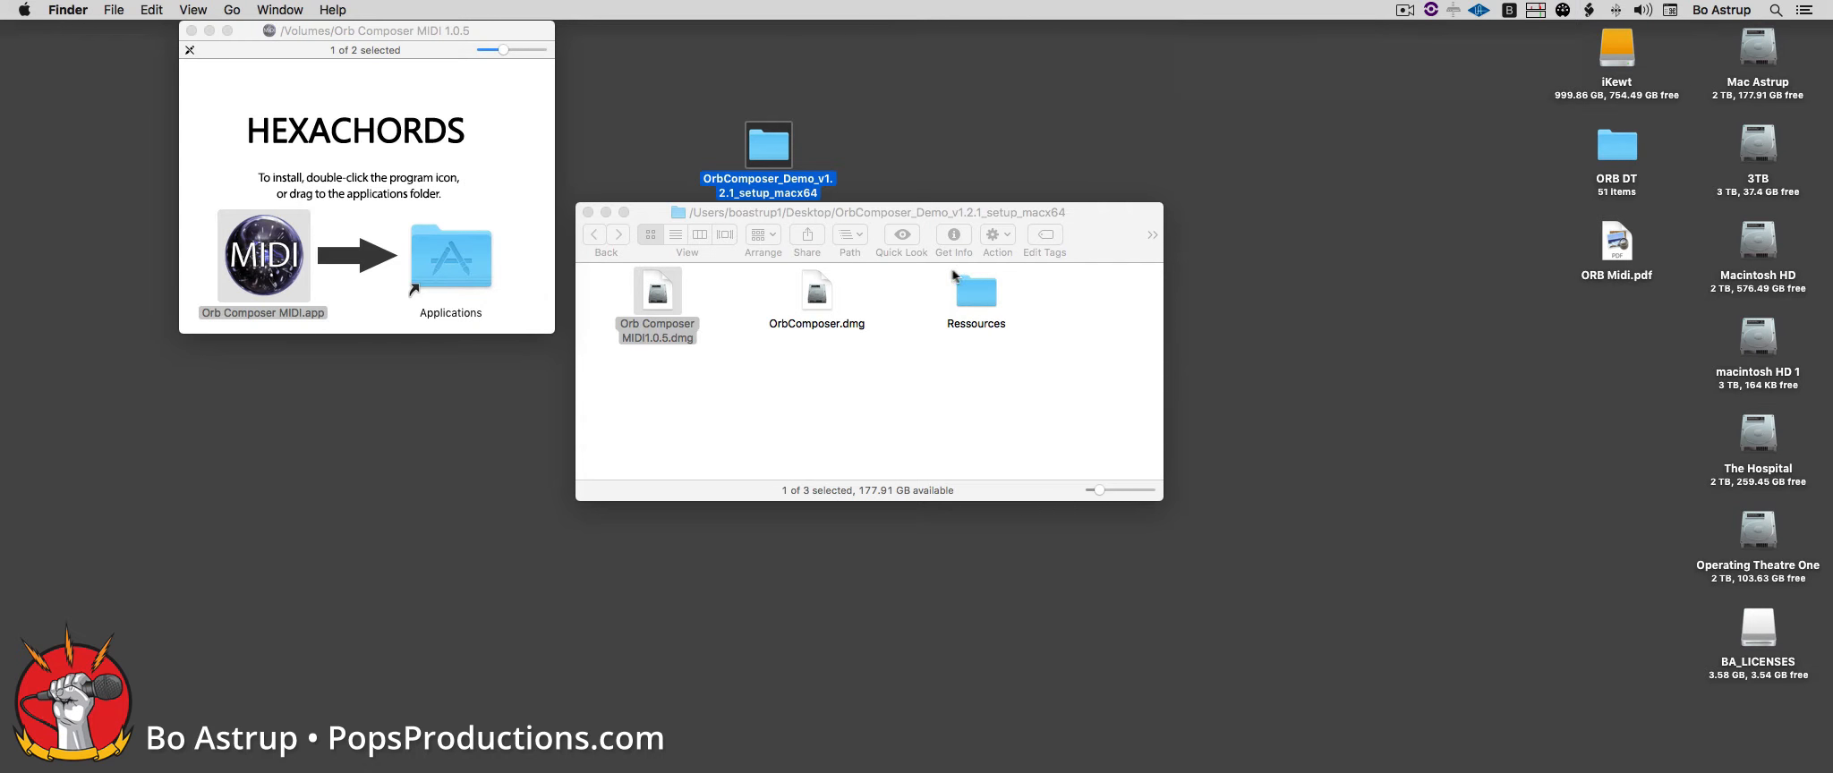
Step: Open the OrbComposer disk image to view its installer and close all open Finder windows
double_click(818, 293)
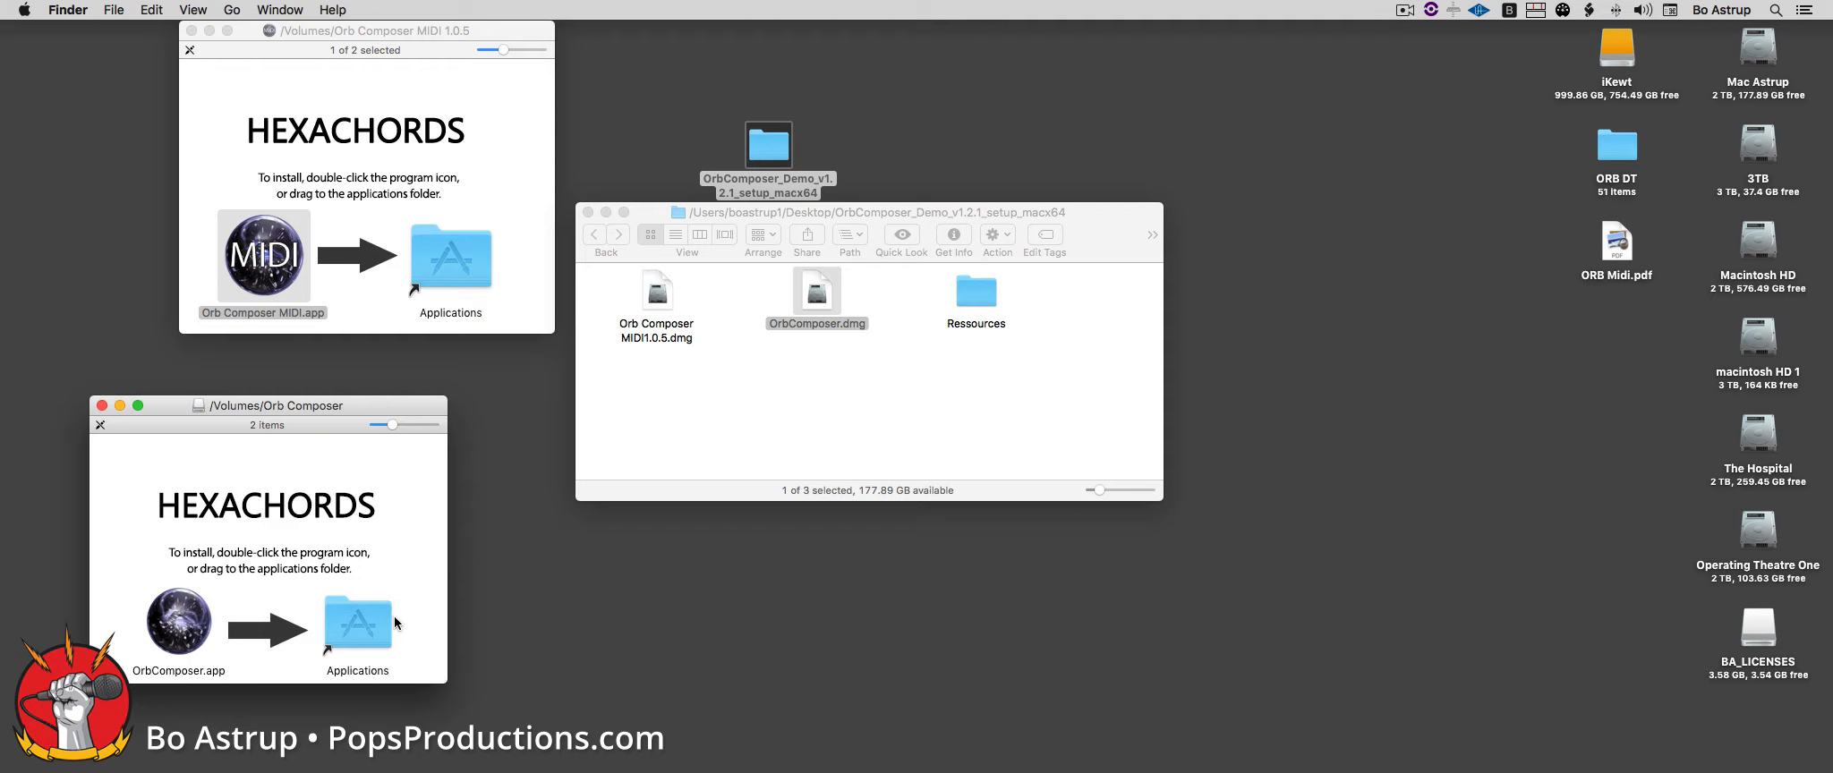
left_click(588, 212)
left_click(192, 31)
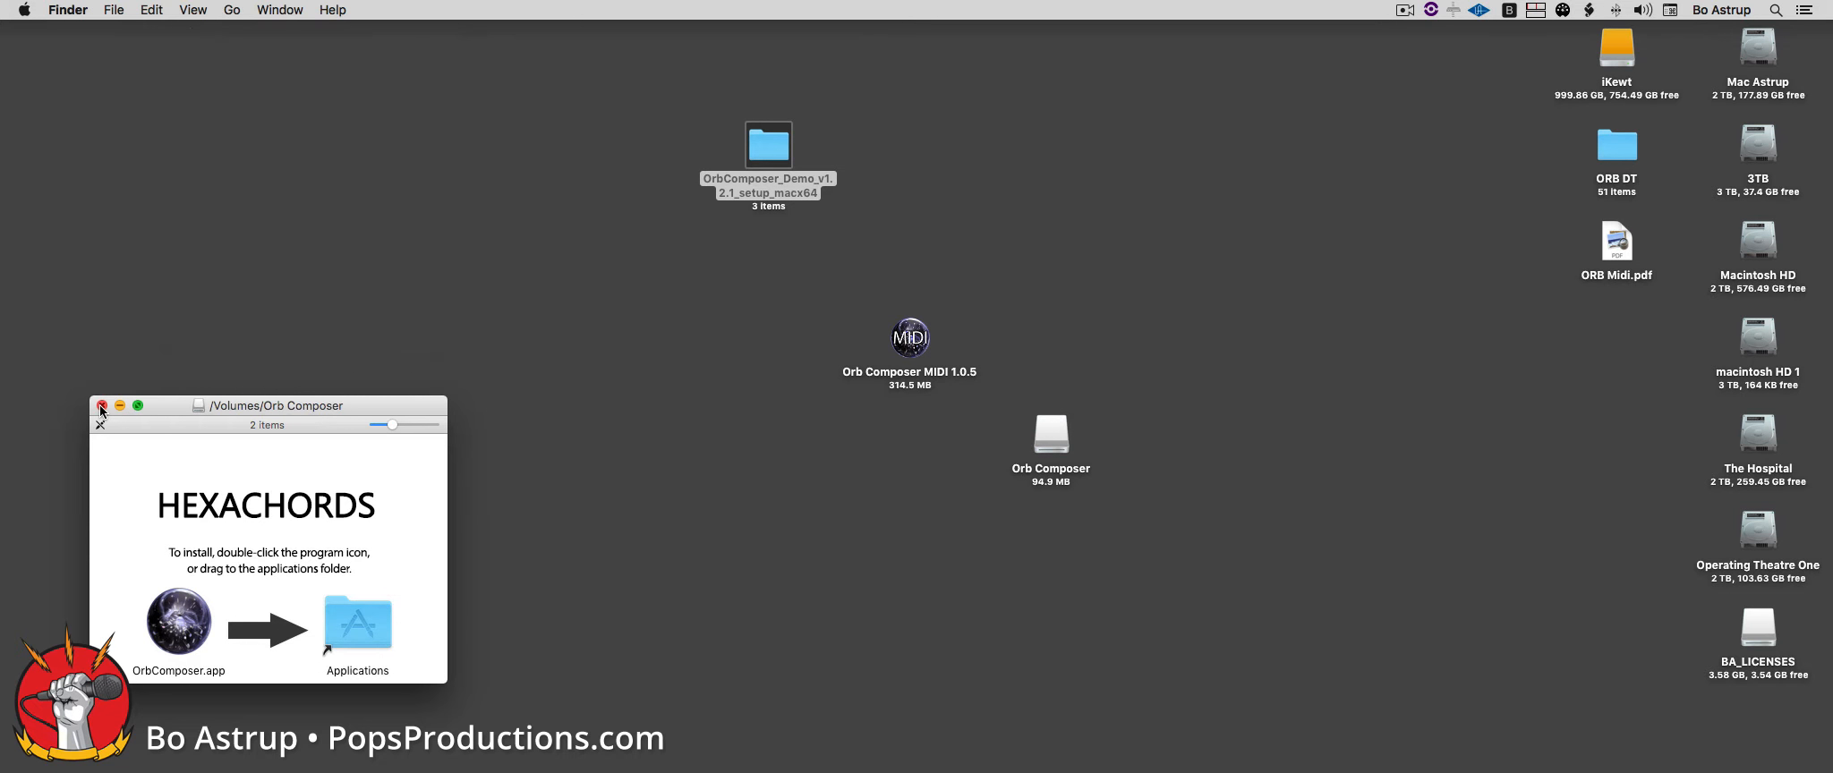
left_click(102, 406)
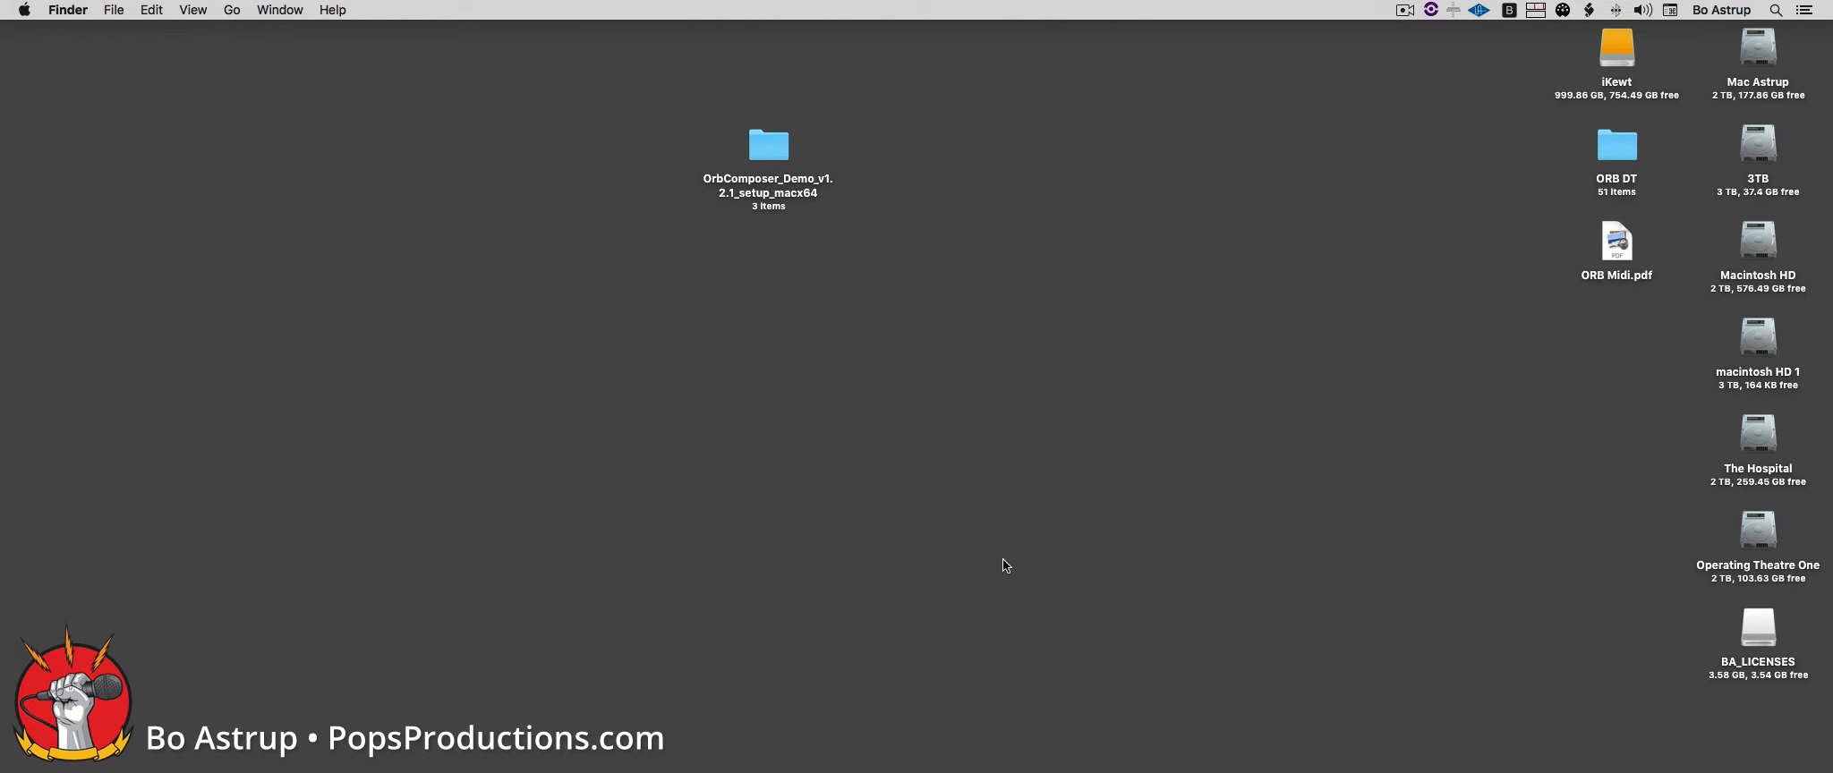
Step: Switch to OrbComposer by launching it and start a project from the Strings music template
mouse_move(872, 761)
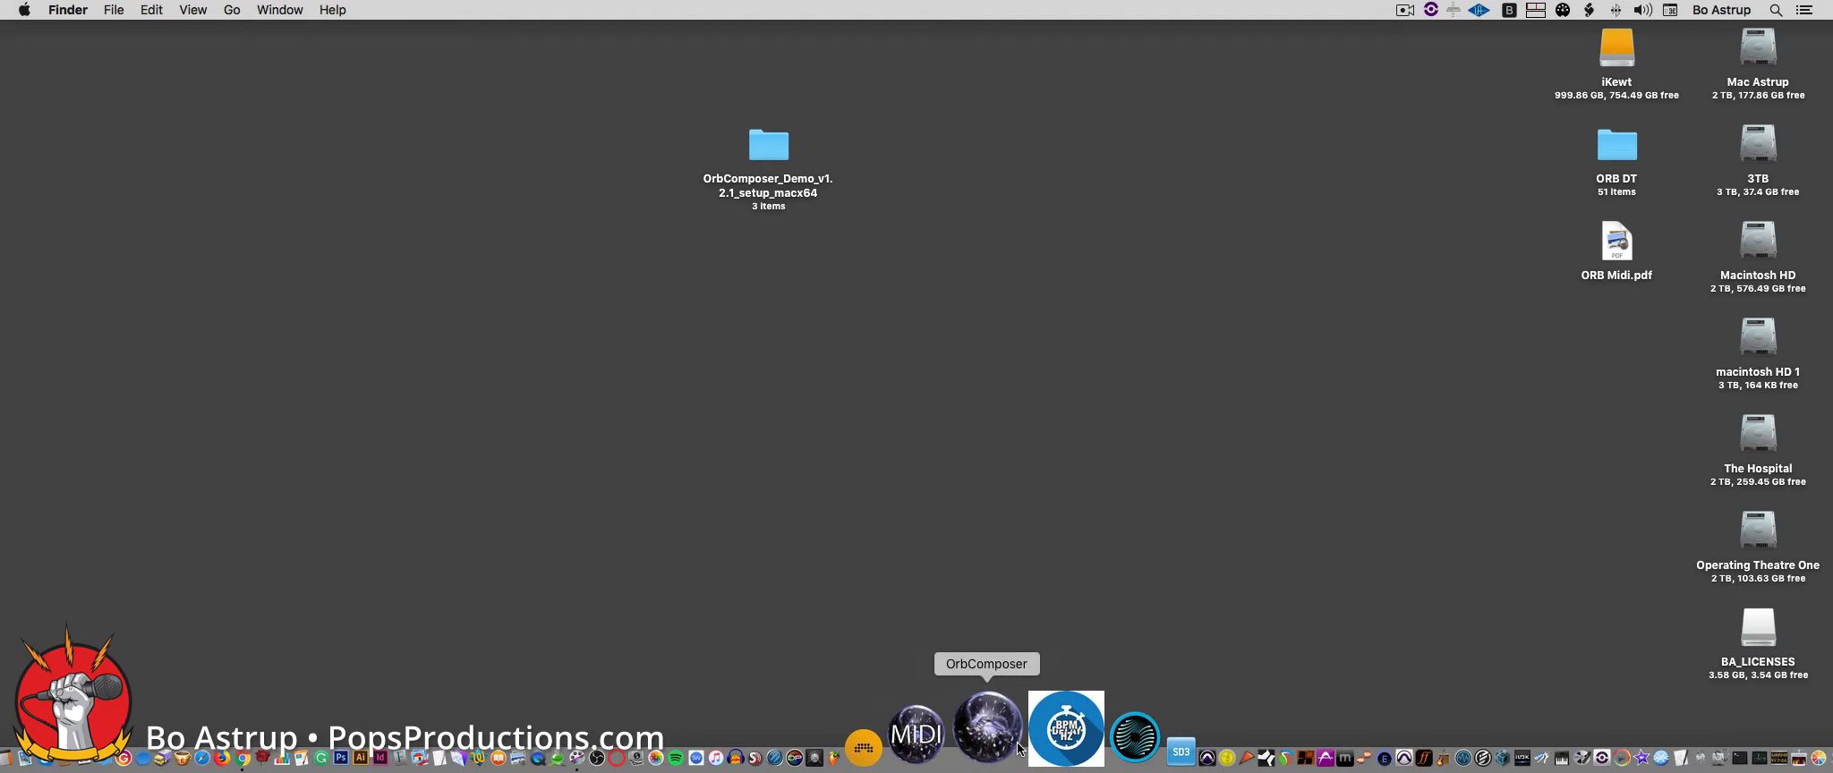
left_click(990, 730)
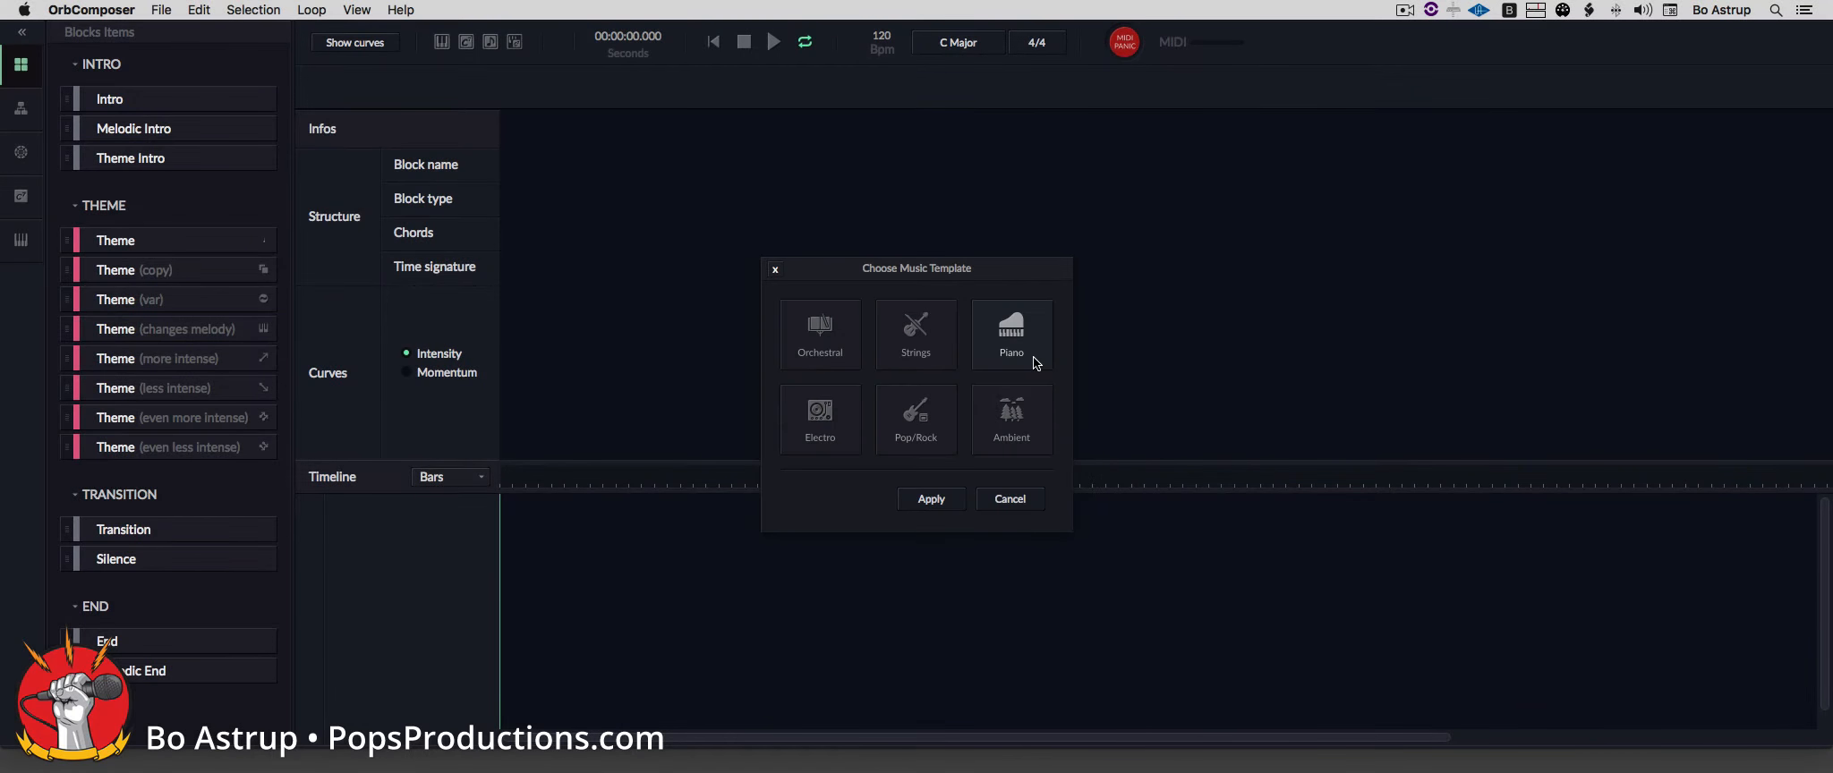
left_click(911, 334)
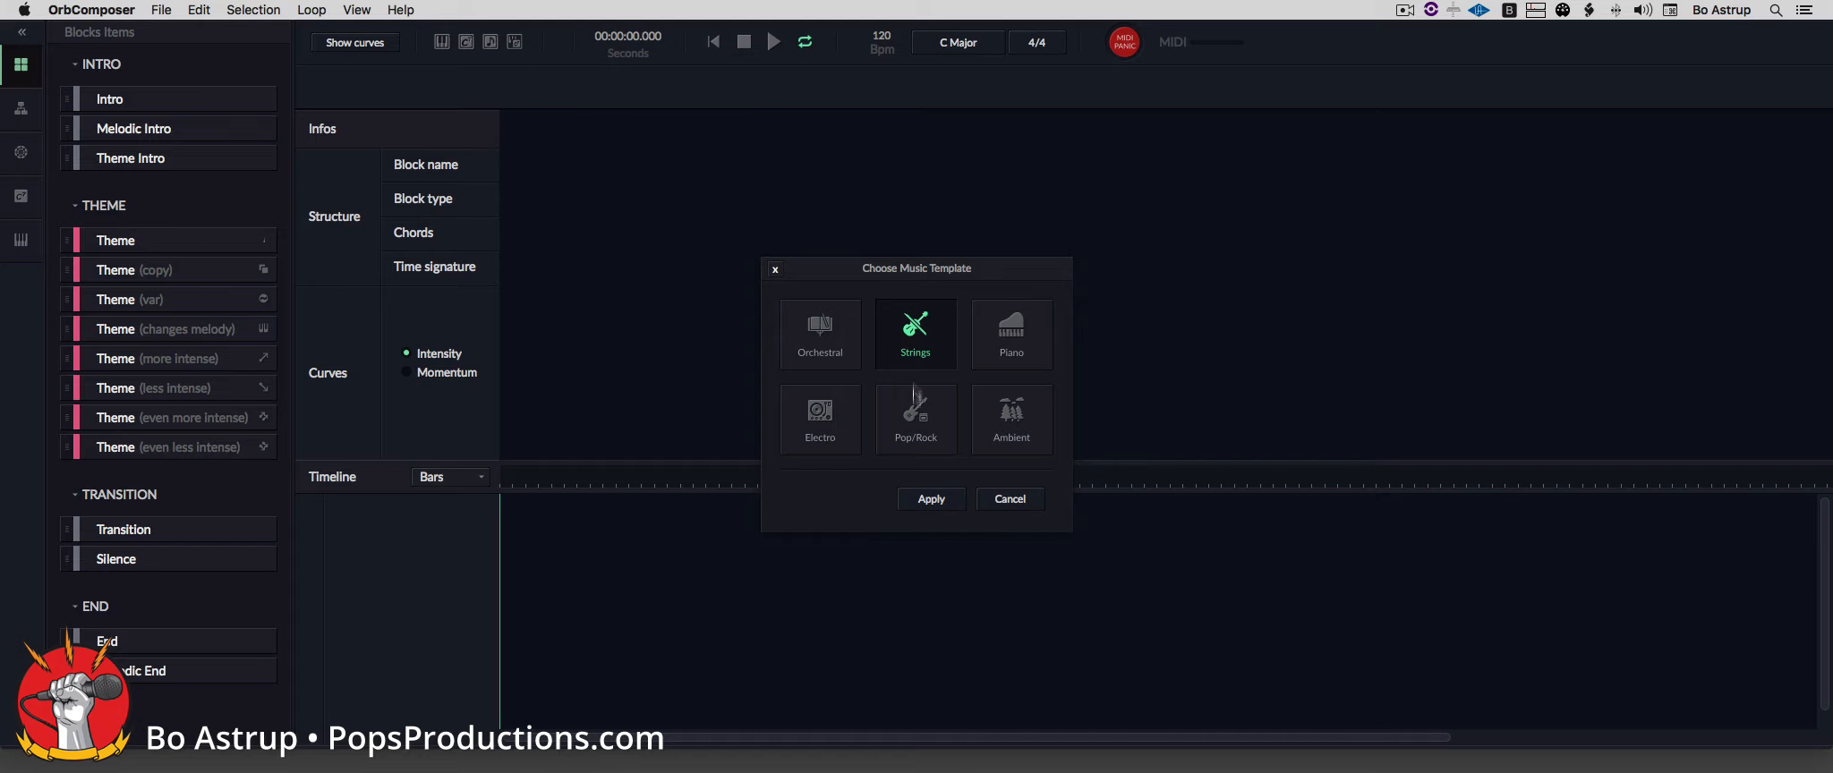
left_click(933, 501)
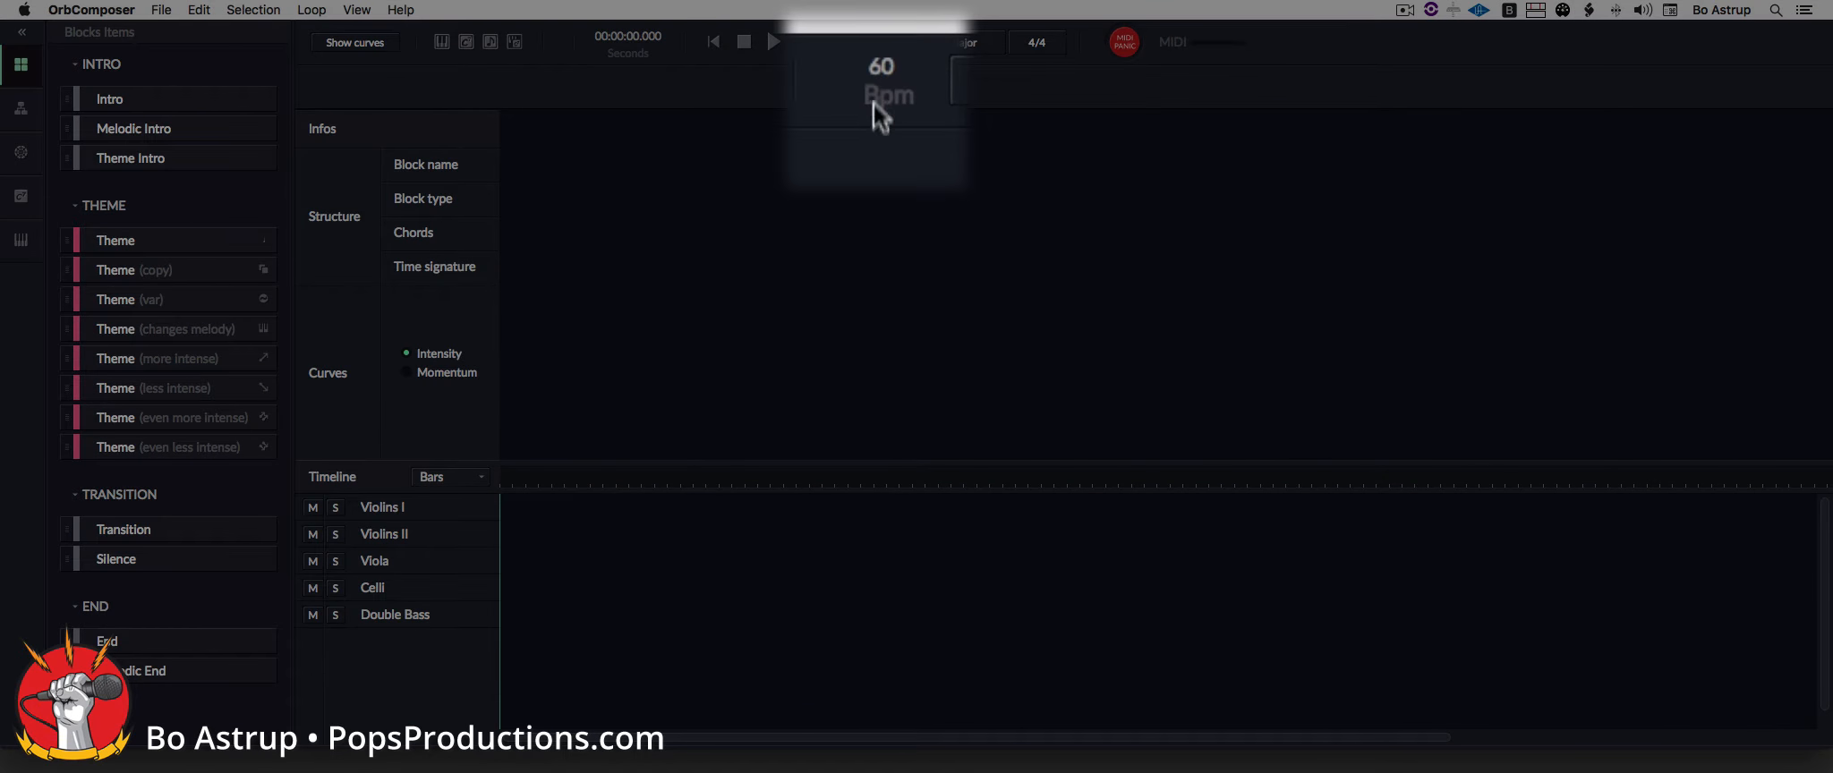
Step: Examine the project's available keys, modes and time signatures without changing them
left_click(970, 45)
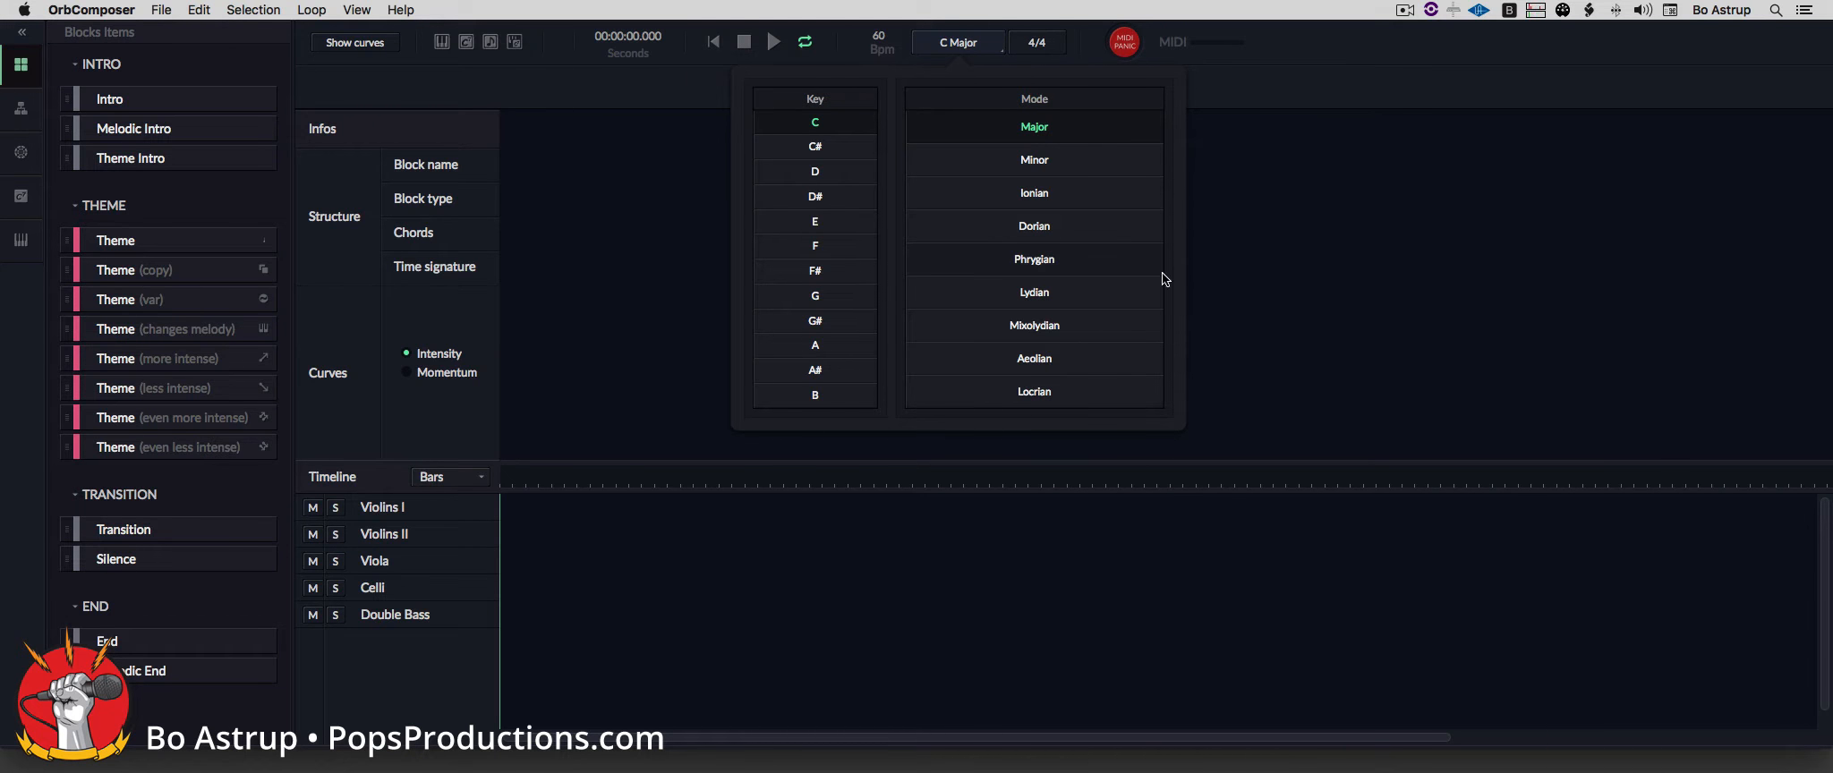
left_click(1248, 90)
left_click(1037, 43)
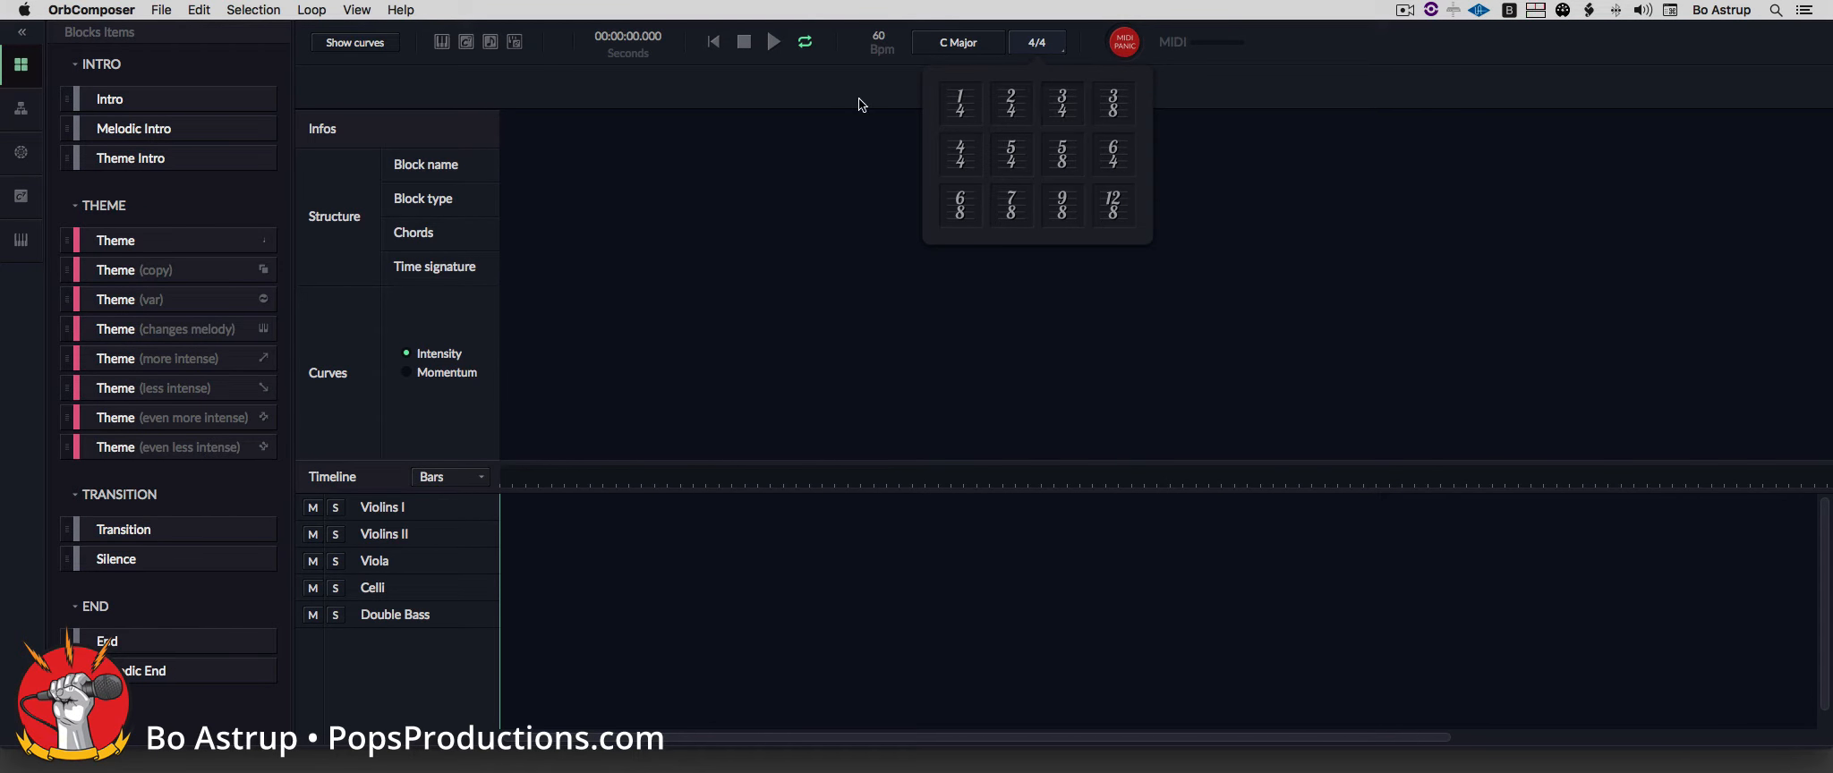
left_click(862, 100)
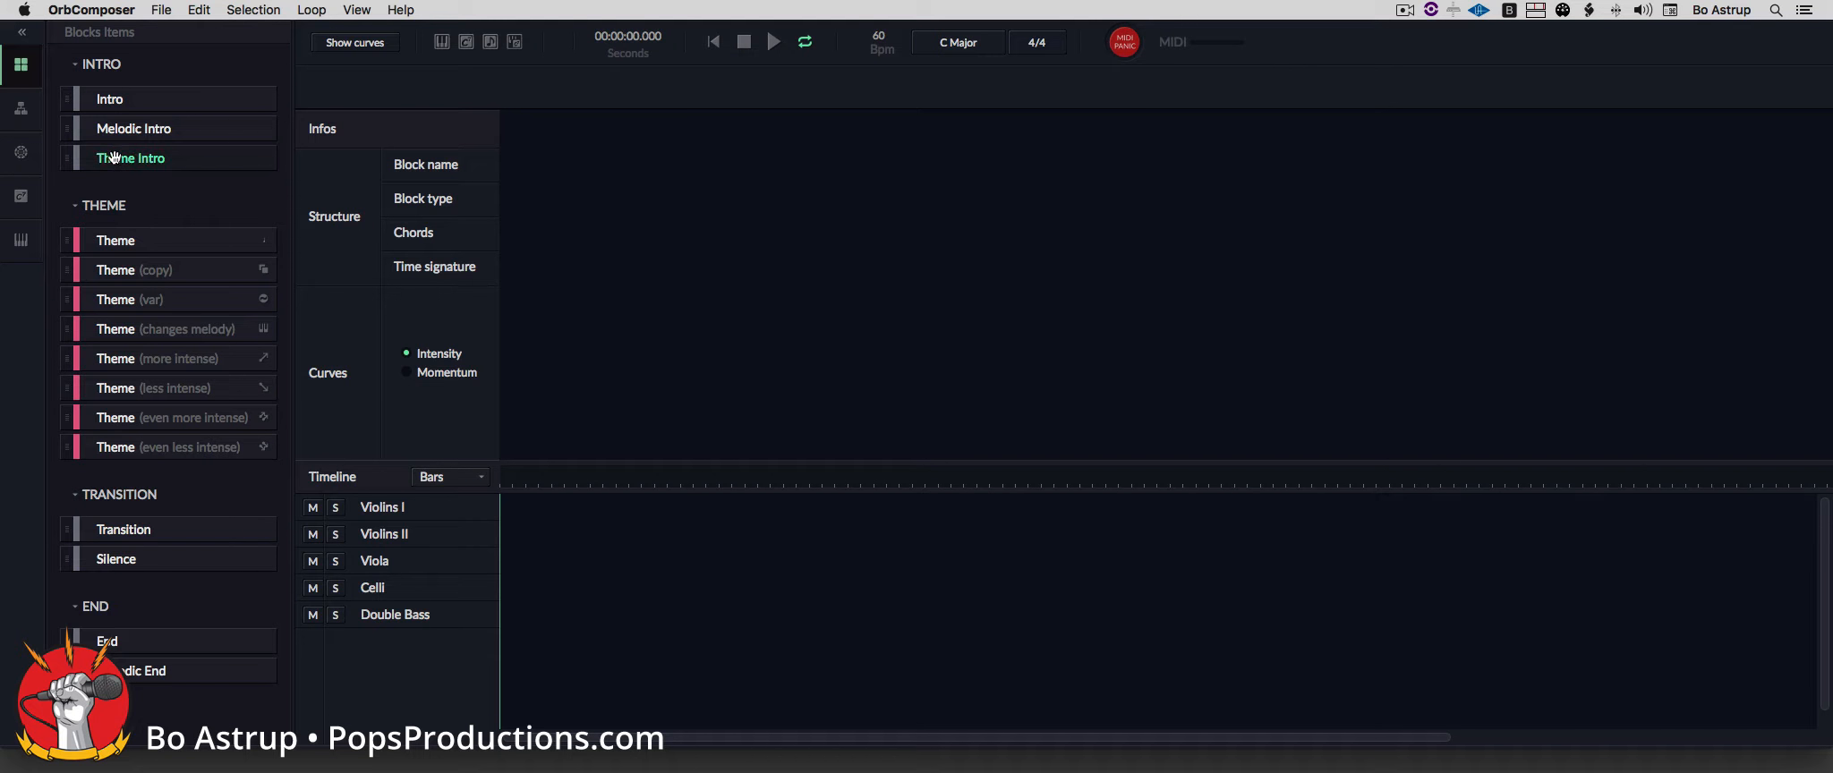
Step: Add an Intro block to the empty arrangement and place a Theme block after it
left_click_drag(99, 158, 549, 210)
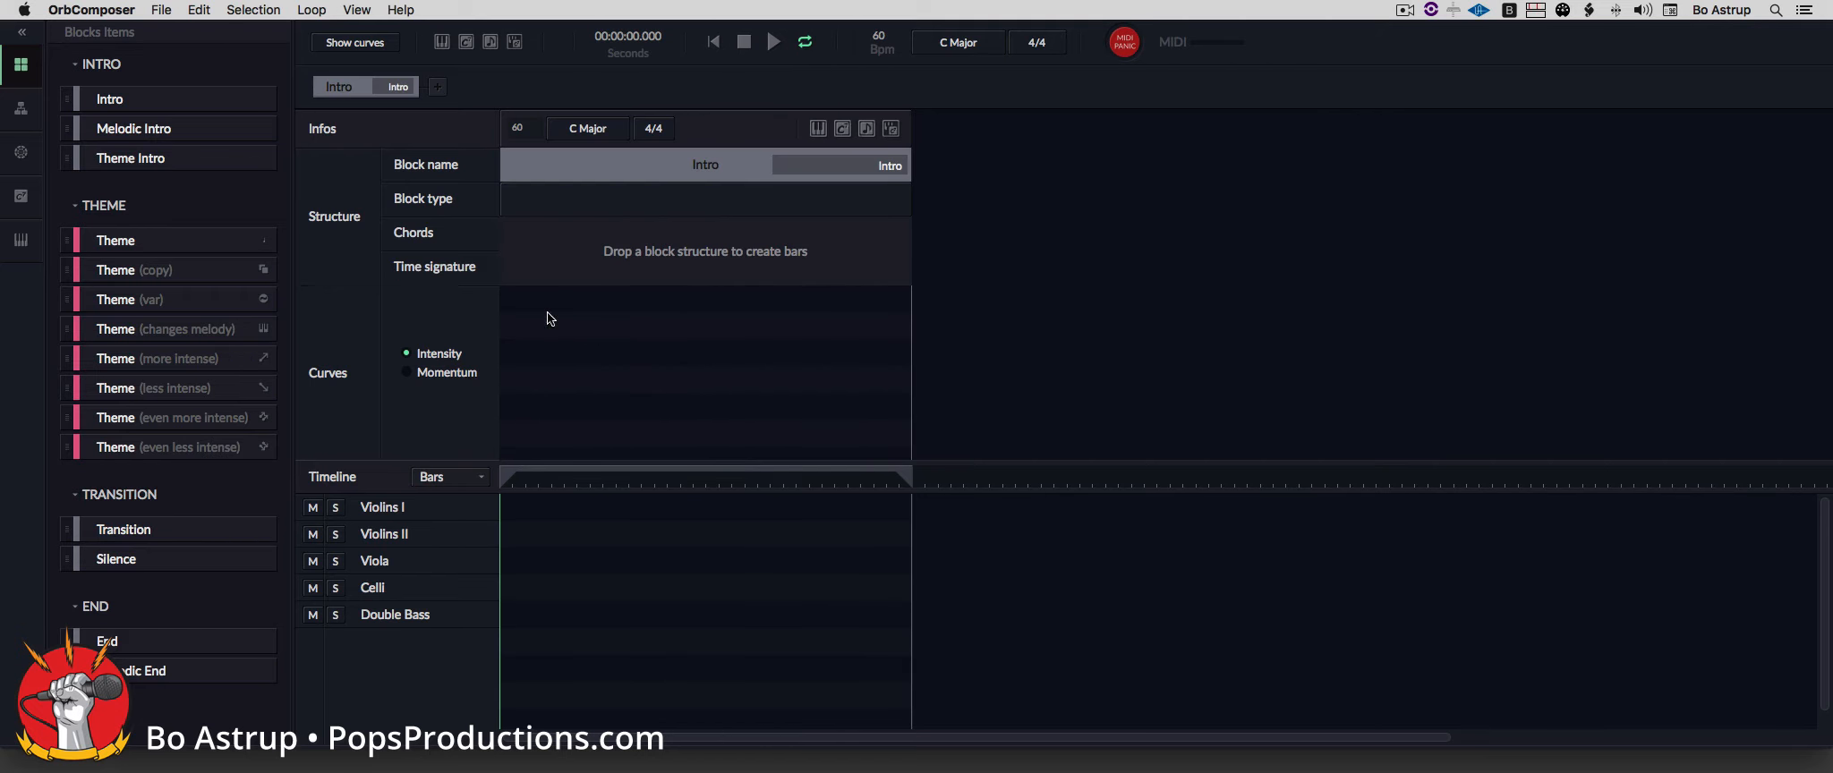
left_click_drag(105, 243, 1067, 302)
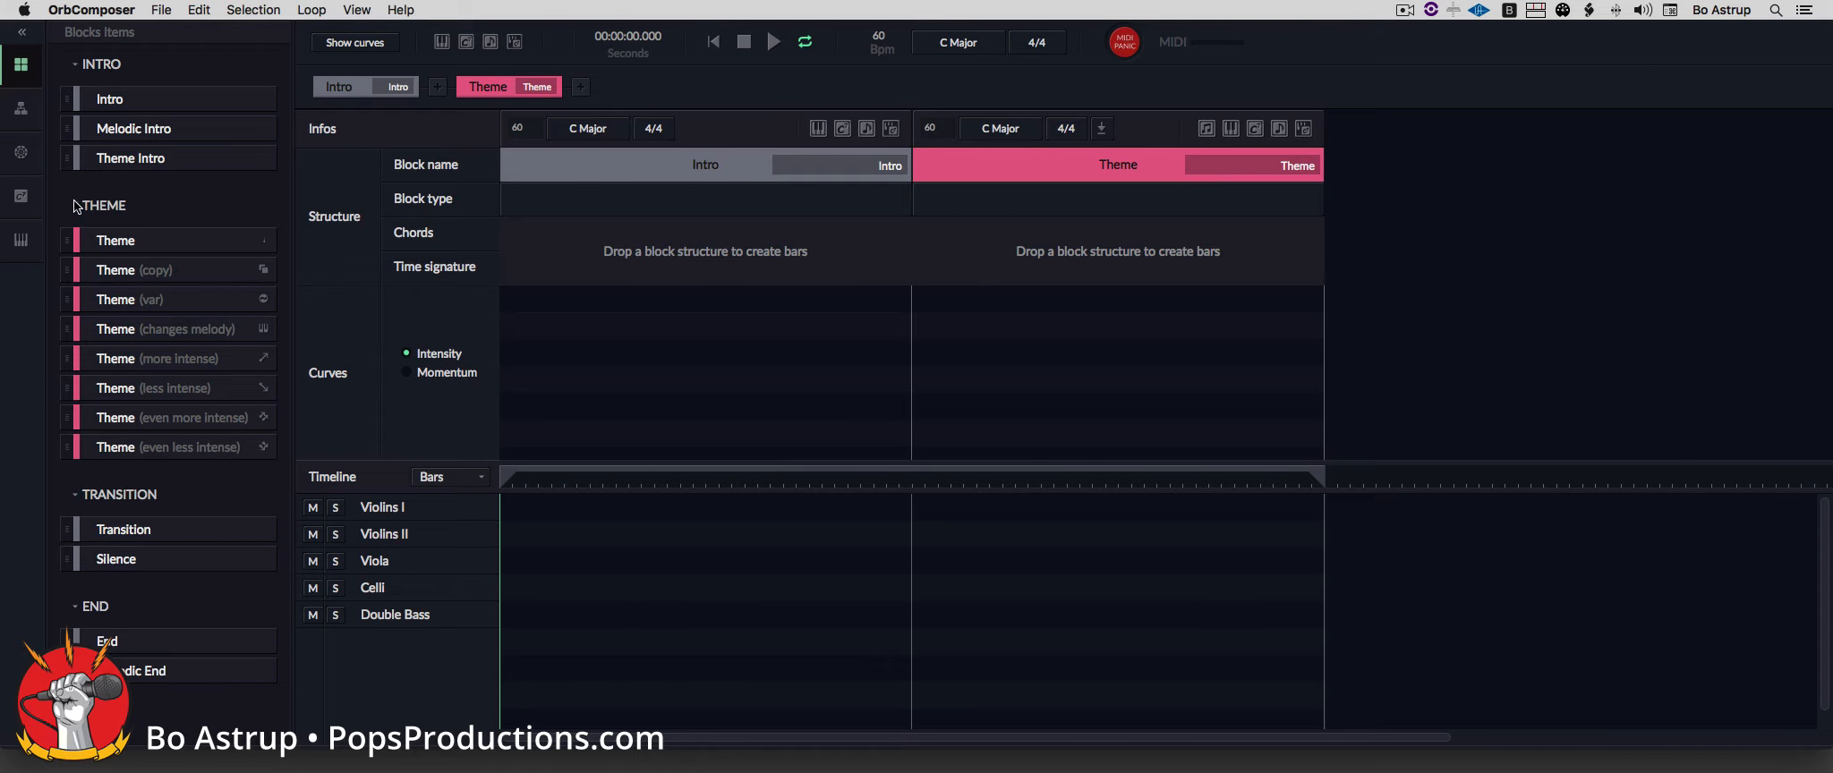
Step: Apply the 8-bar Q A Q A' structure, with two bars per section, to the Intro block
left_click(20, 111)
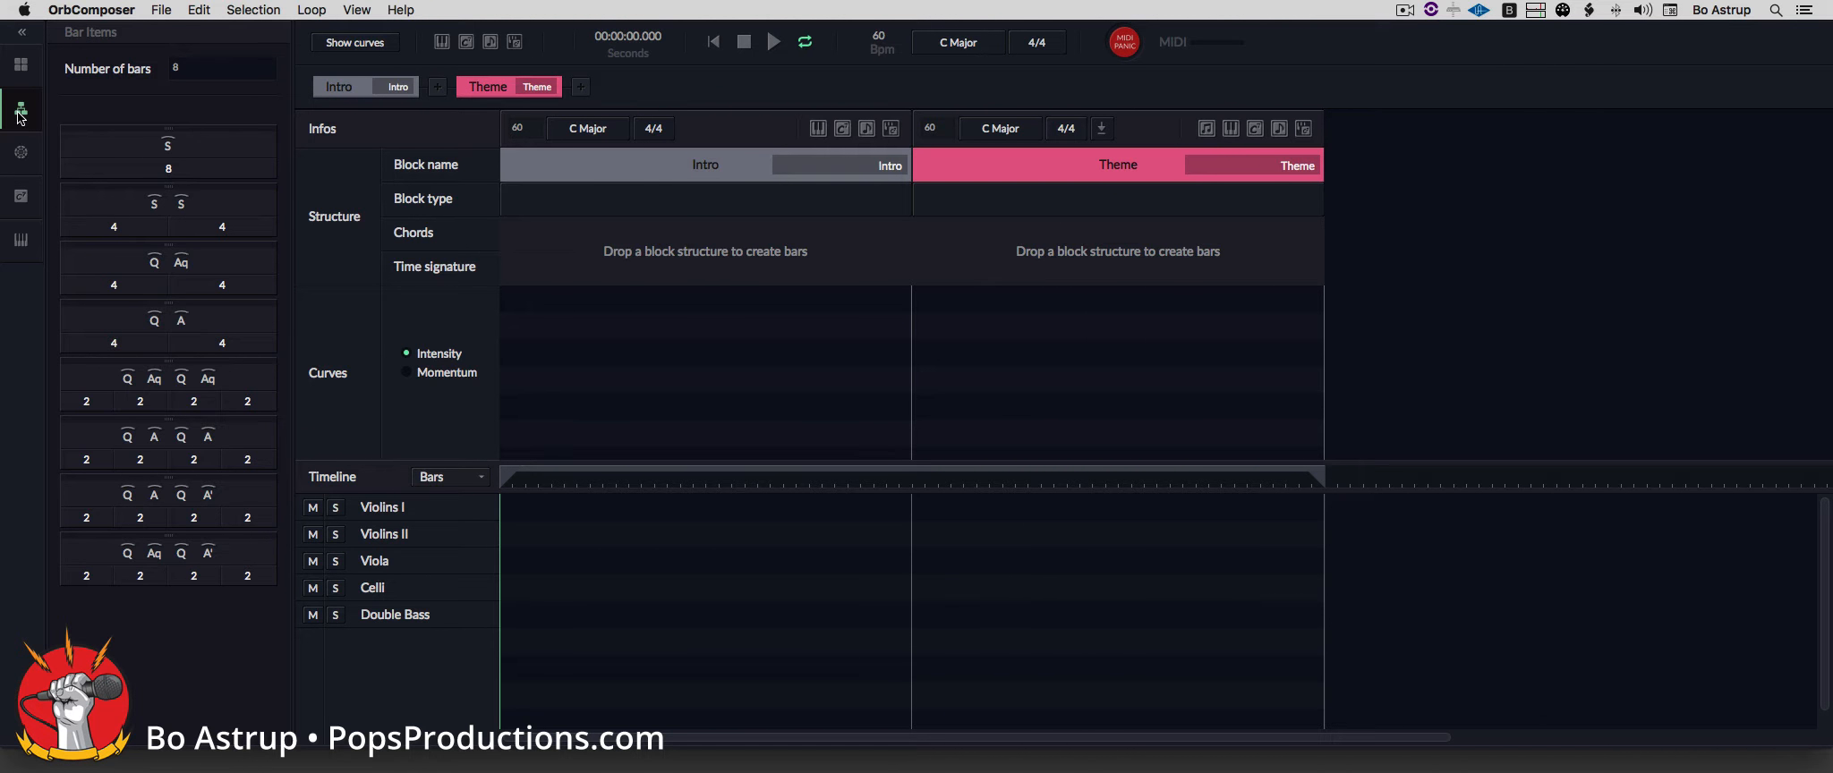
double_click(181, 68)
type("16")
key("BackSpace")
key("BackSpace")
type("8")
left_click_drag(145, 499, 661, 267)
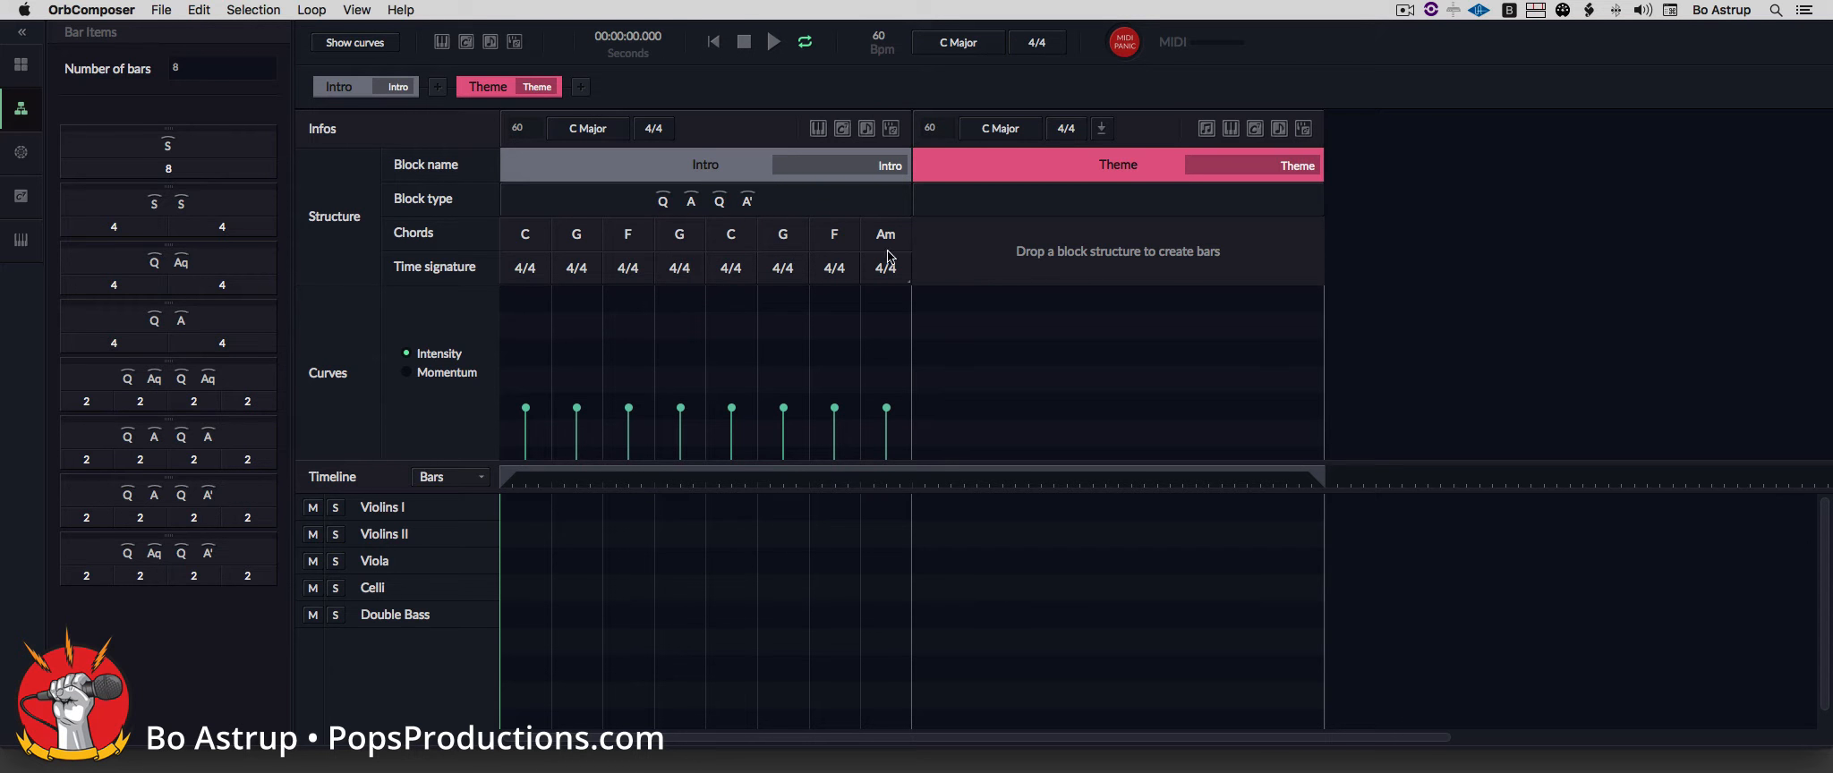
Step: Look through the alternative chords offered for the Intro's second bar and keep the current chord
left_click(578, 236)
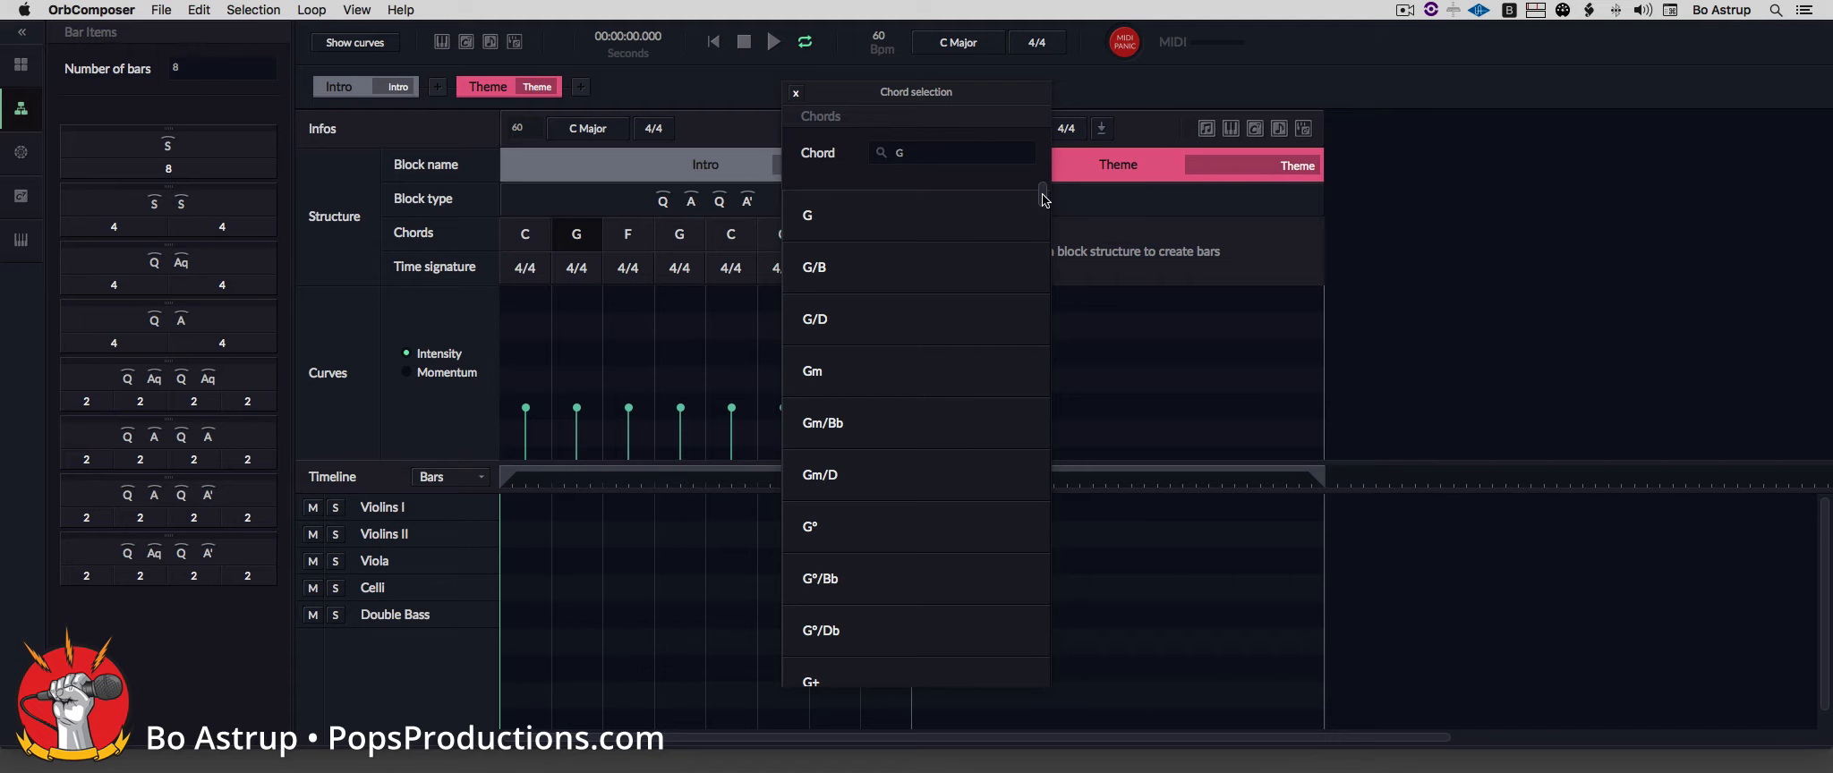
mouse_move(1043, 199)
left_mouse_down()
mouse_move(1043, 682)
mouse_move(1042, 193)
left_mouse_up()
left_click(795, 93)
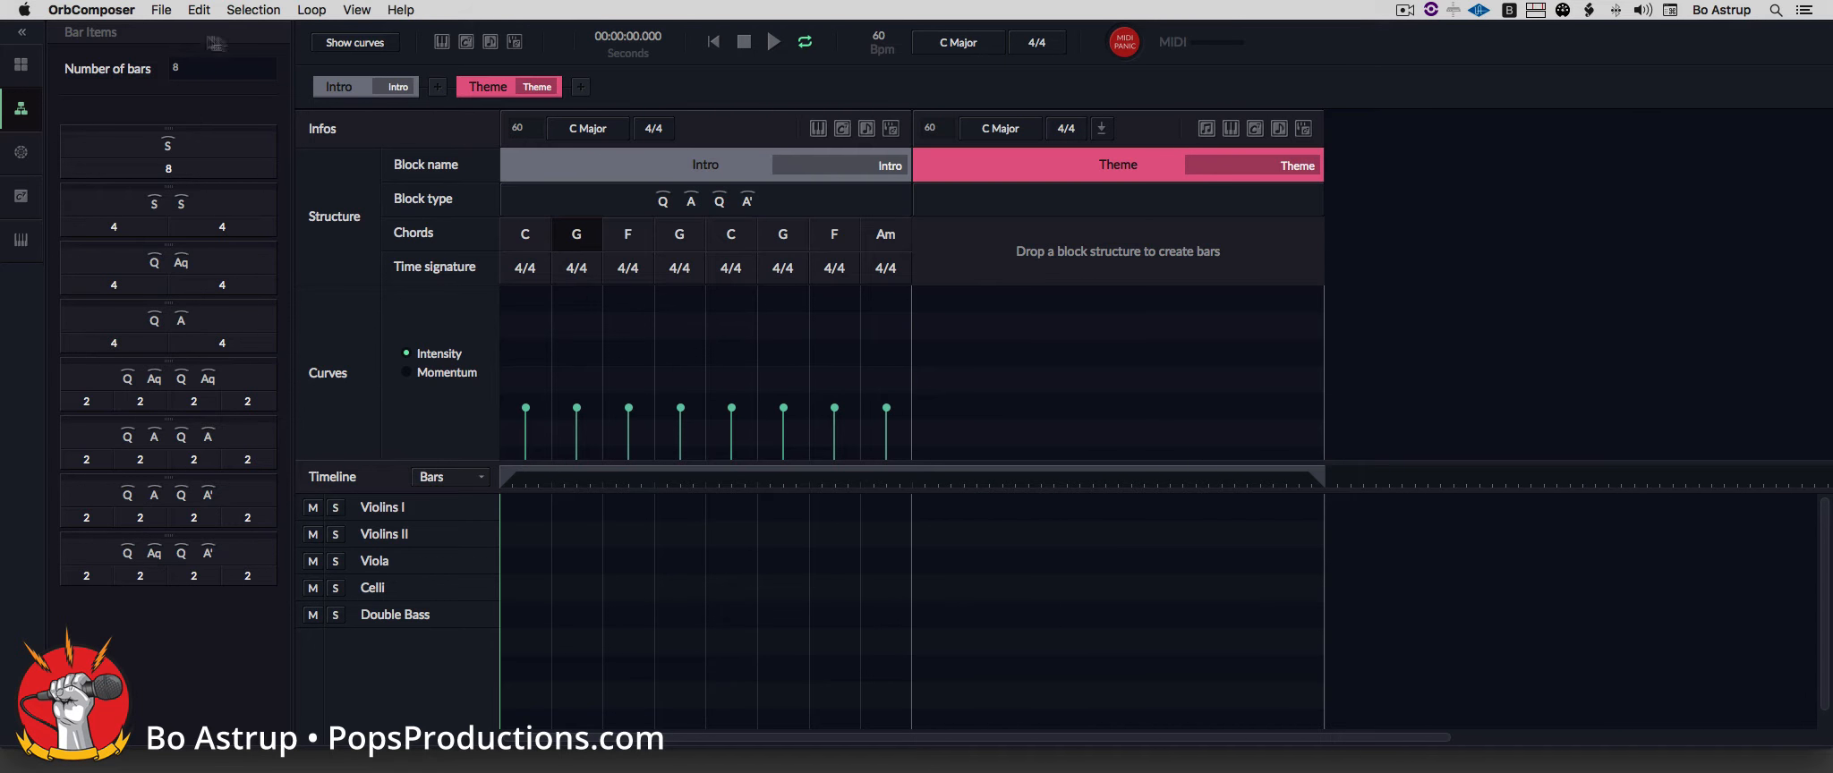
Step: Set the number of bars to 16 and apply the Q Aq Q A' structure to the Theme block
type("16")
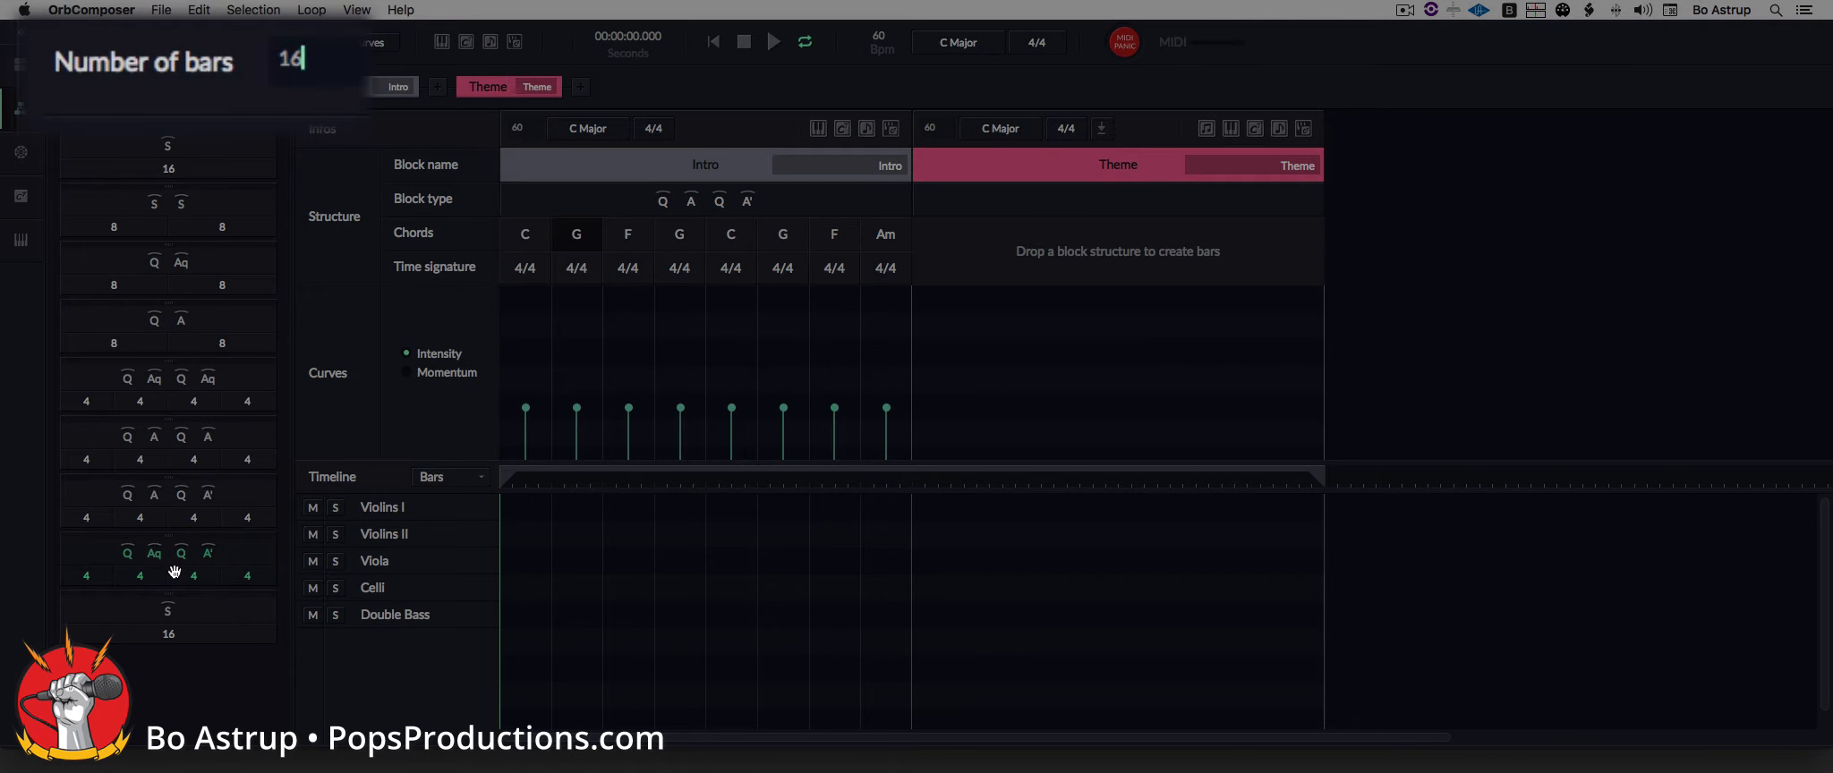
left_click_drag(179, 573, 1091, 292)
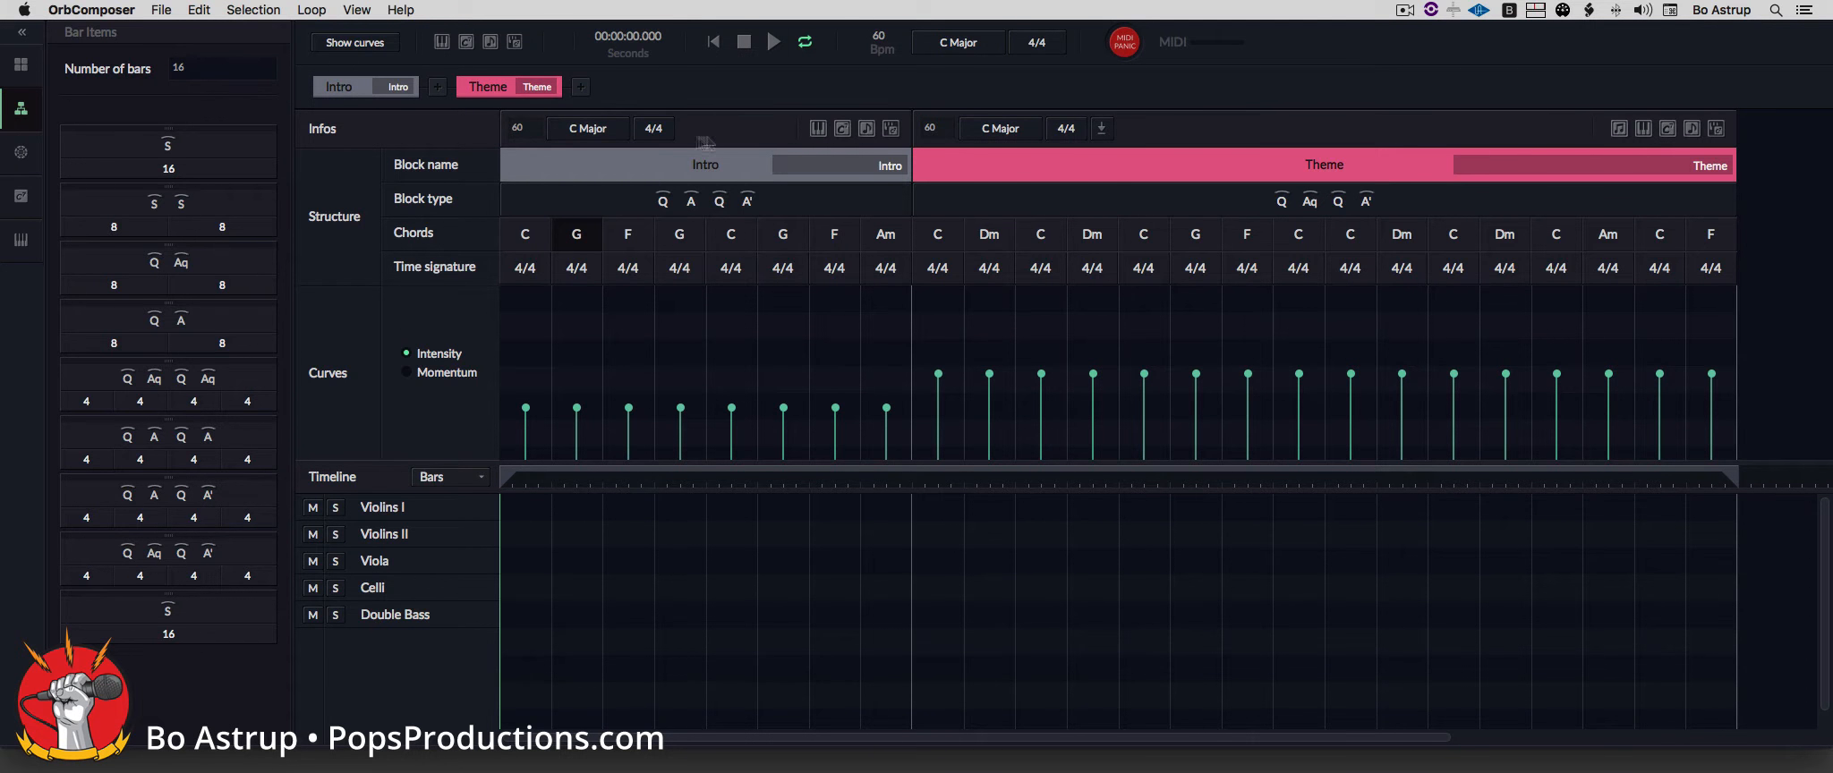
Step: Check the Theme block's key options and try a 7/8 time signature before restoring 4/4
left_click(1006, 136)
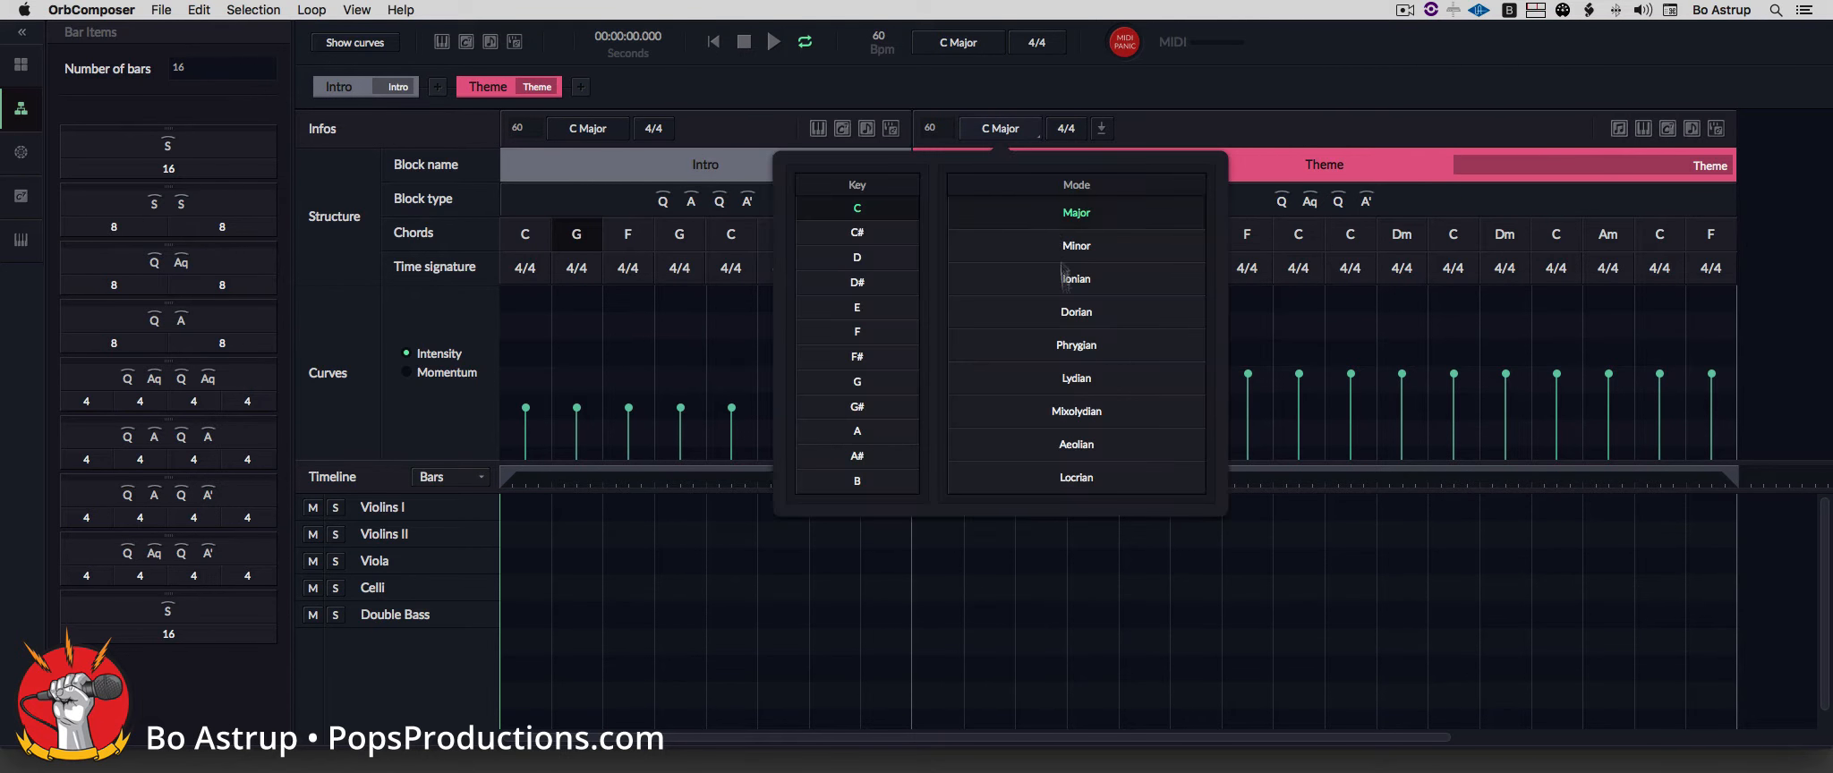
left_click(1296, 145)
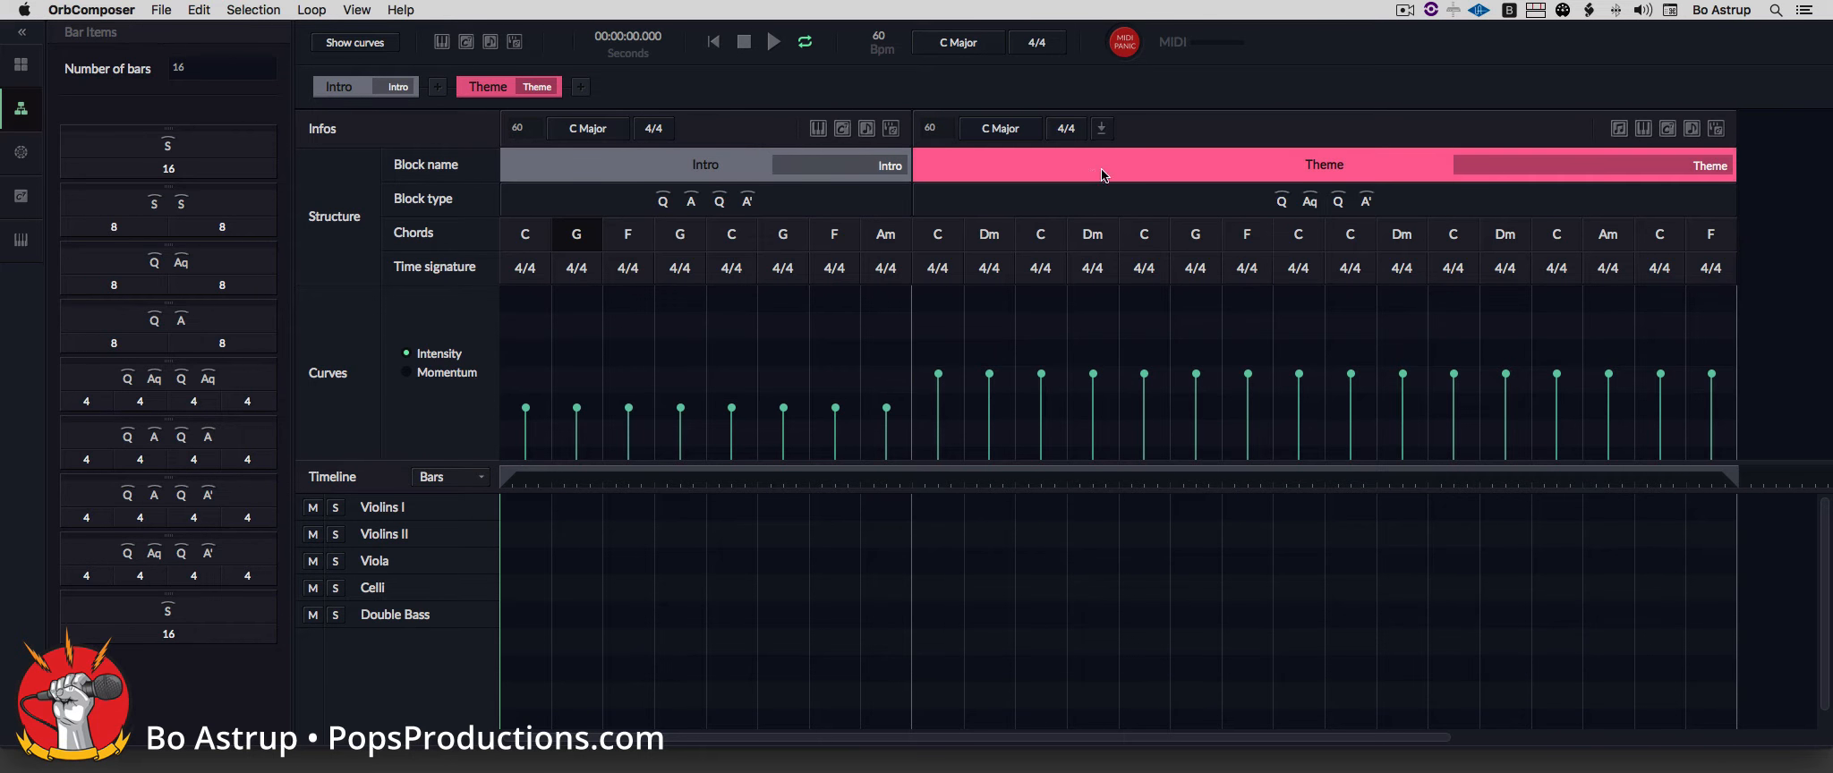
left_click(1070, 130)
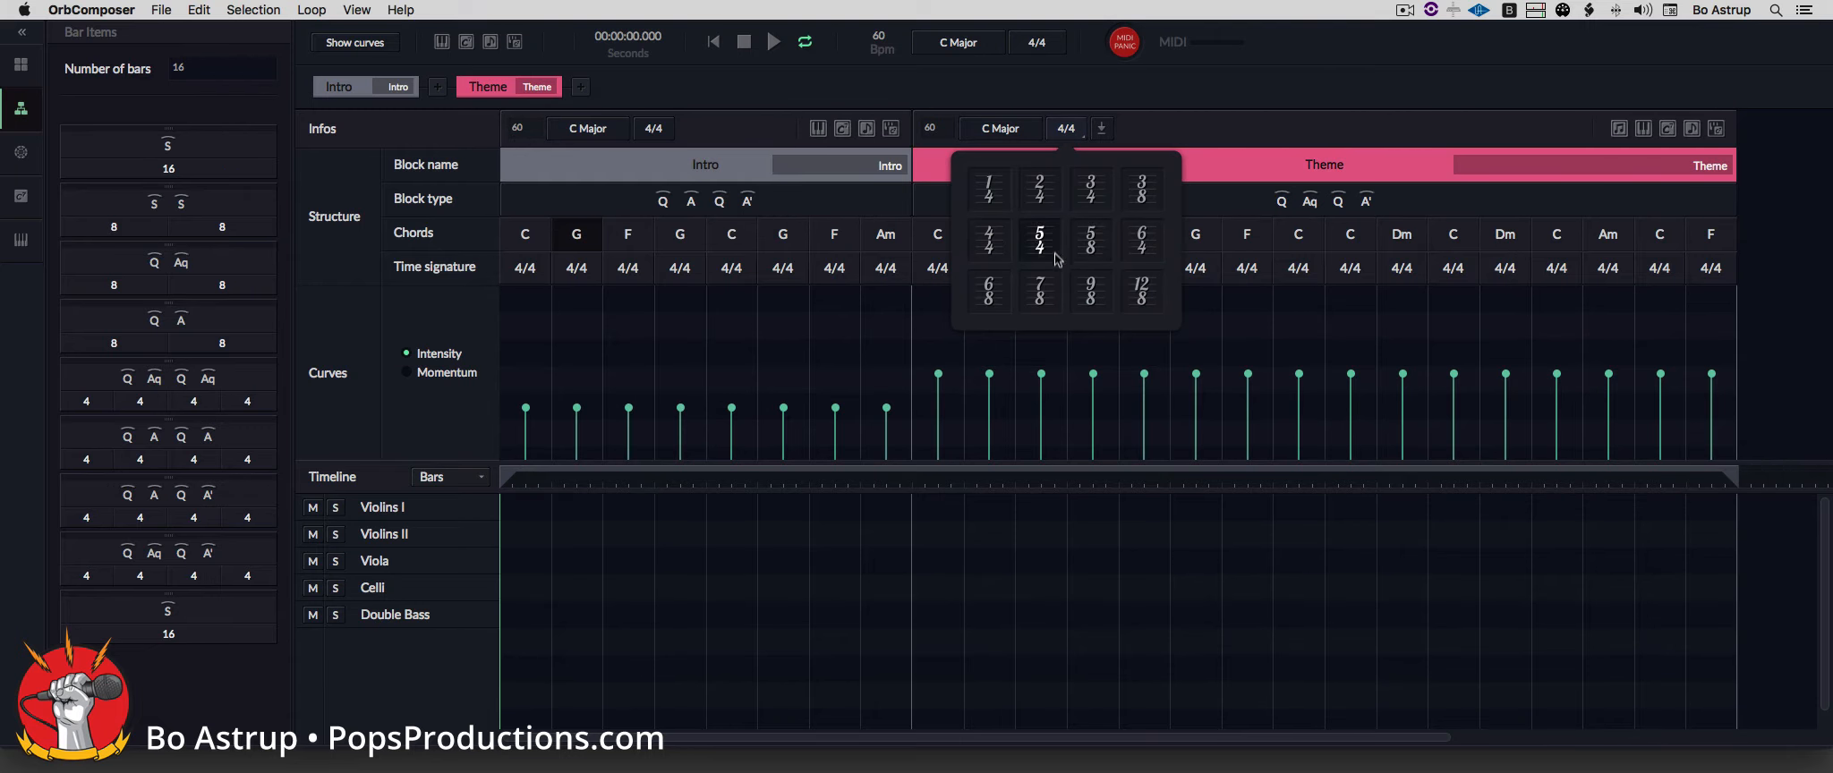
left_click(1040, 292)
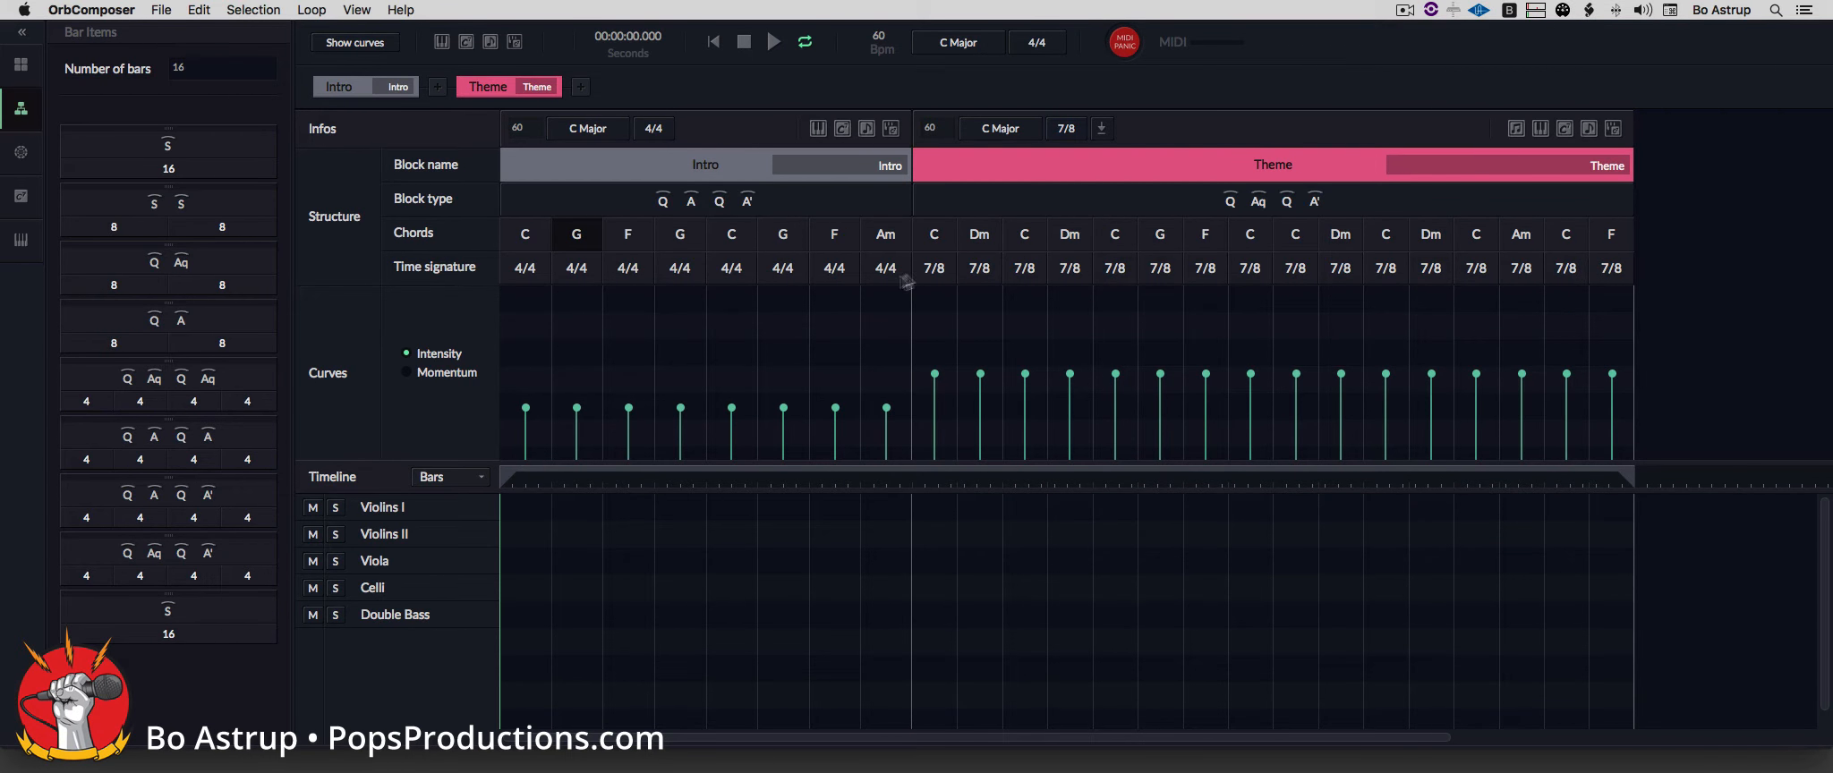
left_click(1067, 130)
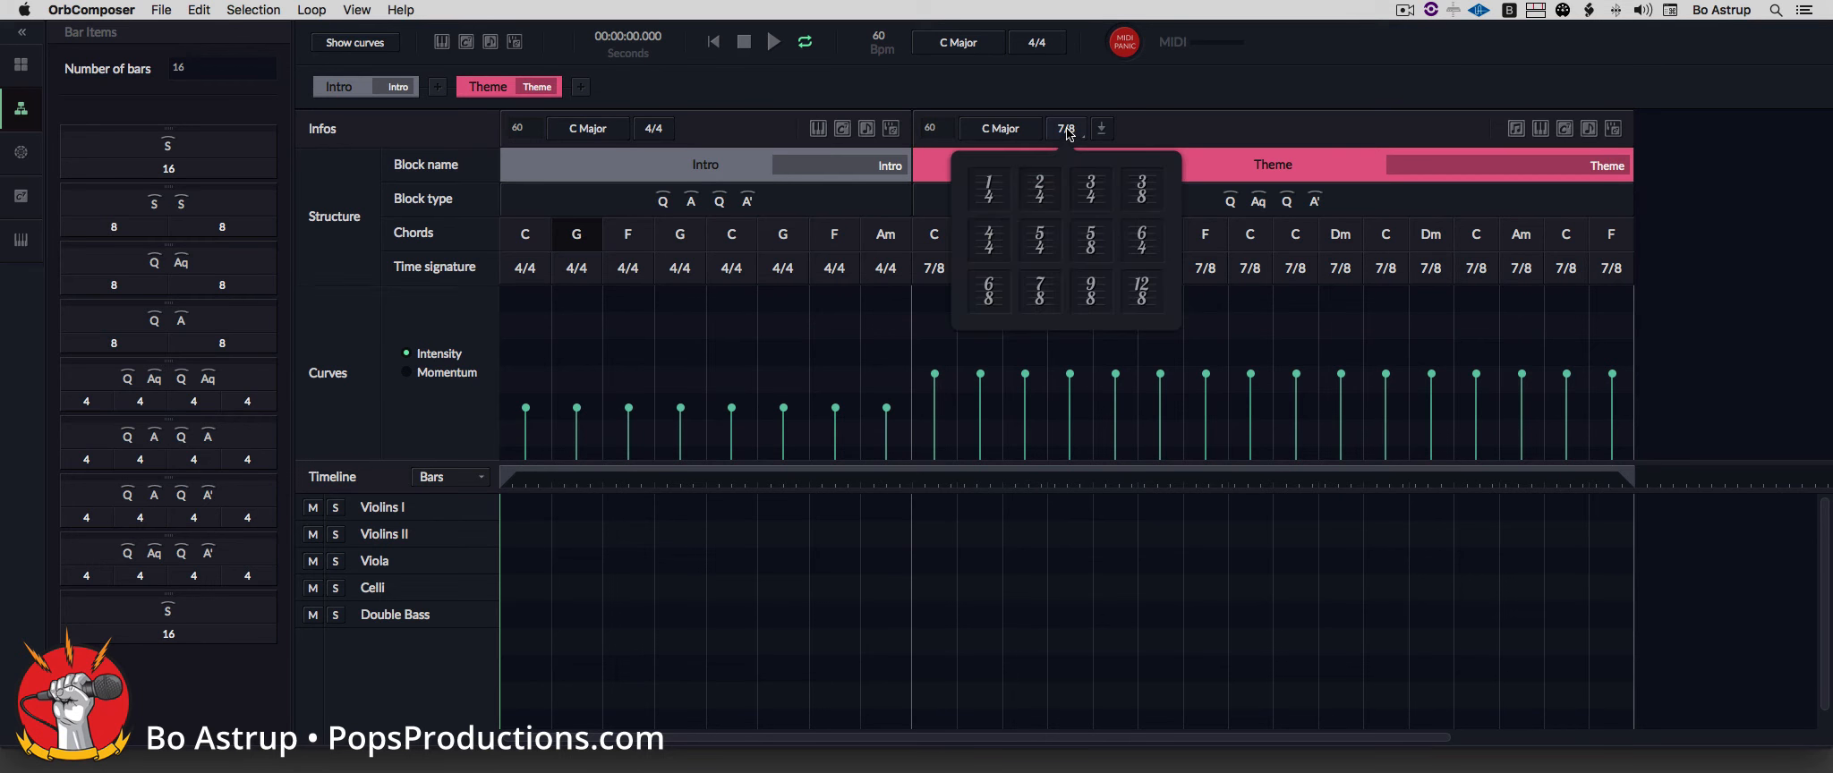
left_click(989, 240)
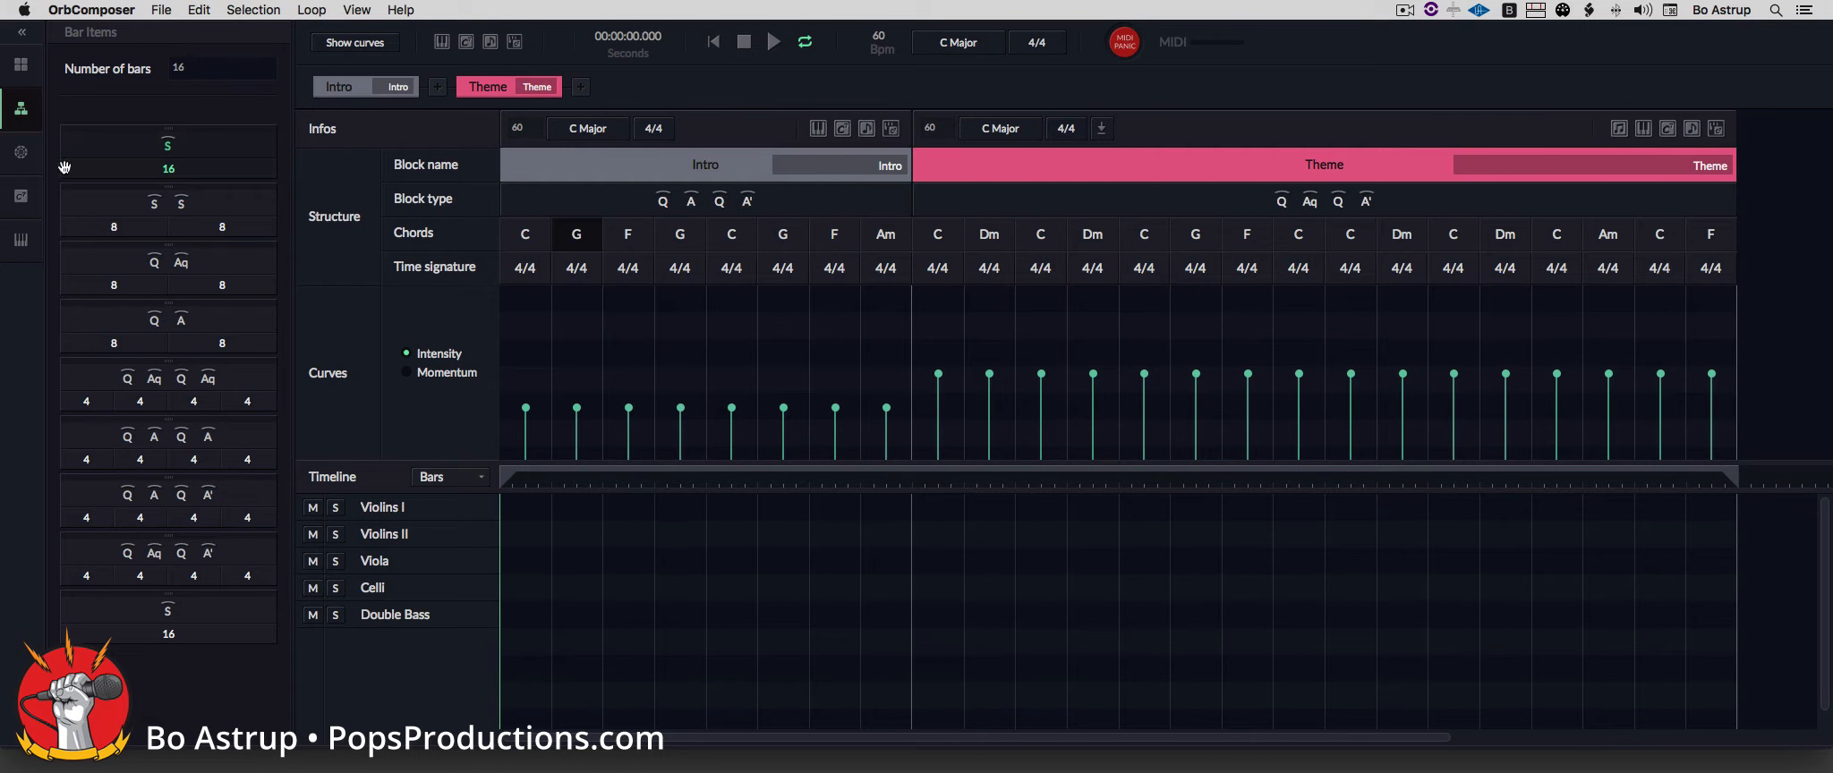
Step: Filter the chord progressions by the Cinematic mood and apply the Fantastical C, C, Ab, Ab progression from the Intro's first bar
left_click(23, 154)
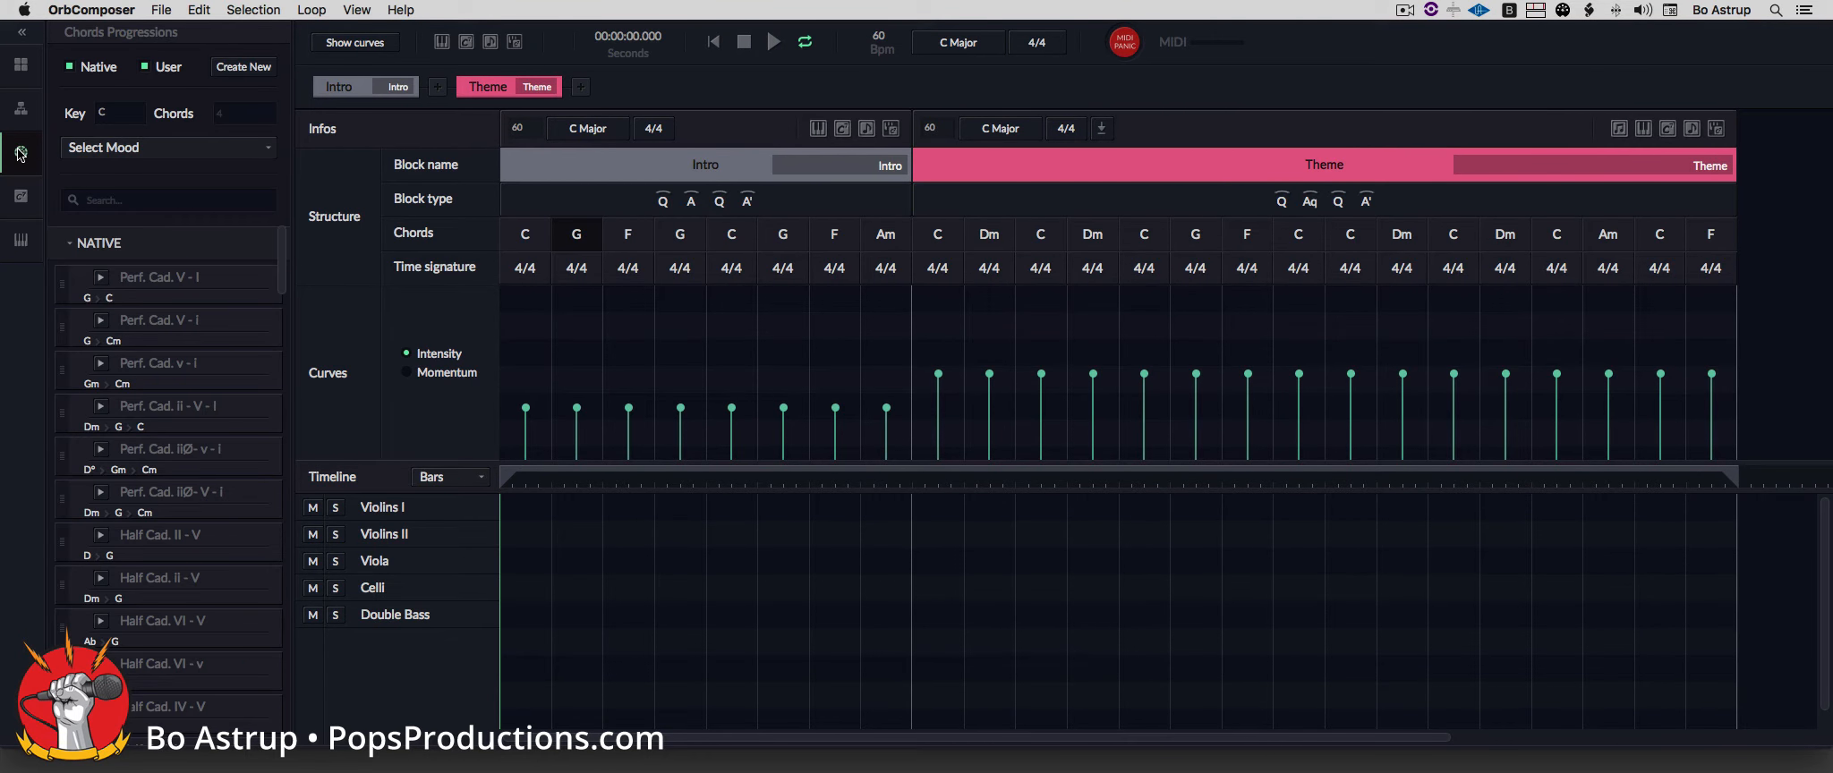
left_click(137, 150)
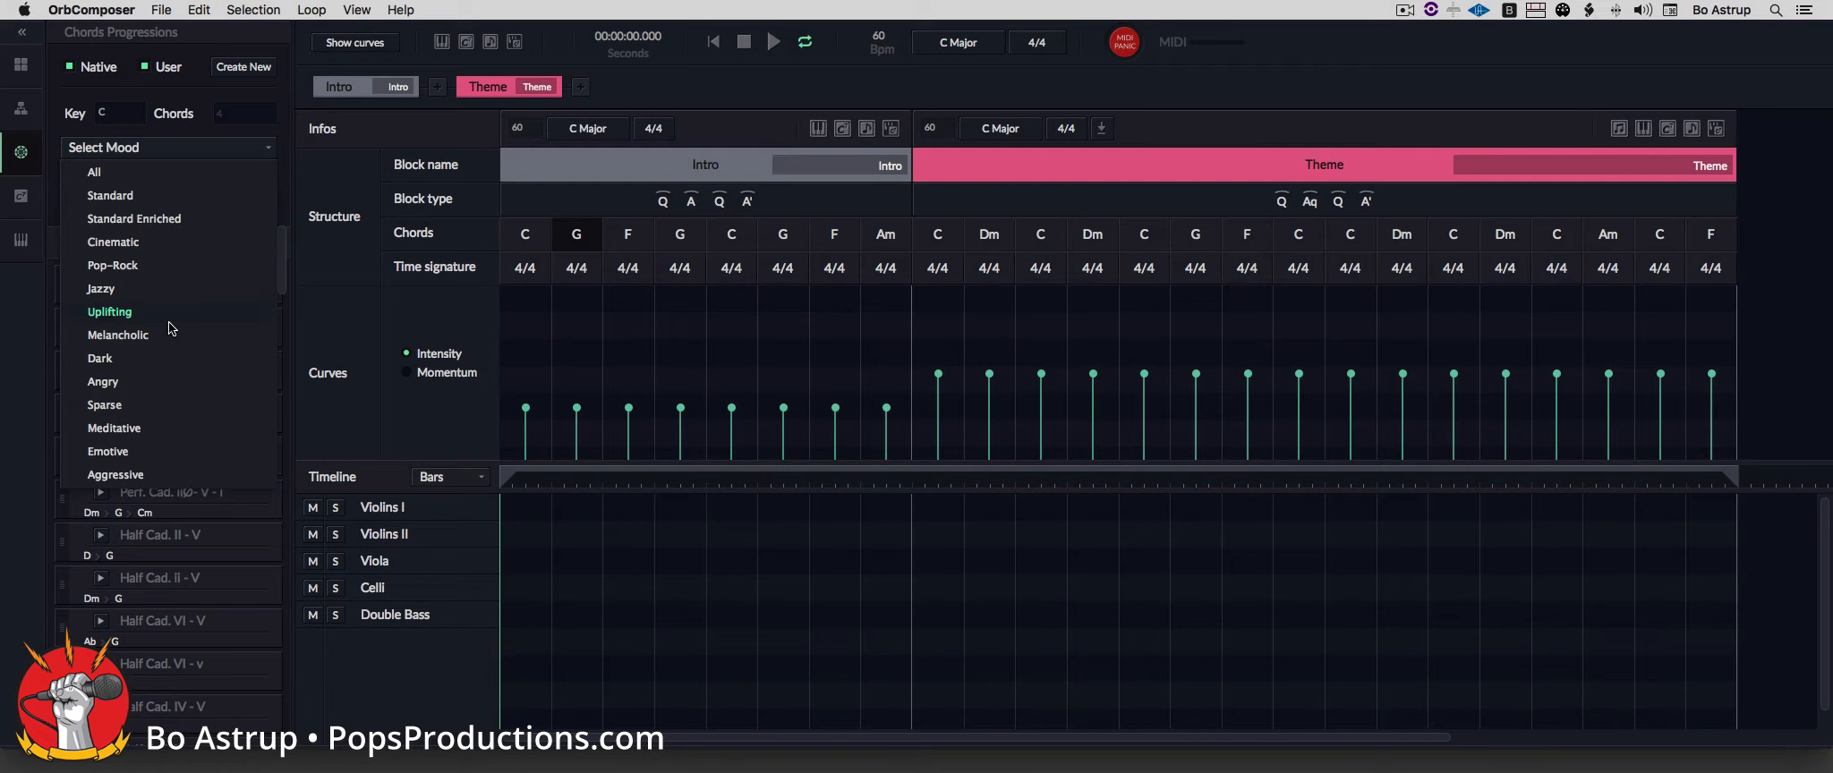
left_click(117, 242)
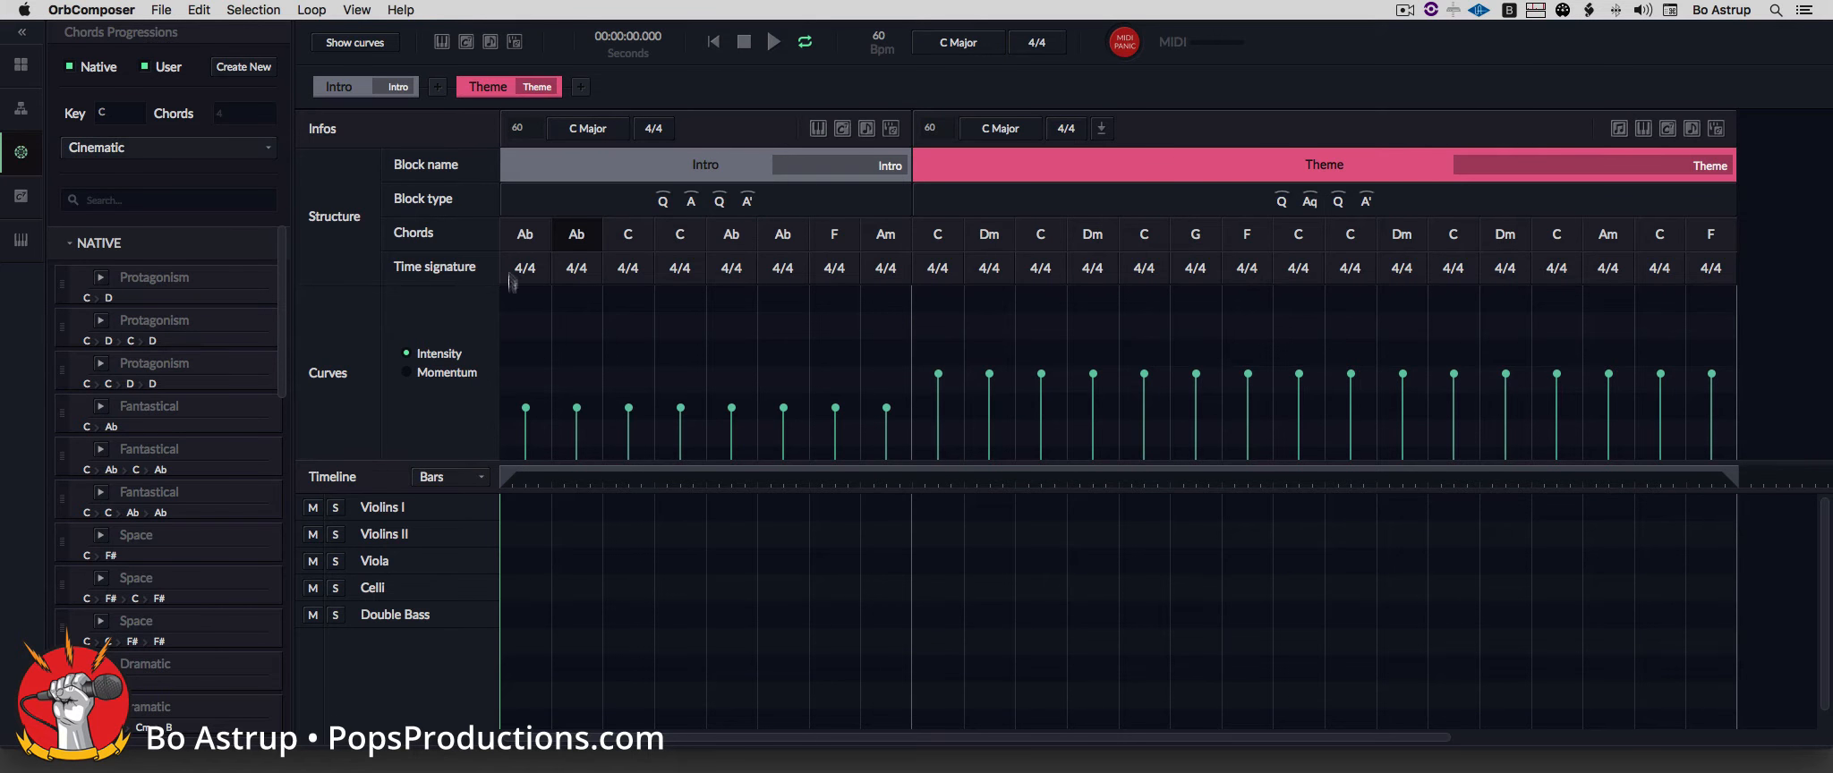
left_click_drag(73, 506, 519, 242)
Step: Look over the list of individual chords and return to the block items
left_click(21, 196)
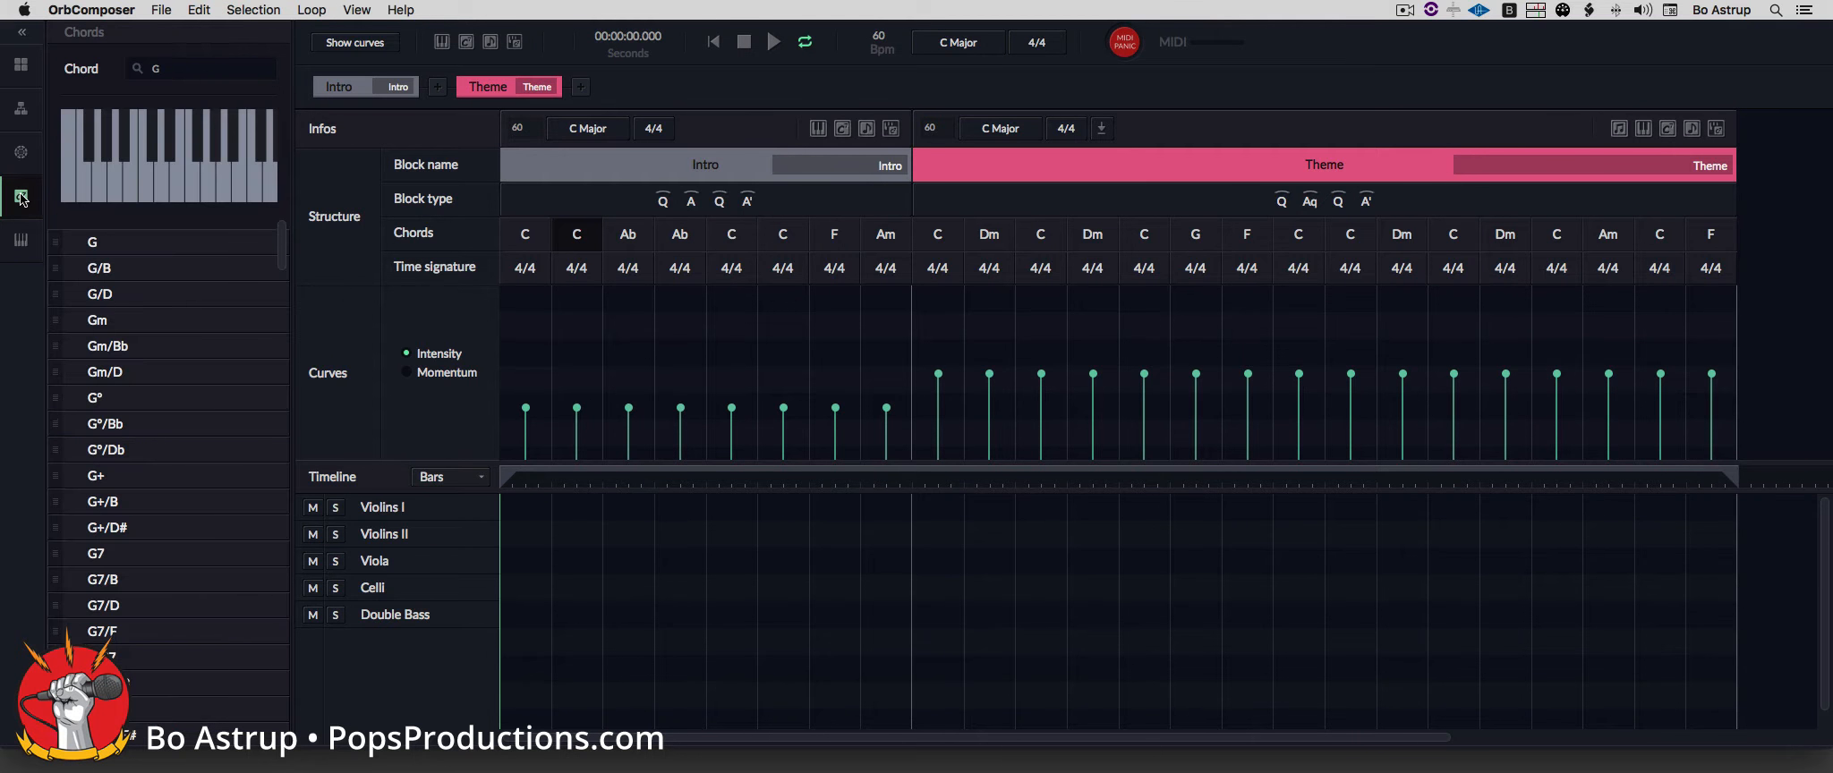
left_click(20, 67)
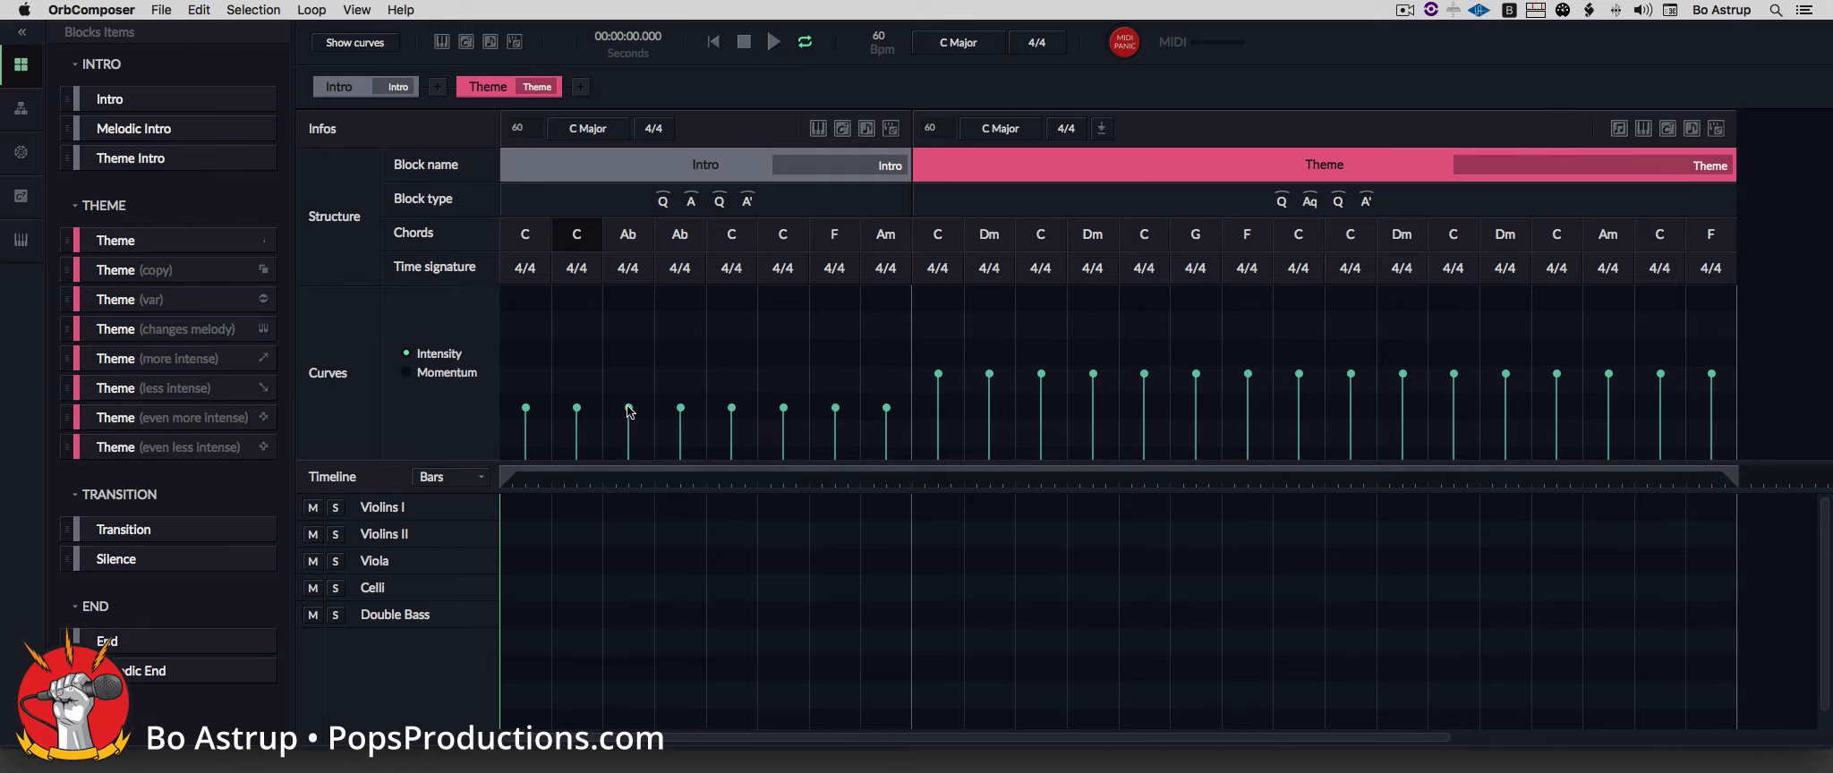
Step: Reshape the intensity curve freehand across the Intro and Theme bars, raising the levels overall with a dip around the middle
left_click_drag(628, 410, 629, 319)
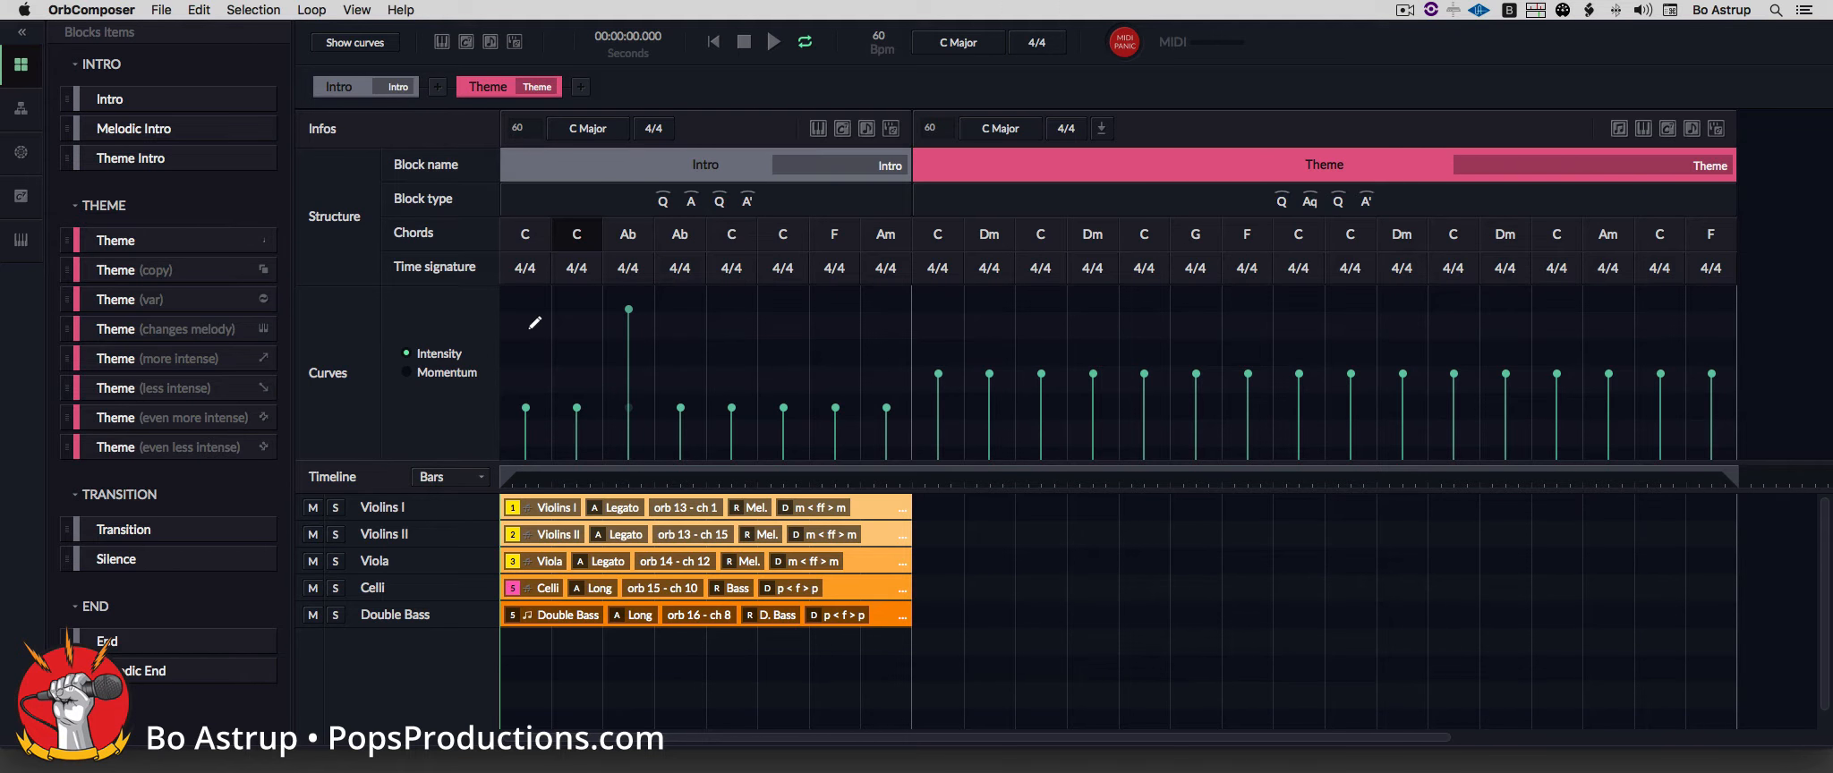
mouse_move(530, 329)
left_mouse_down()
mouse_move(723, 348)
mouse_move(929, 271)
mouse_move(942, 295)
mouse_move(1188, 330)
mouse_move(1361, 284)
mouse_move(1734, 291)
mouse_move(1634, 296)
left_mouse_up()
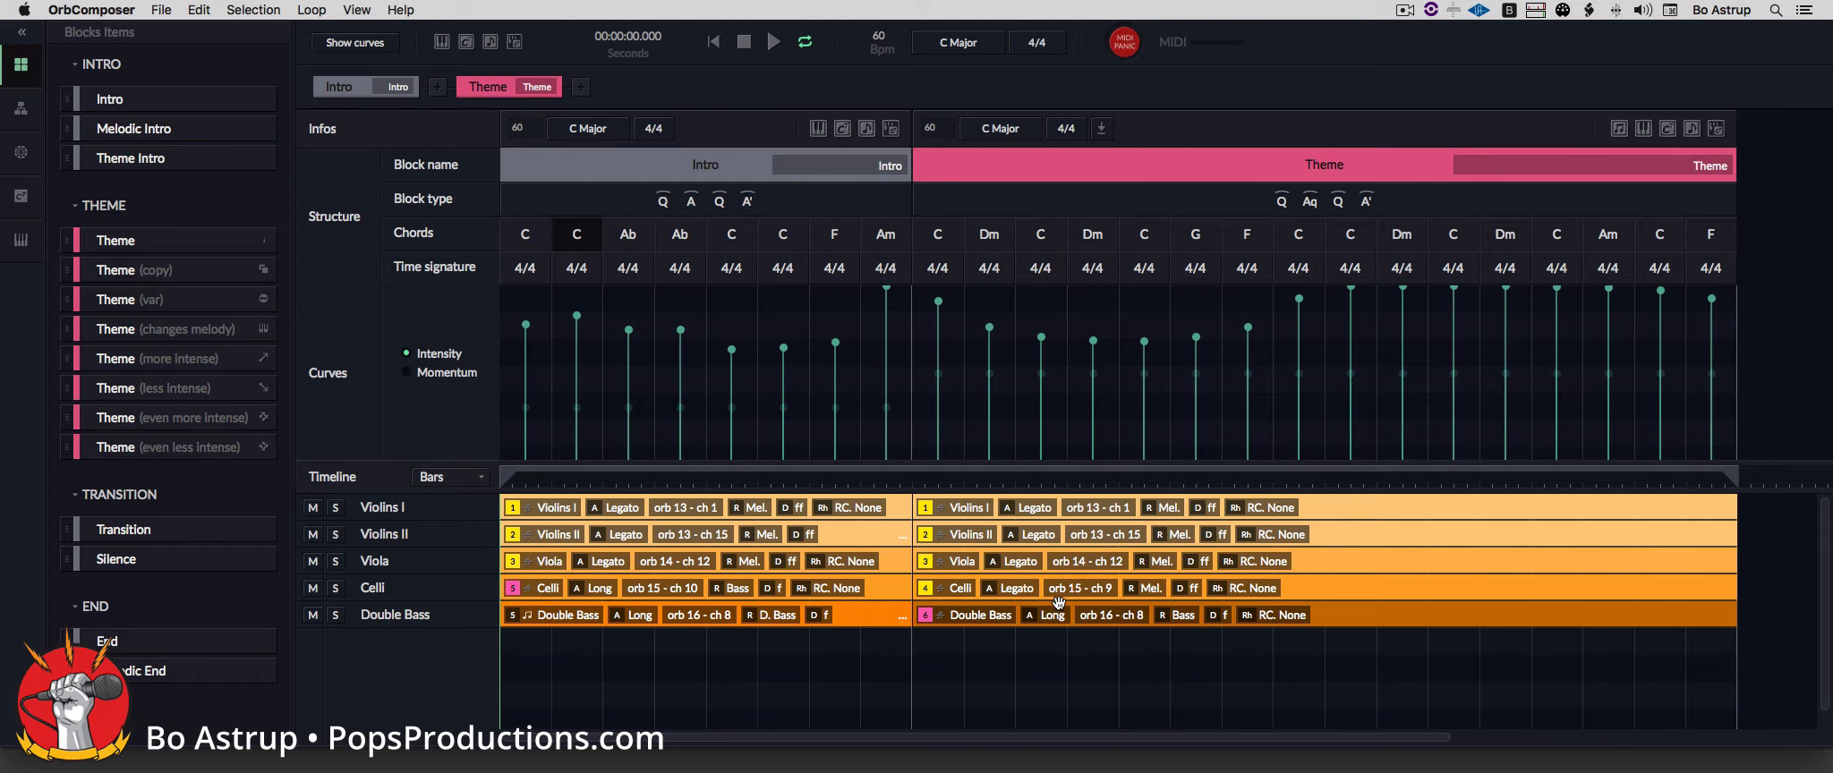
Step: Open the Instruments Preferences, examine the Violins I articulations with their ports and channels, and widen the name column
left_click(253, 10)
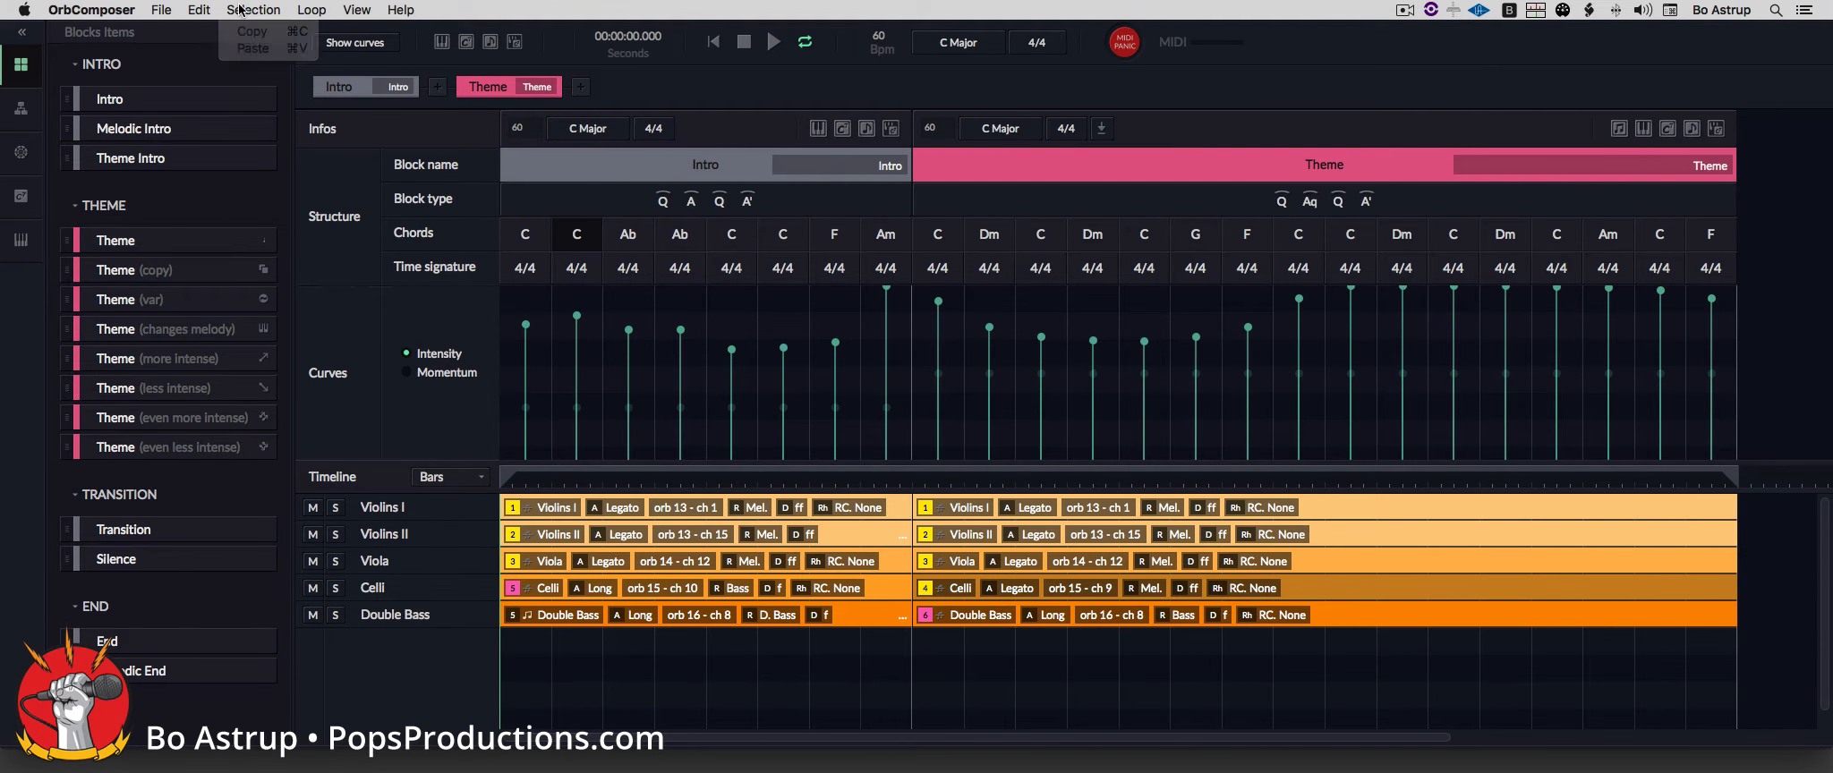
mouse_move(198, 10)
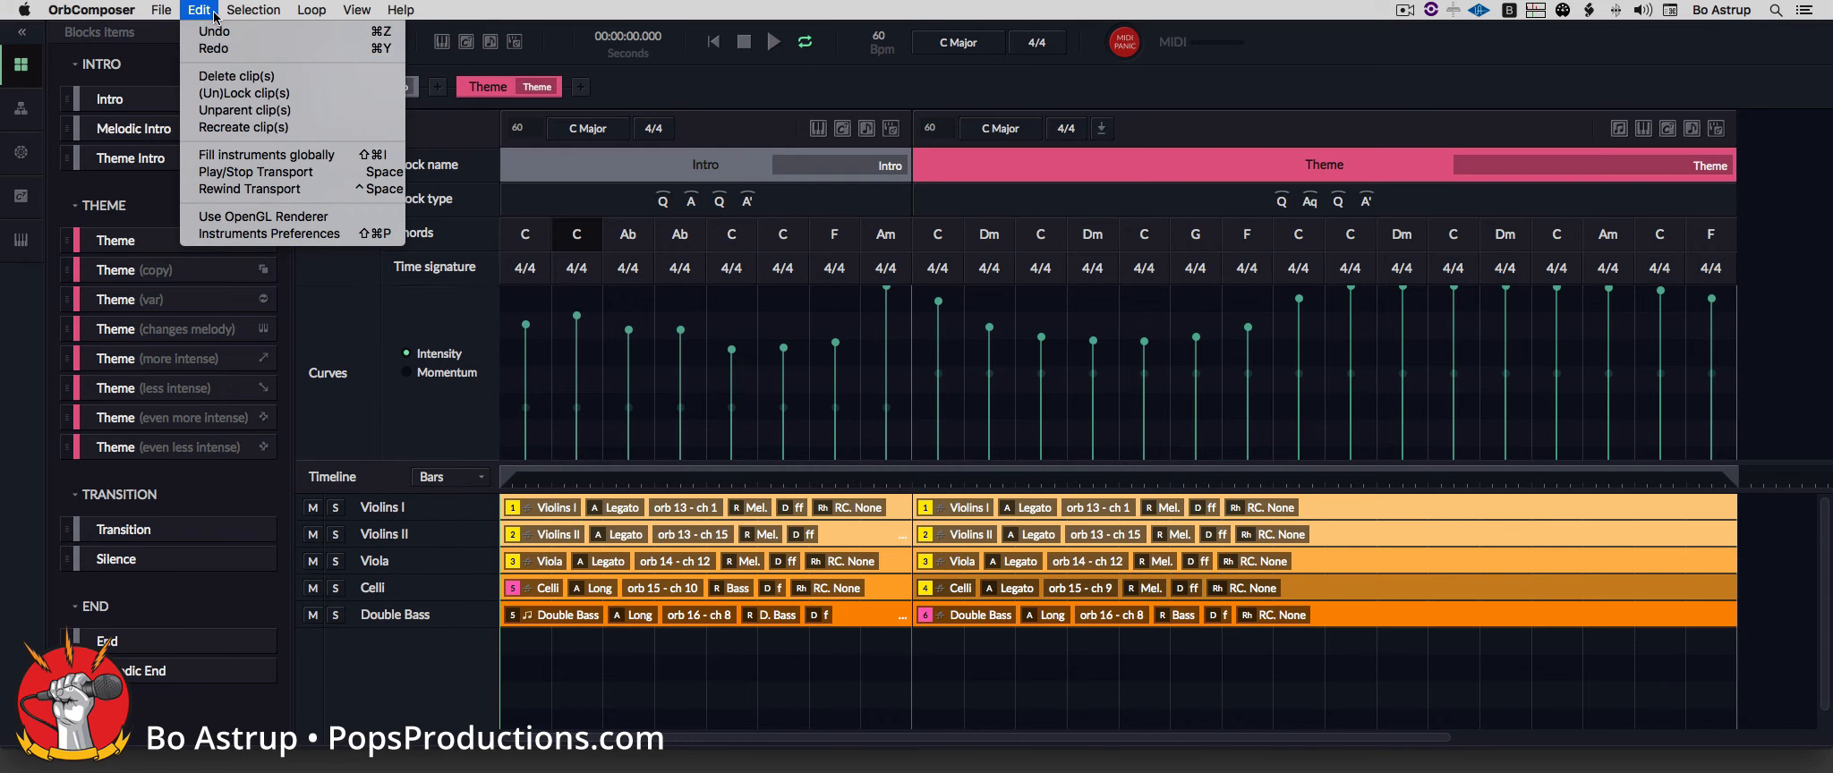
left_click(218, 237)
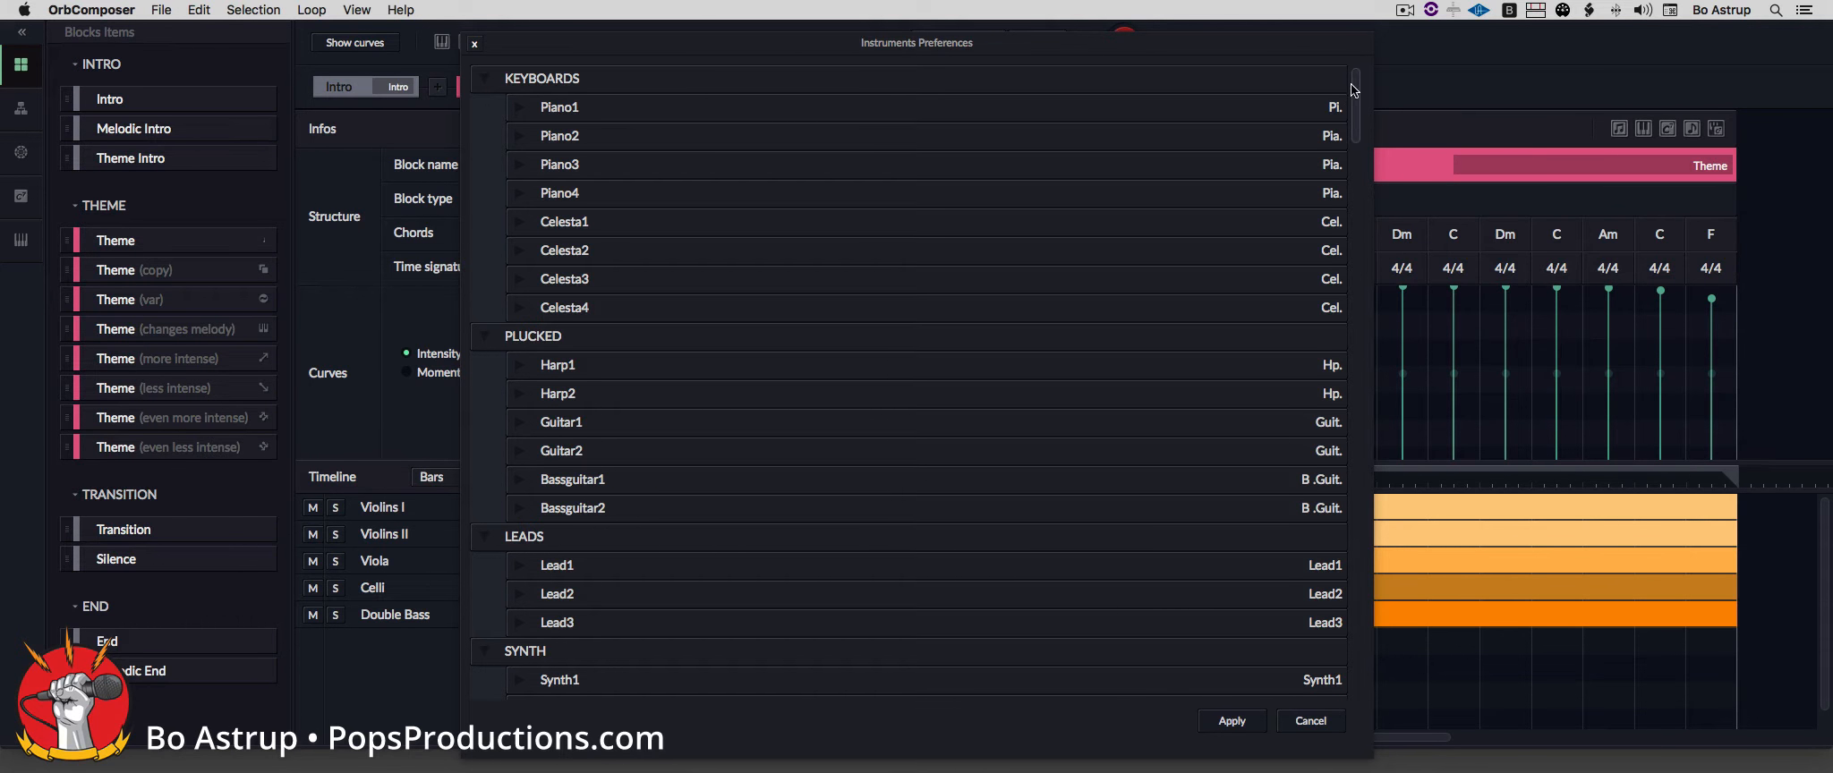
left_click_drag(1352, 88, 1360, 190)
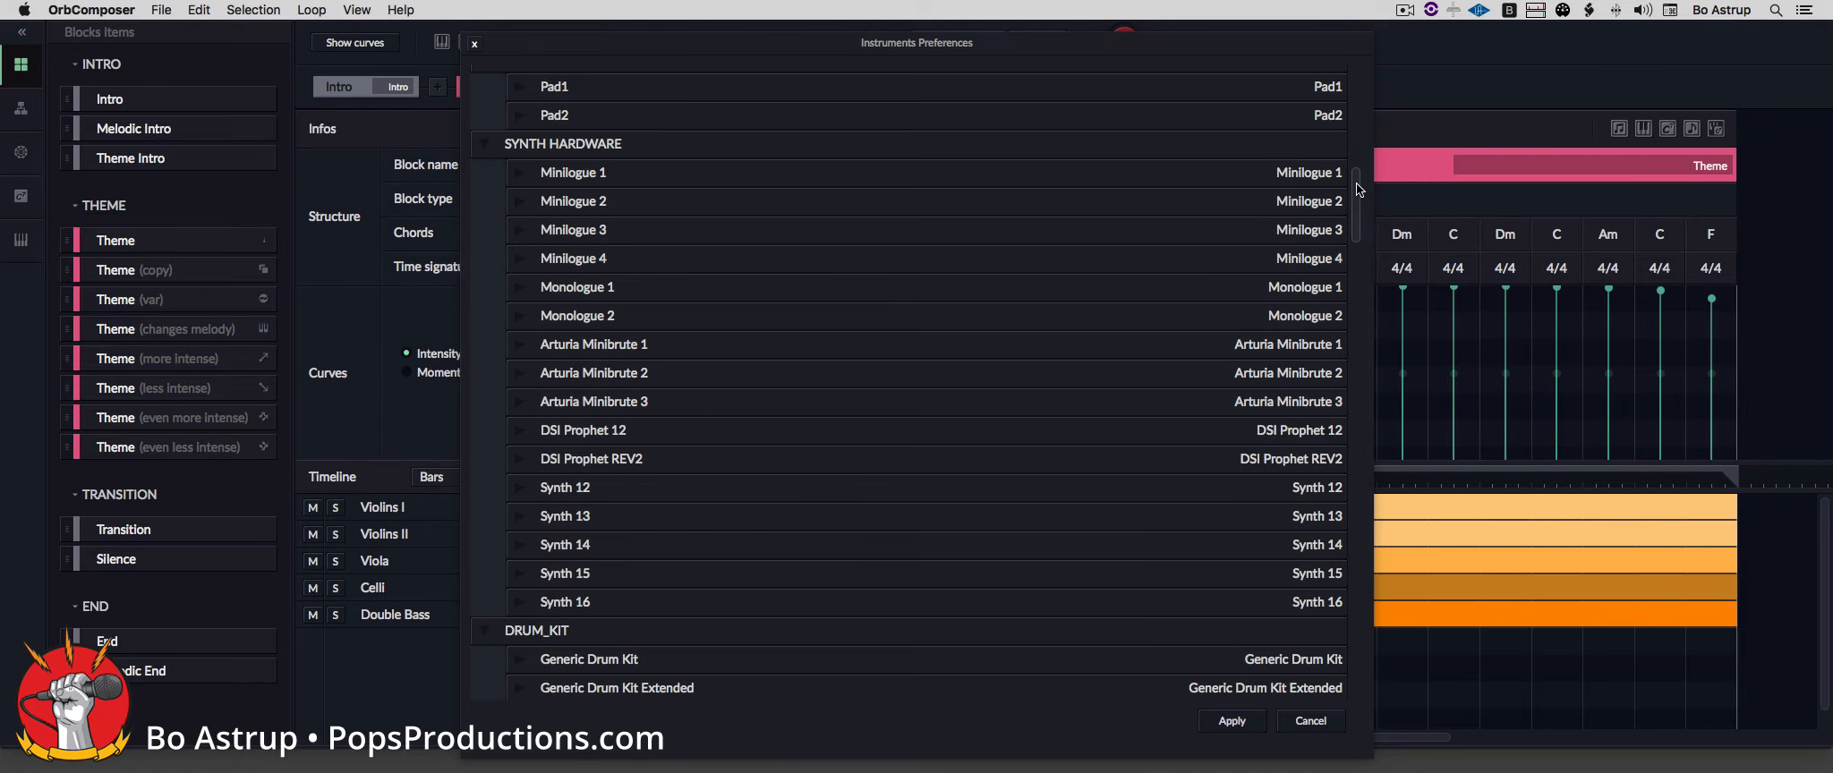
left_click_drag(1358, 188, 1344, 598)
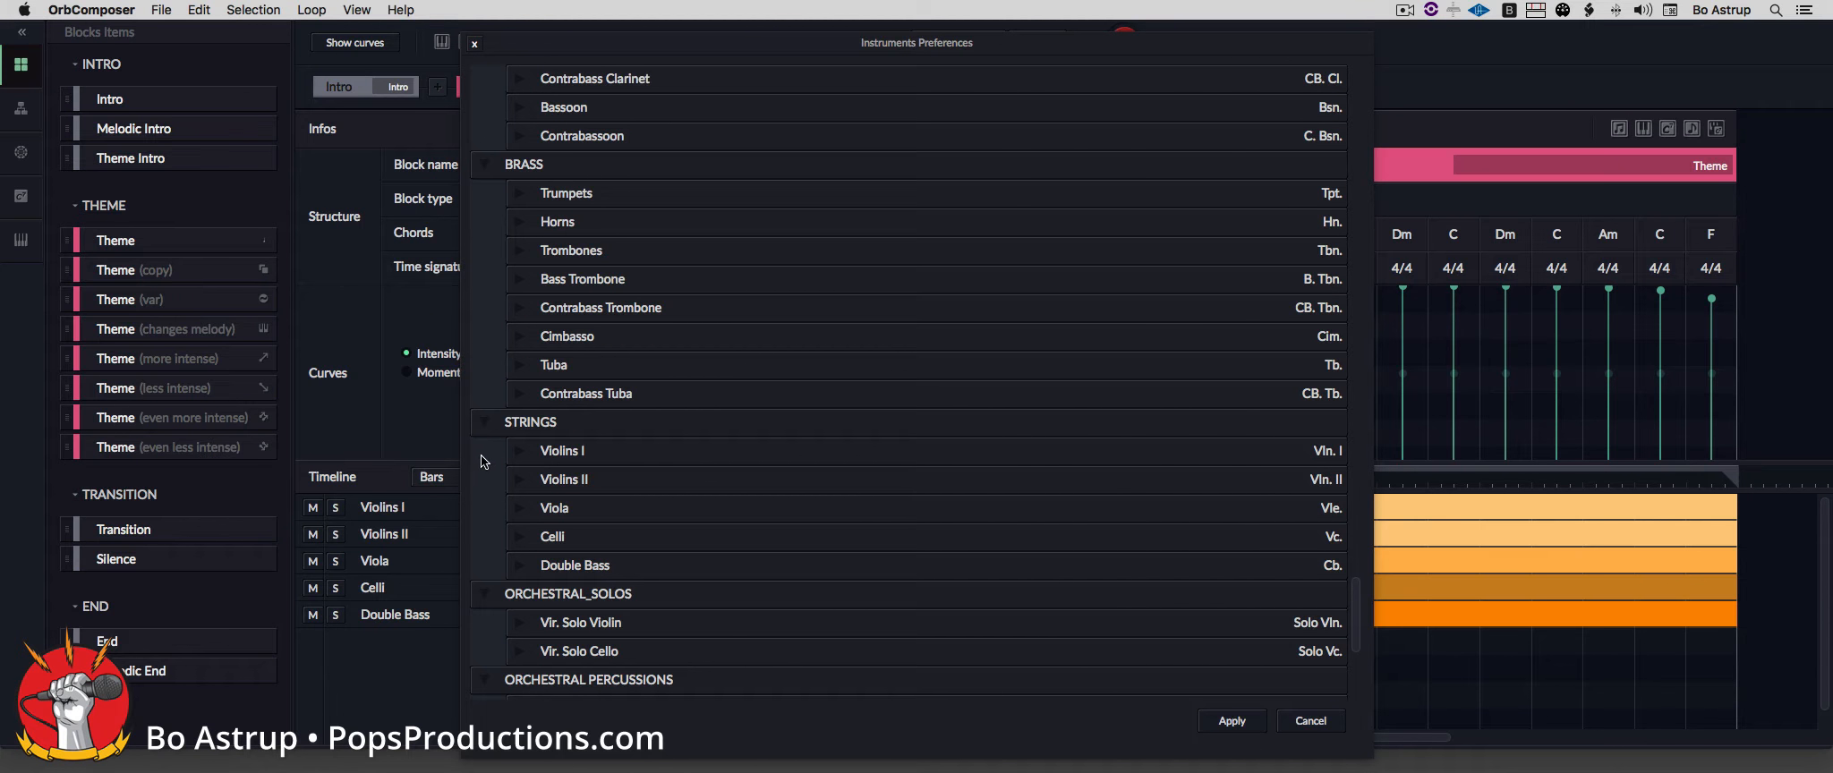
left_click(522, 456)
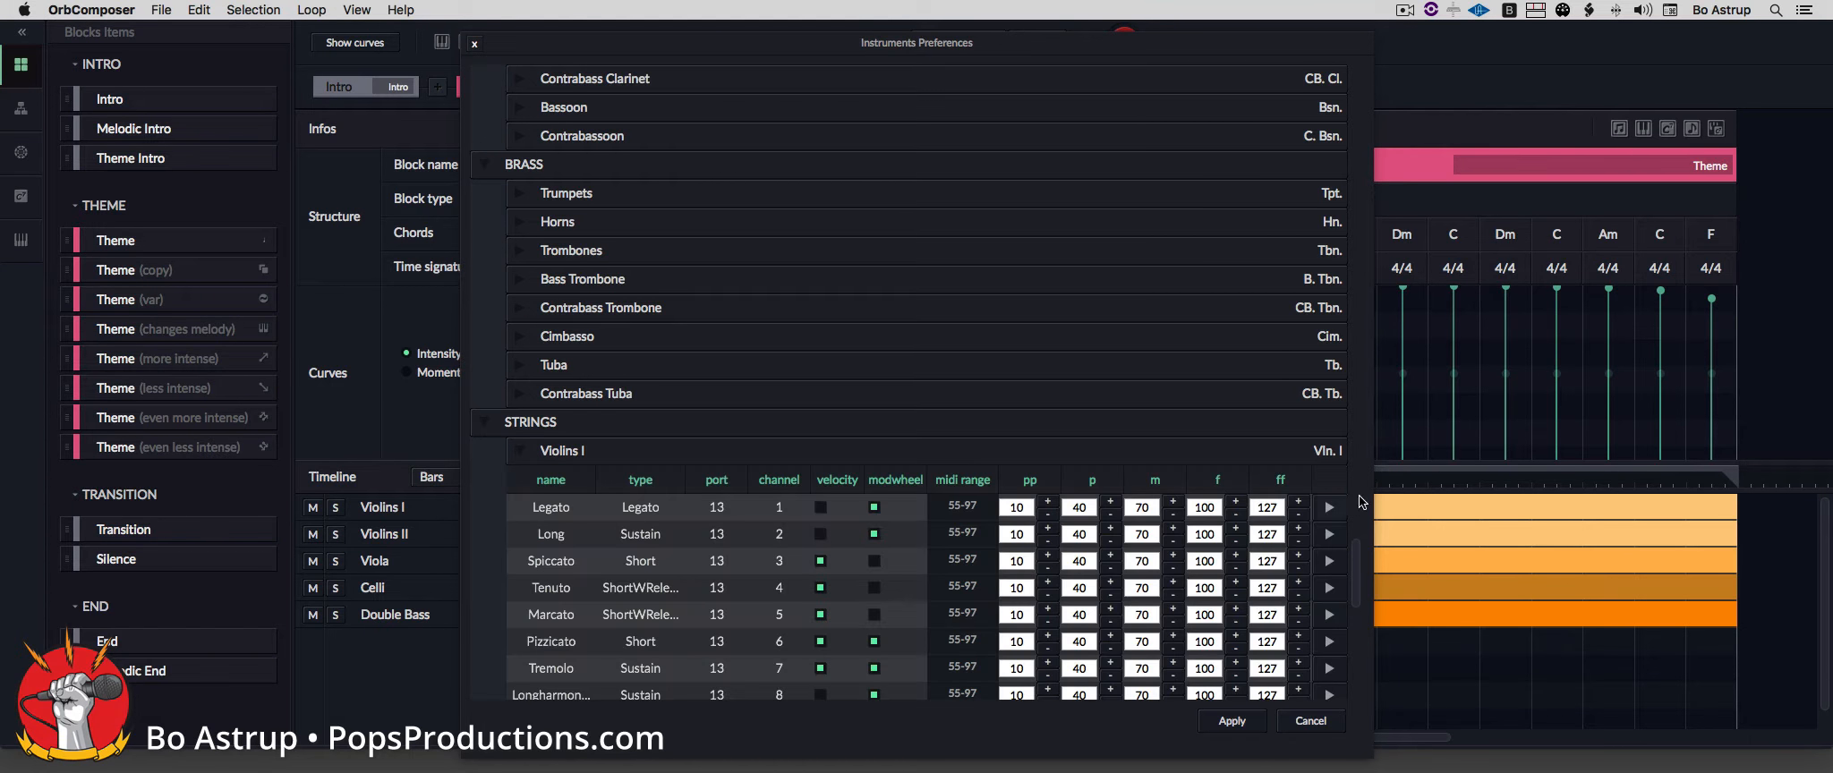
left_click_drag(1354, 555, 1356, 598)
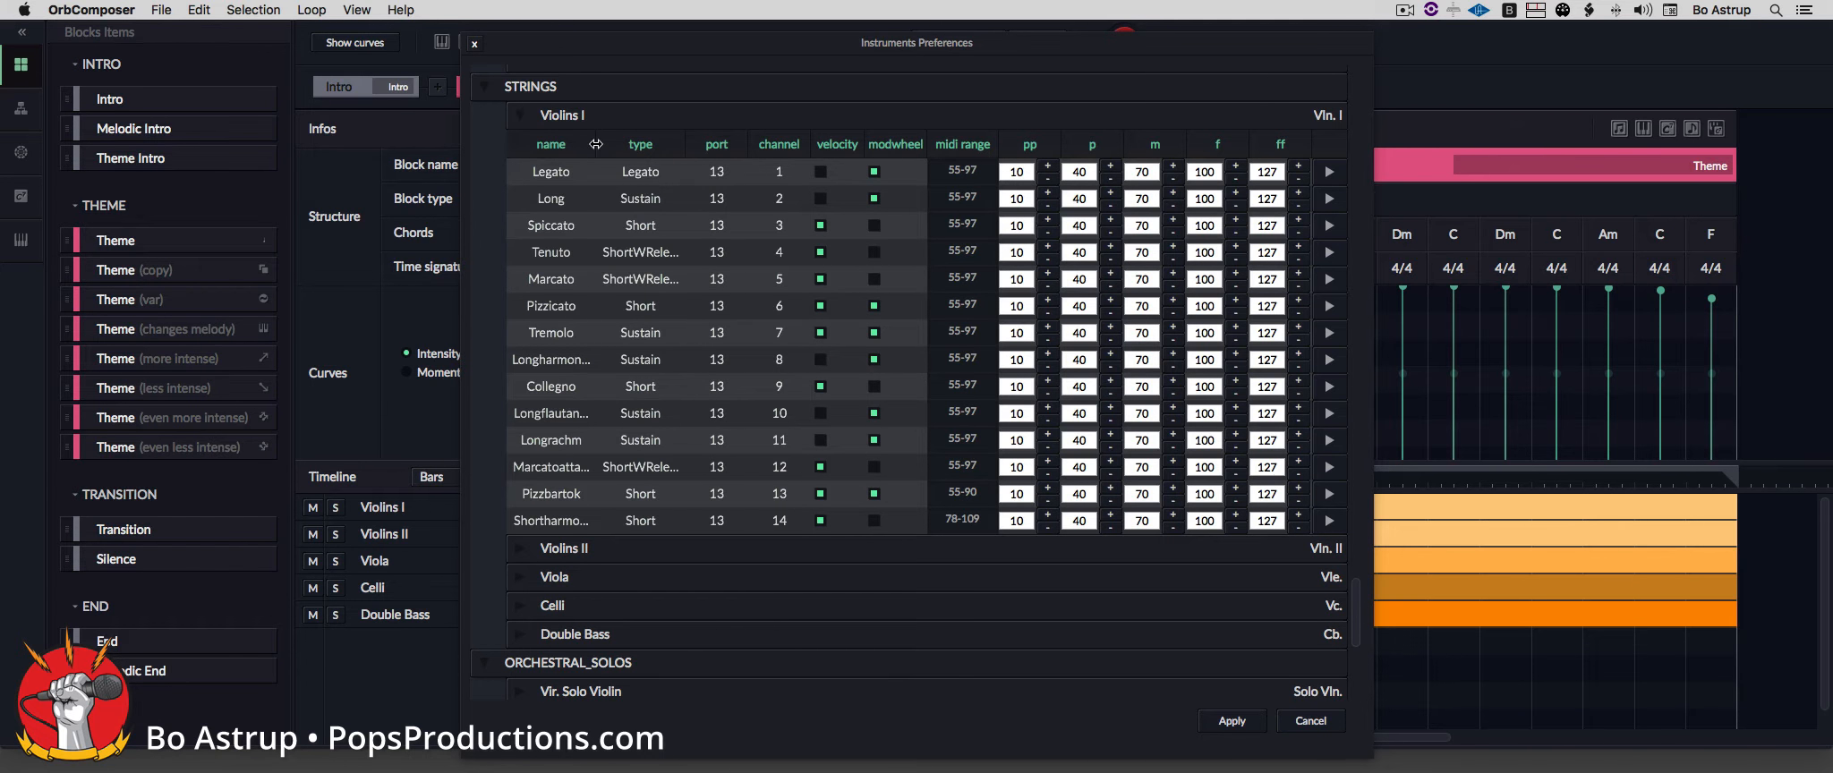
left_click_drag(596, 149, 625, 144)
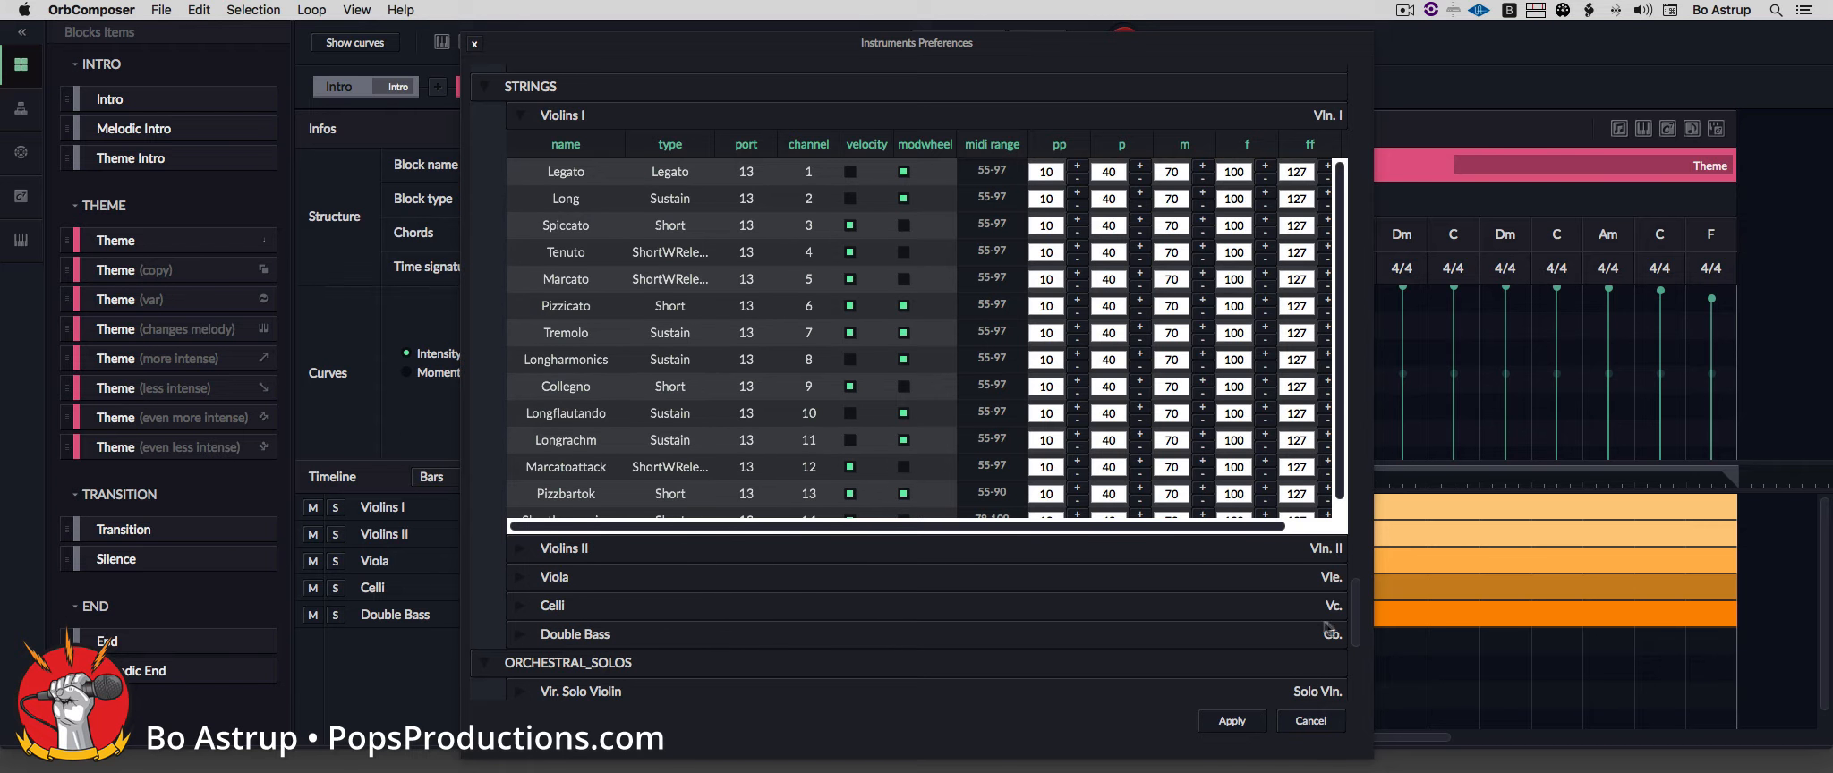
Step: Examine the port, channel and MIDI range settings of Acoustic Bass Drum, Bass Drum 1 and Pedal Hi-Hat
left_click_drag(1357, 631, 1345, 254)
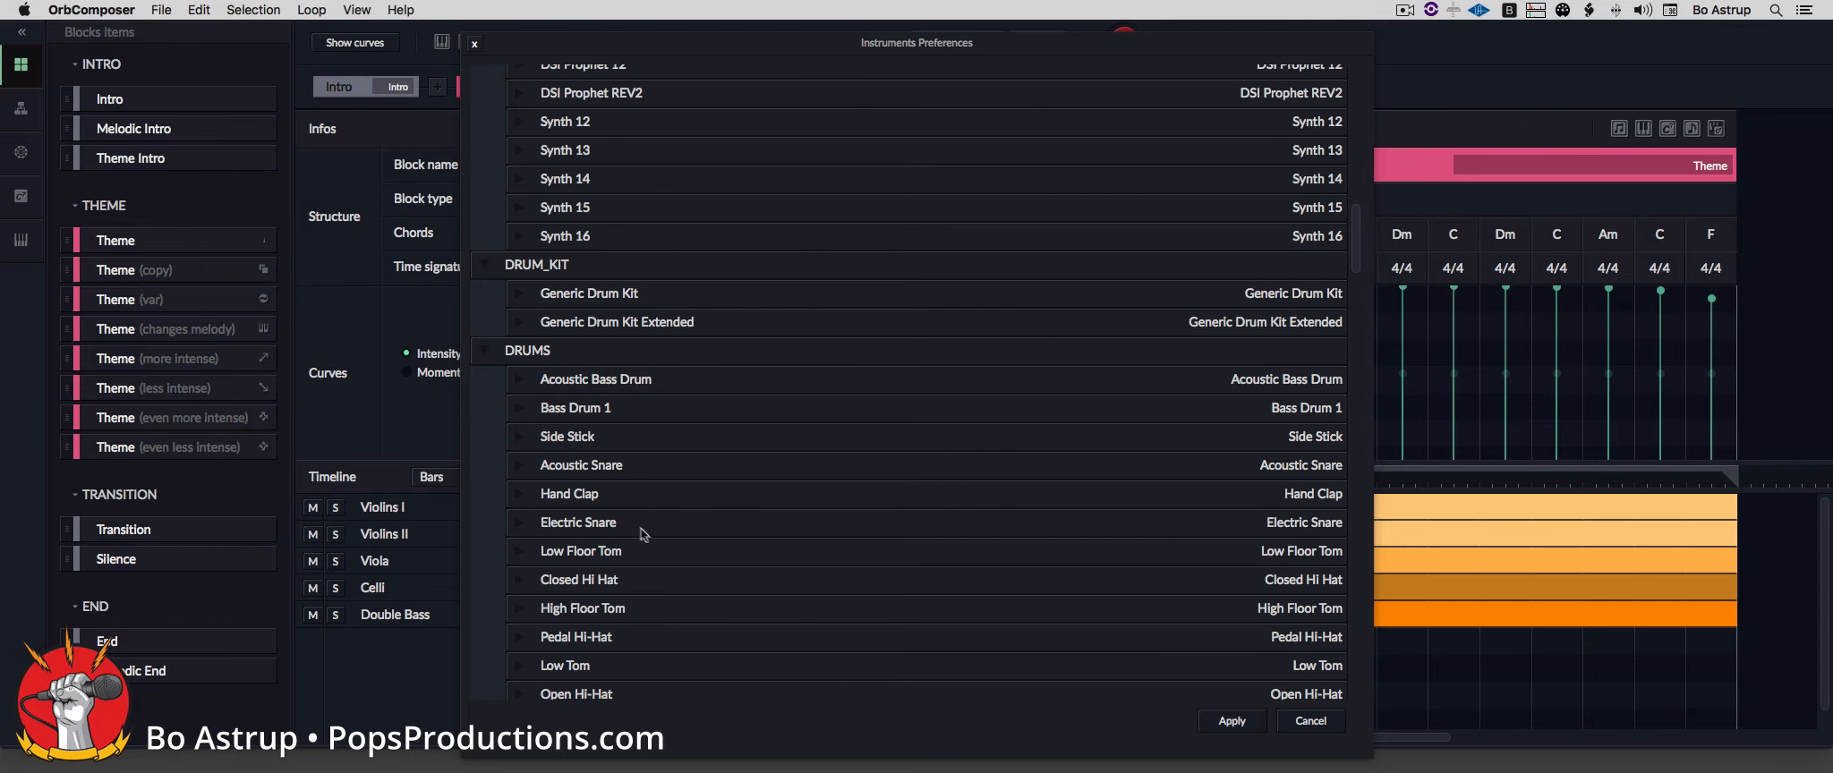
left_click(518, 381)
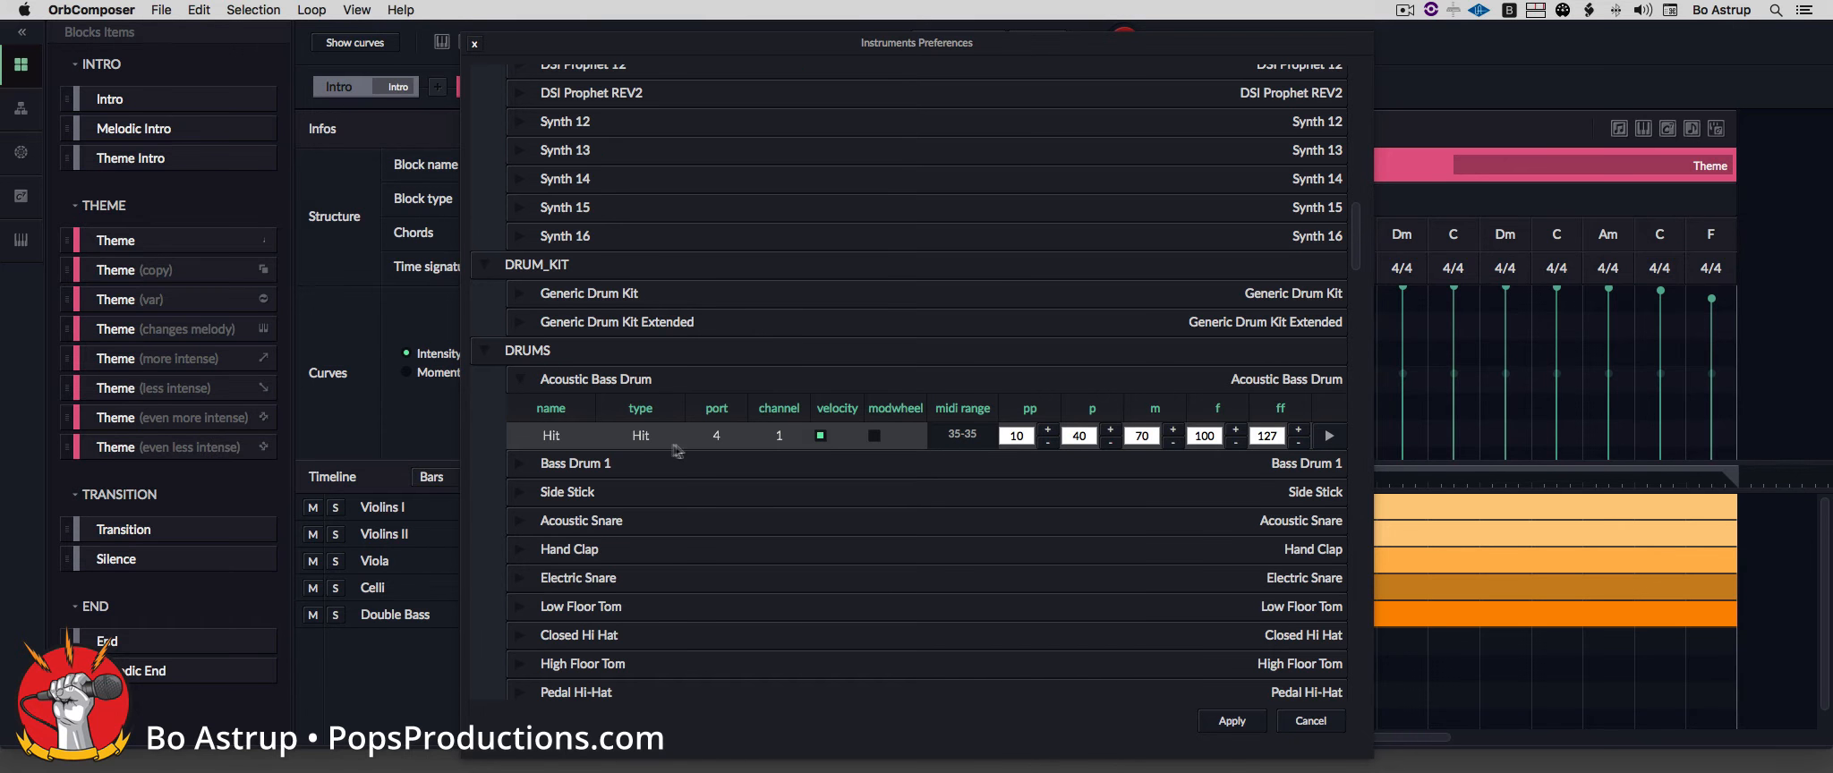
left_click(521, 464)
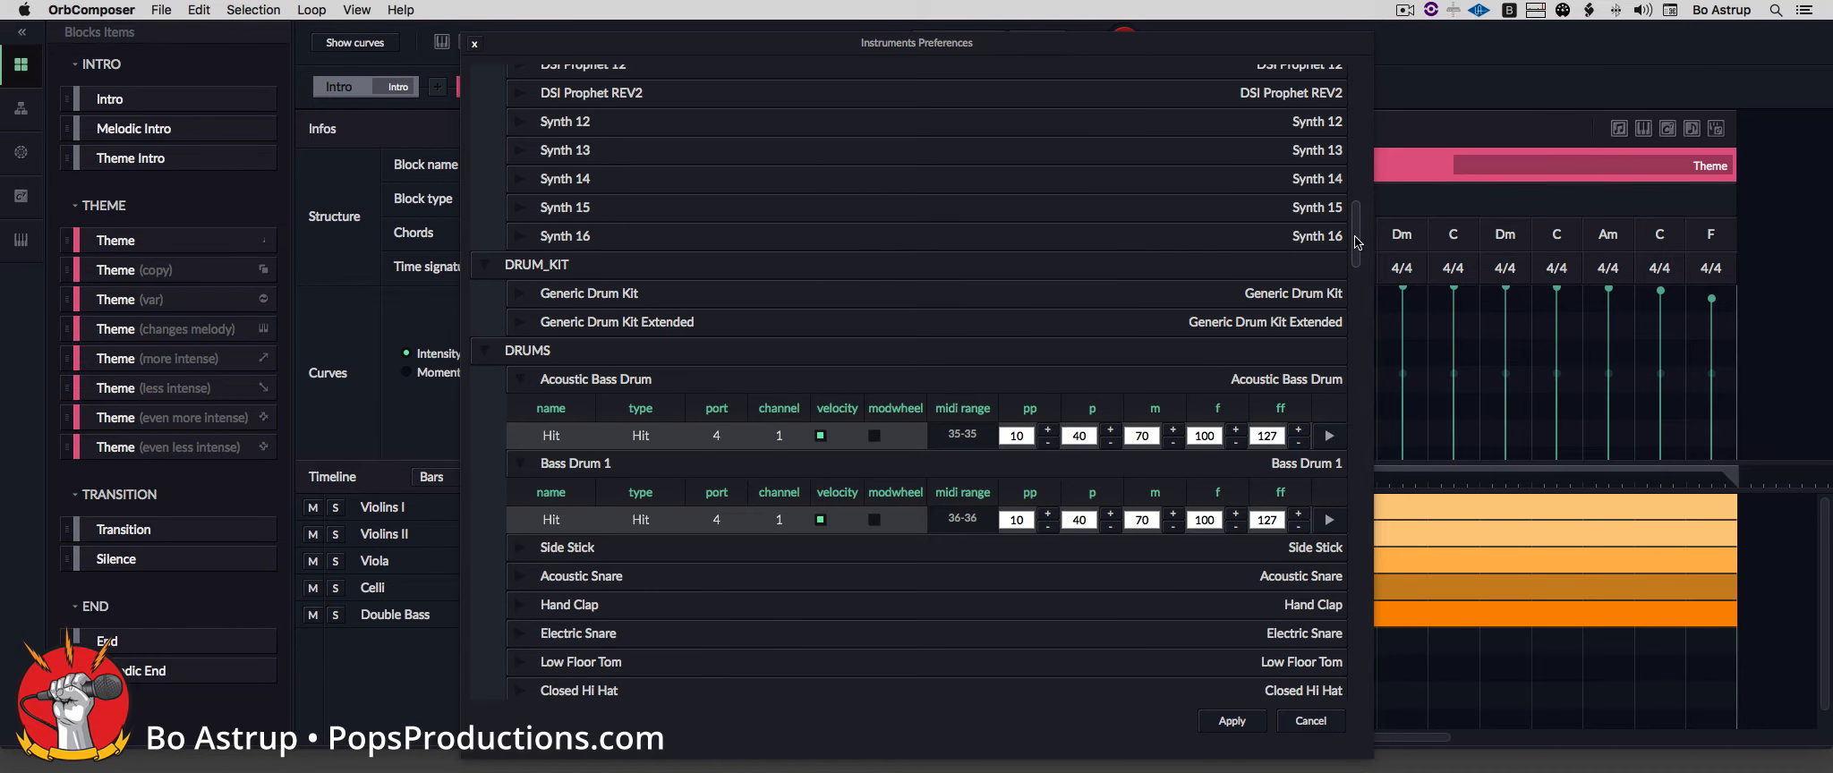
left_click_drag(1356, 242, 1358, 288)
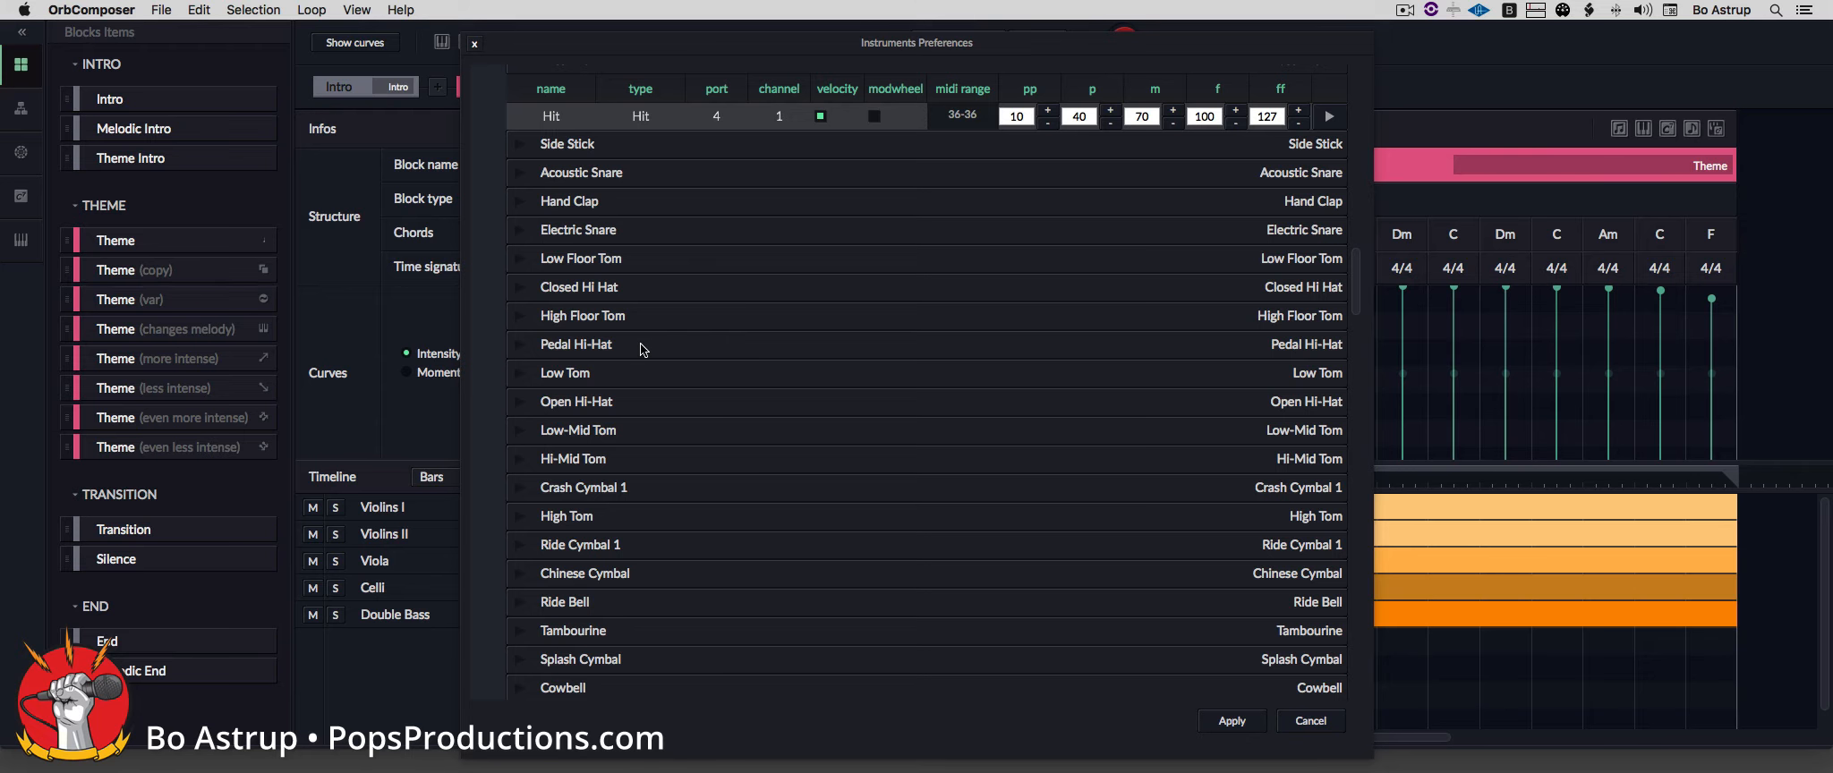
left_click(522, 346)
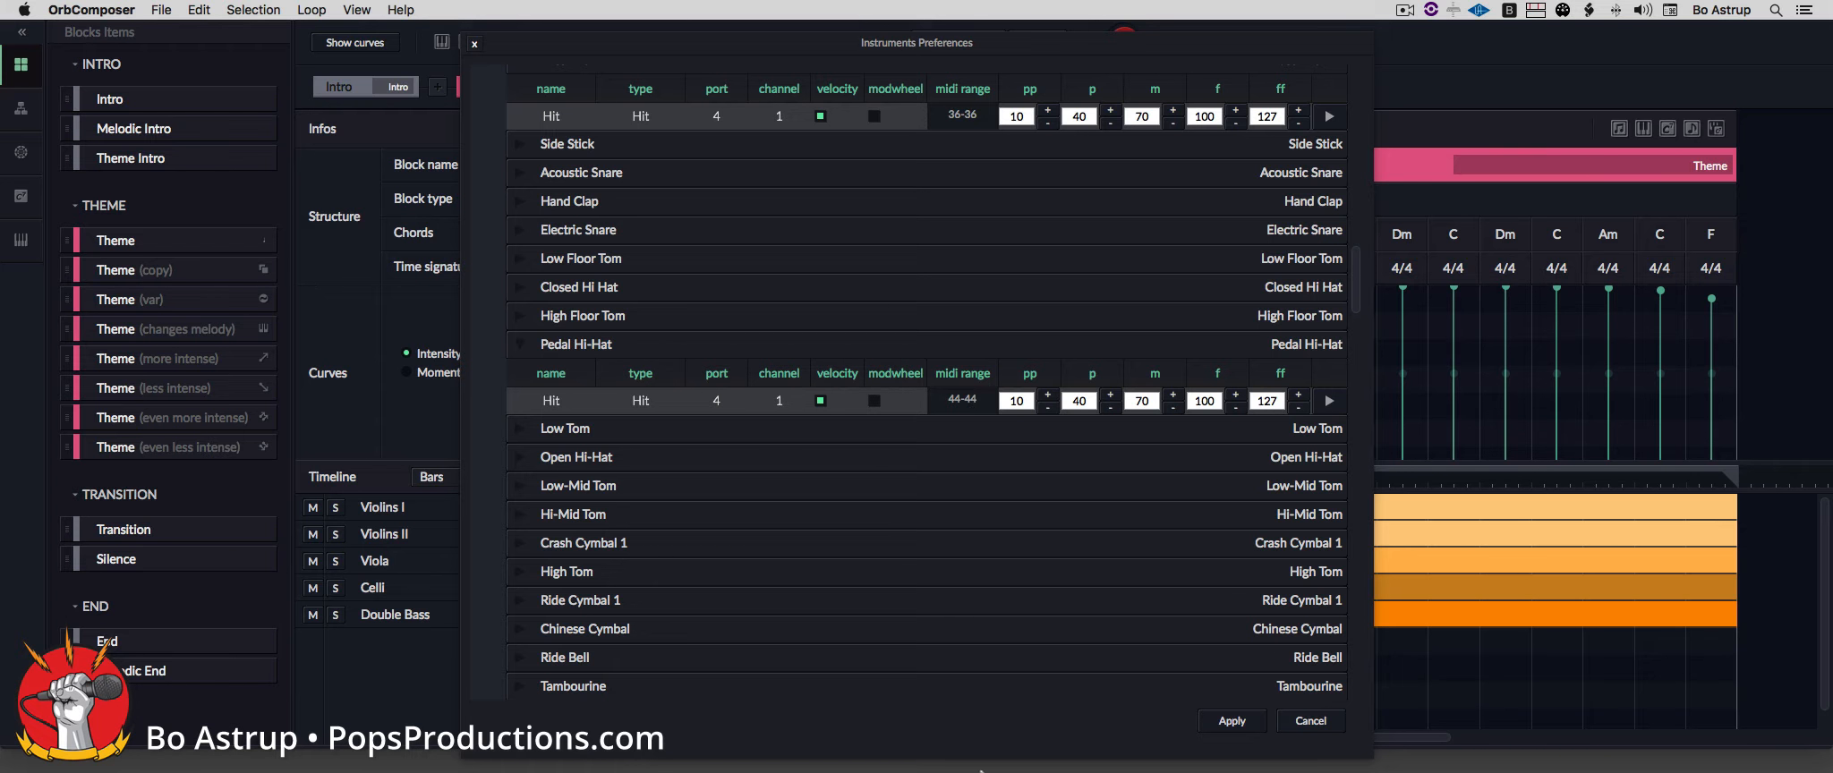
Step: Switch to ORB Midi.pdf in Preview, look over the MIDI assignments on pages 10 and 1, and quit Preview
key("super+Tab")
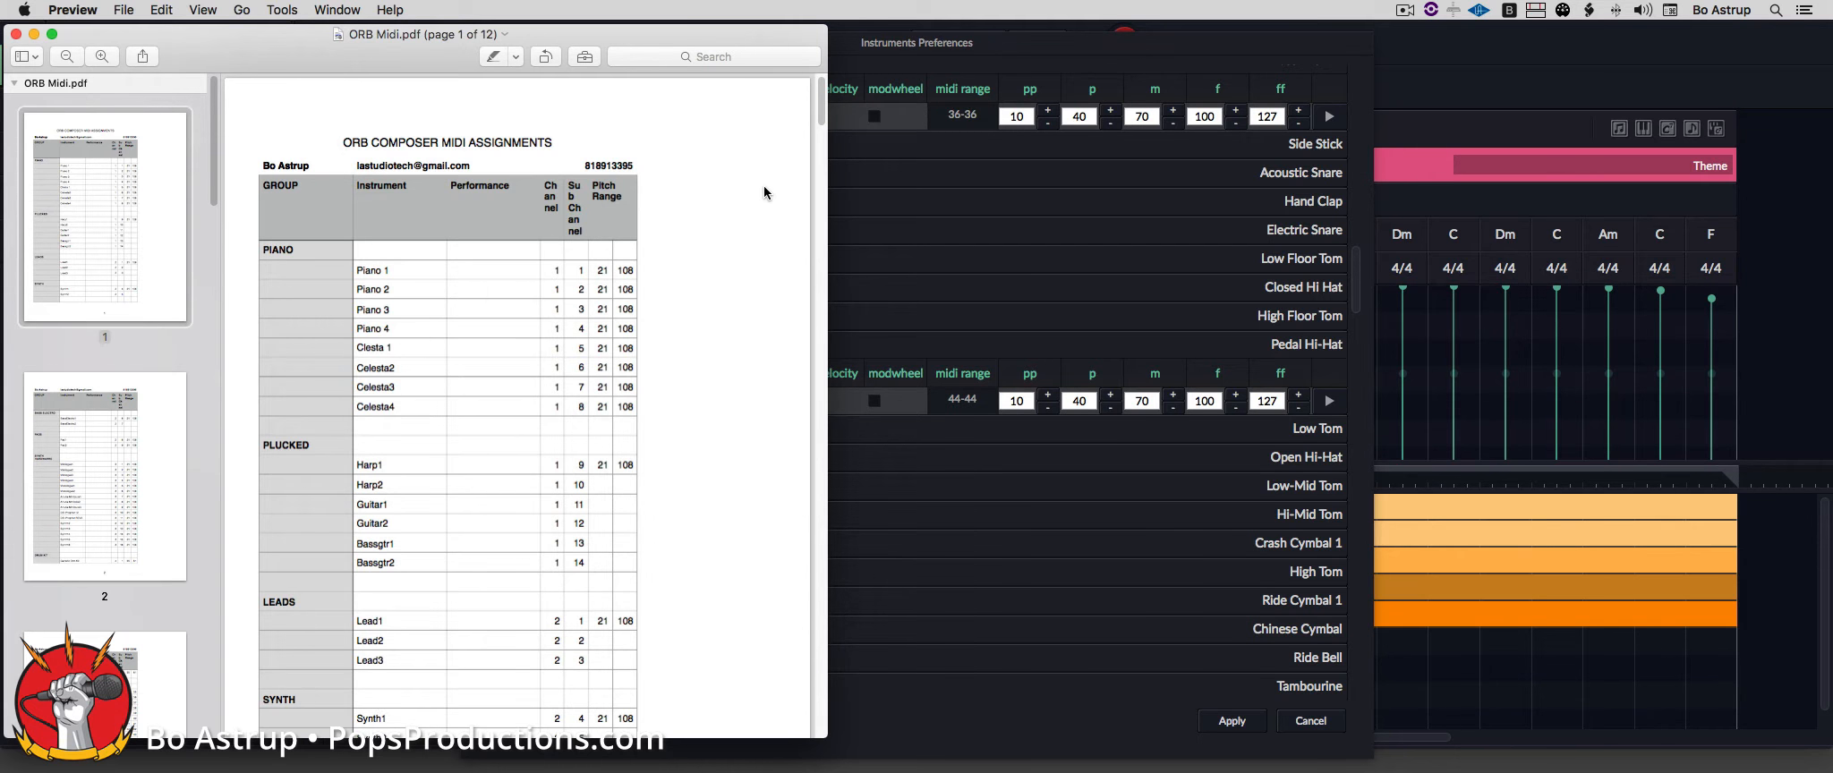
left_click(210, 184)
left_click_drag(213, 183, 199, 656)
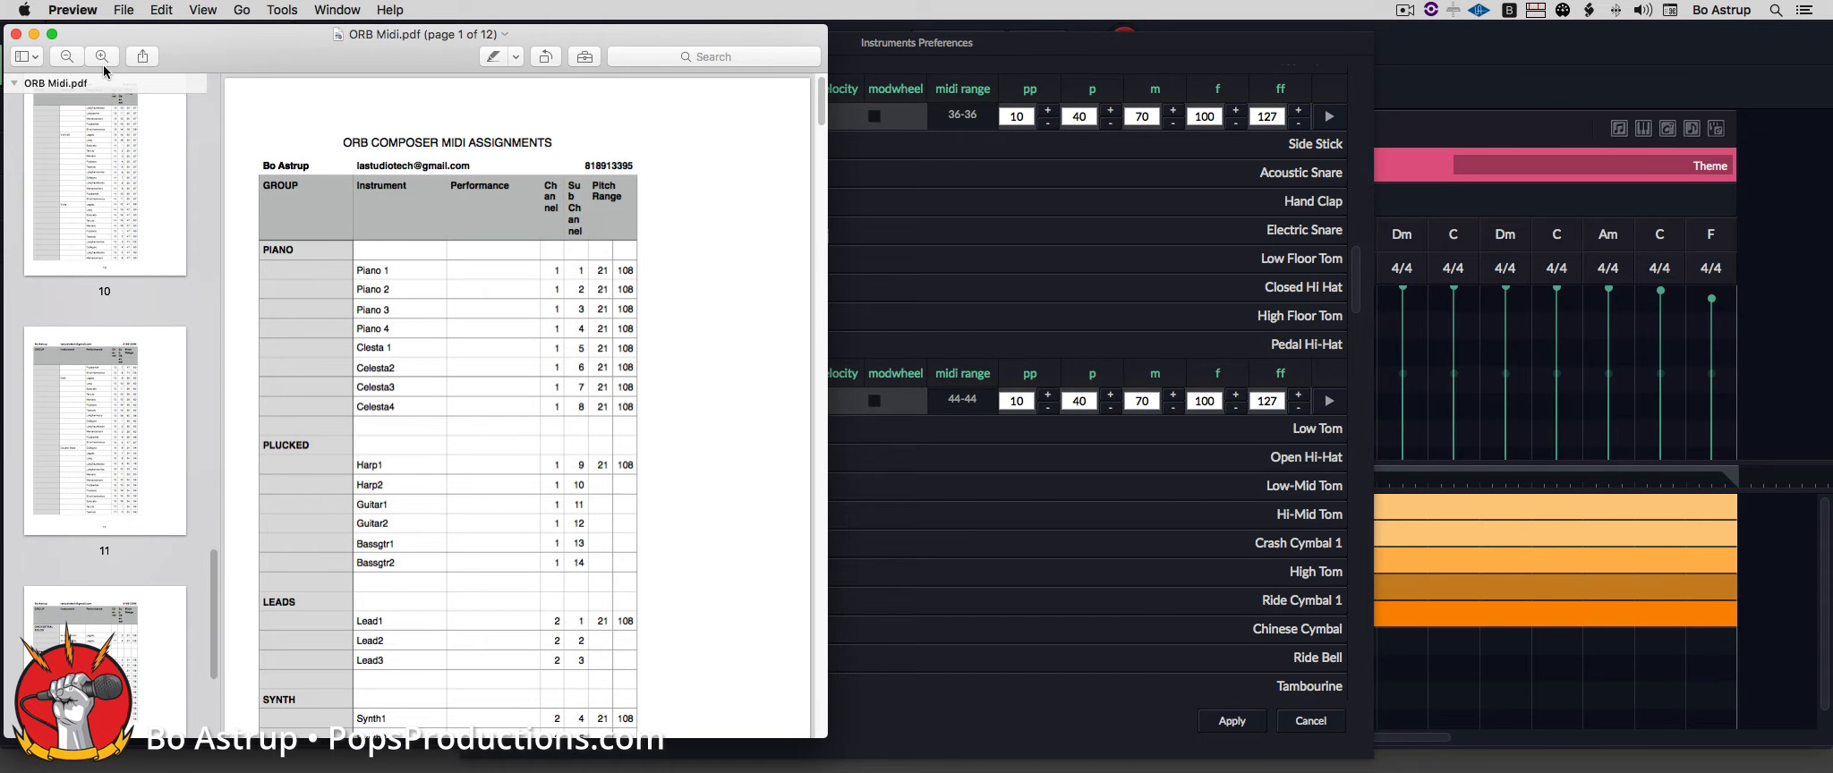
left_click(100, 145)
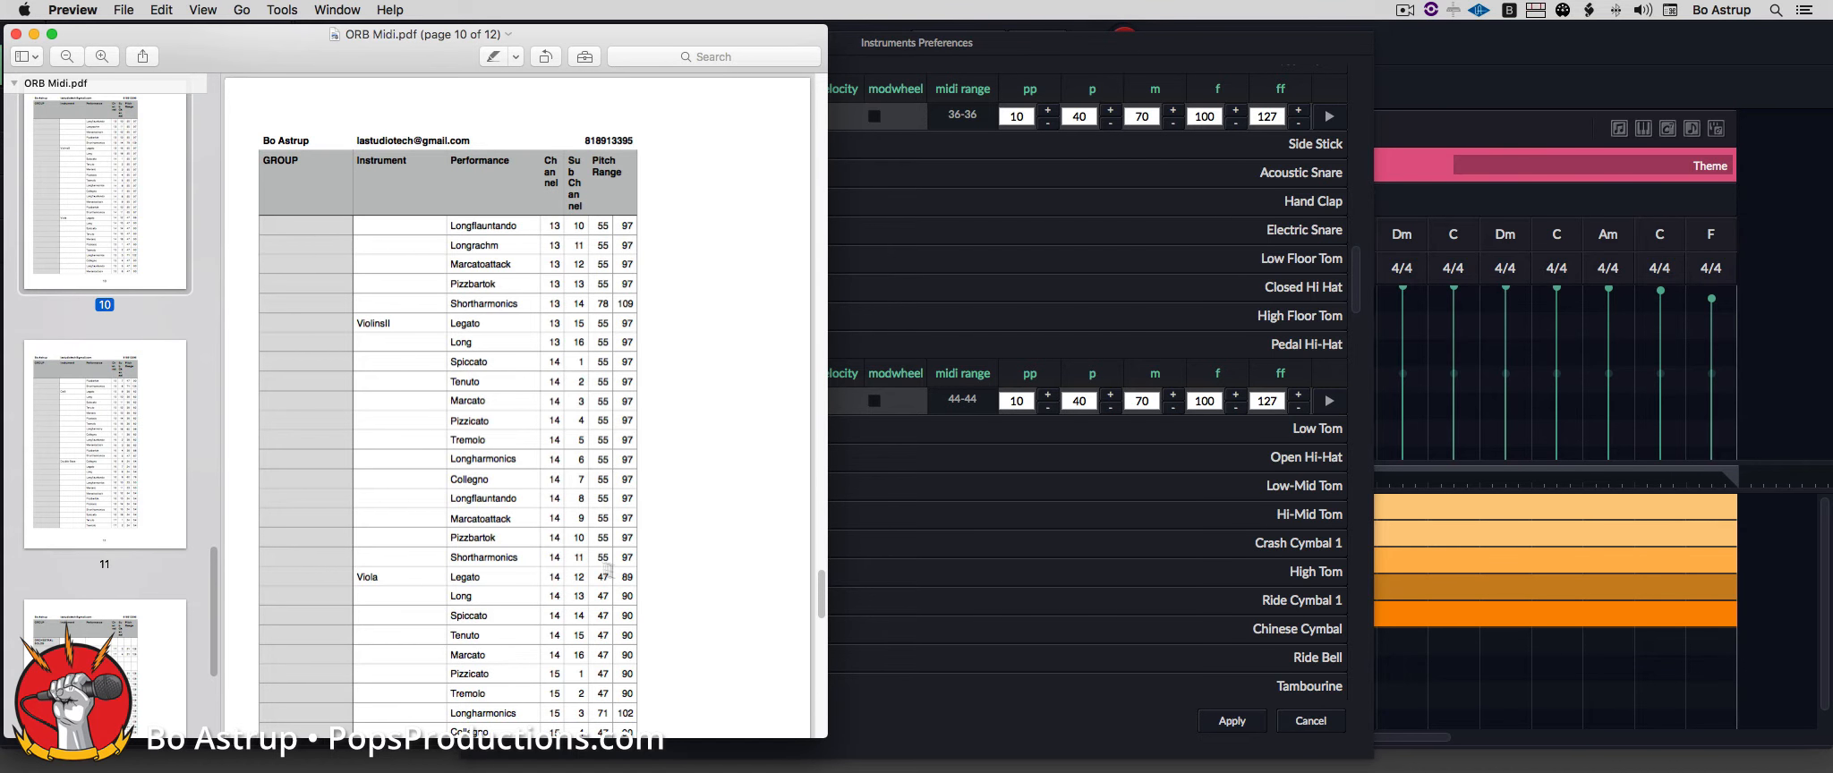
scroll(210, 627, "up", 10)
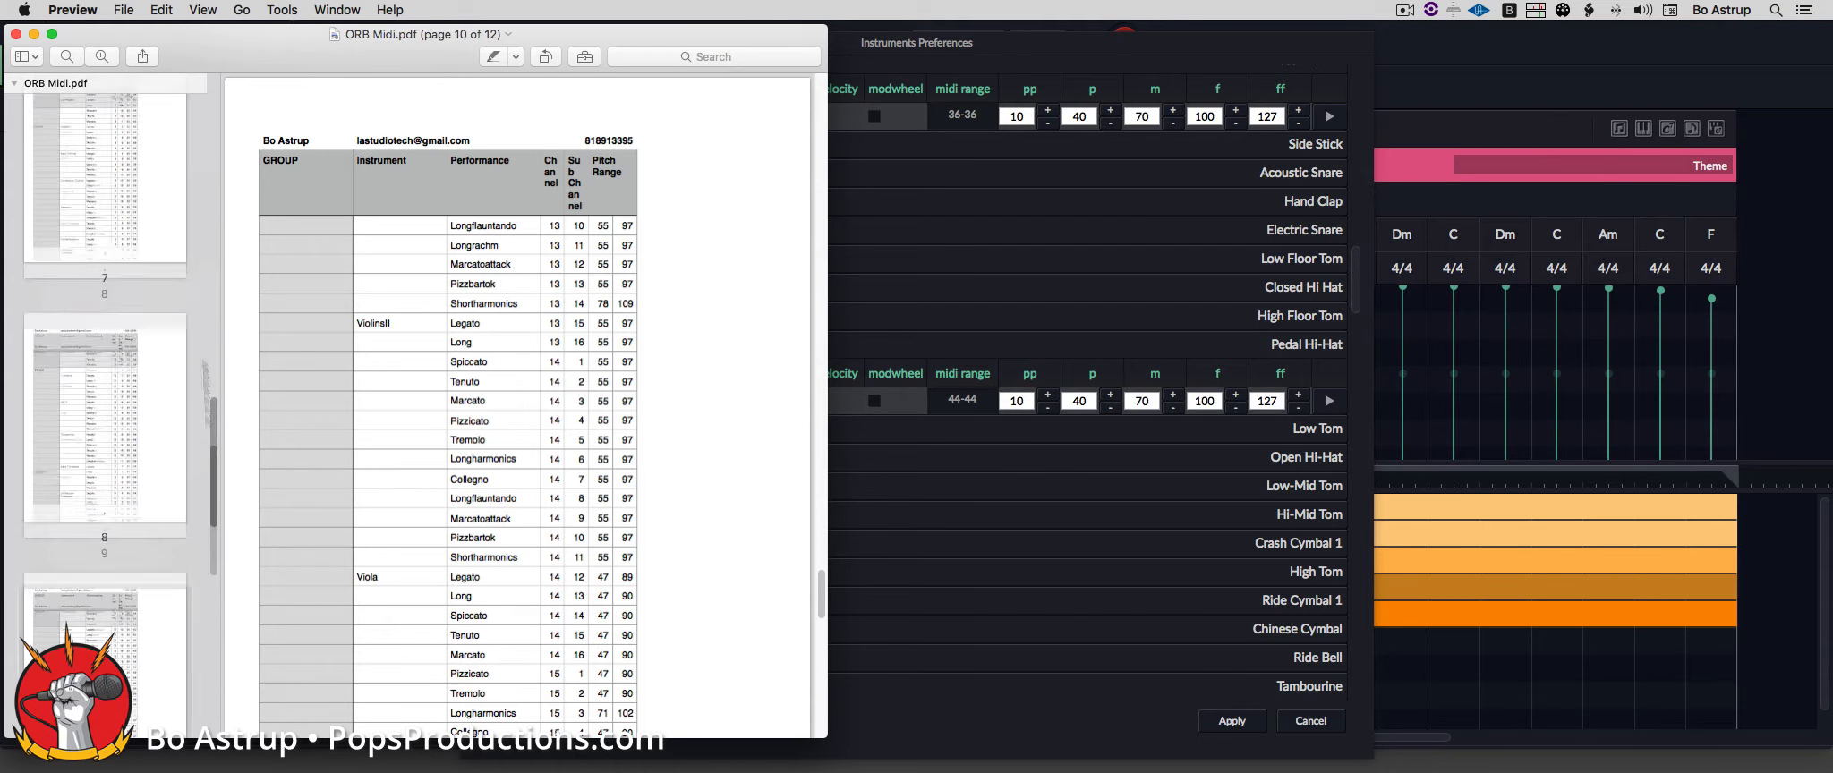
scroll(106, 269, "up", 10)
left_click(106, 227)
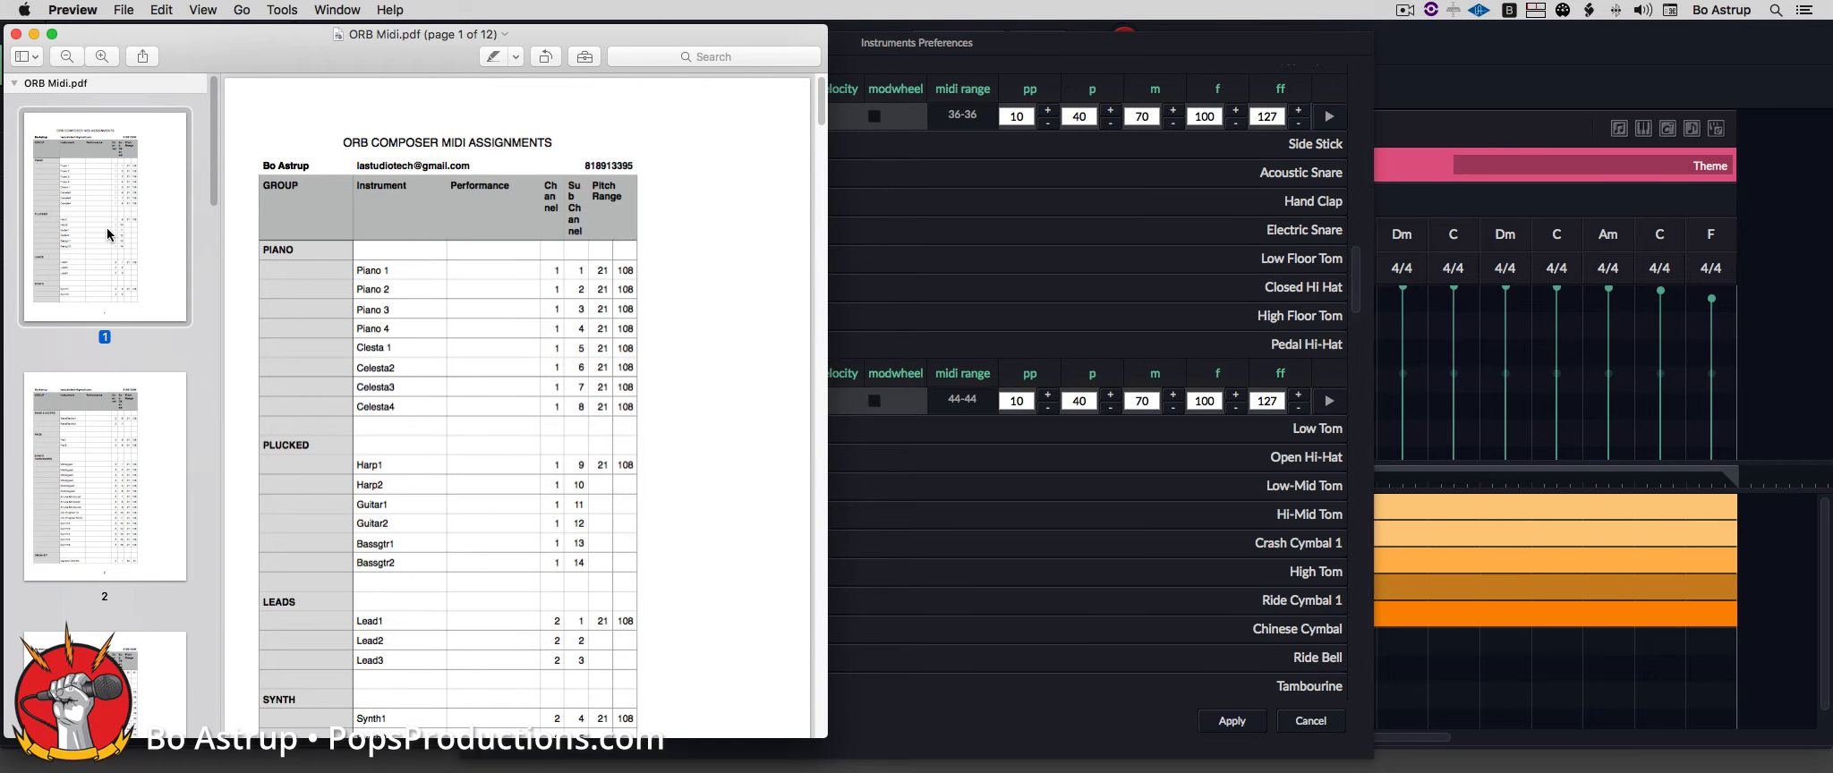
left_click(66, 13)
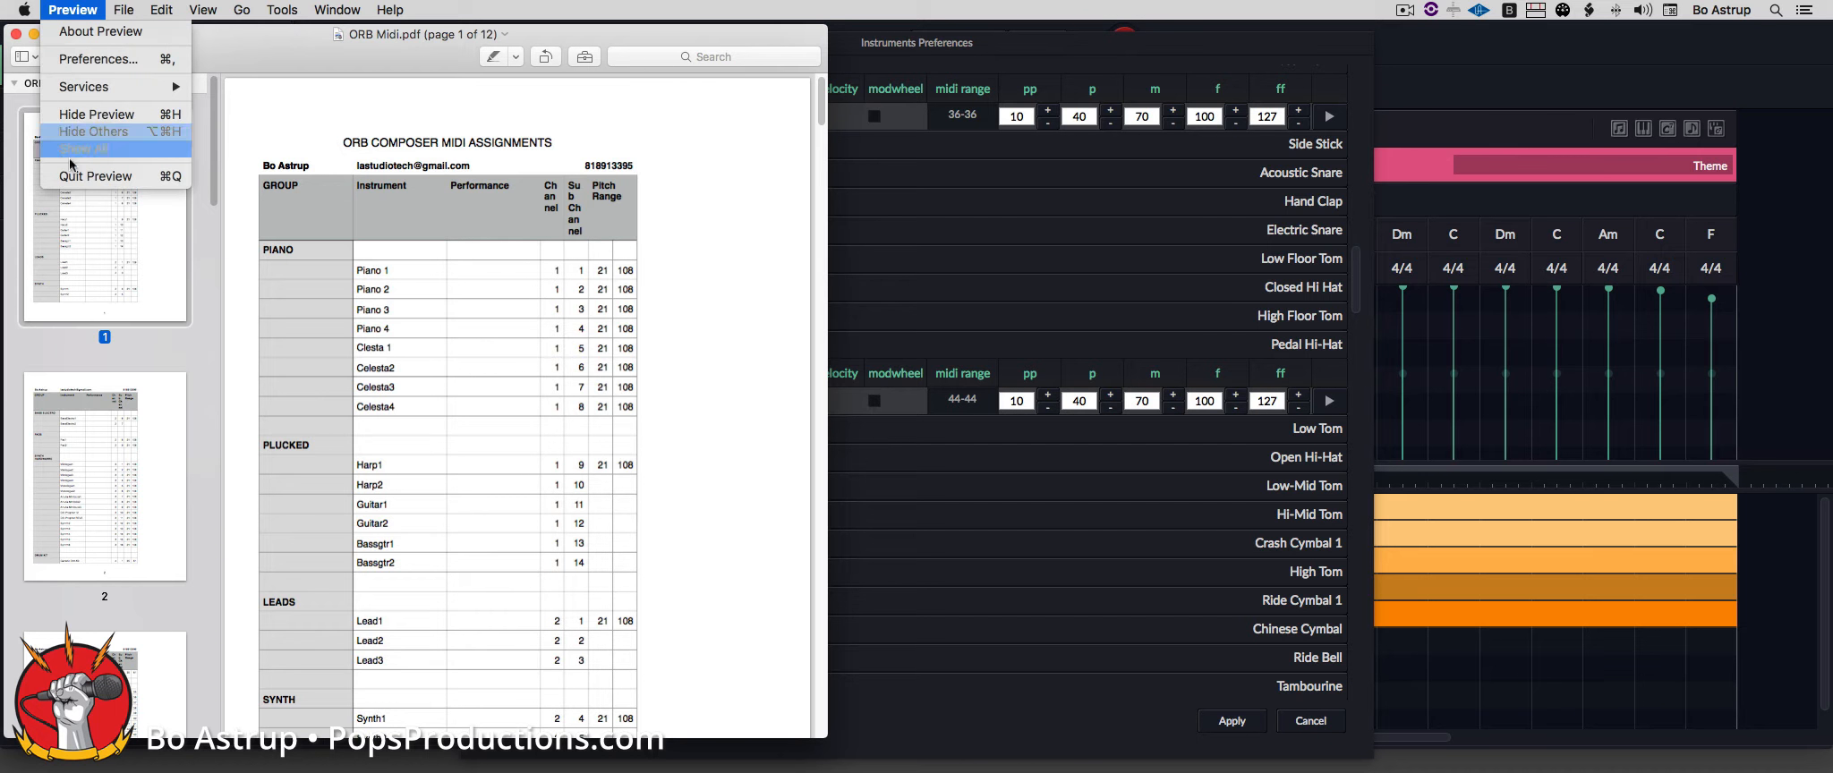
left_click(73, 177)
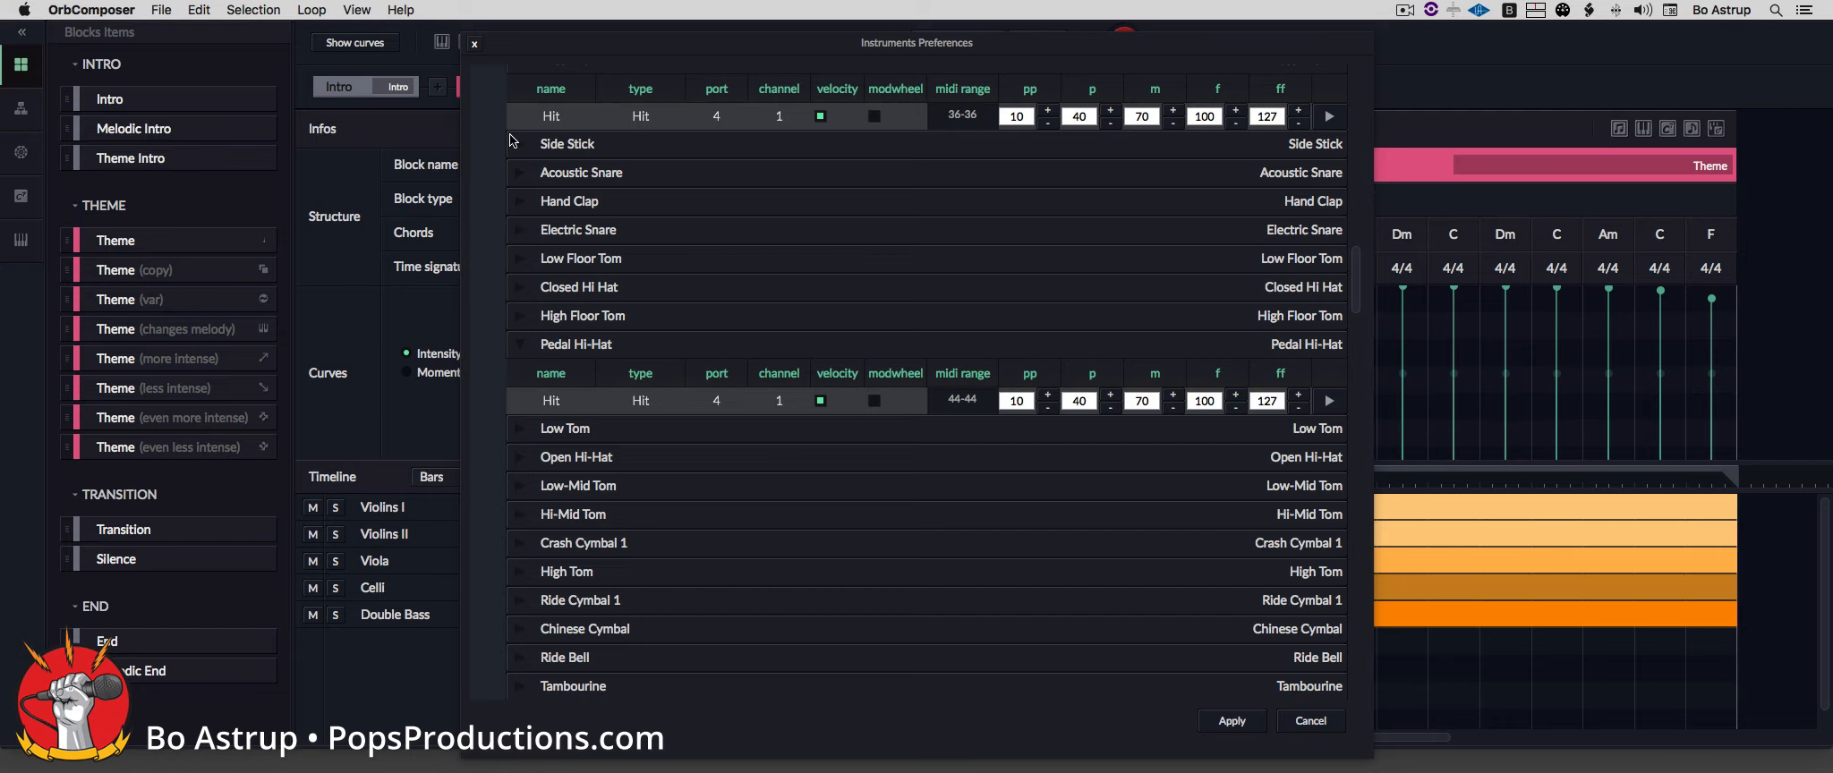
Step: Point out the Instruments Preferences command and close the preferences window
left_click(203, 11)
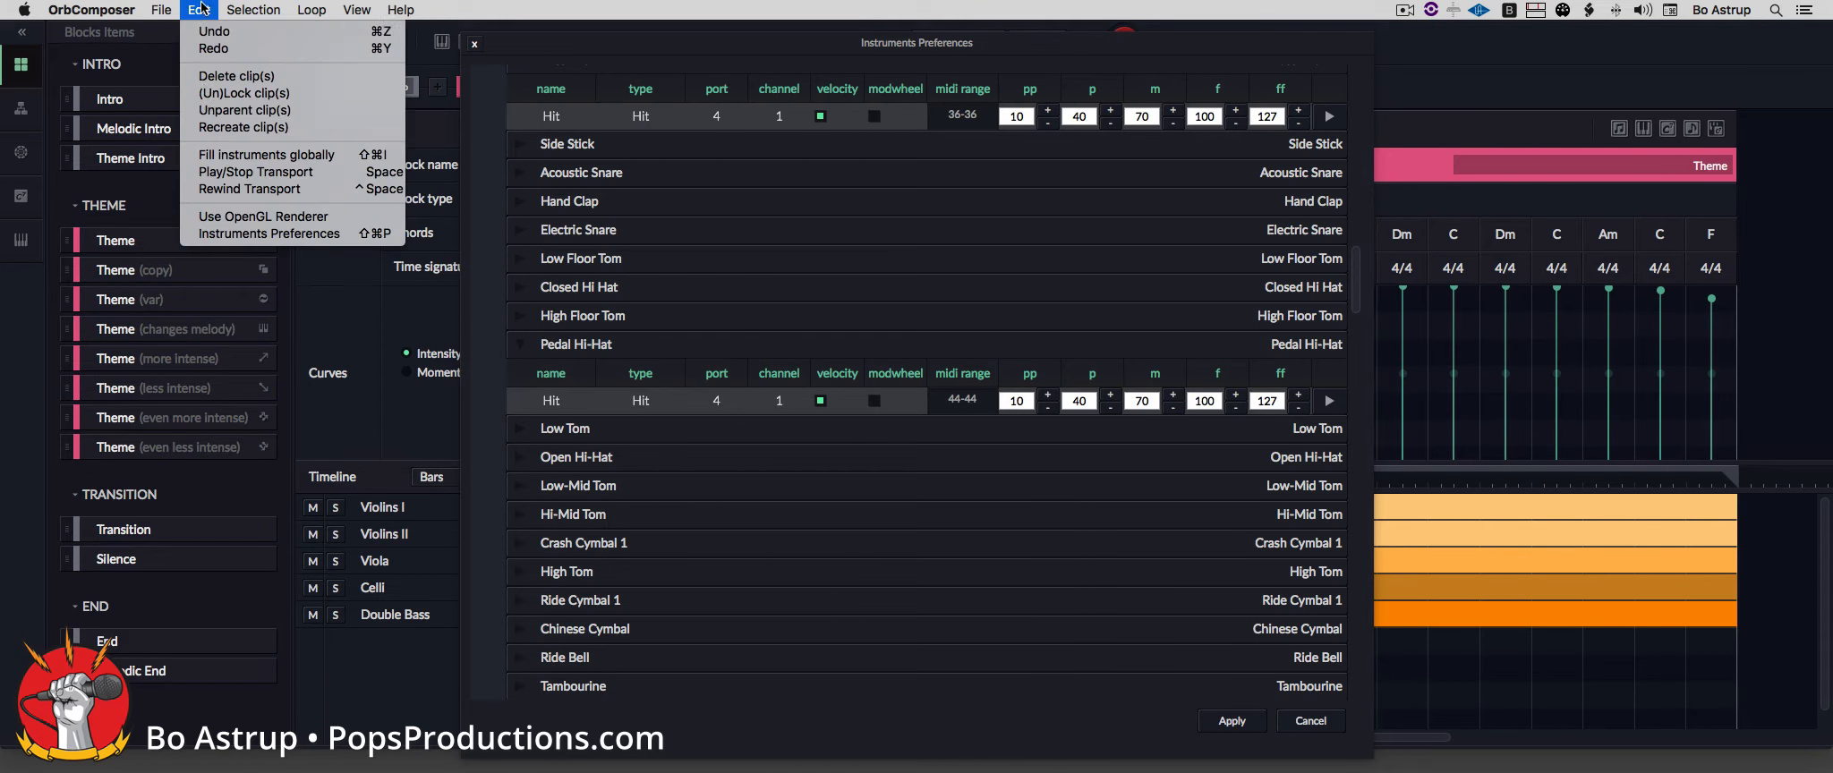
left_click(330, 234)
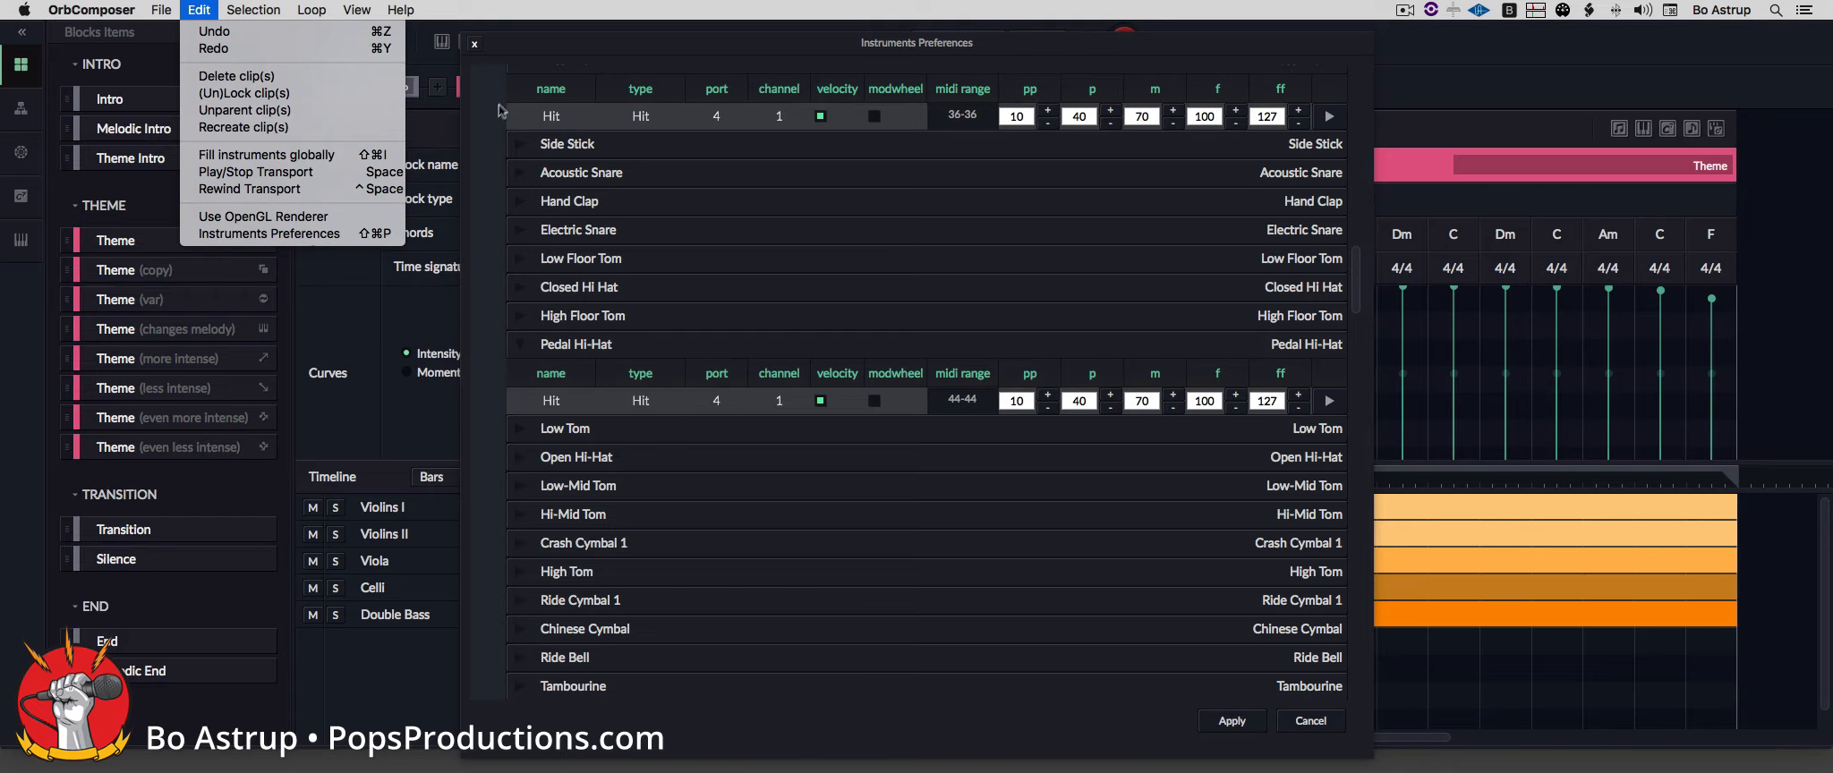
left_click(475, 45)
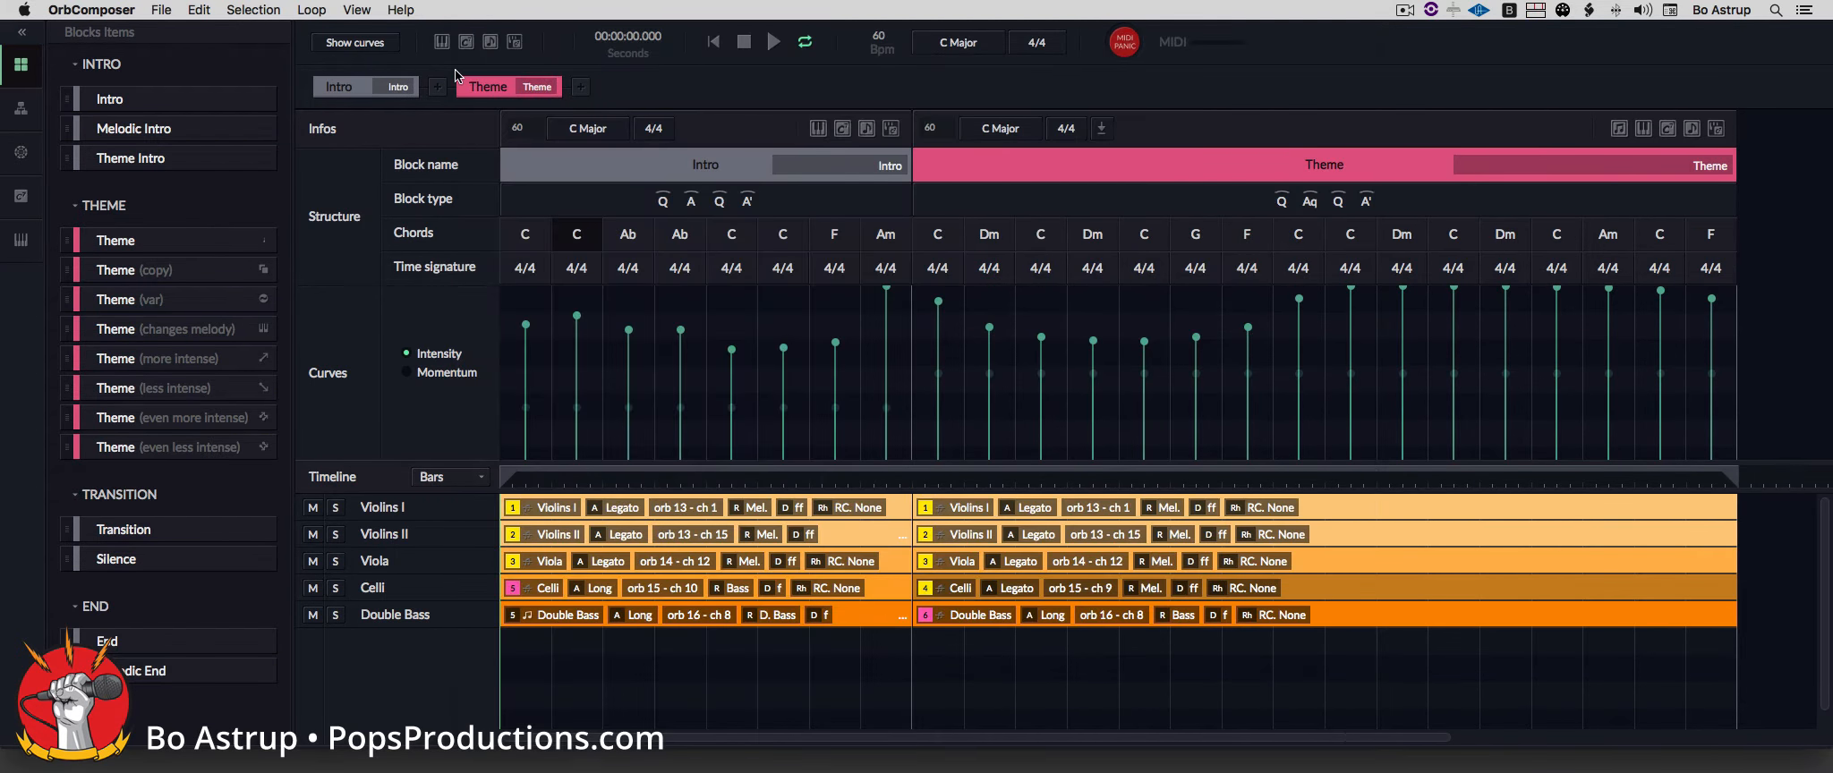
Step: Switch to Digital Performer, expand the ORB PIANO folder and examine the MIDI input ports and channels available for Piano 1
mouse_move(887, 770)
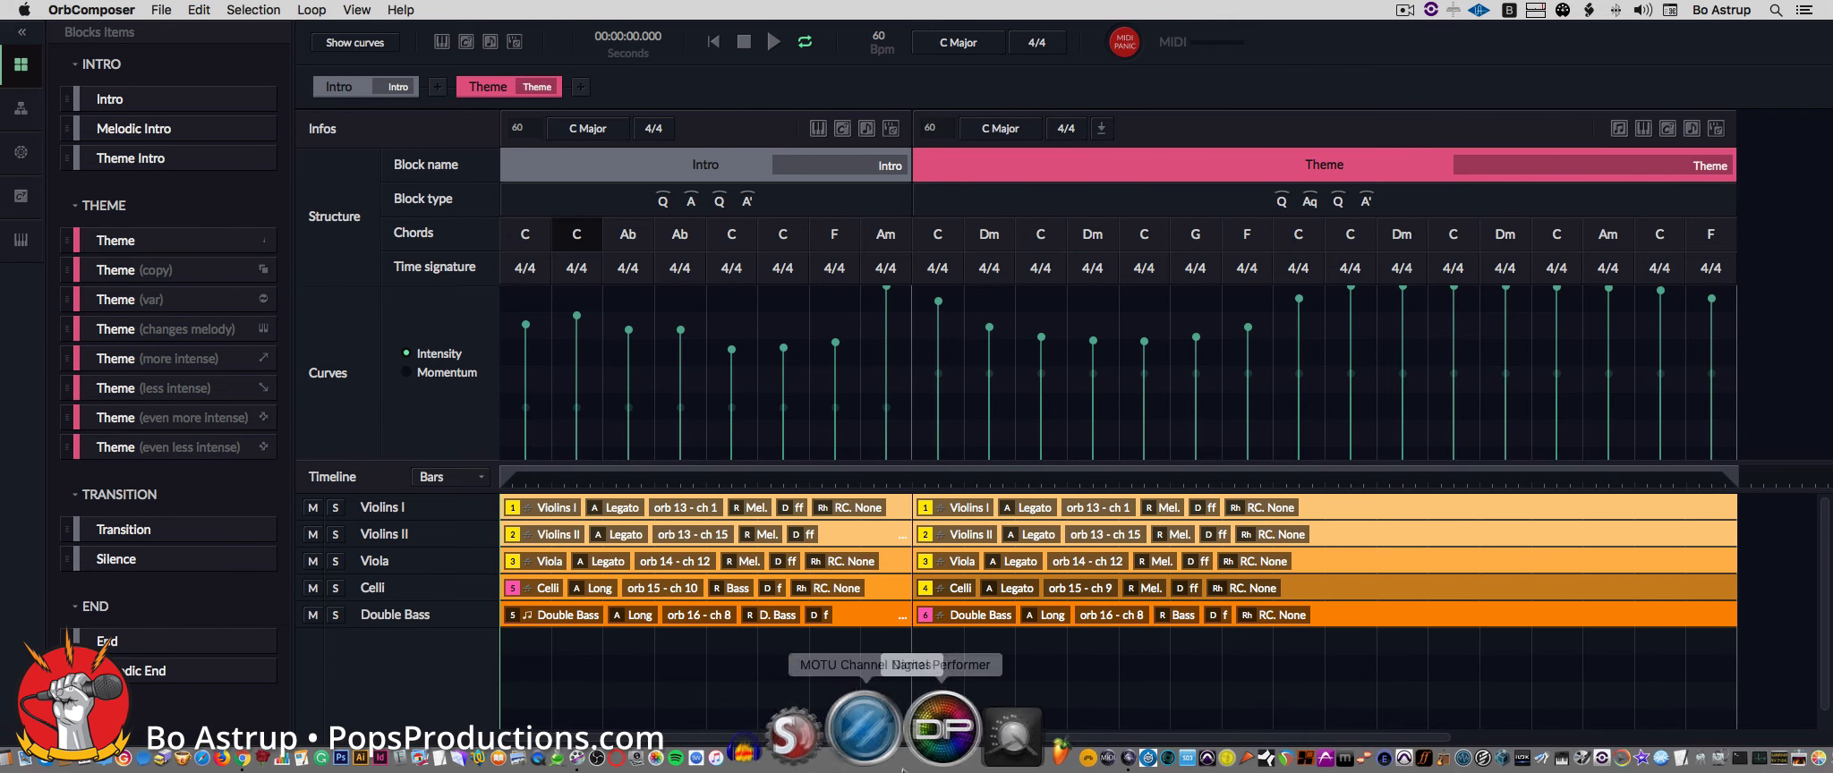
left_click(911, 743)
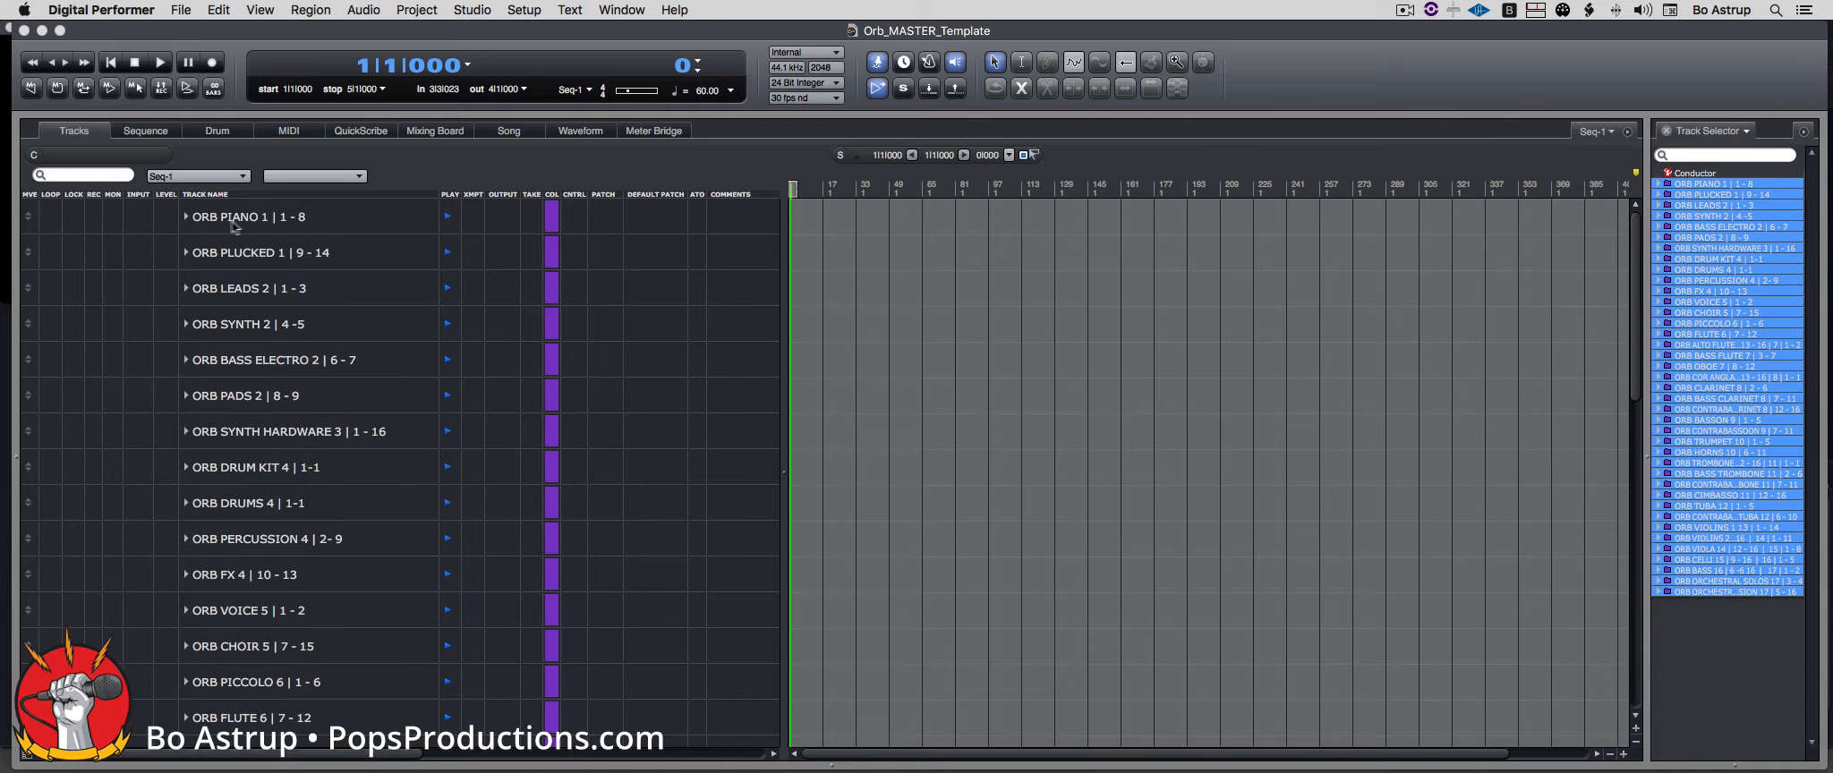
left_click(186, 217)
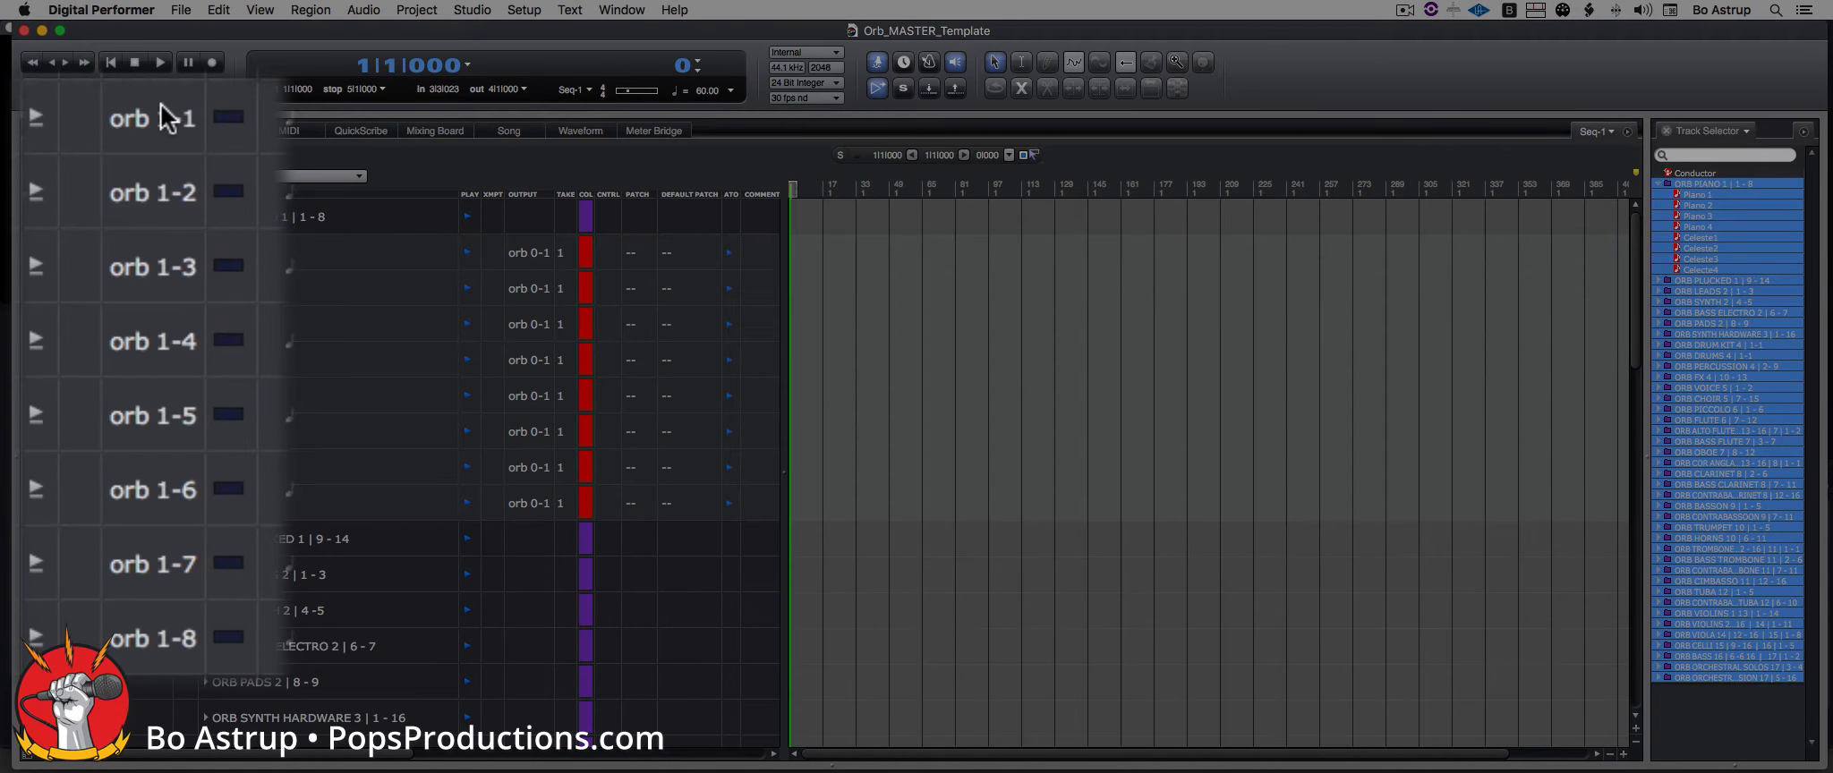
left_click(152, 119)
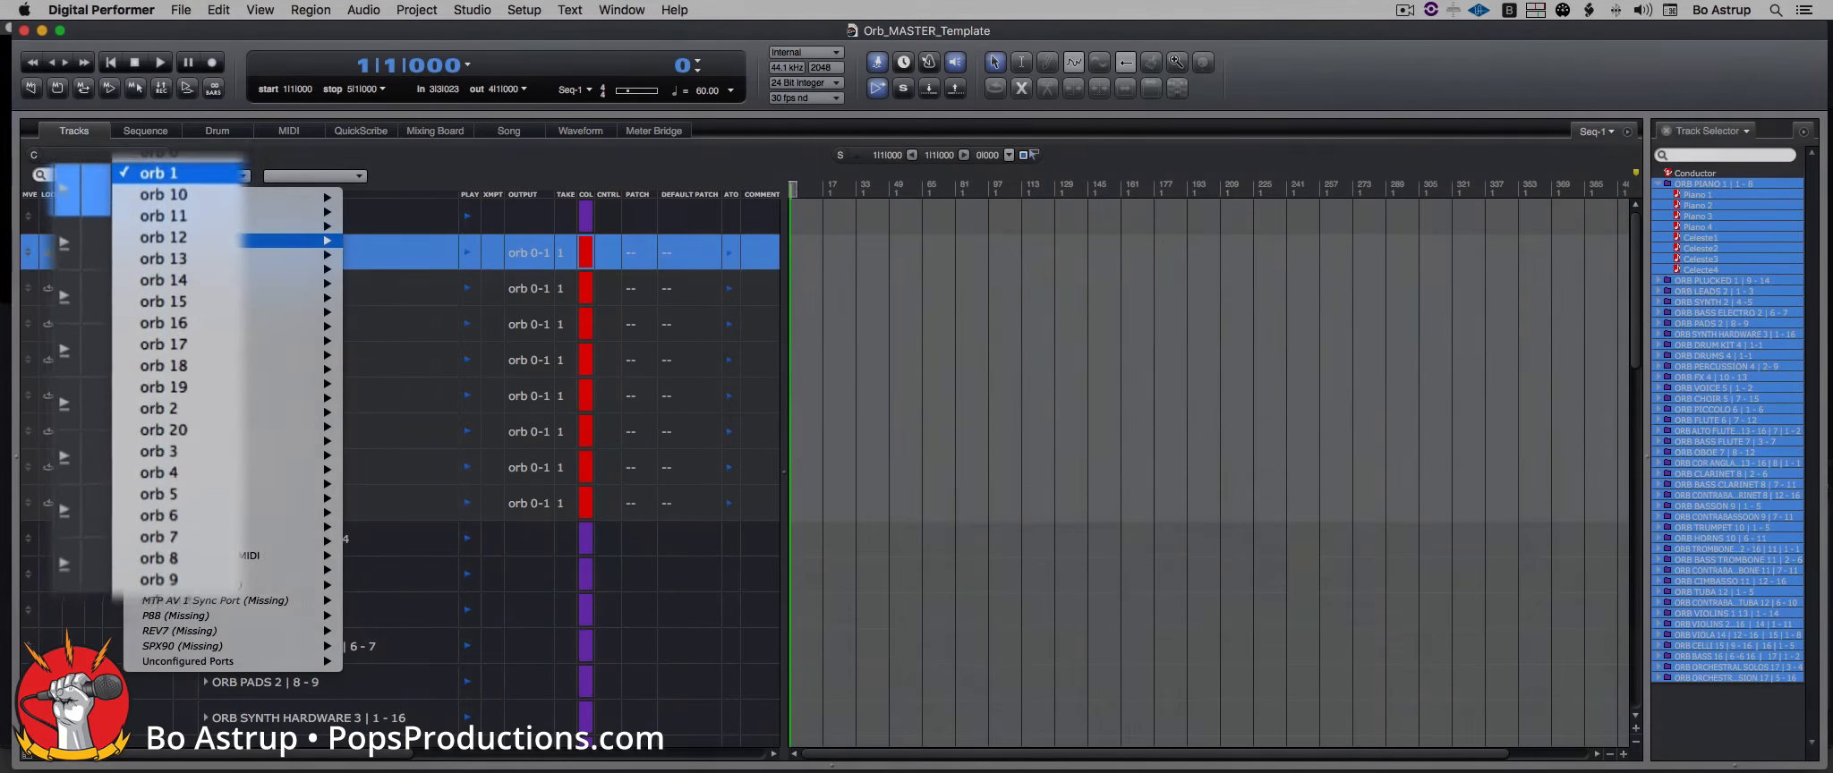
mouse_move(213, 228)
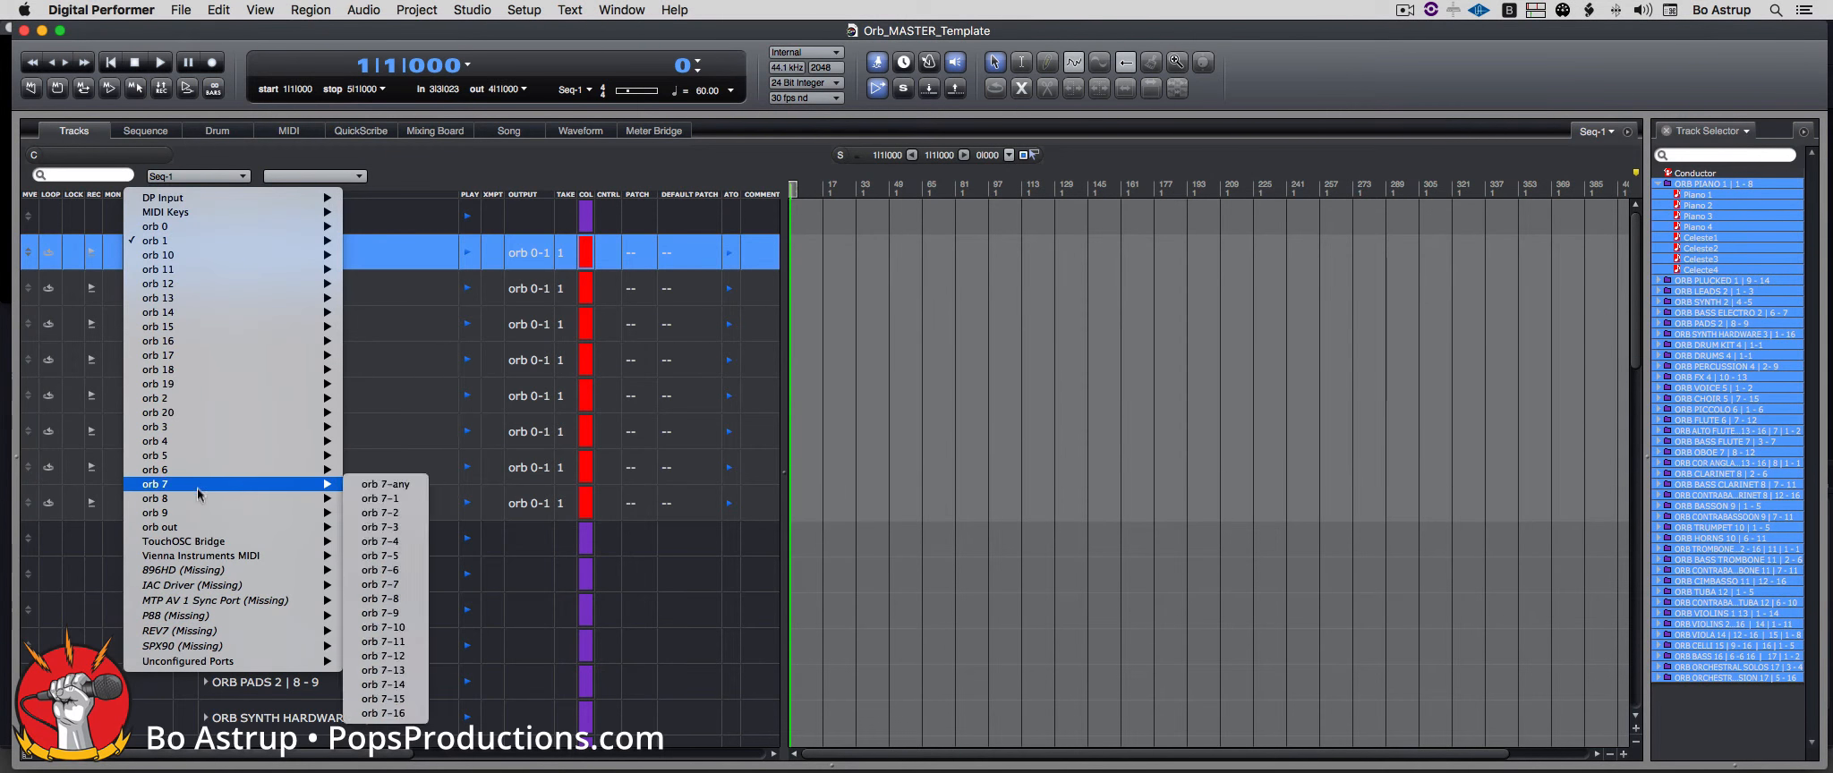
mouse_move(198, 530)
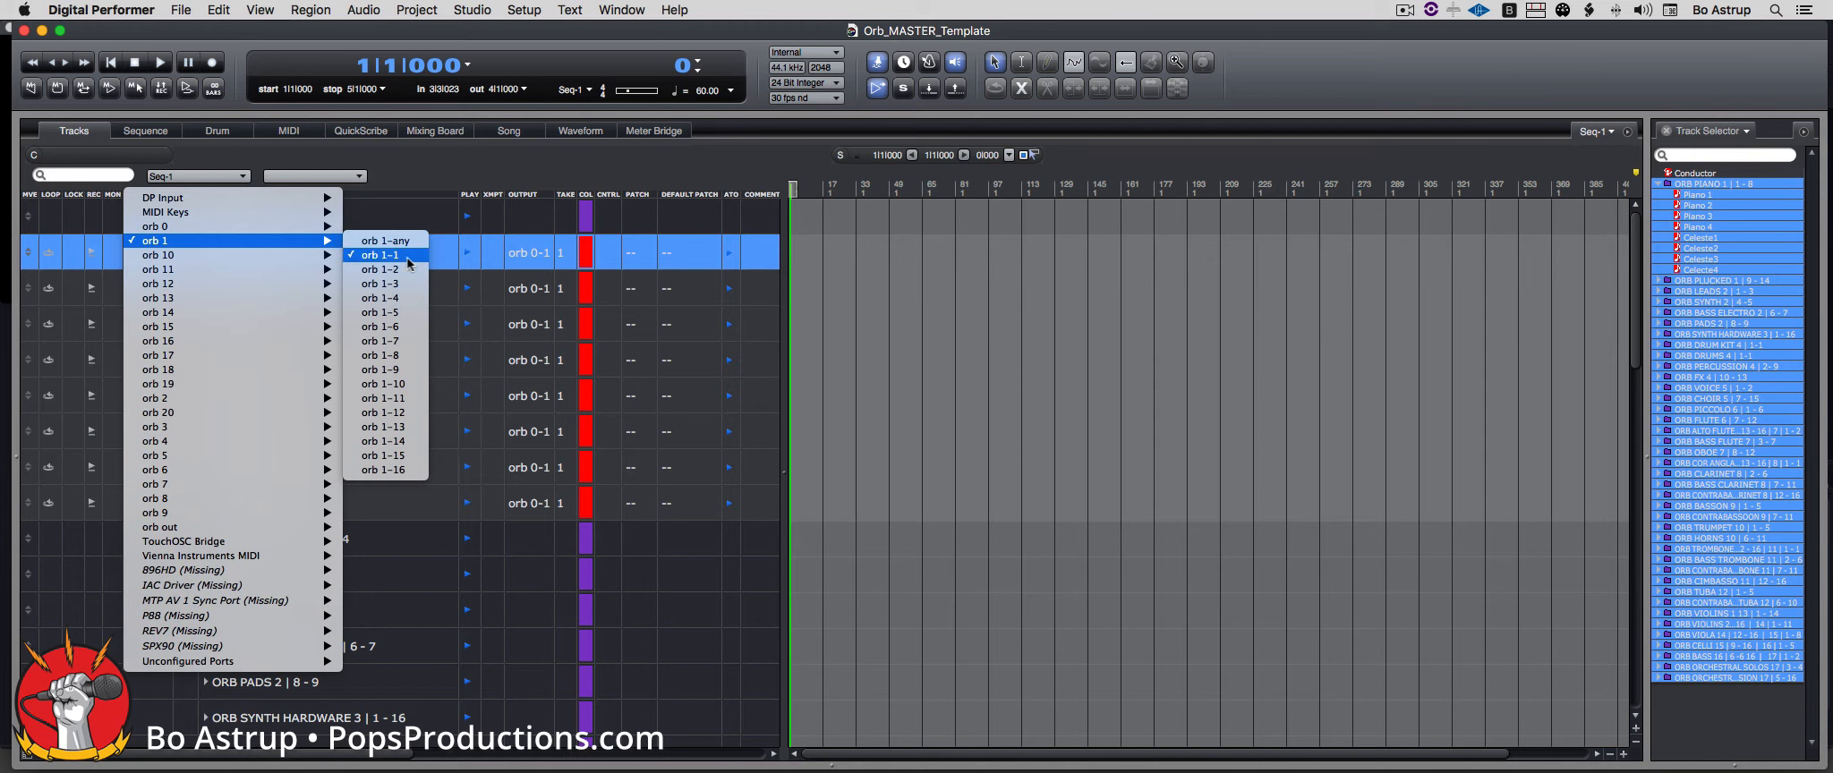
left_click(402, 169)
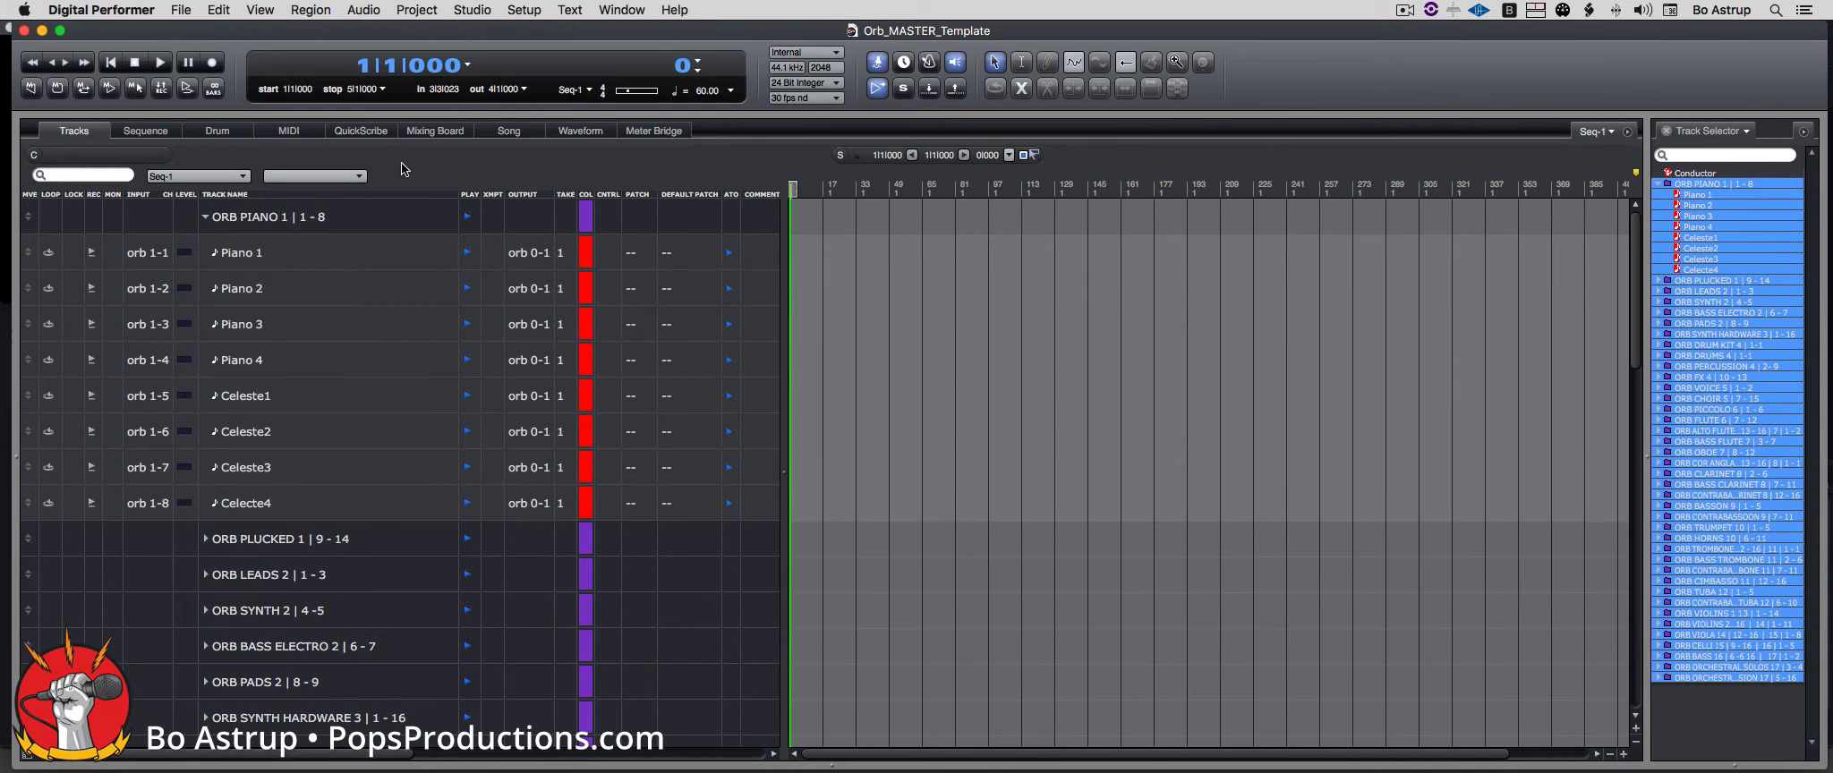
Step: Check the string clips' port and channel assignments in Orb Composer and return to Digital Performer
key("super+Tab")
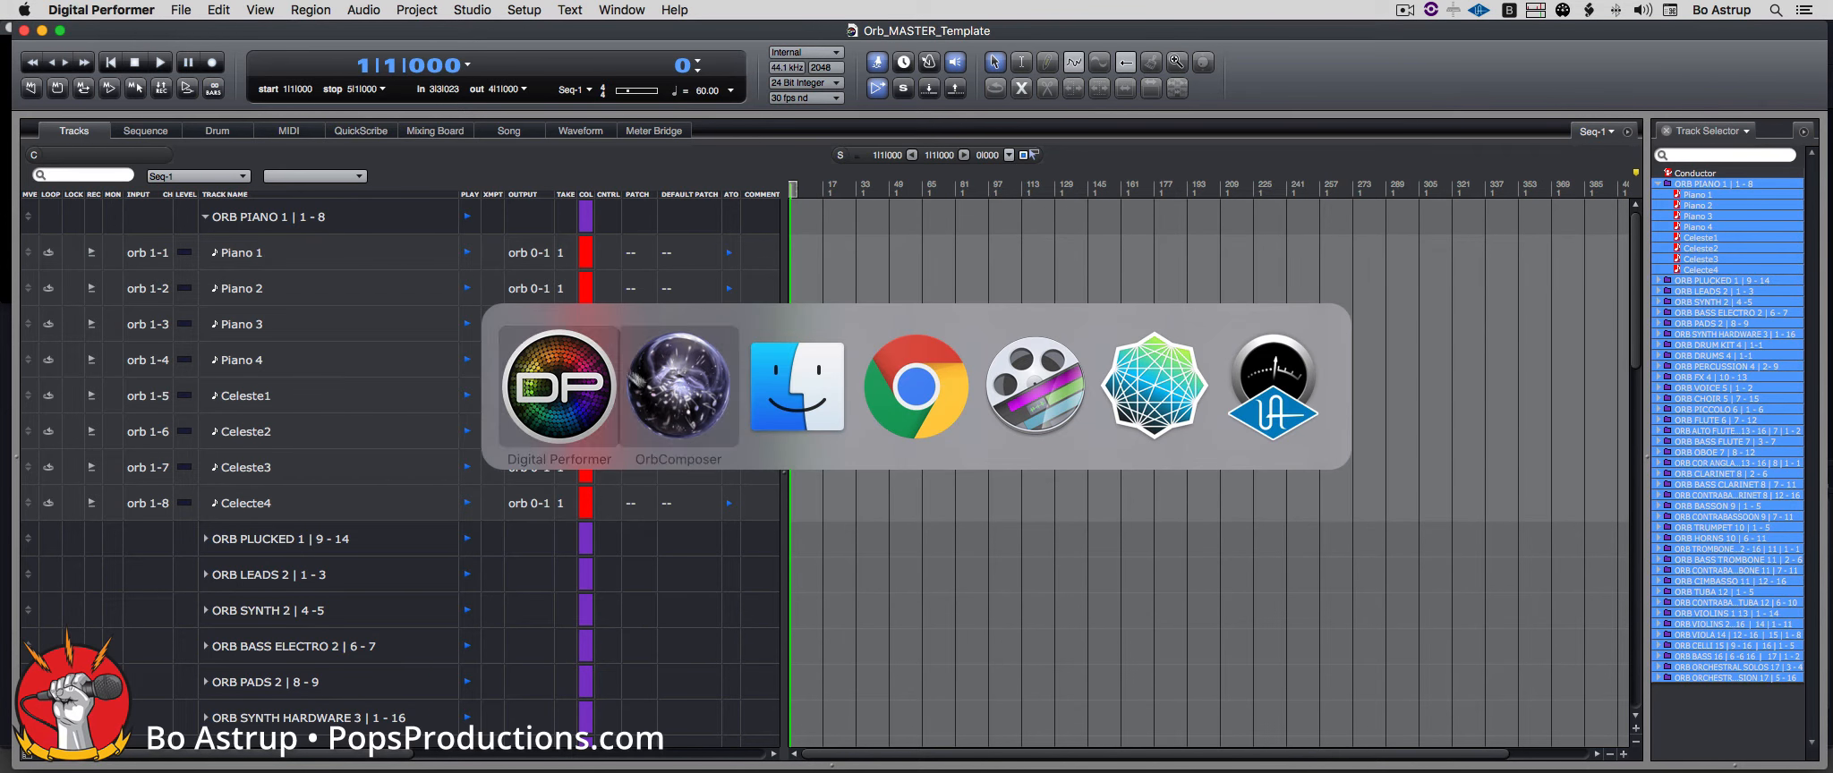
left_click(674, 400)
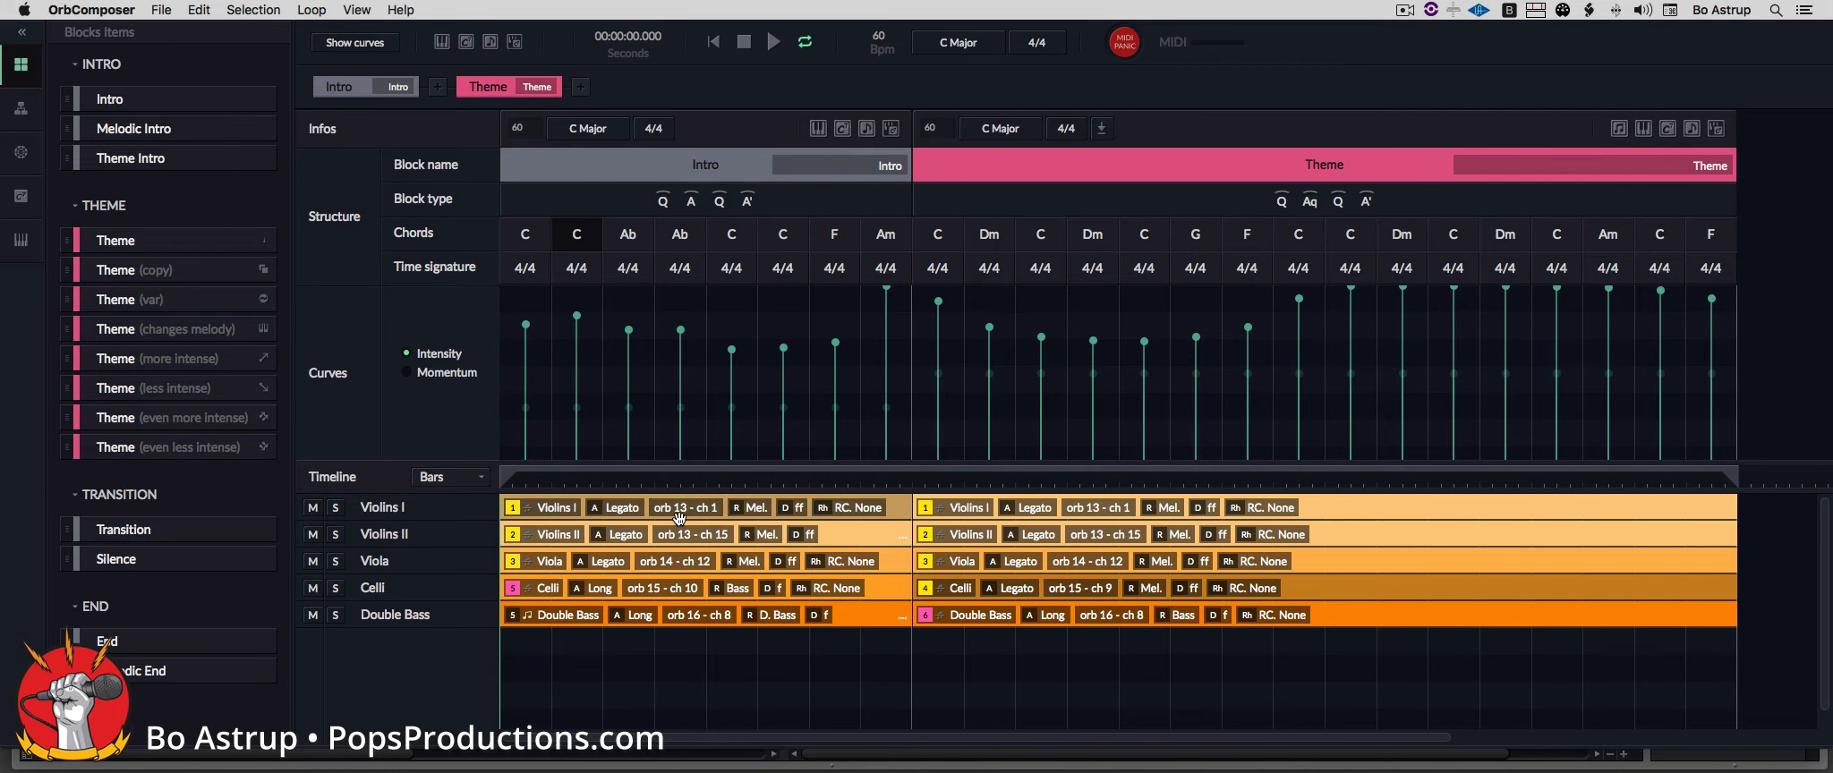
key("super+Tab")
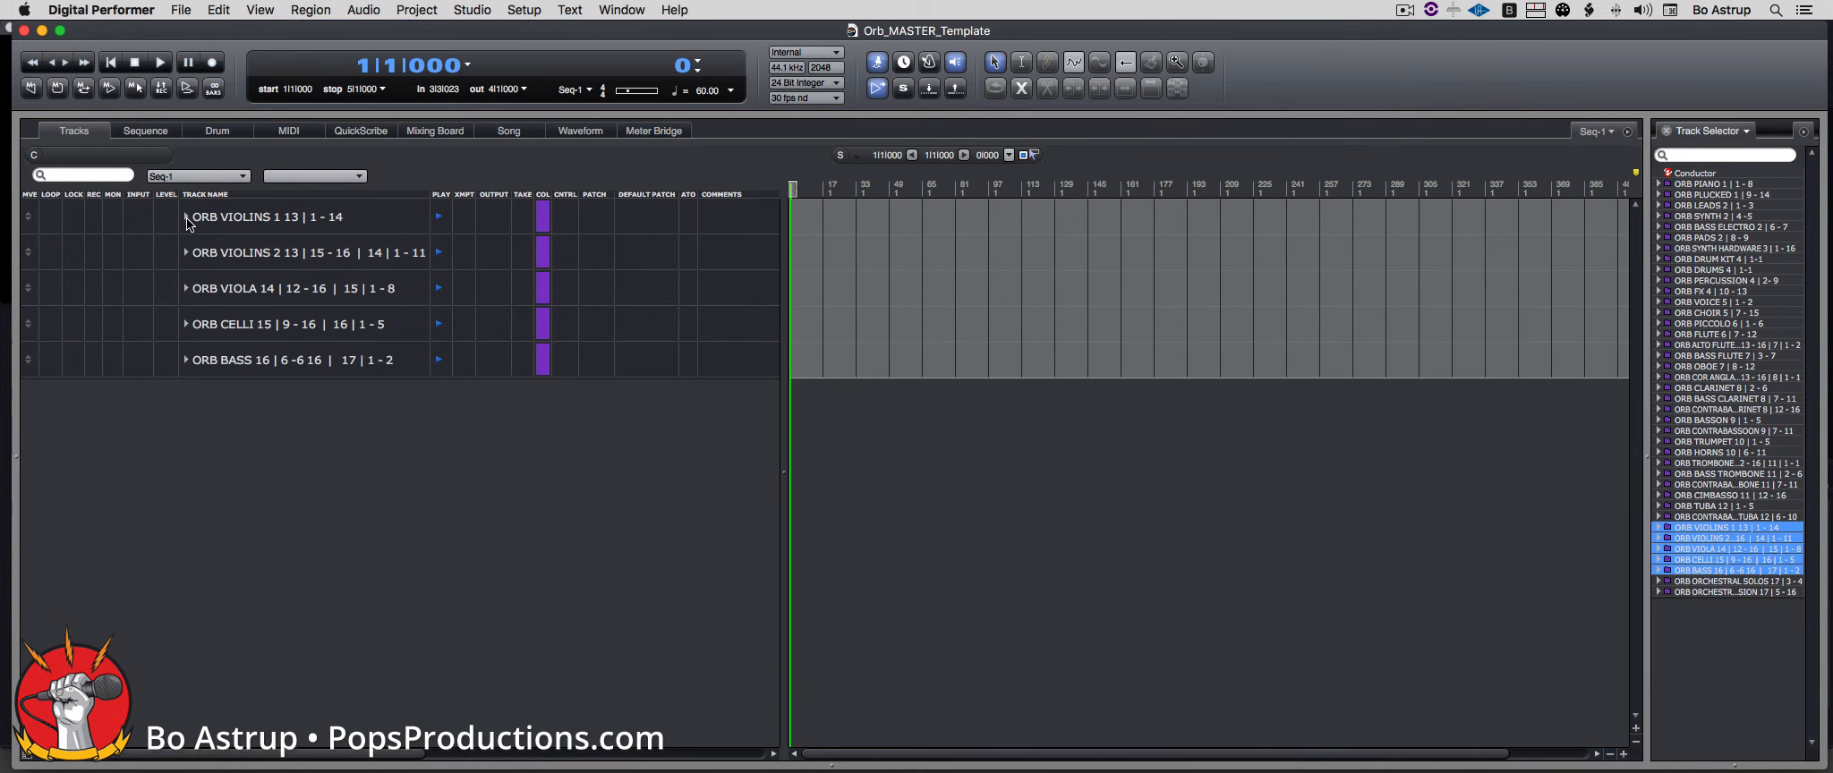
Step: Expand the ORB VIOLINS 1 folder and compare its MIDI inputs with the Violins I clips' port and channel in Orb Composer
left_click(188, 215)
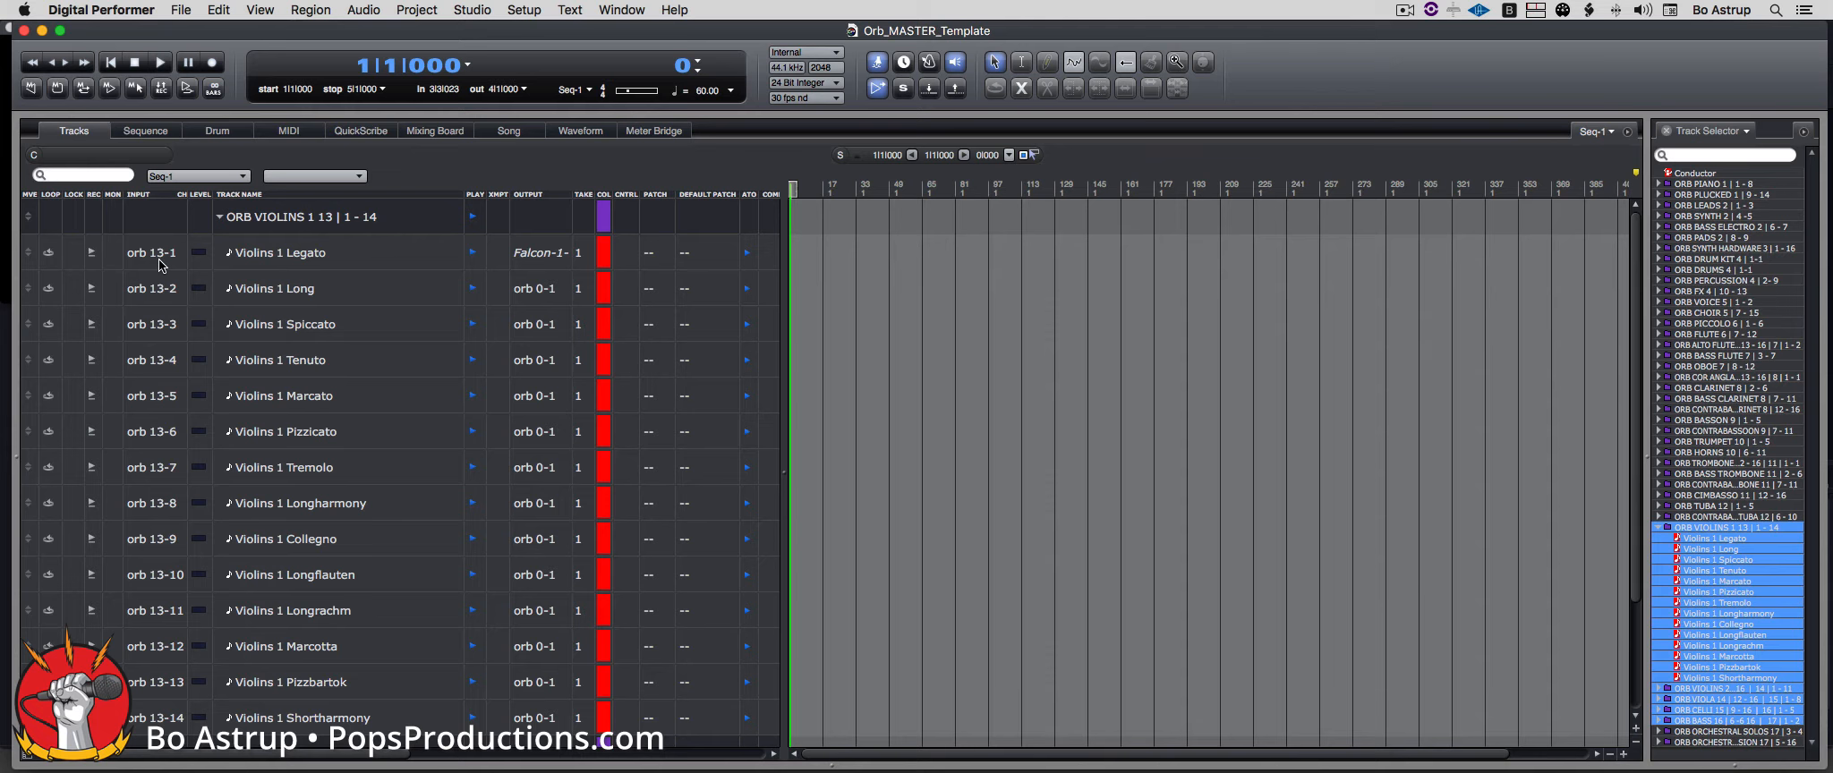
key("super+Tab")
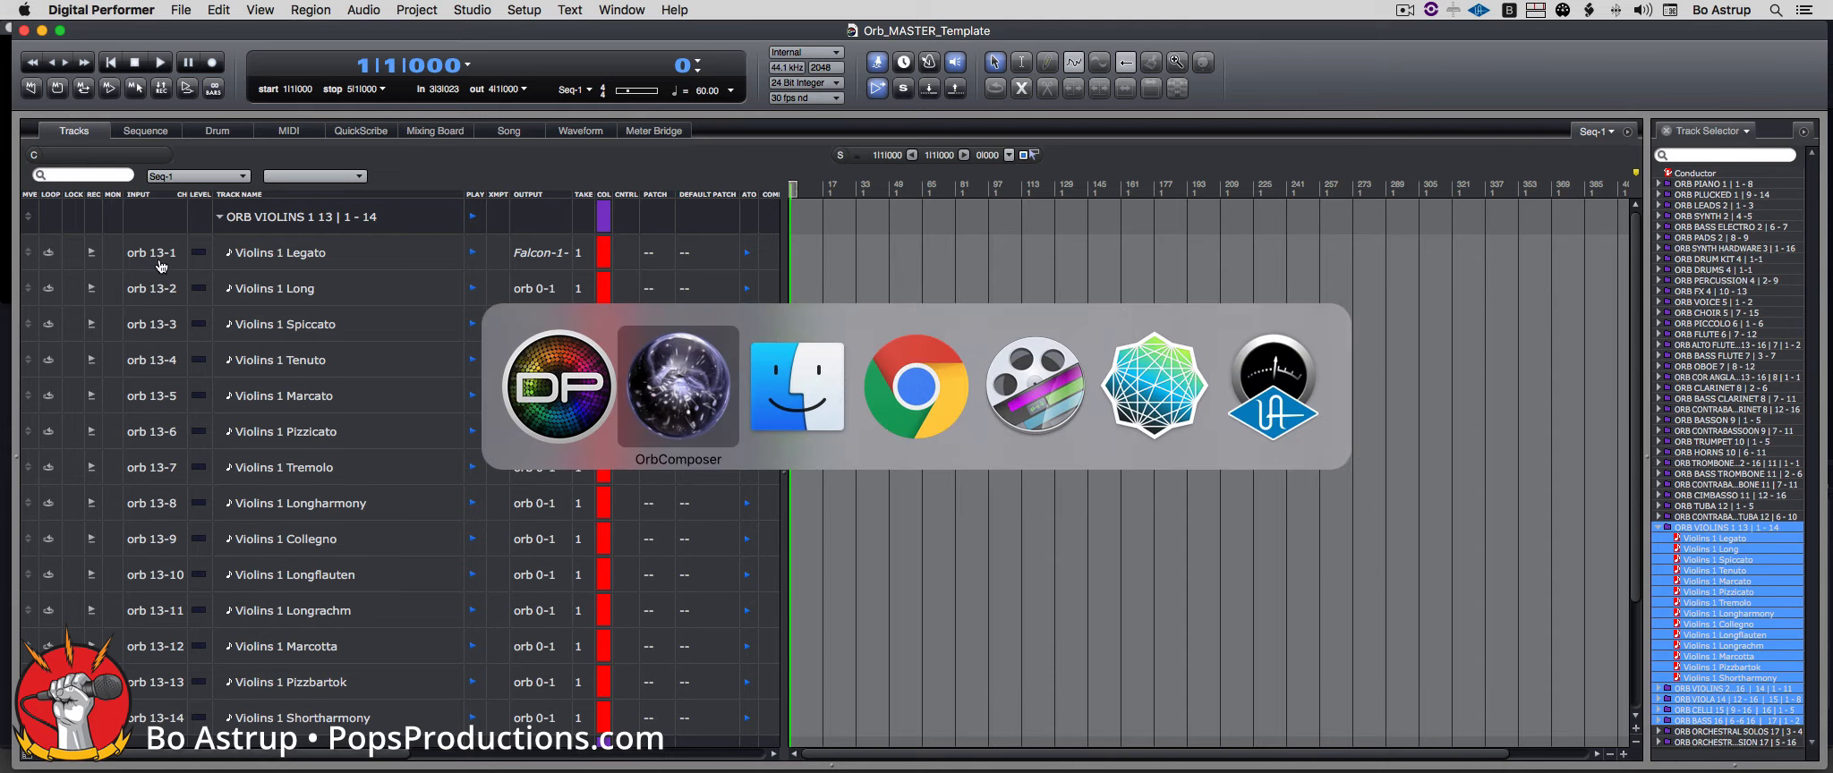
left_click(675, 370)
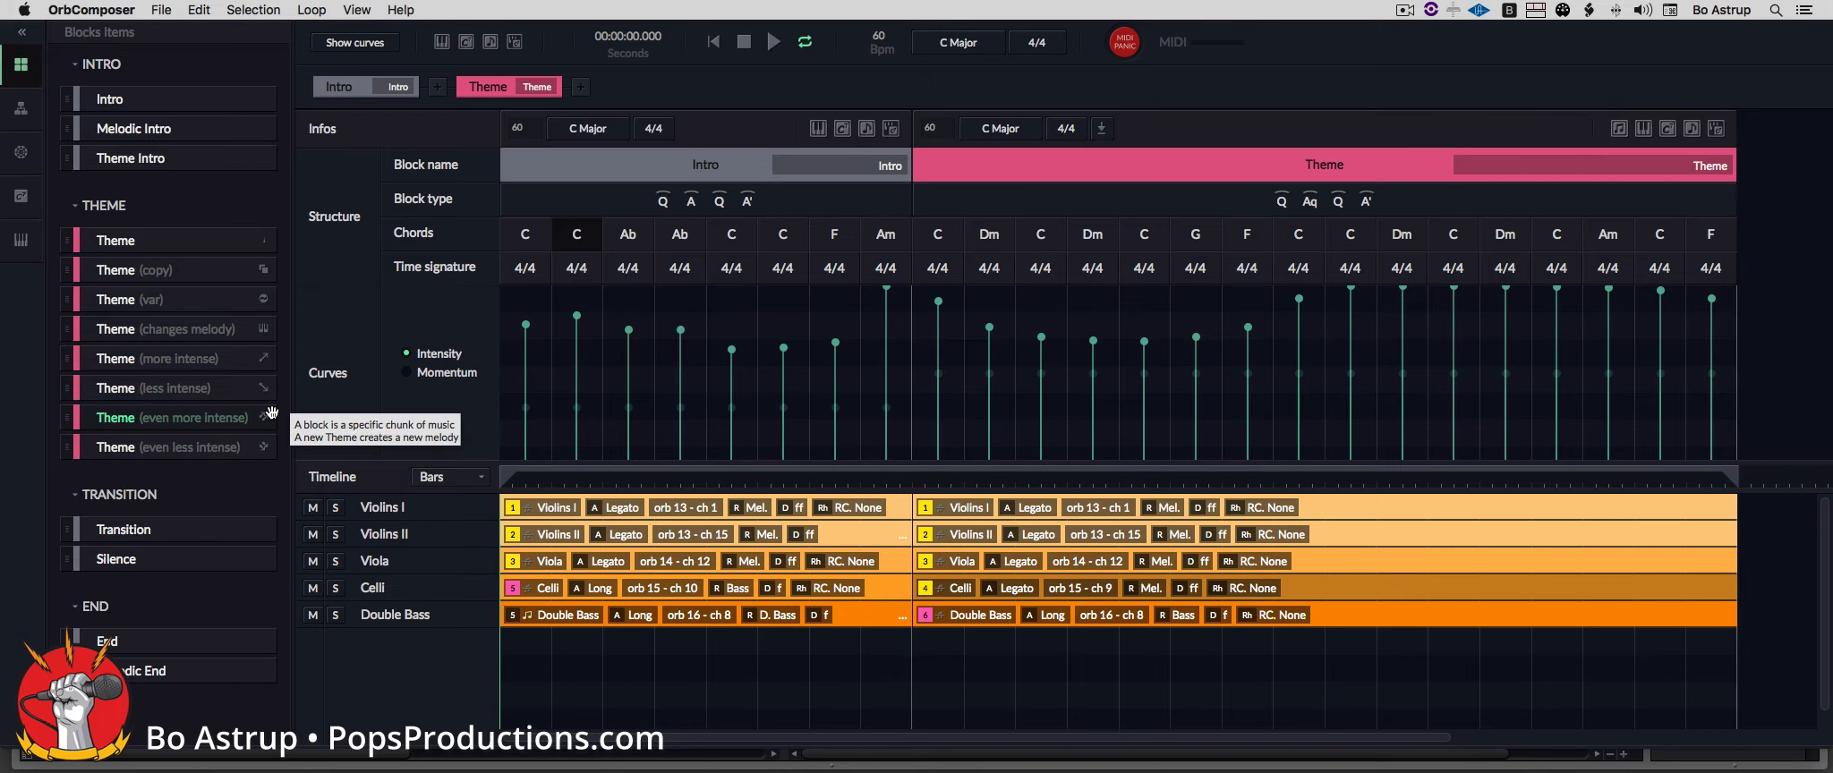
key("super+Tab")
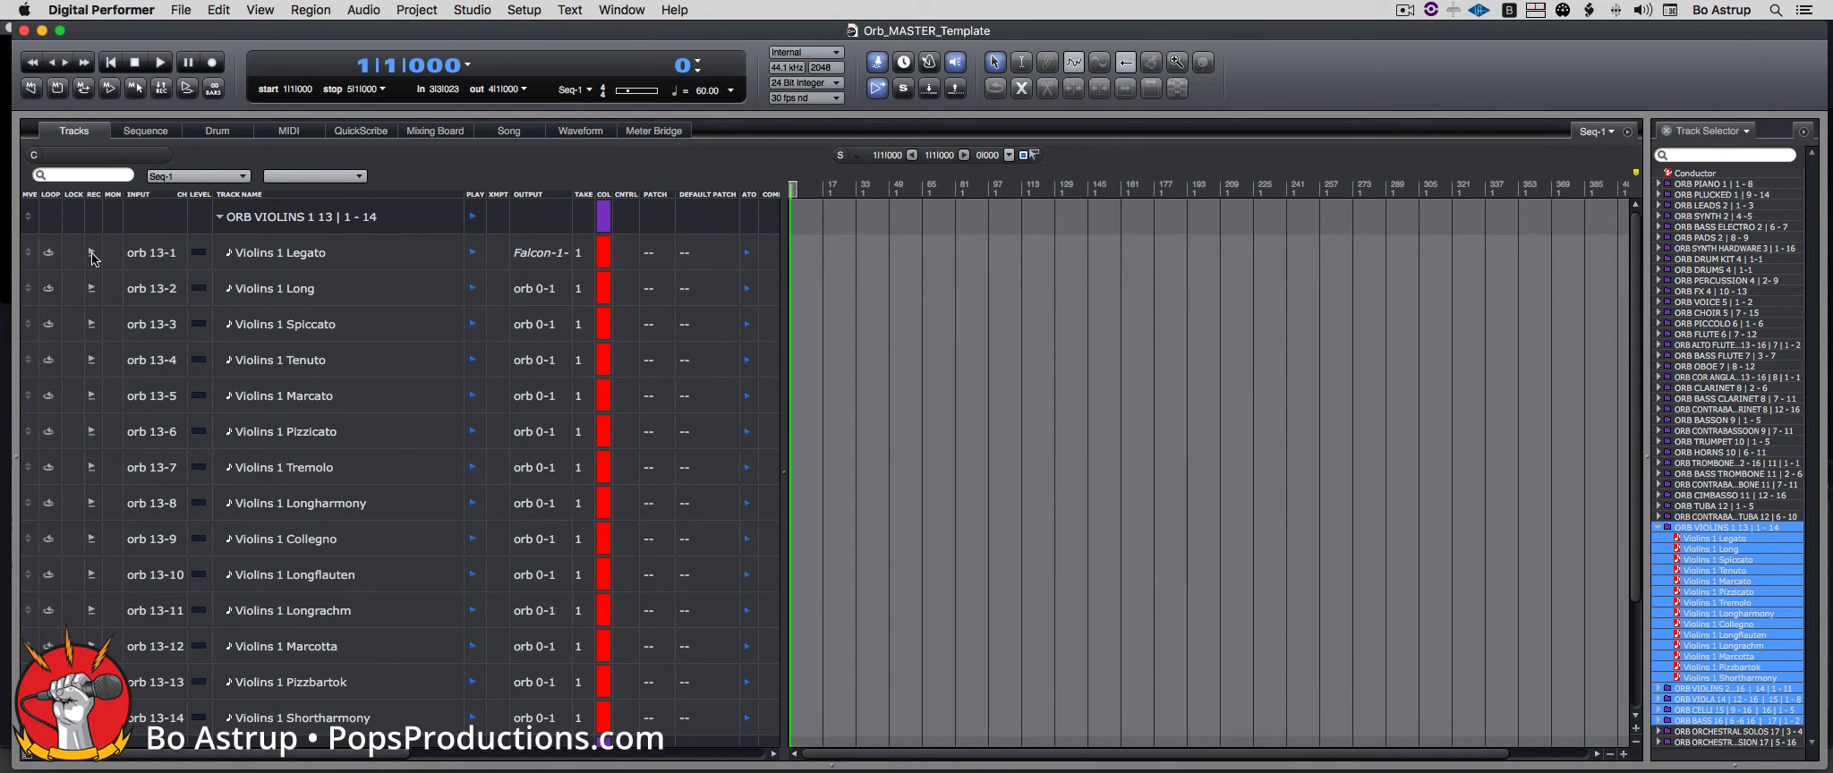
Step: Record-enable the Violins 1 Legato track and add a UVI Falcon instrument track to the project
left_click(91, 253)
left_click(408, 5)
mouse_move(412, 32)
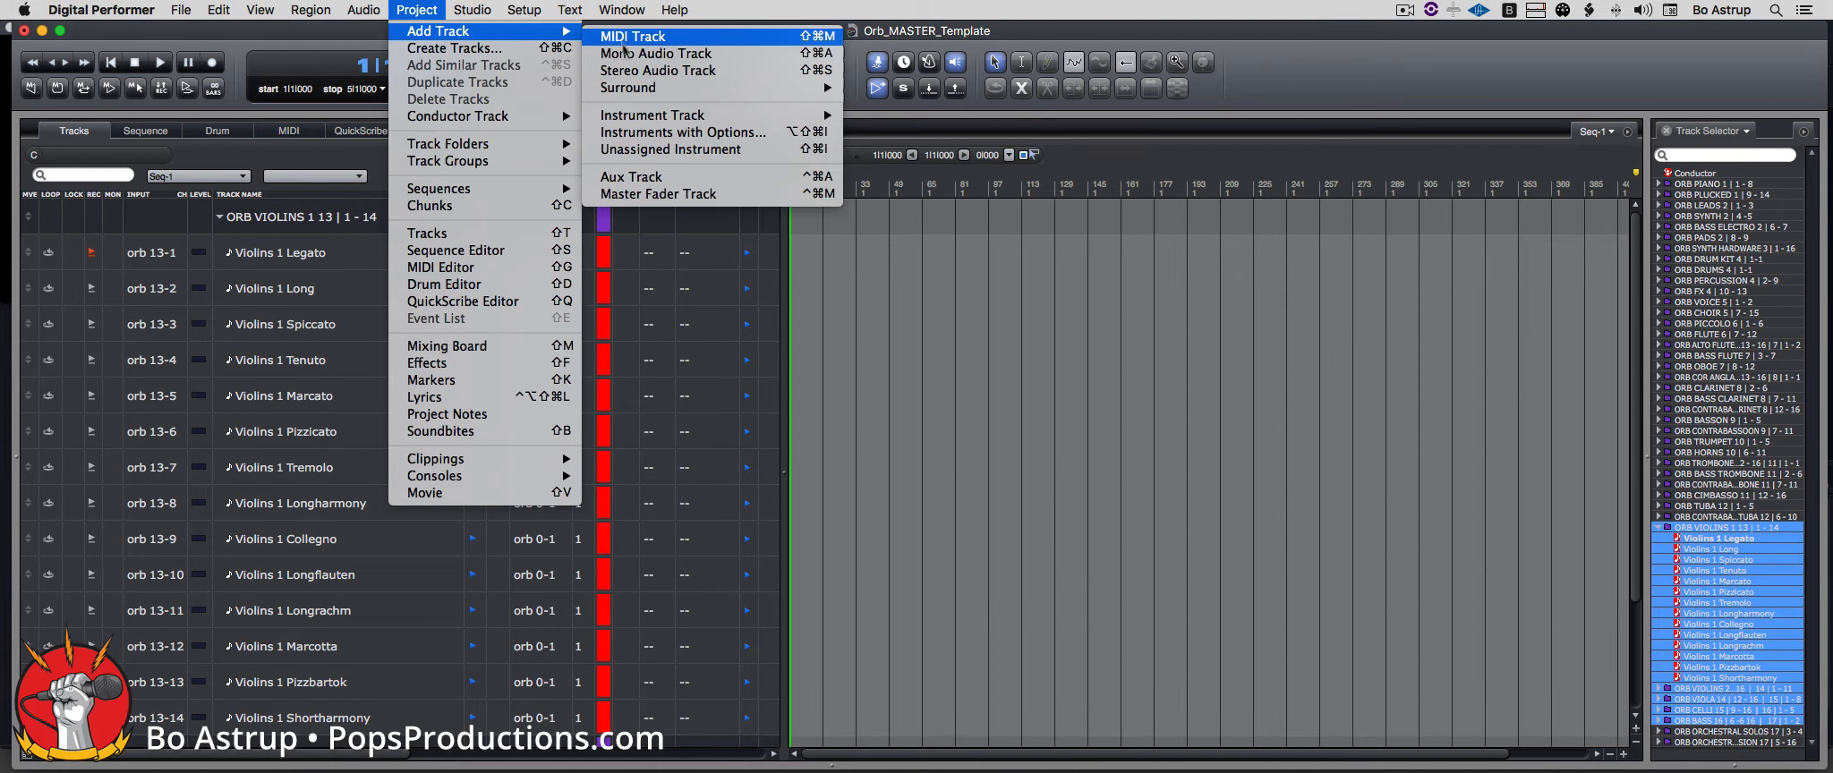
mouse_move(641, 127)
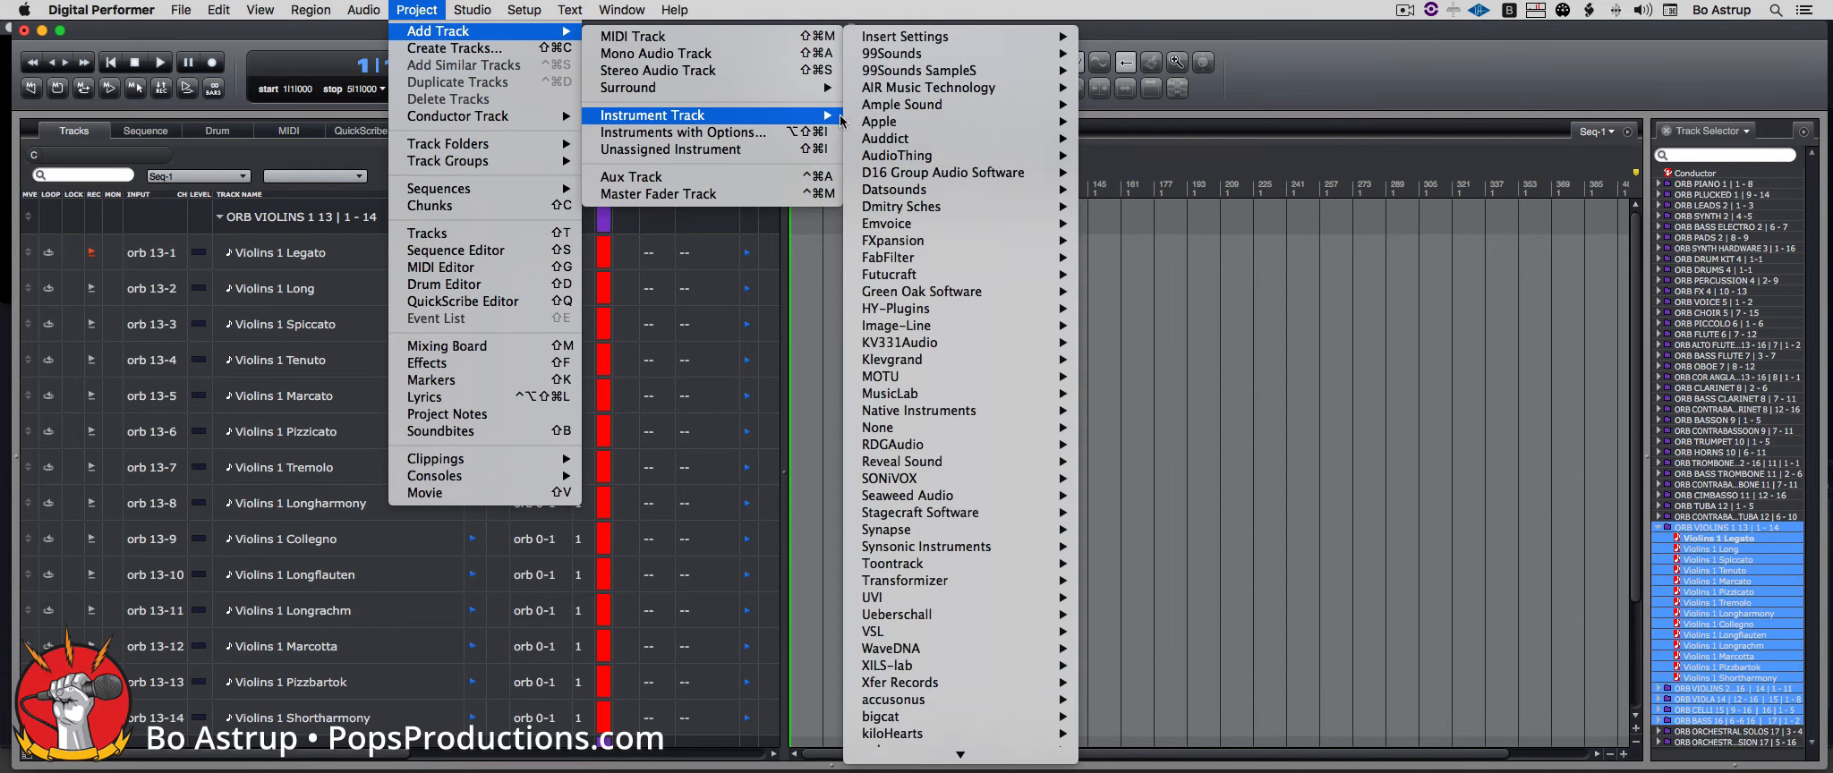
mouse_move(922, 589)
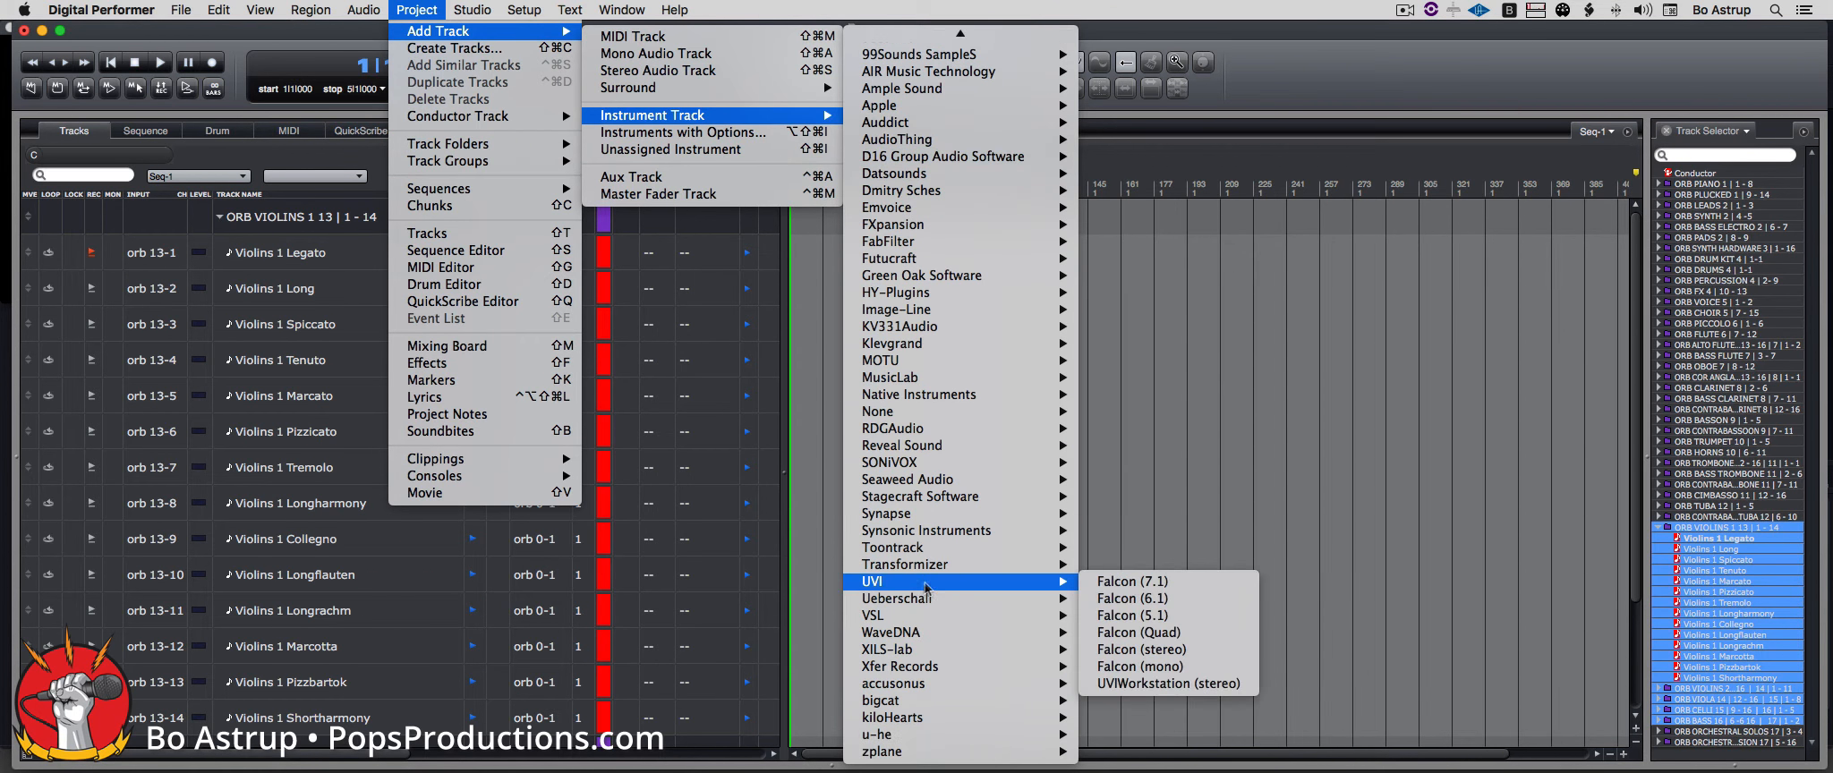
left_click(1153, 661)
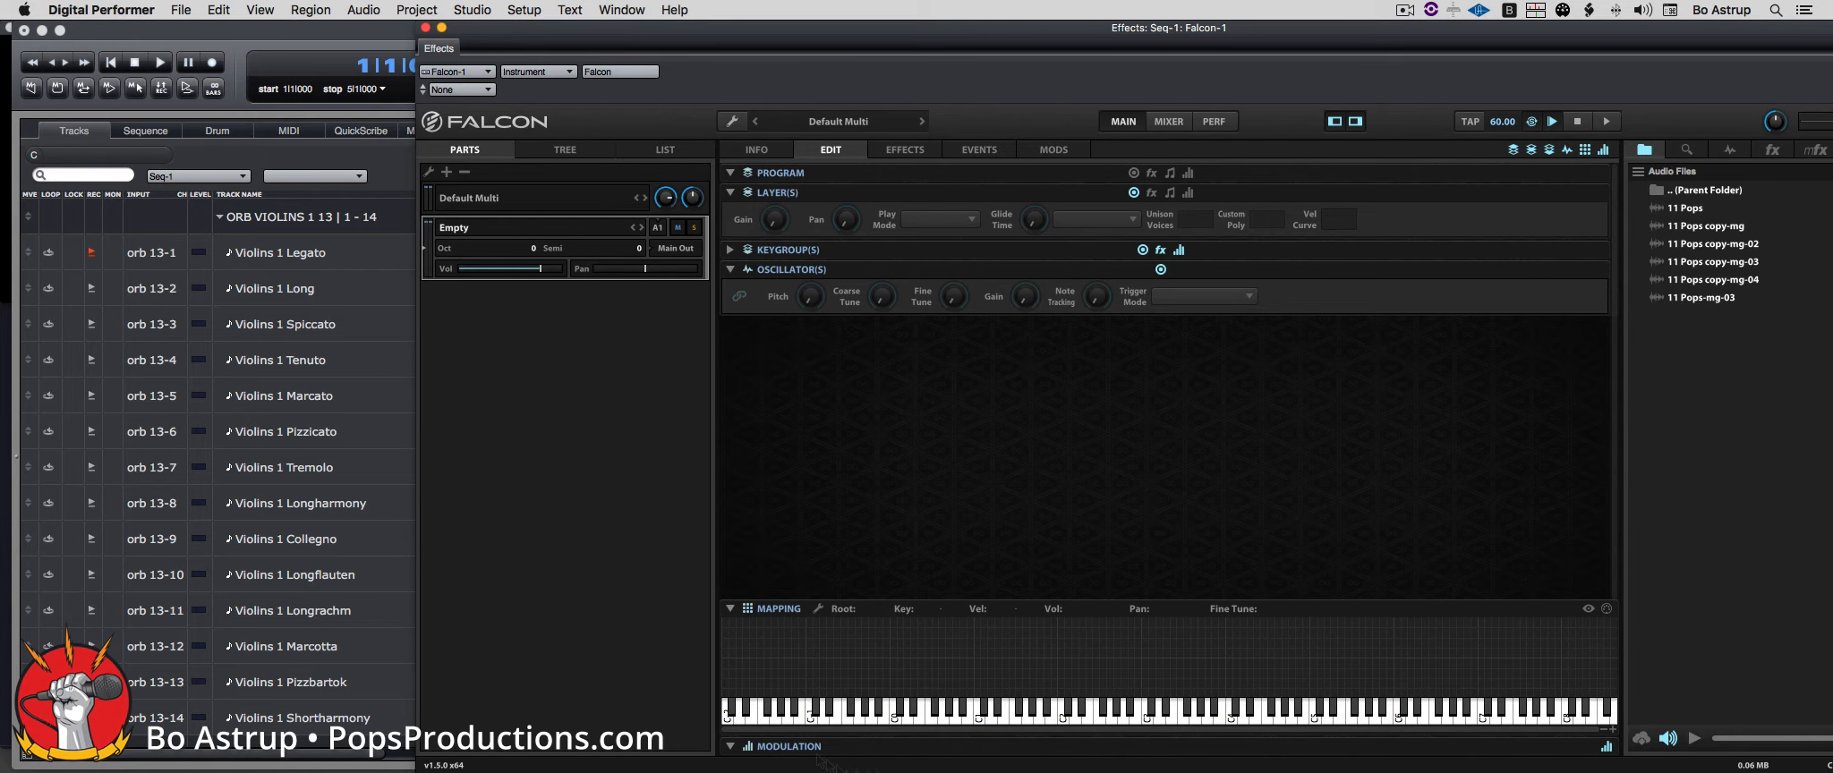
Step: Review the string clips' articulations and MIDI assignments in Orb Composer and return to the Falcon window in Digital Performer
key("super+Tab")
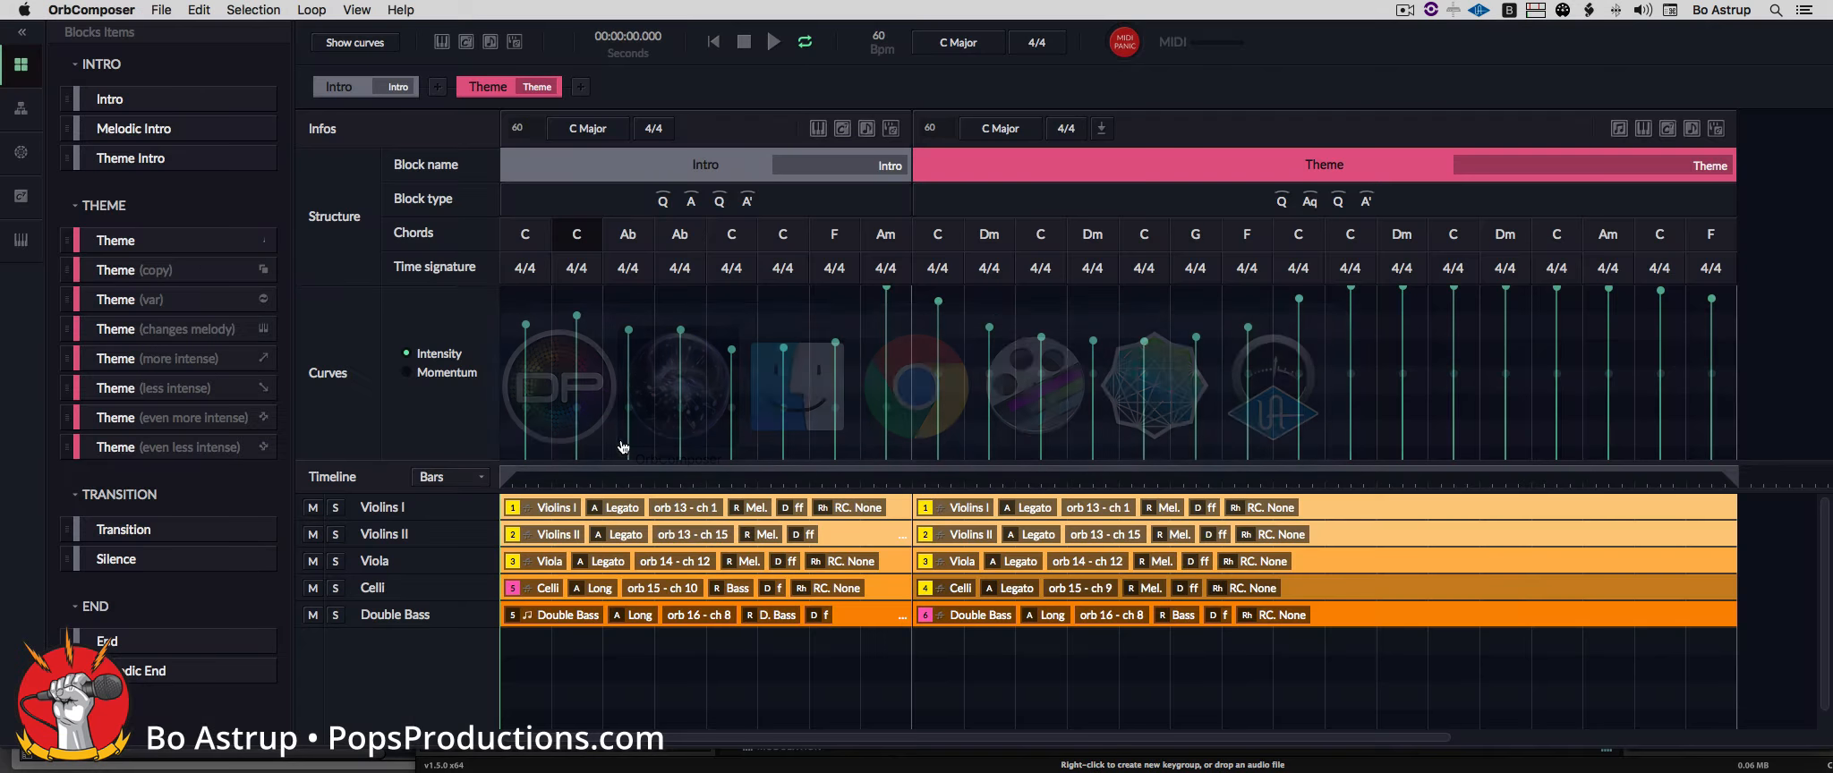
left_click(623, 446)
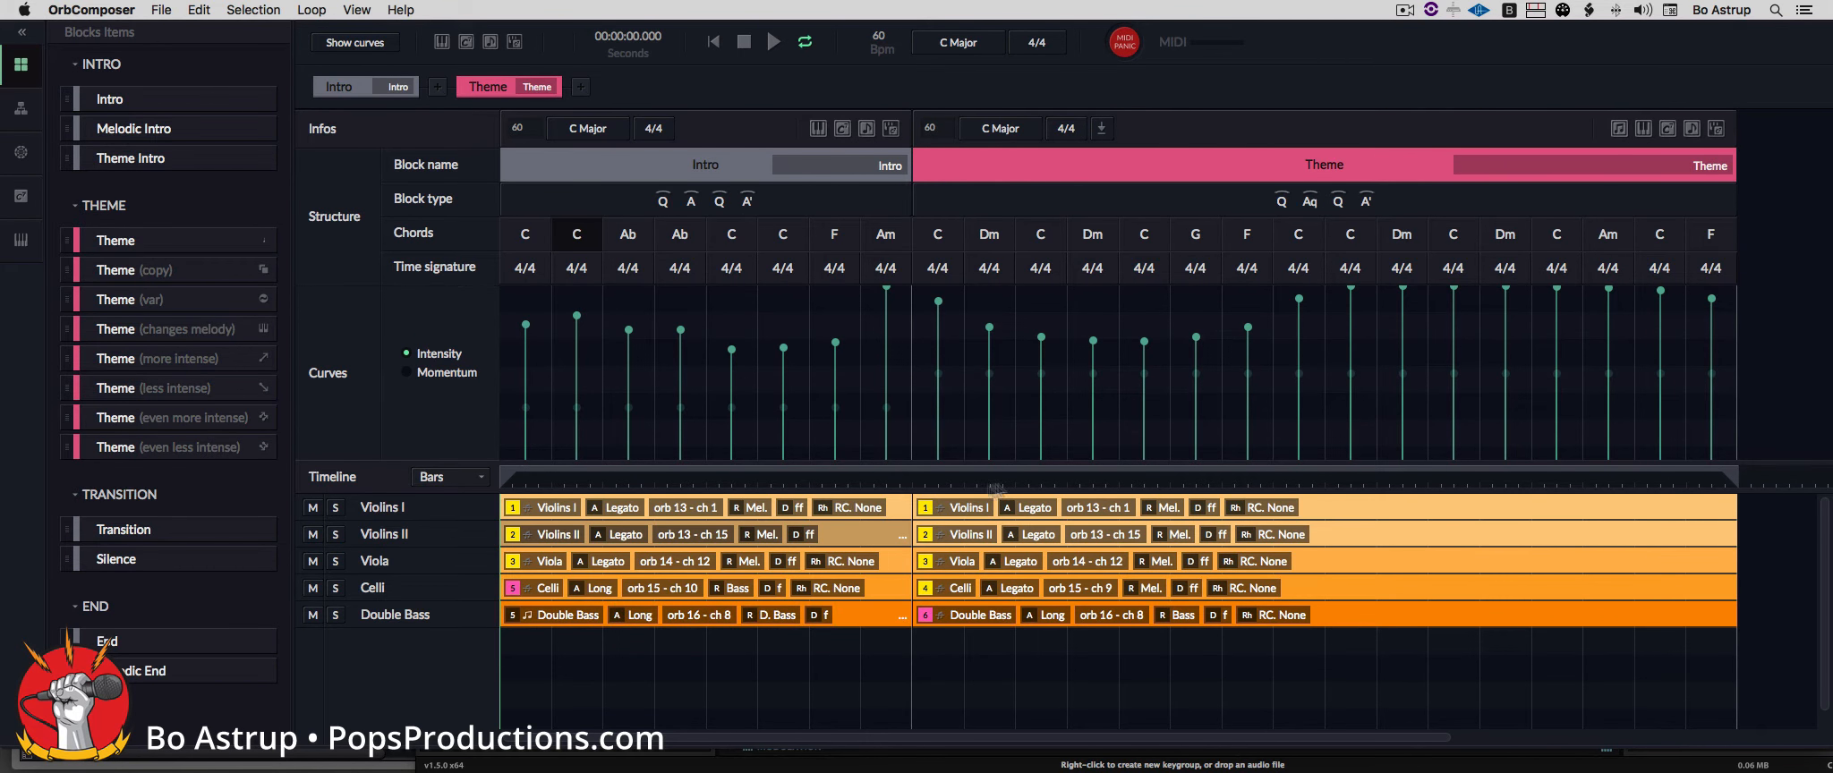
key("super+Tab")
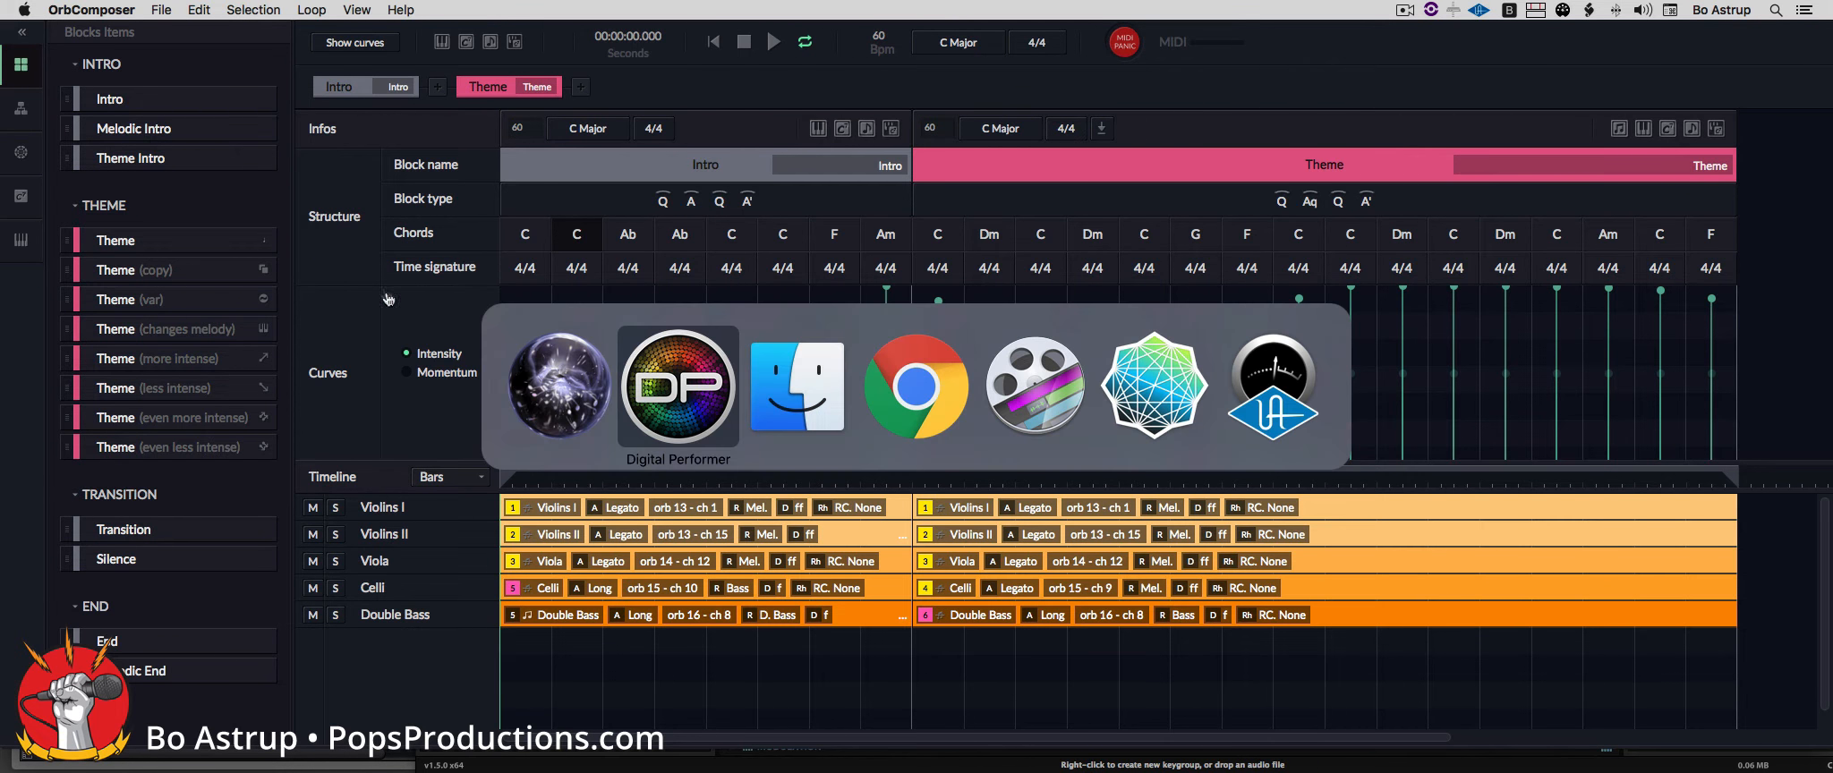
key("super+Tab")
left_click(646, 378)
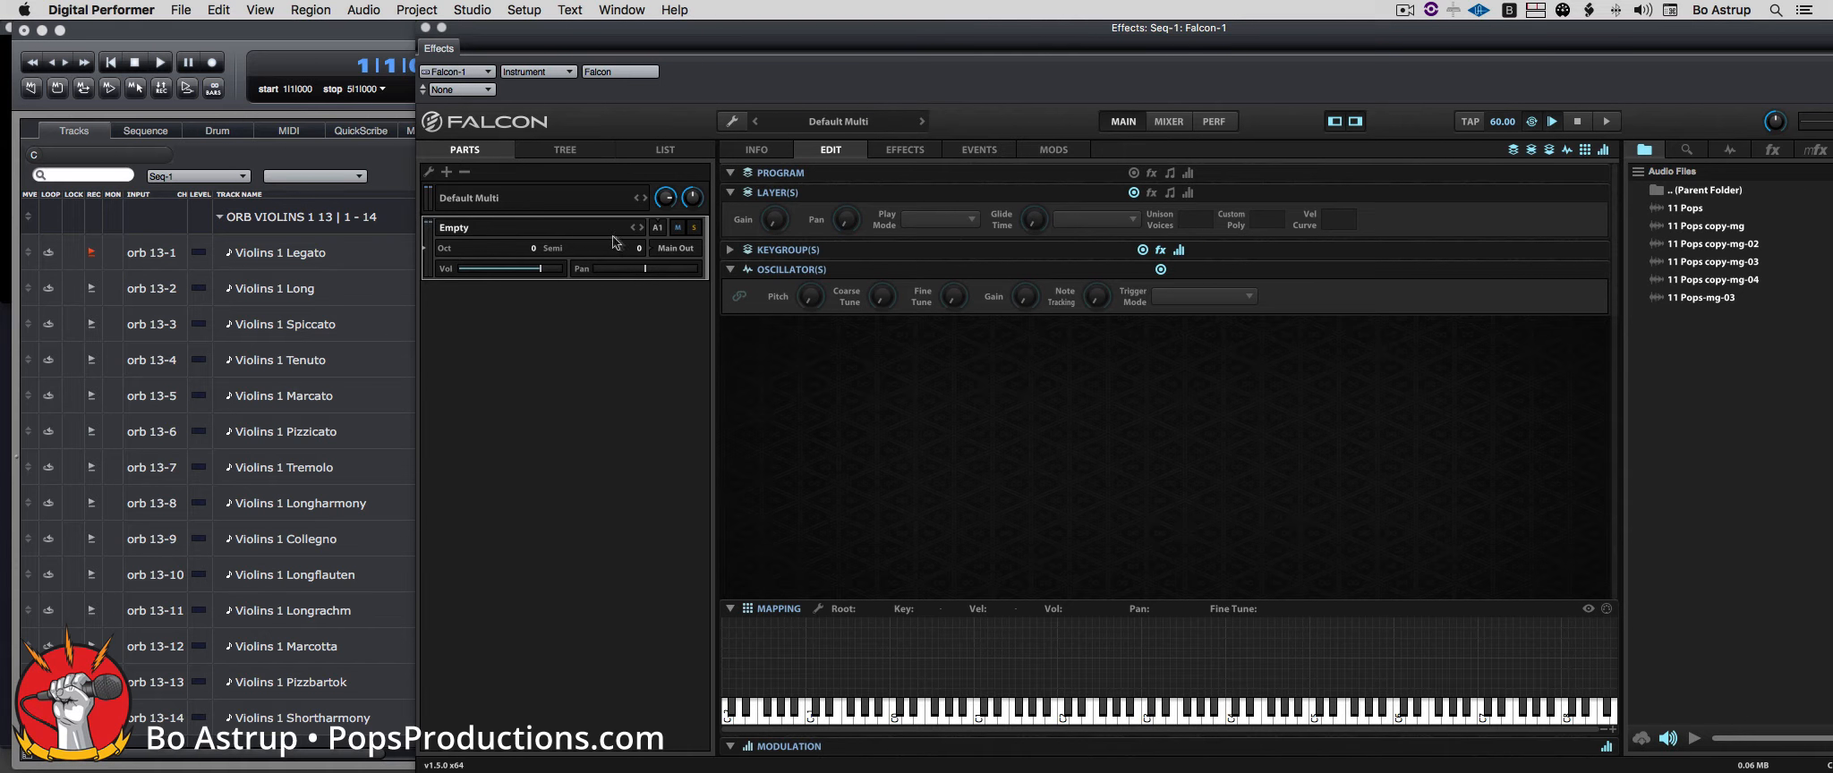
Step: Load the Violin sus f patch from the 06 Strings Violins category of Universal Loops & Instruments into Falcon's empty part
double_click(512, 227)
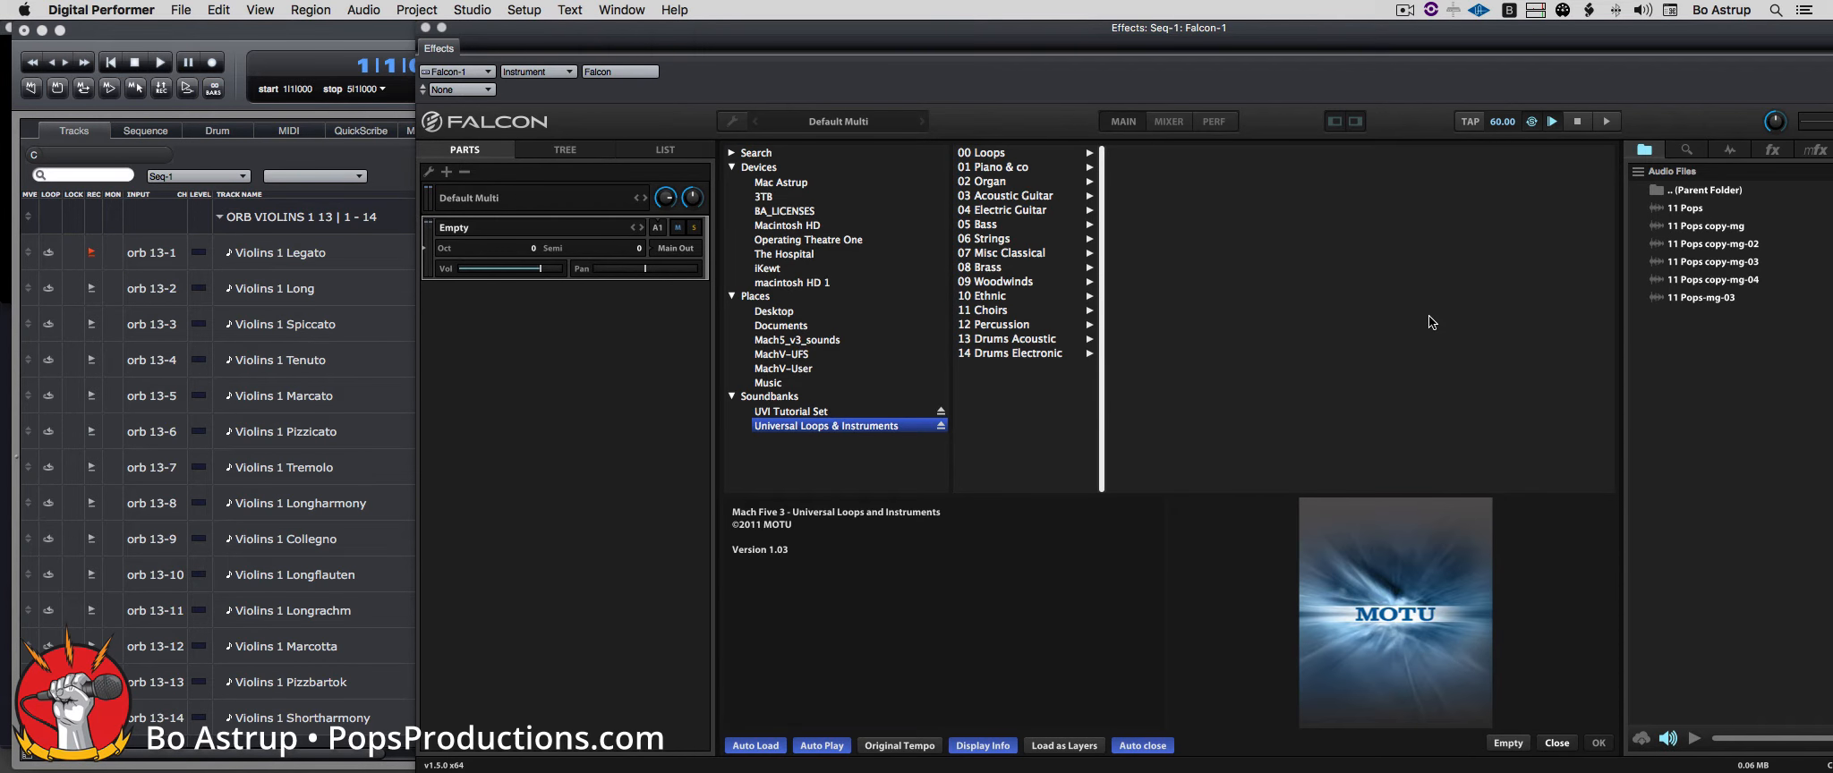
left_click(997, 239)
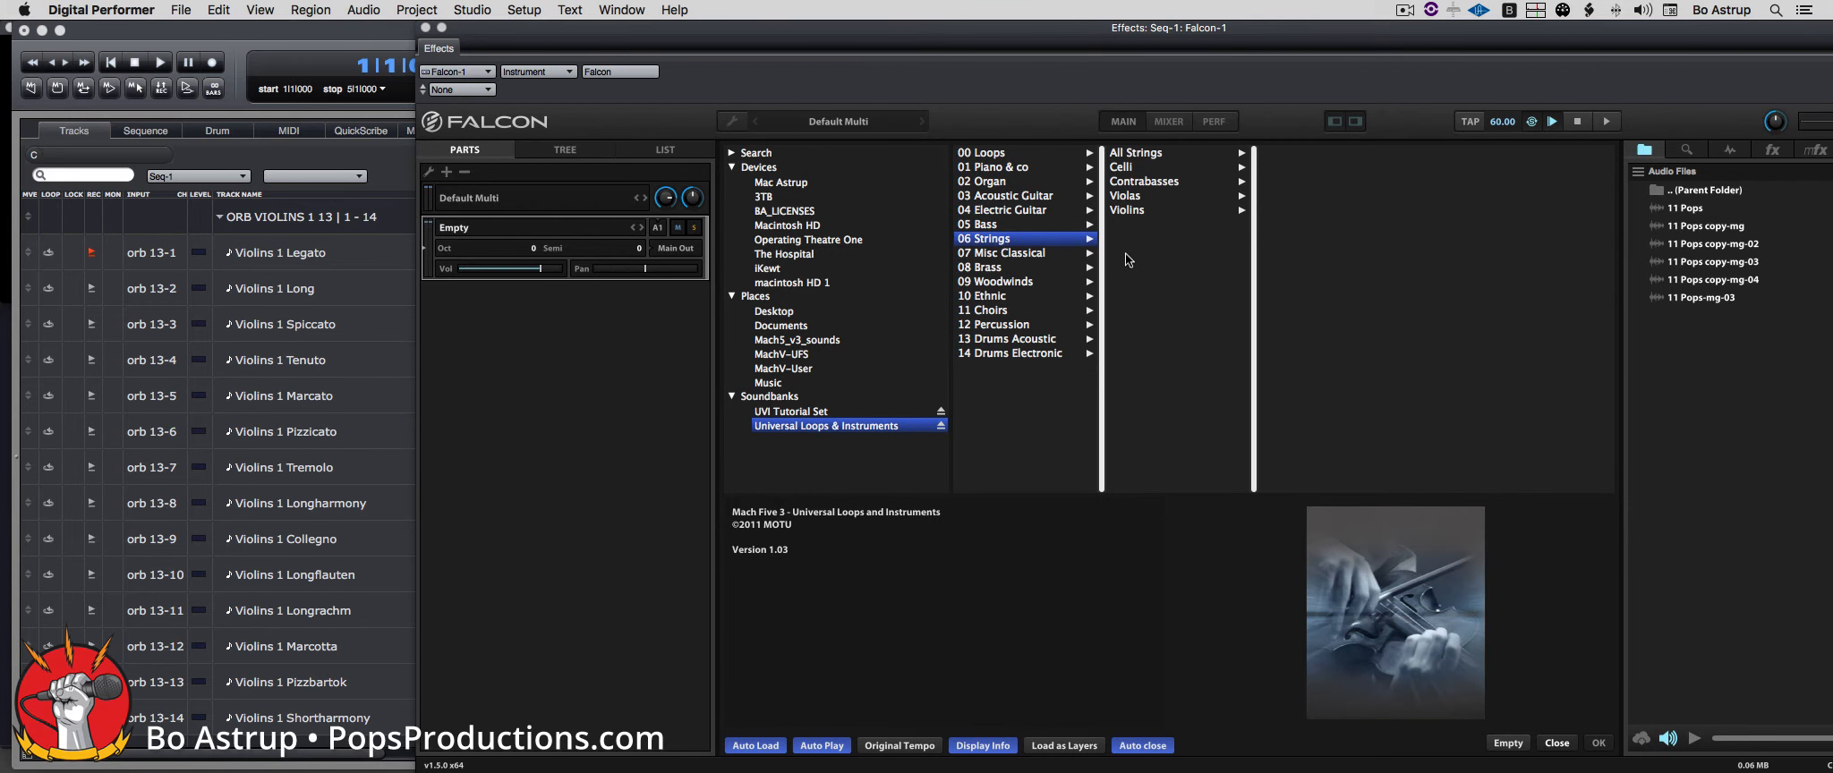
left_click(1139, 210)
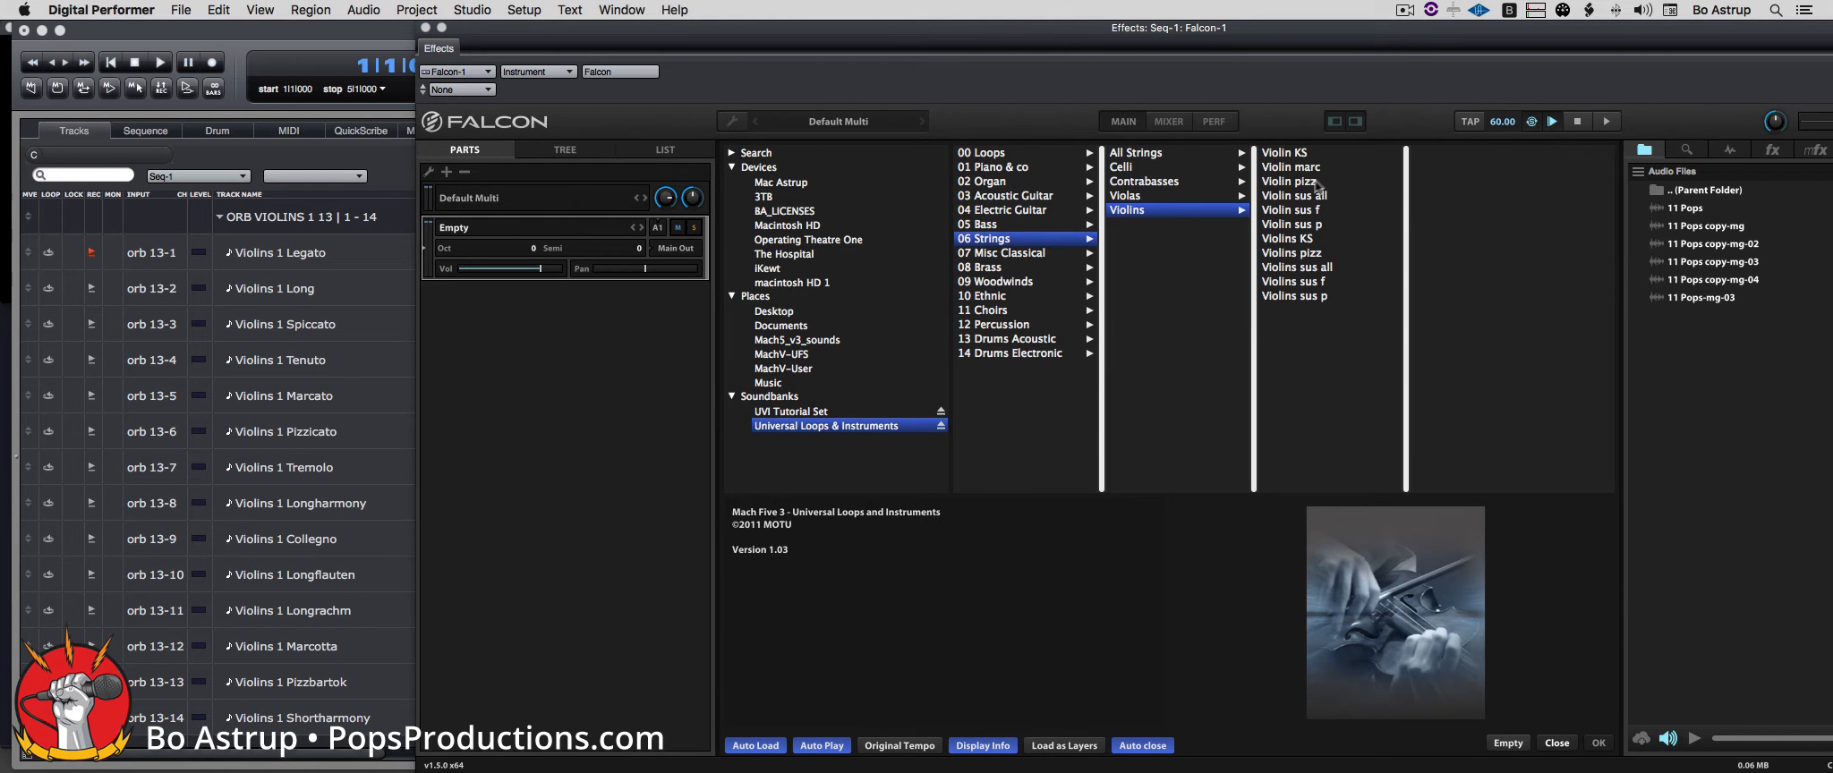
left_click(1298, 213)
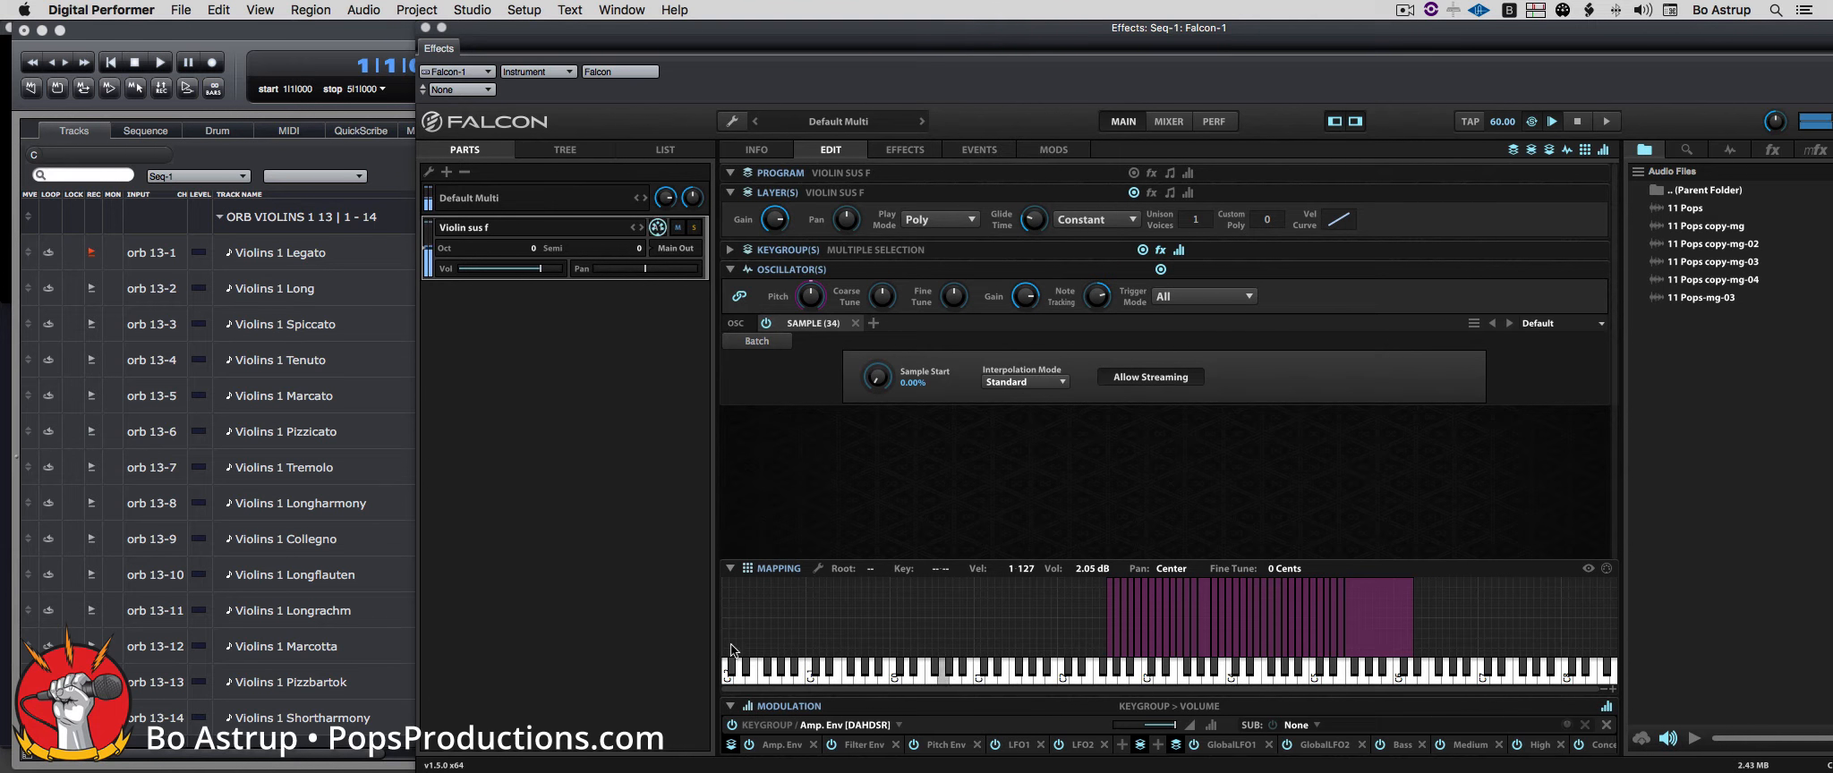
Step: Route the Violins 1 Legato track's output to Falcon-1 channel 1
left_click(379, 219)
left_click(557, 260)
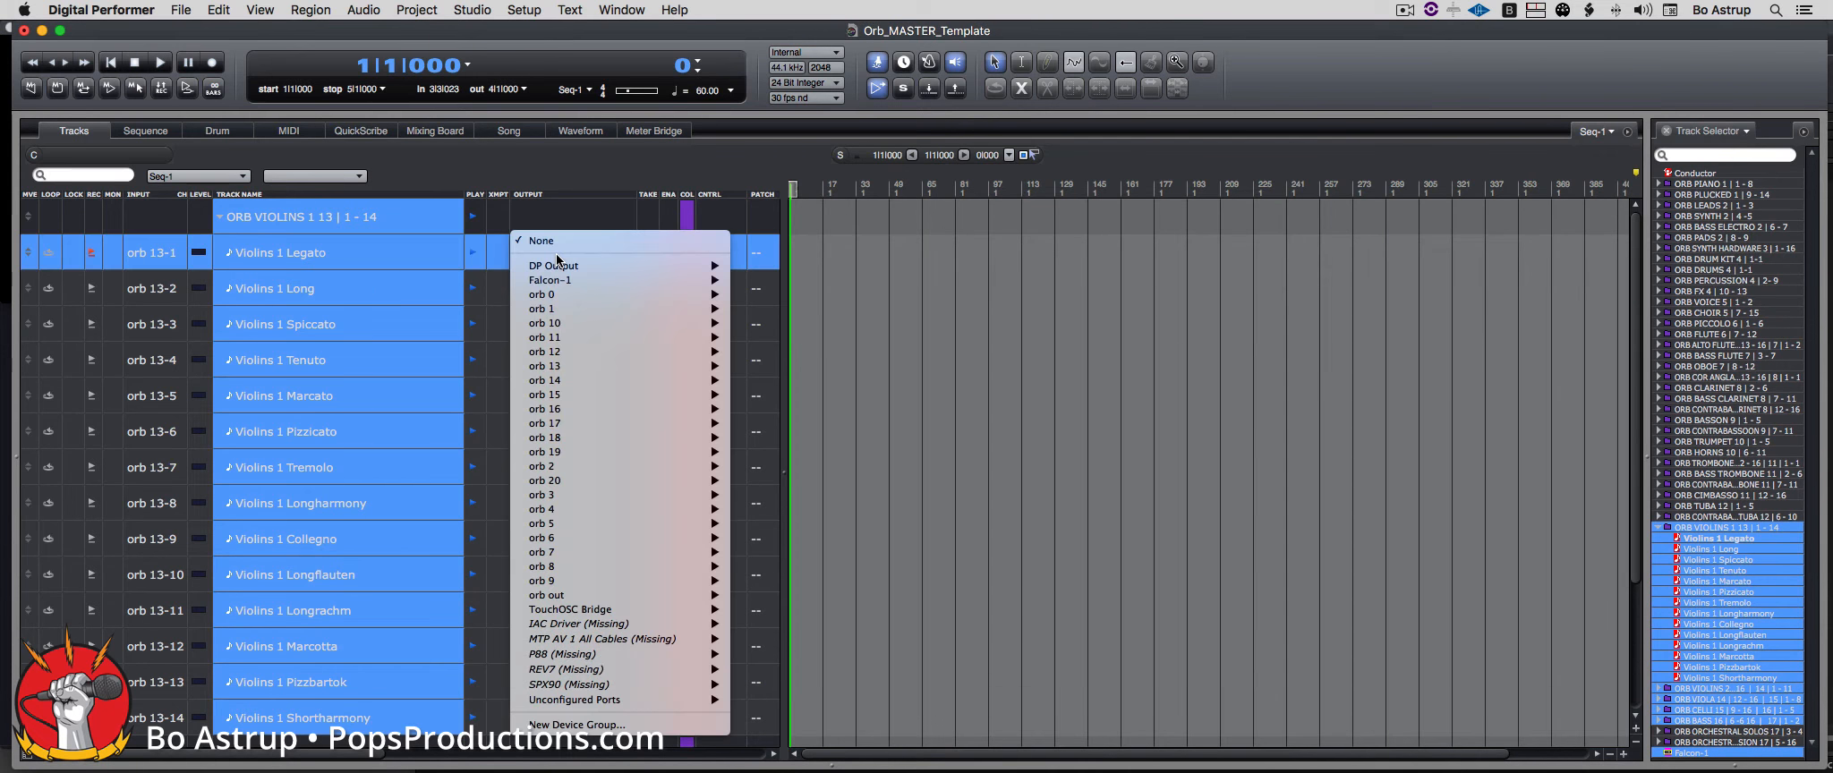
mouse_move(556, 281)
left_click(748, 281)
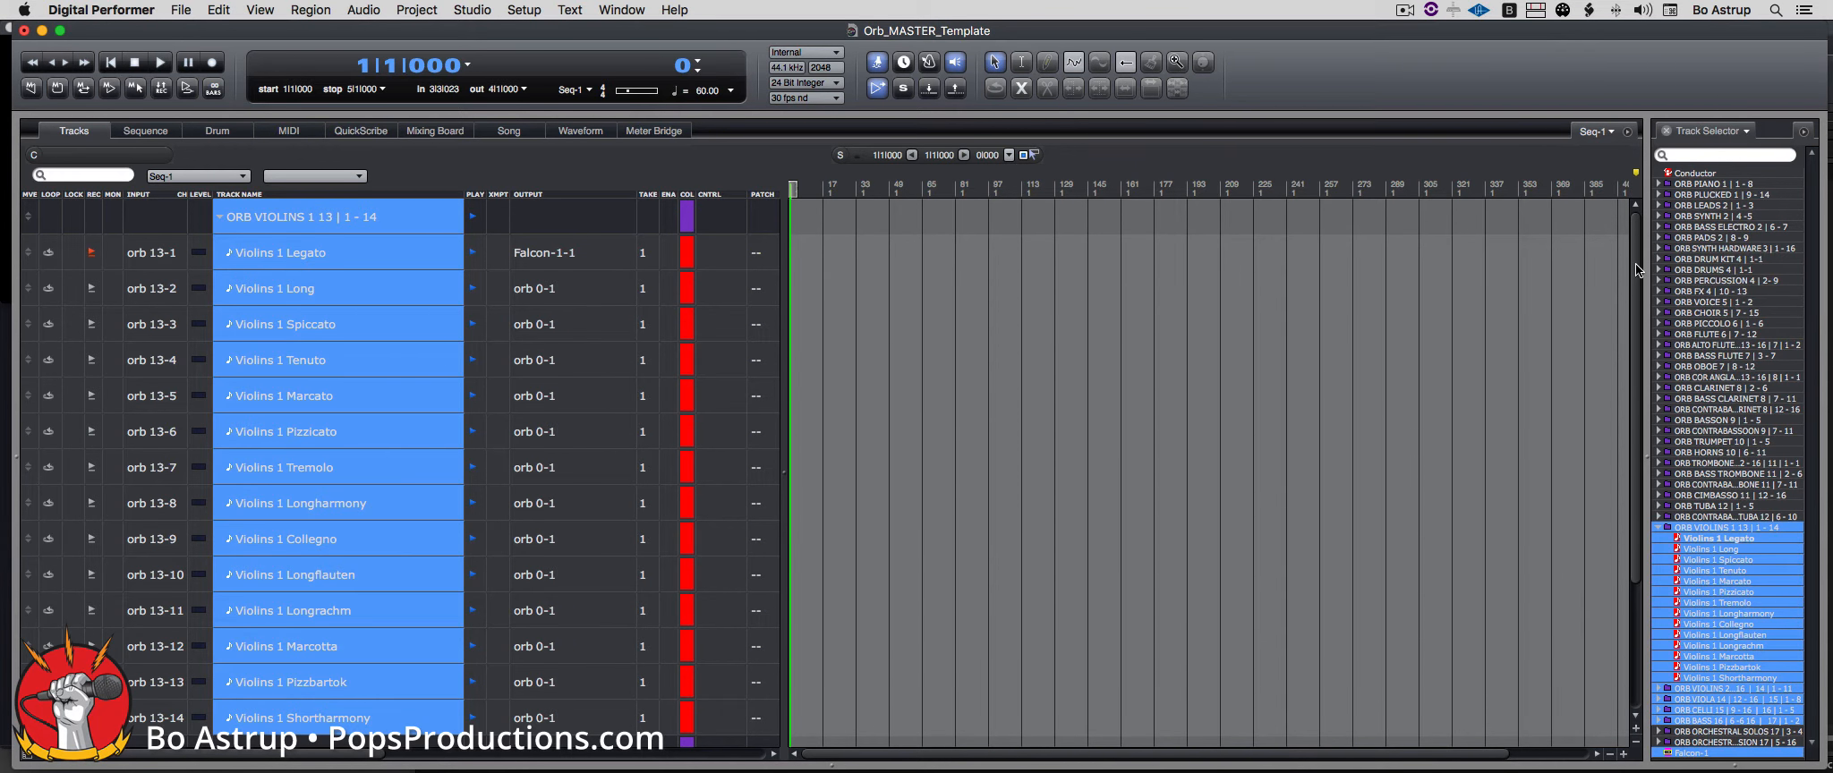
Step: Expand the ORB VIOLINS 2 folder and check the Violins II clip's port and channel in Orb Composer before returning to Digital Performer
scroll(576, 229, "down", 5)
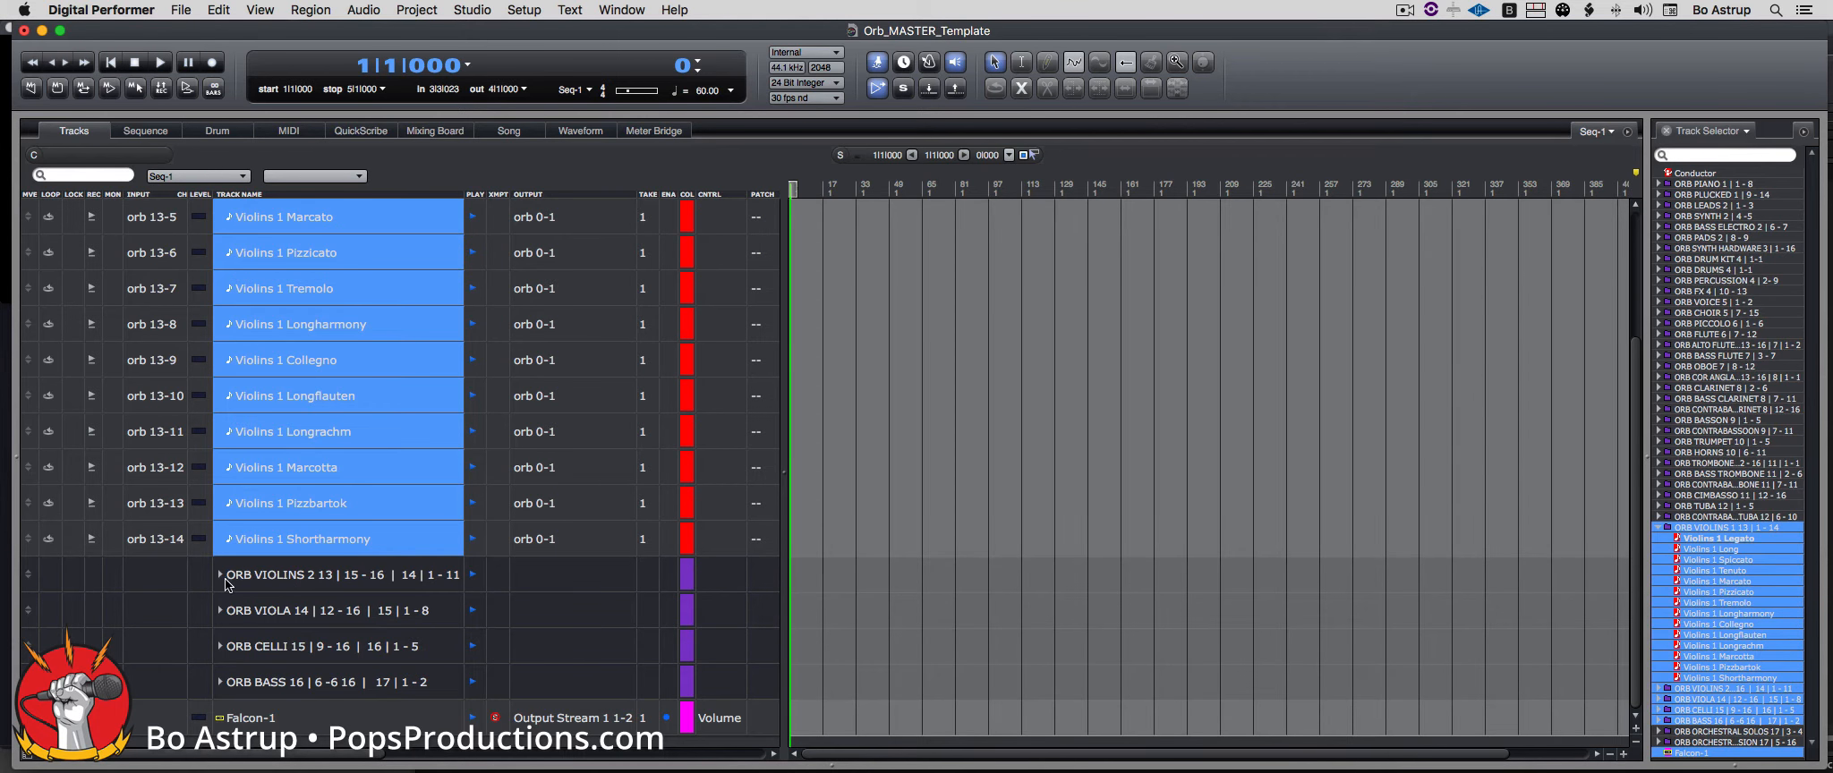
left_click(220, 575)
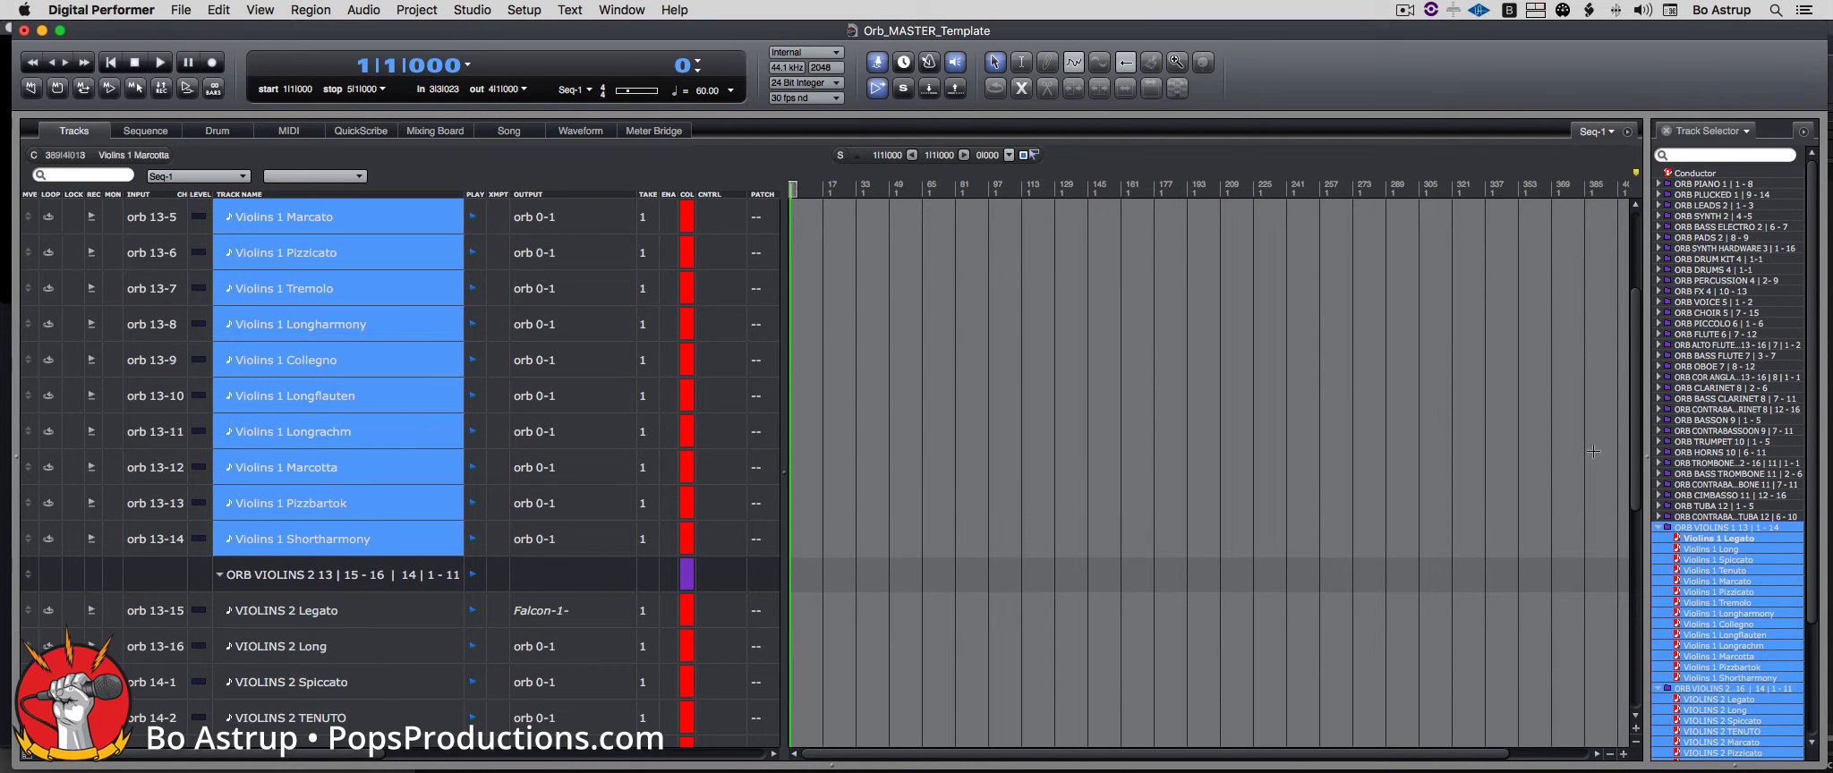
scroll(610, 435, "down", 5)
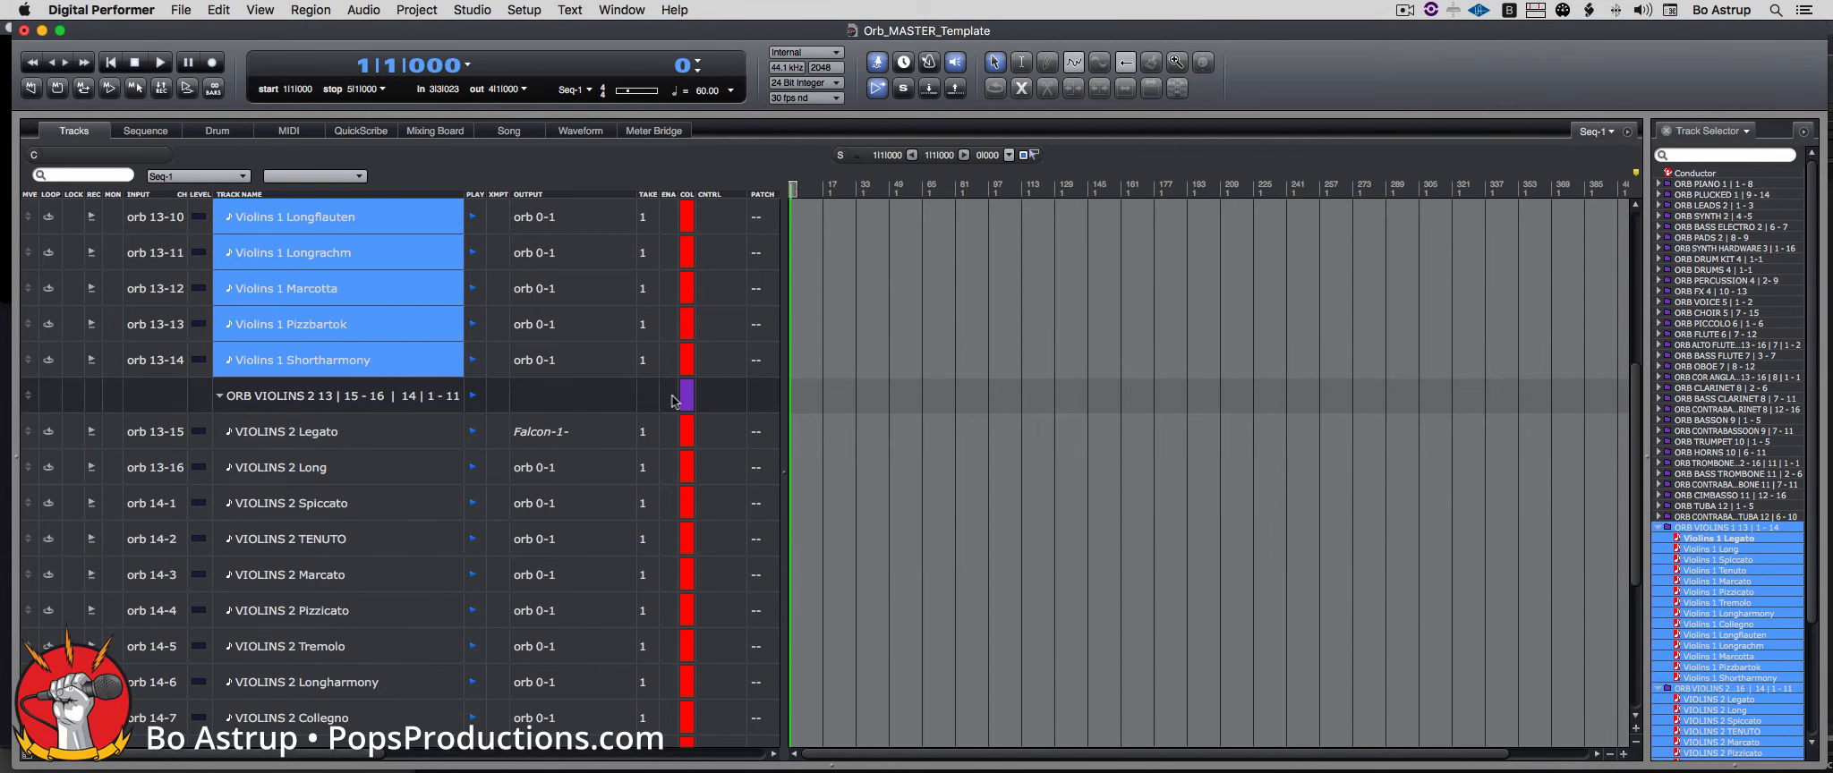
key("super+Tab")
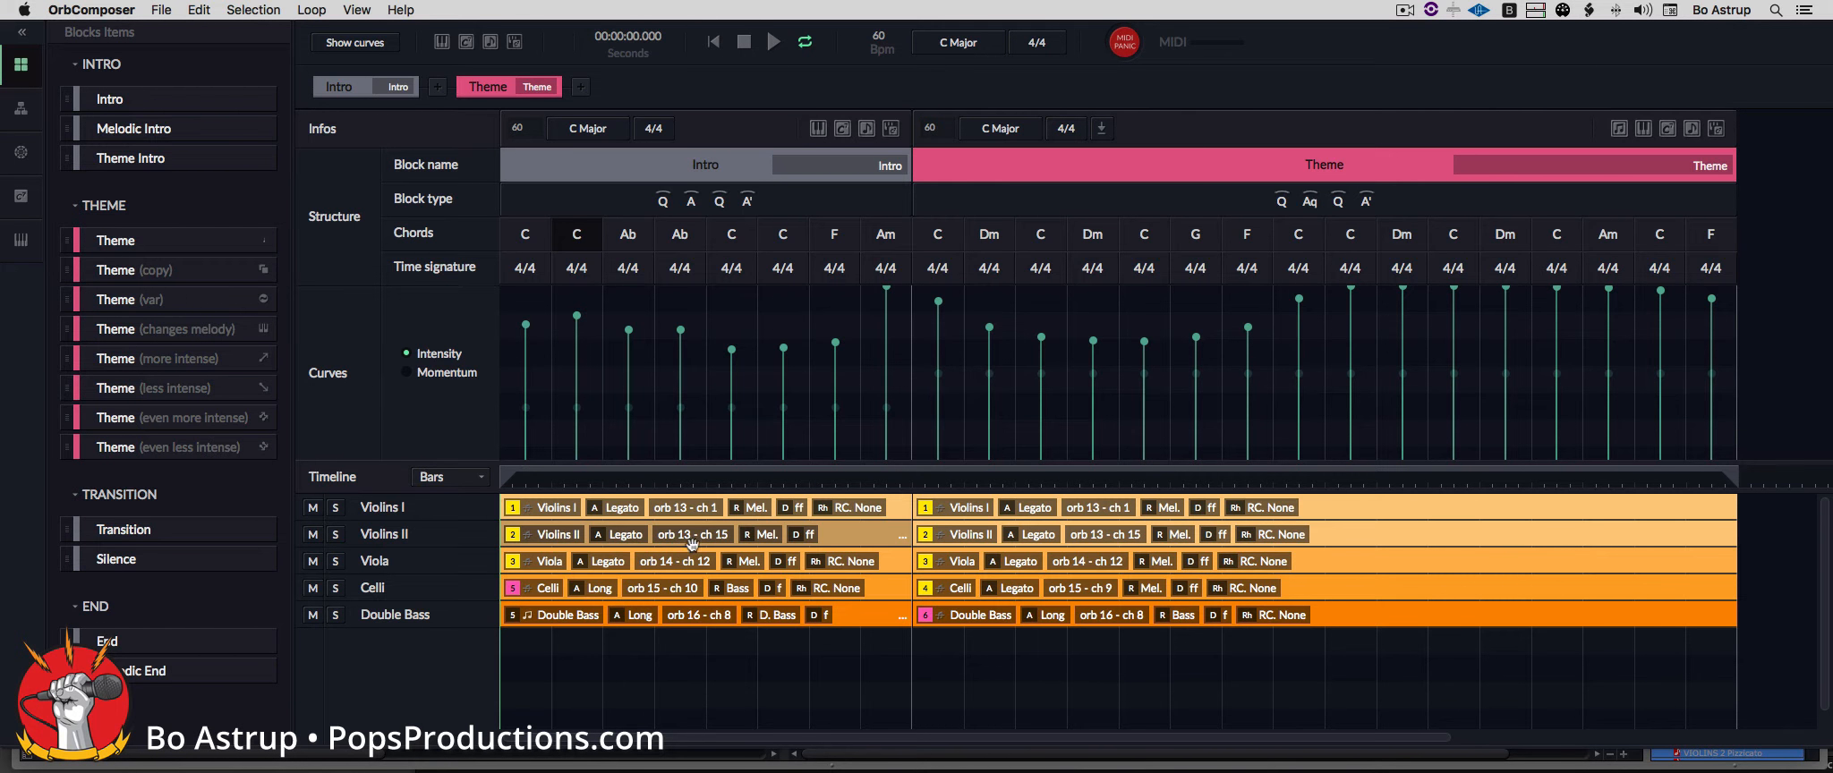
key("super+Tab")
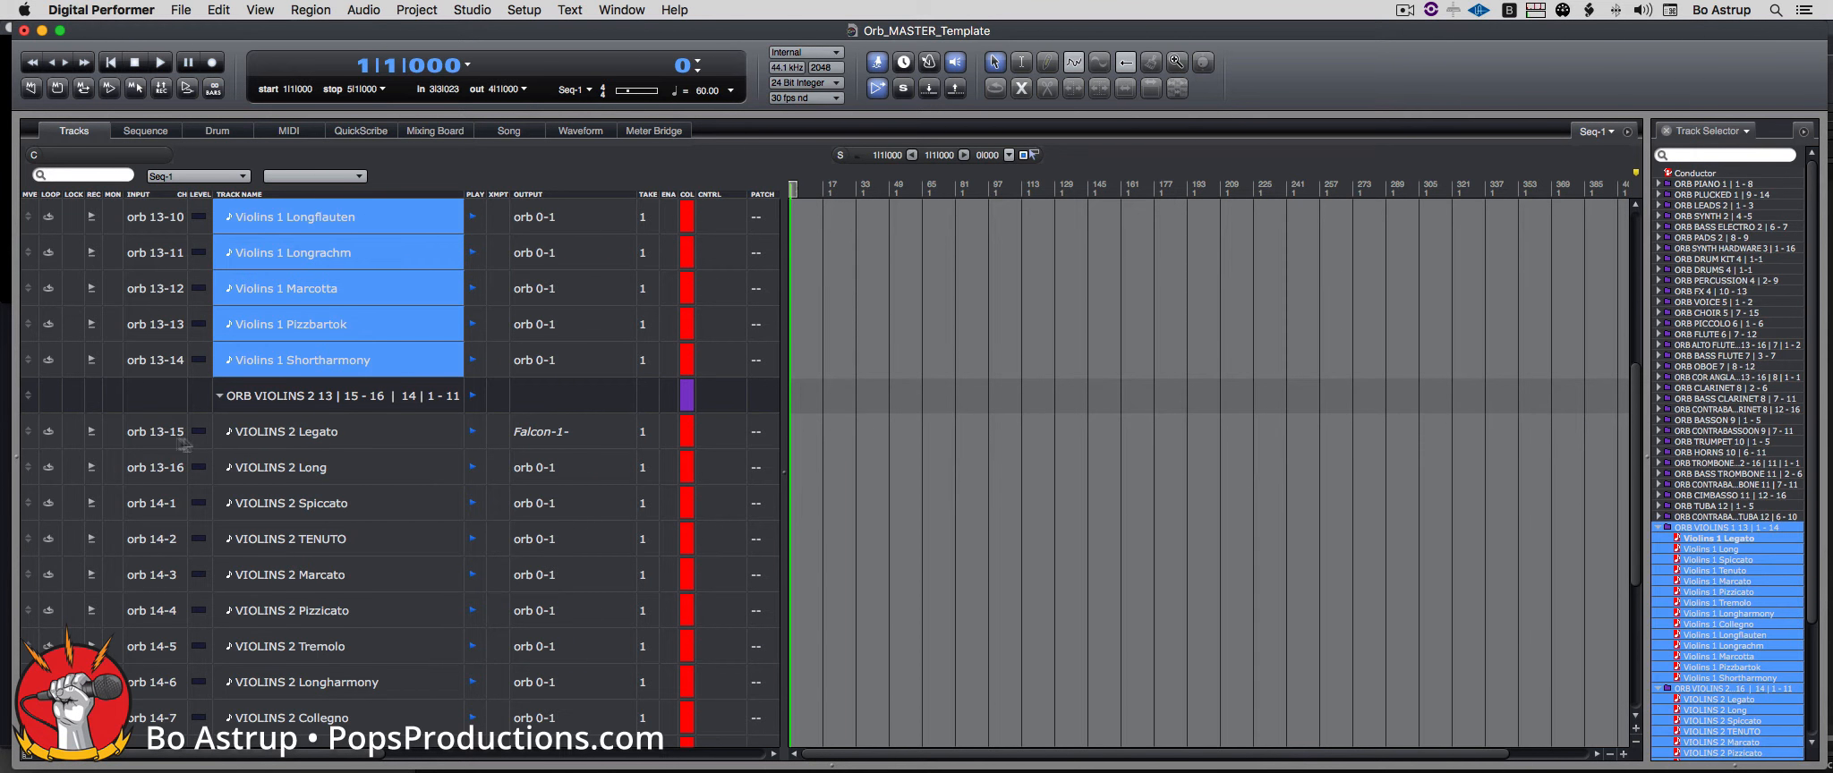
Step: Record-enable the VIOLINS 2 Legato track, then add a second part to Falcon and load Violins sus f into it
left_click(91, 432)
left_click(640, 10)
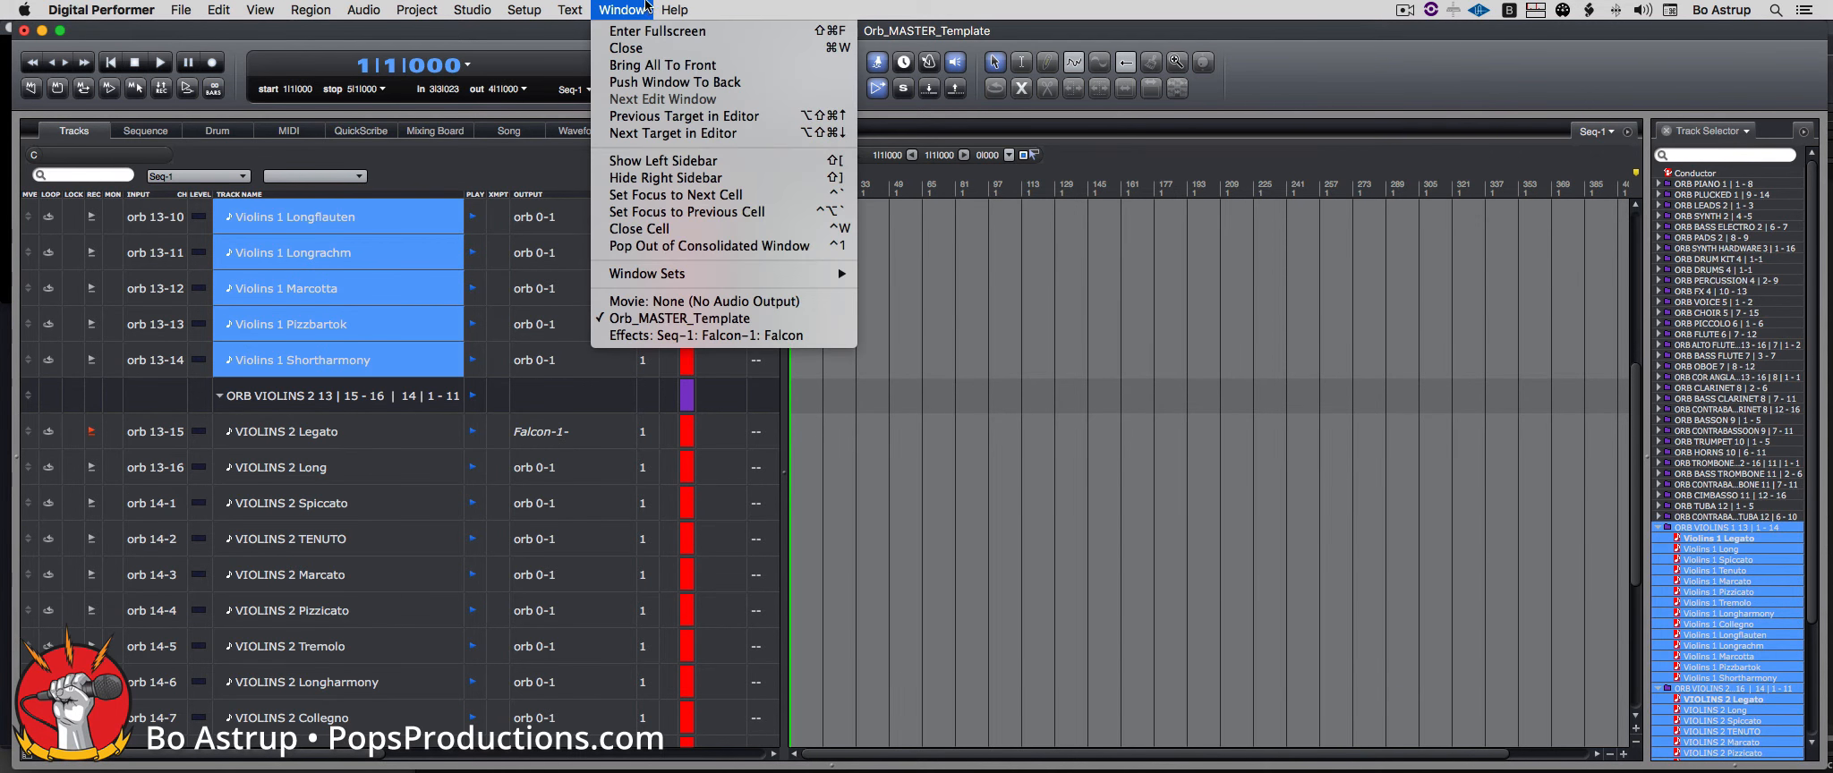
left_click(694, 335)
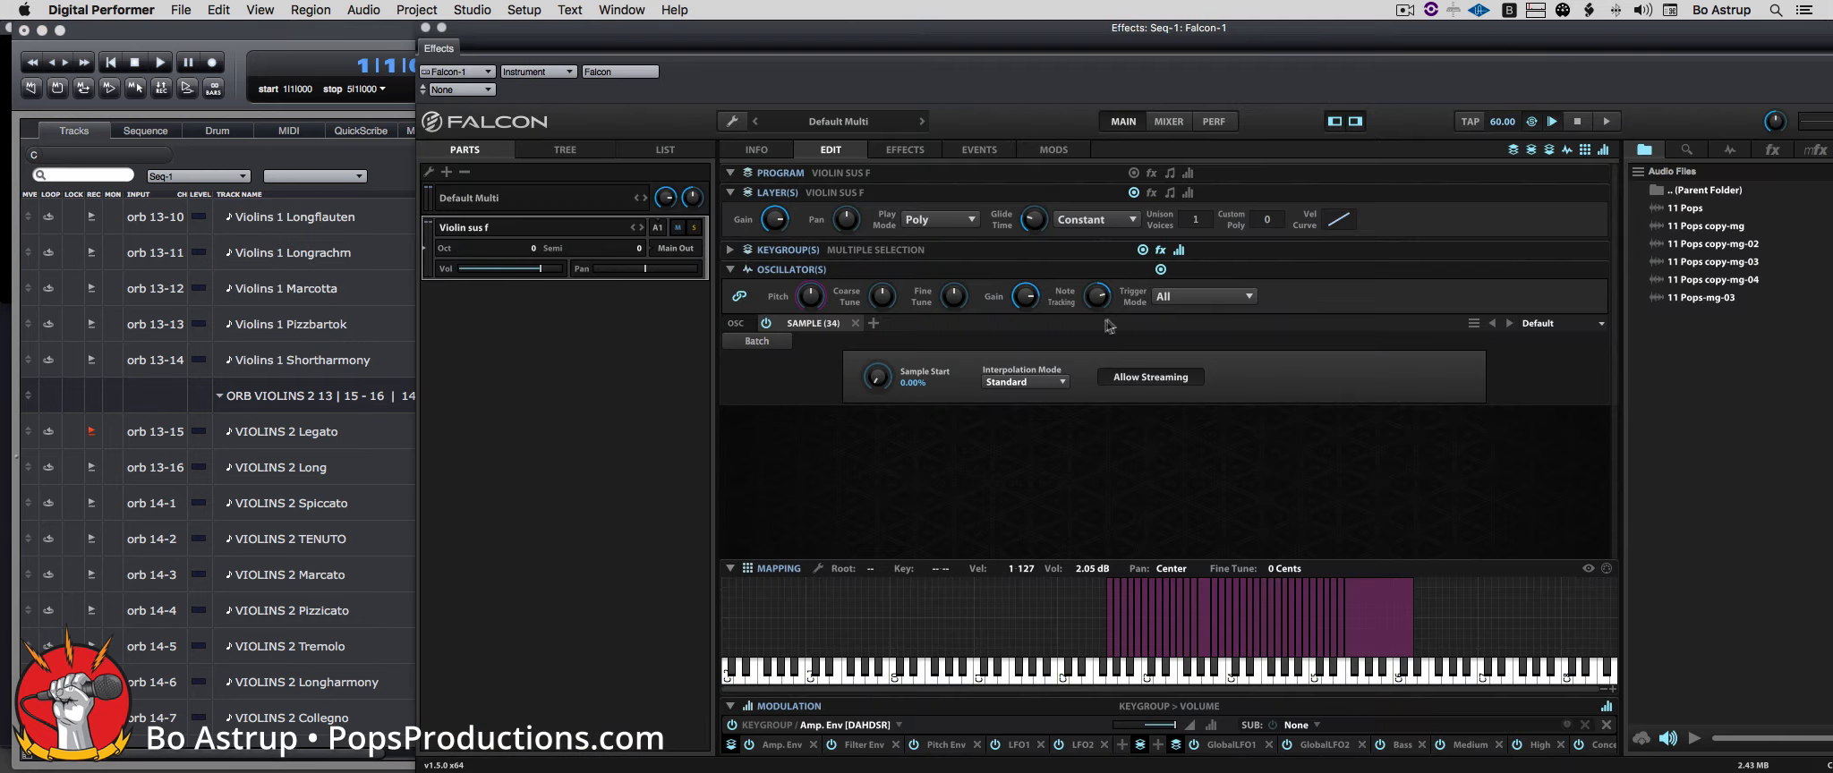
left_click(447, 171)
double_click(465, 301)
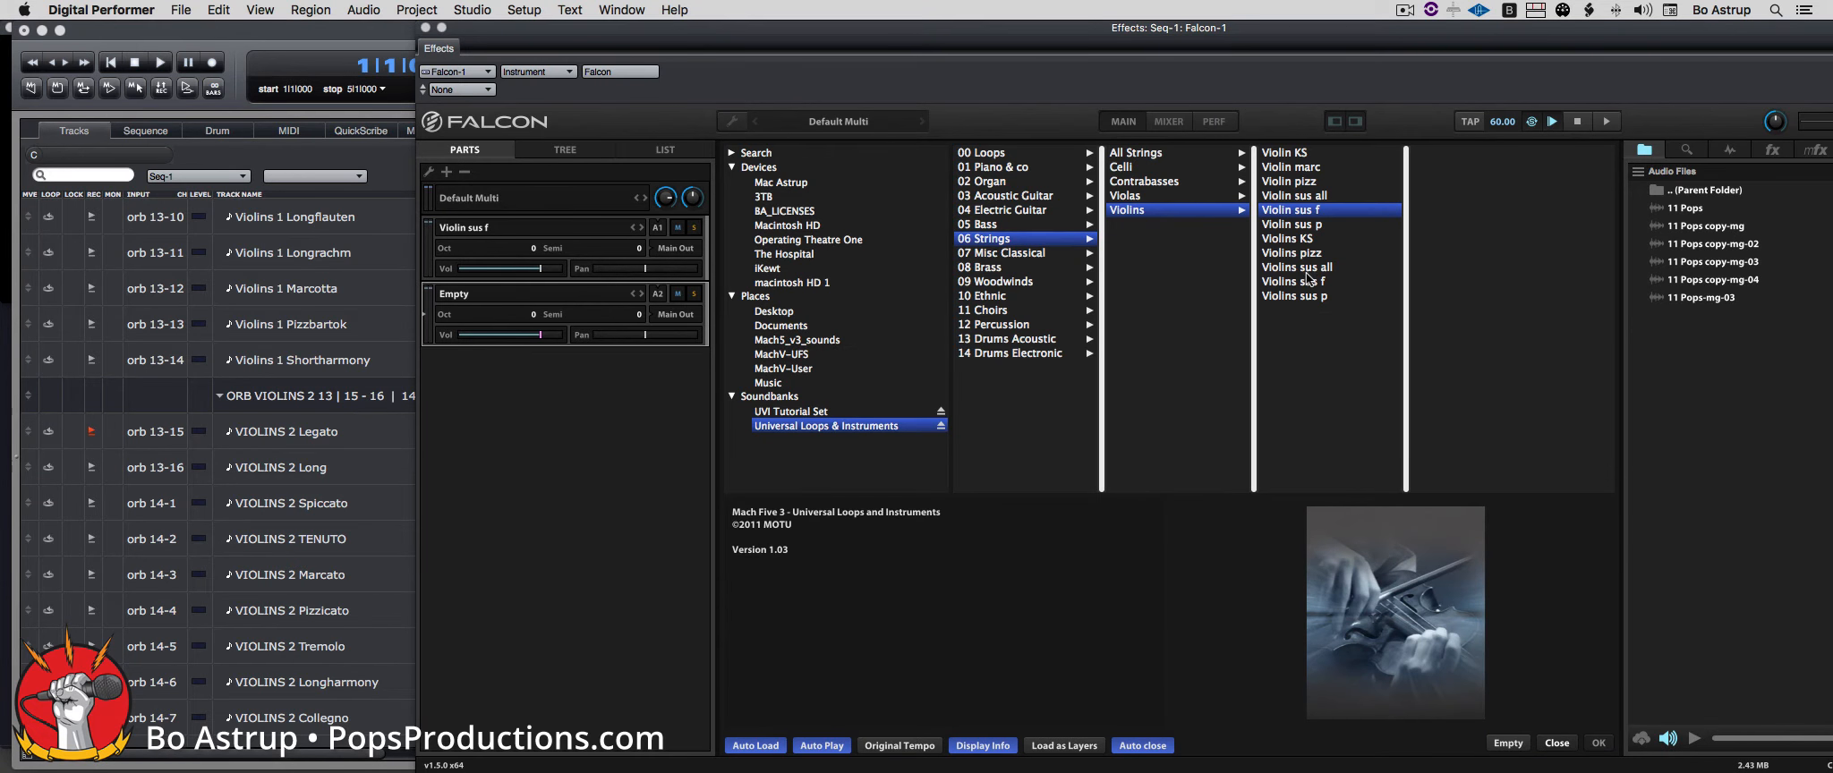
left_click(1308, 283)
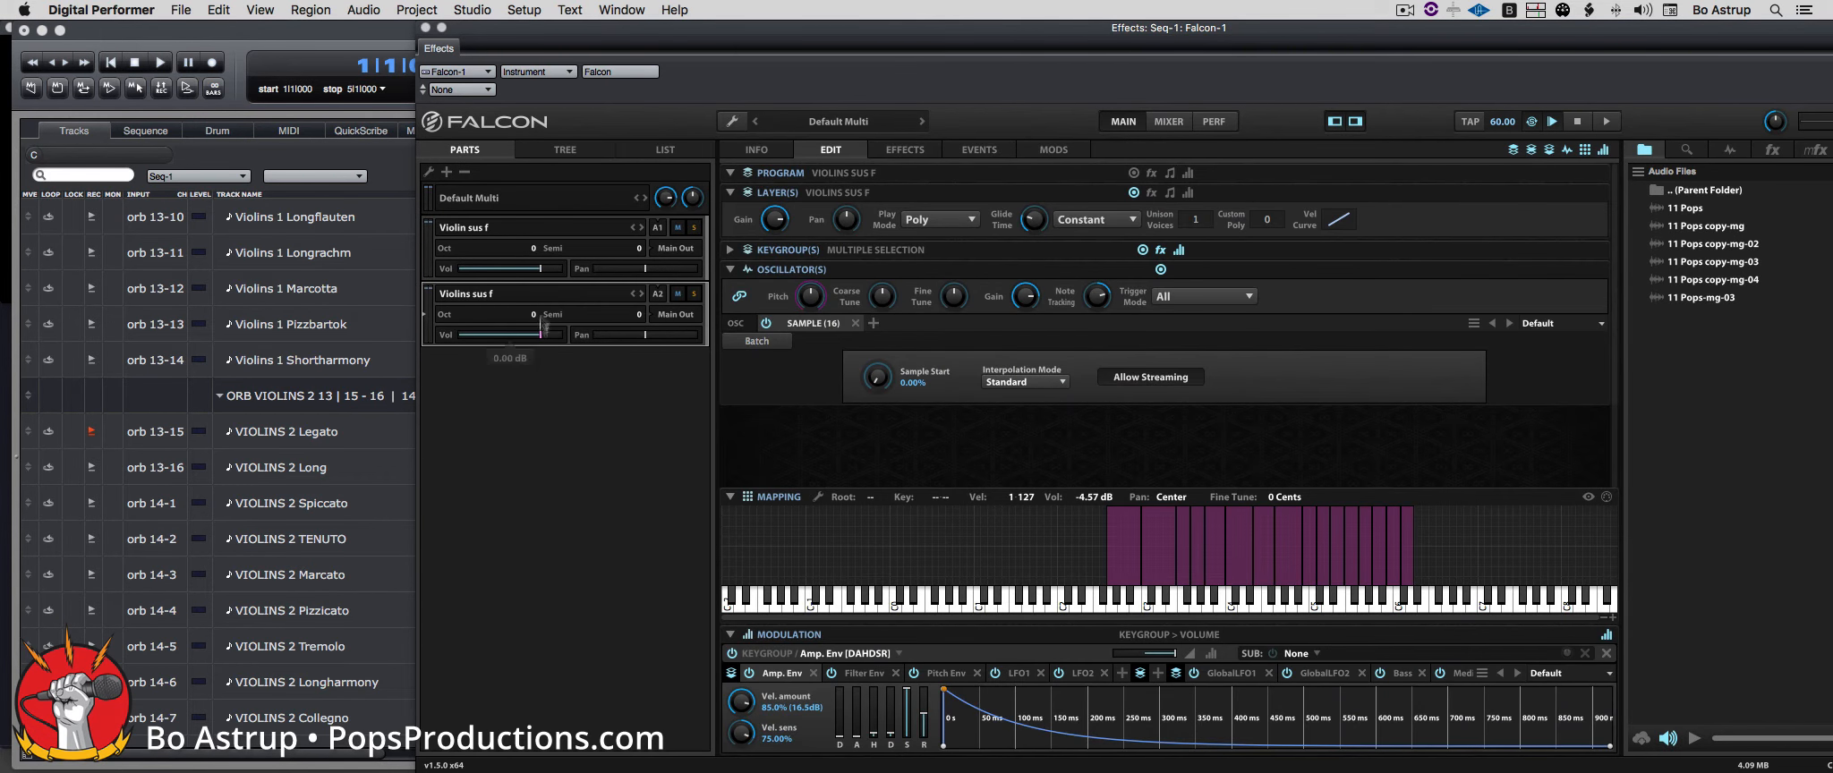
Step: Route the VIOLINS 2 Legato track's output to Falcon-1 channel 2
left_click(372, 29)
left_click(551, 443)
mouse_move(549, 460)
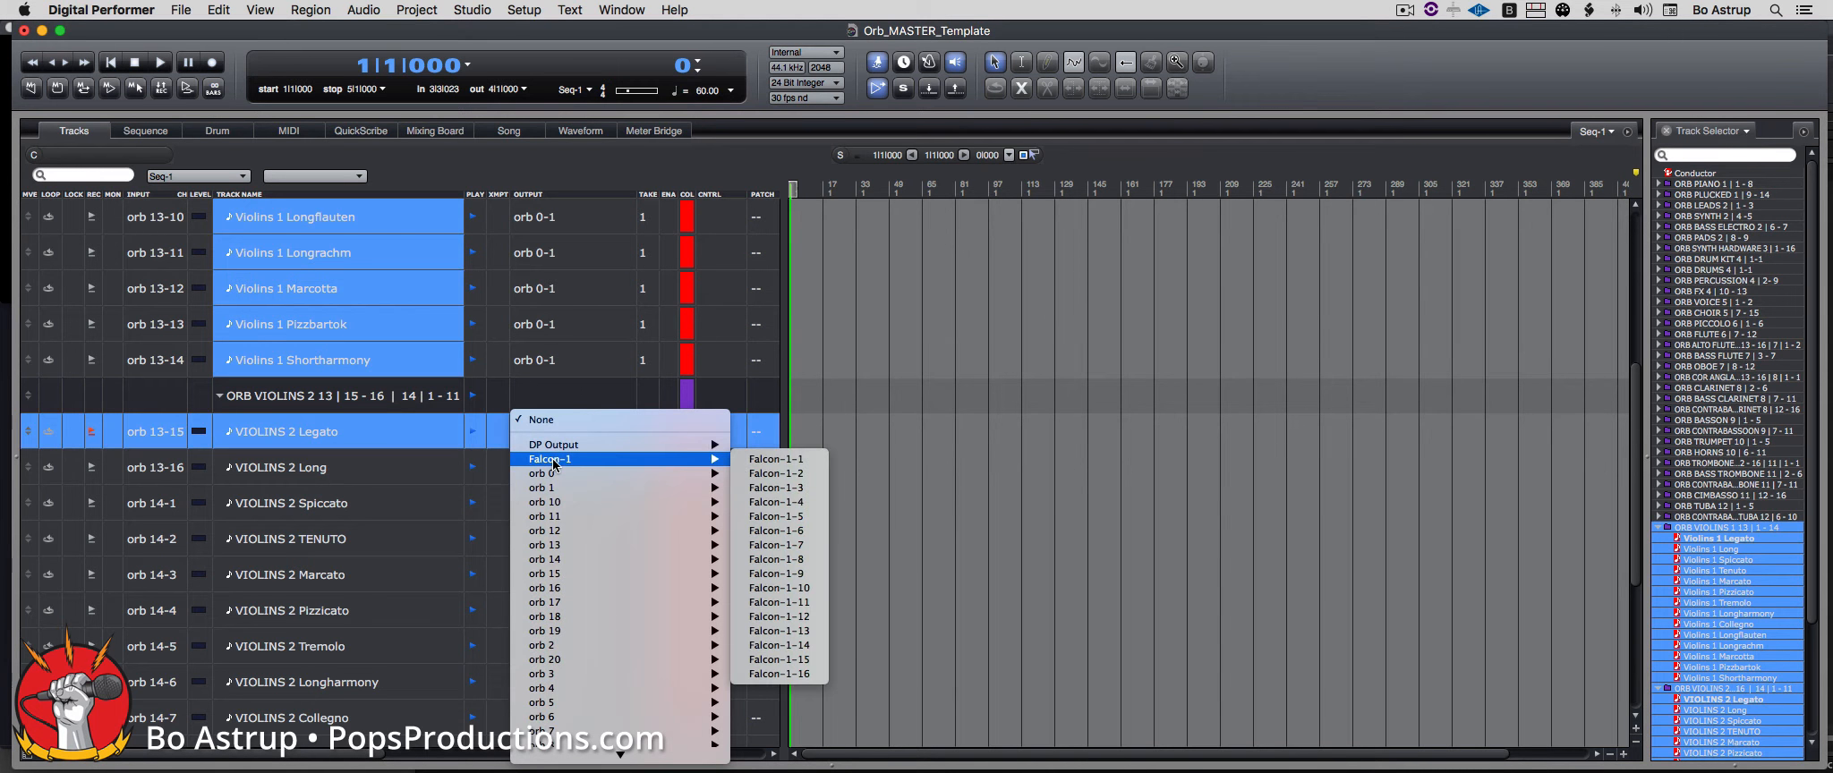
left_click(774, 474)
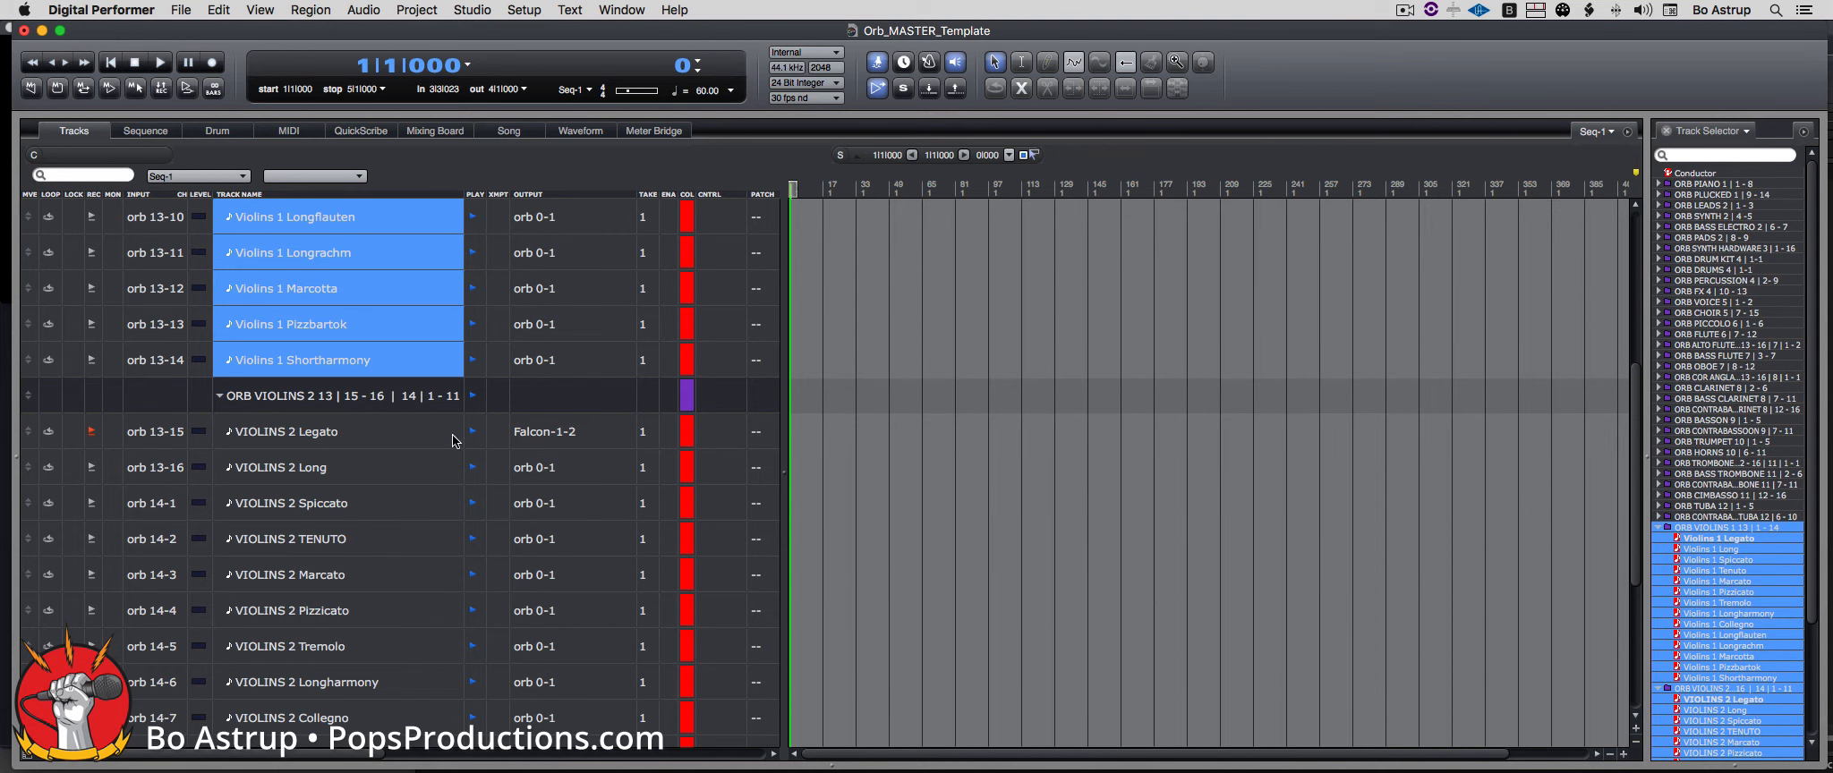
Step: Check the string clips' port and channel assignments in Orb Composer again and switch back to Digital Performer
key("super+Tab")
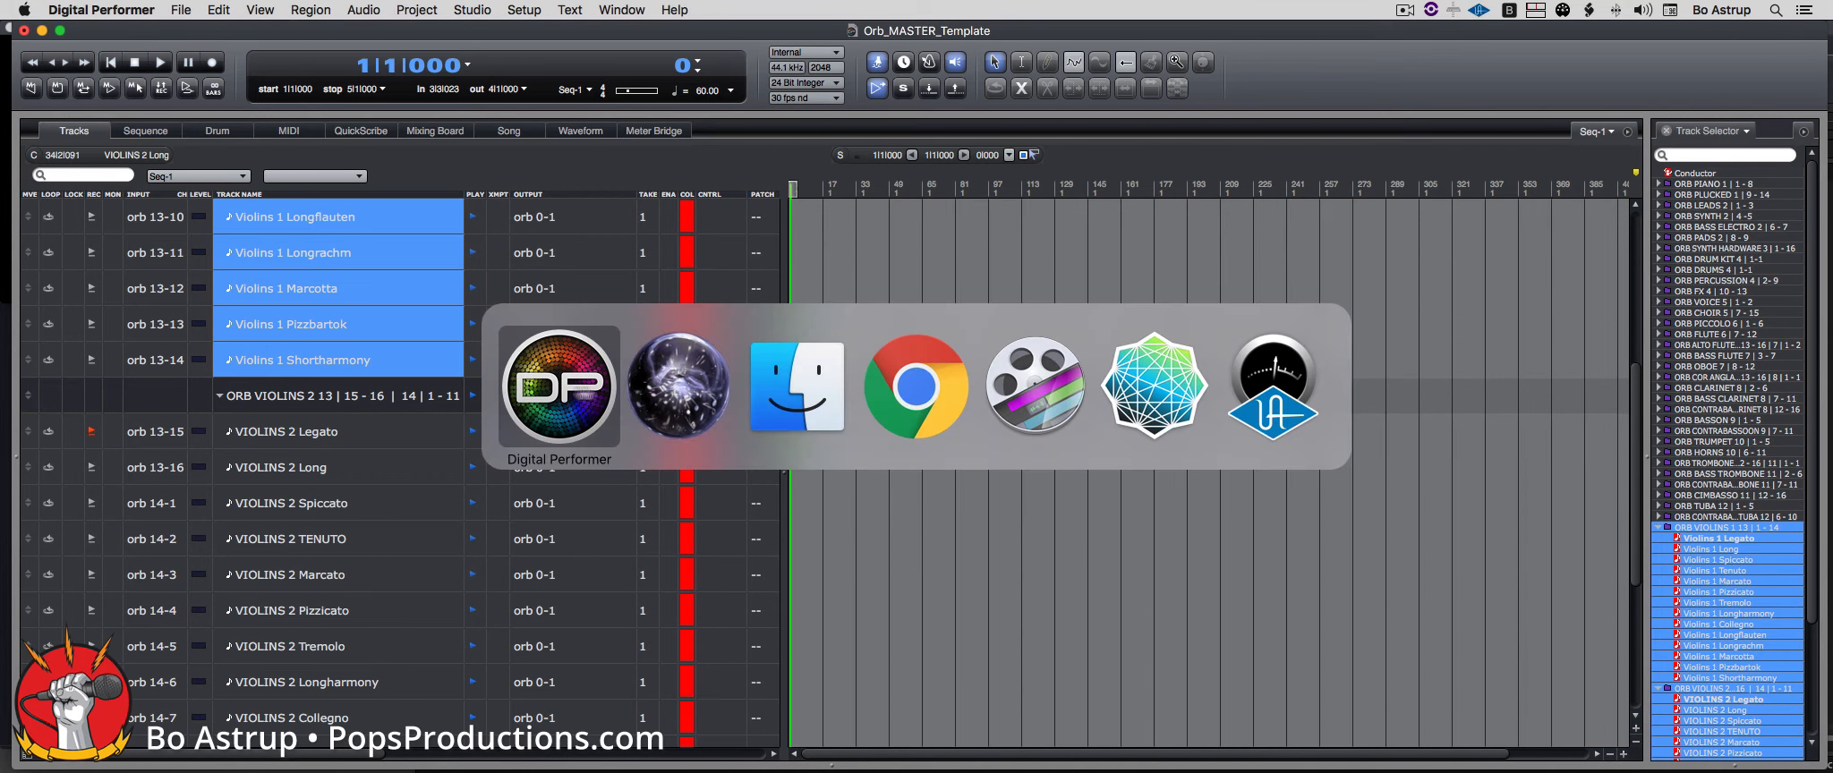
left_click(647, 385)
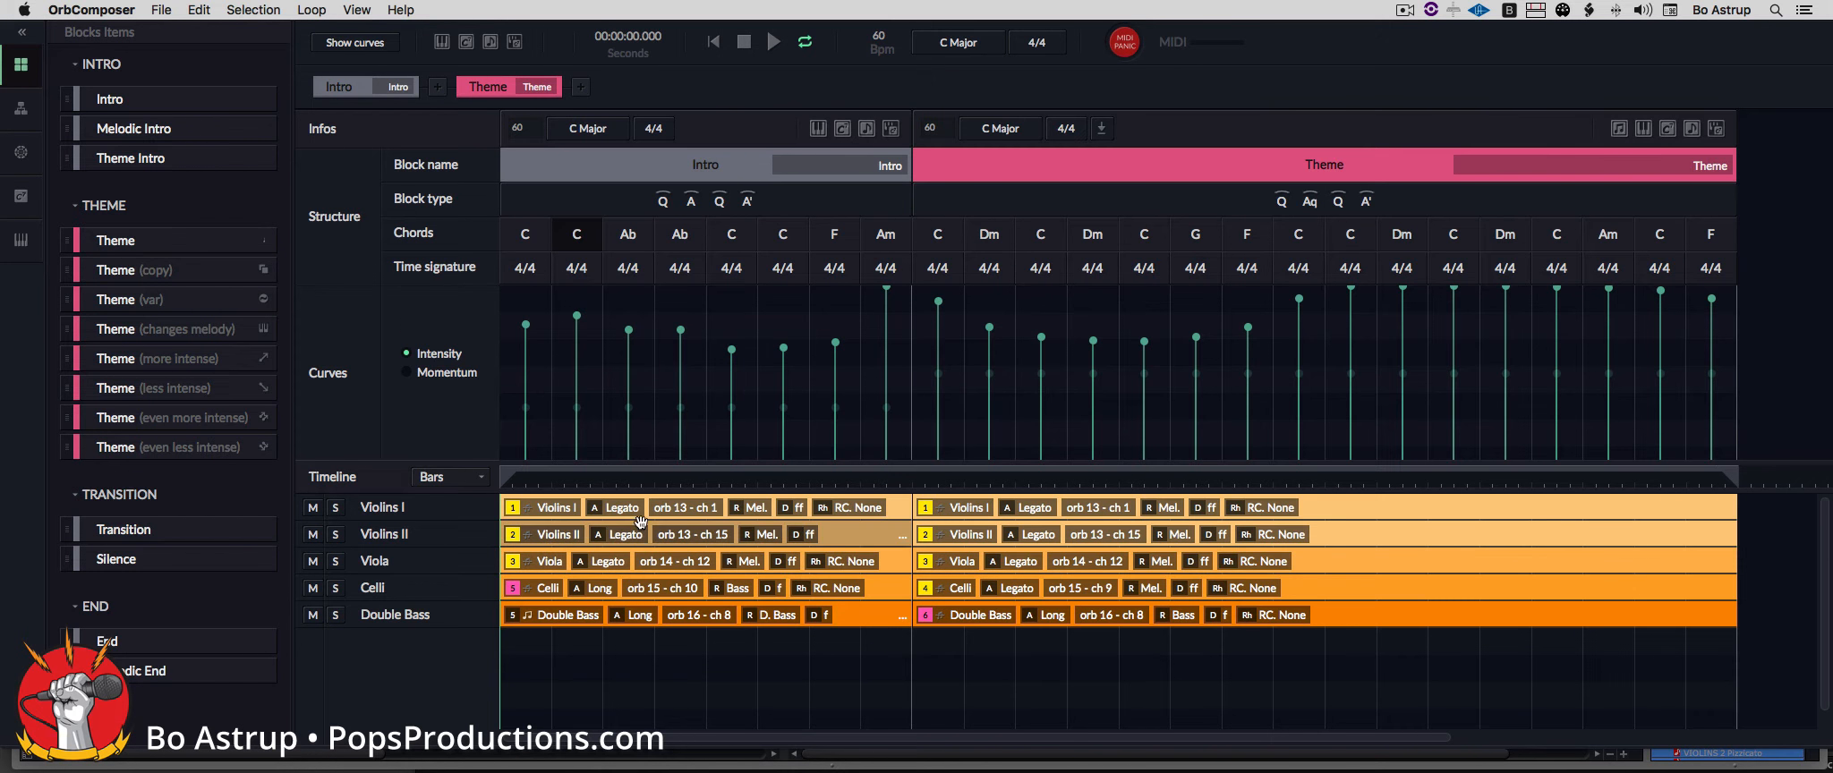
key("super+Tab")
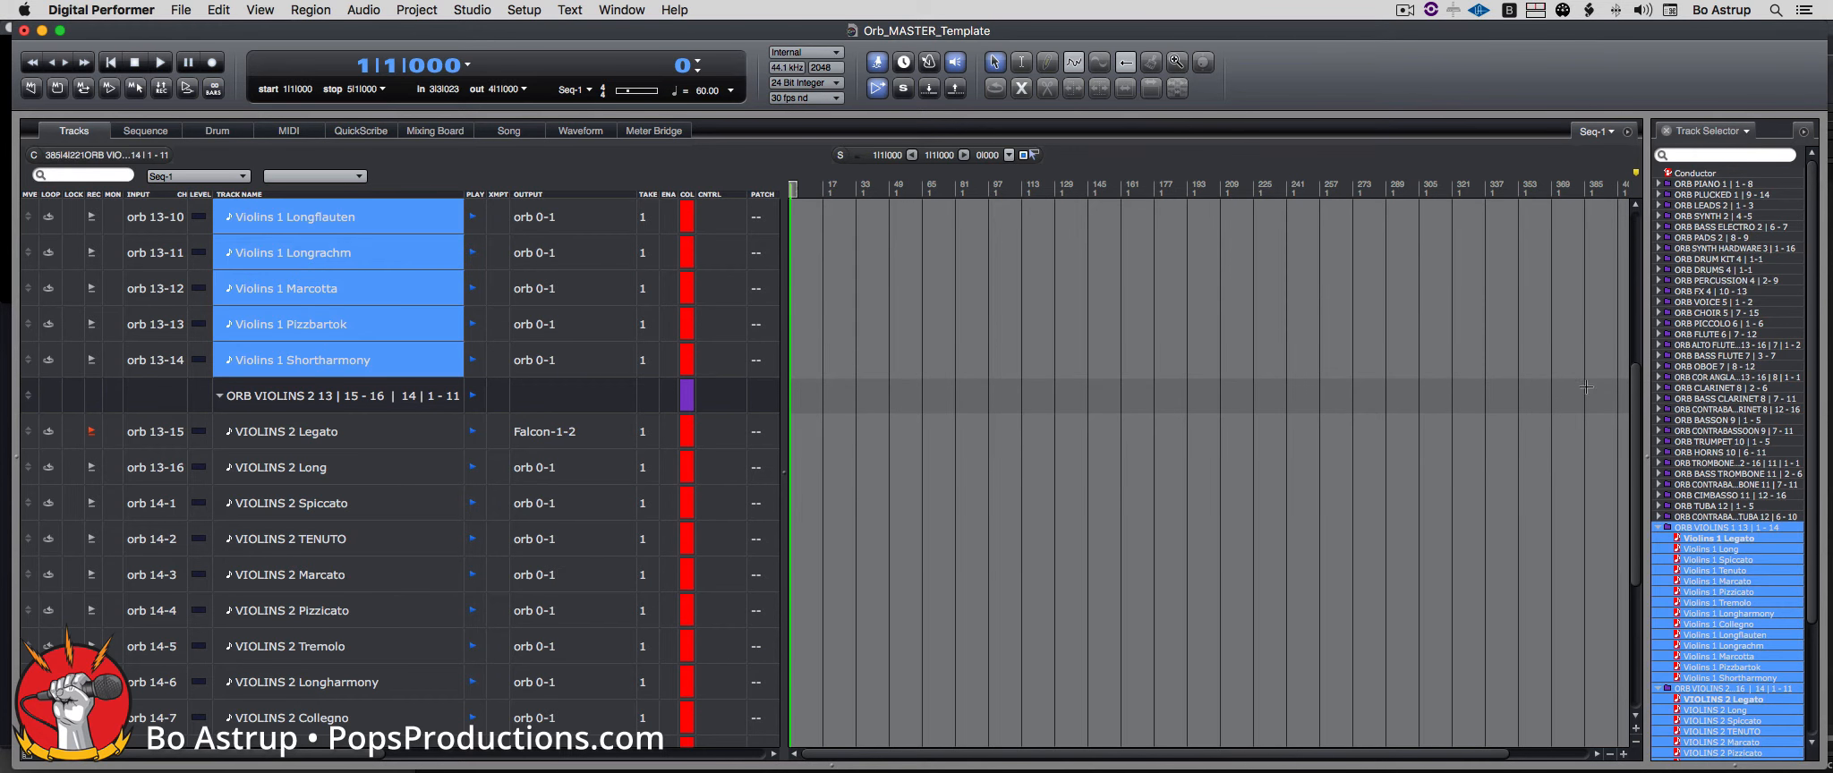
Step: Collapse the ORB VIOLINS 2 folder and expand the ORB VIOLA folder to show its tracks
left_click(218, 399)
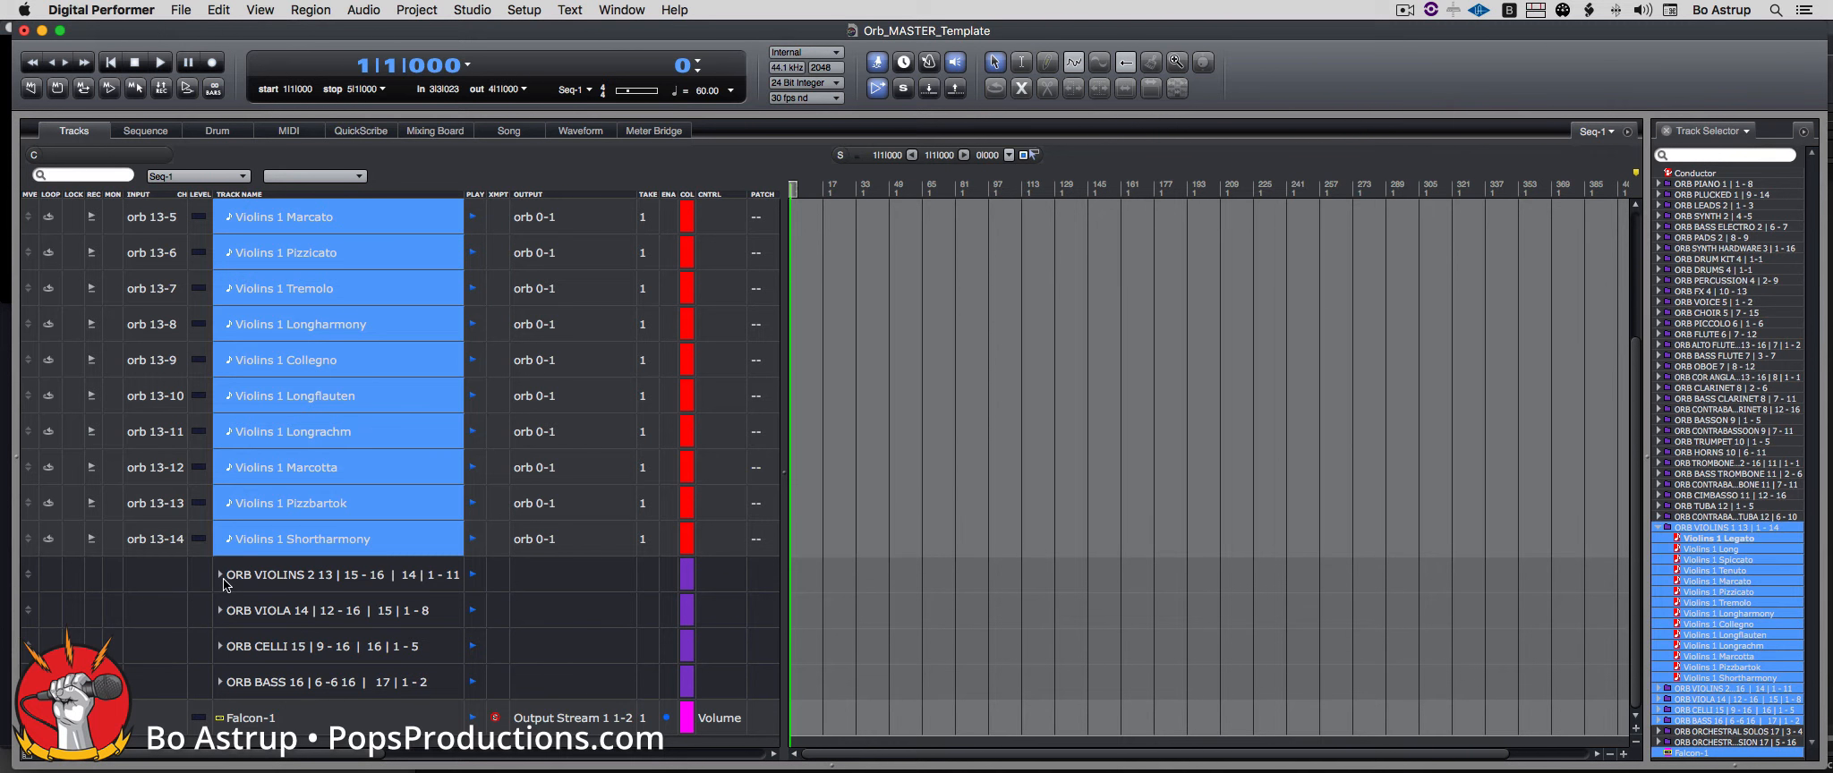
left_click(220, 611)
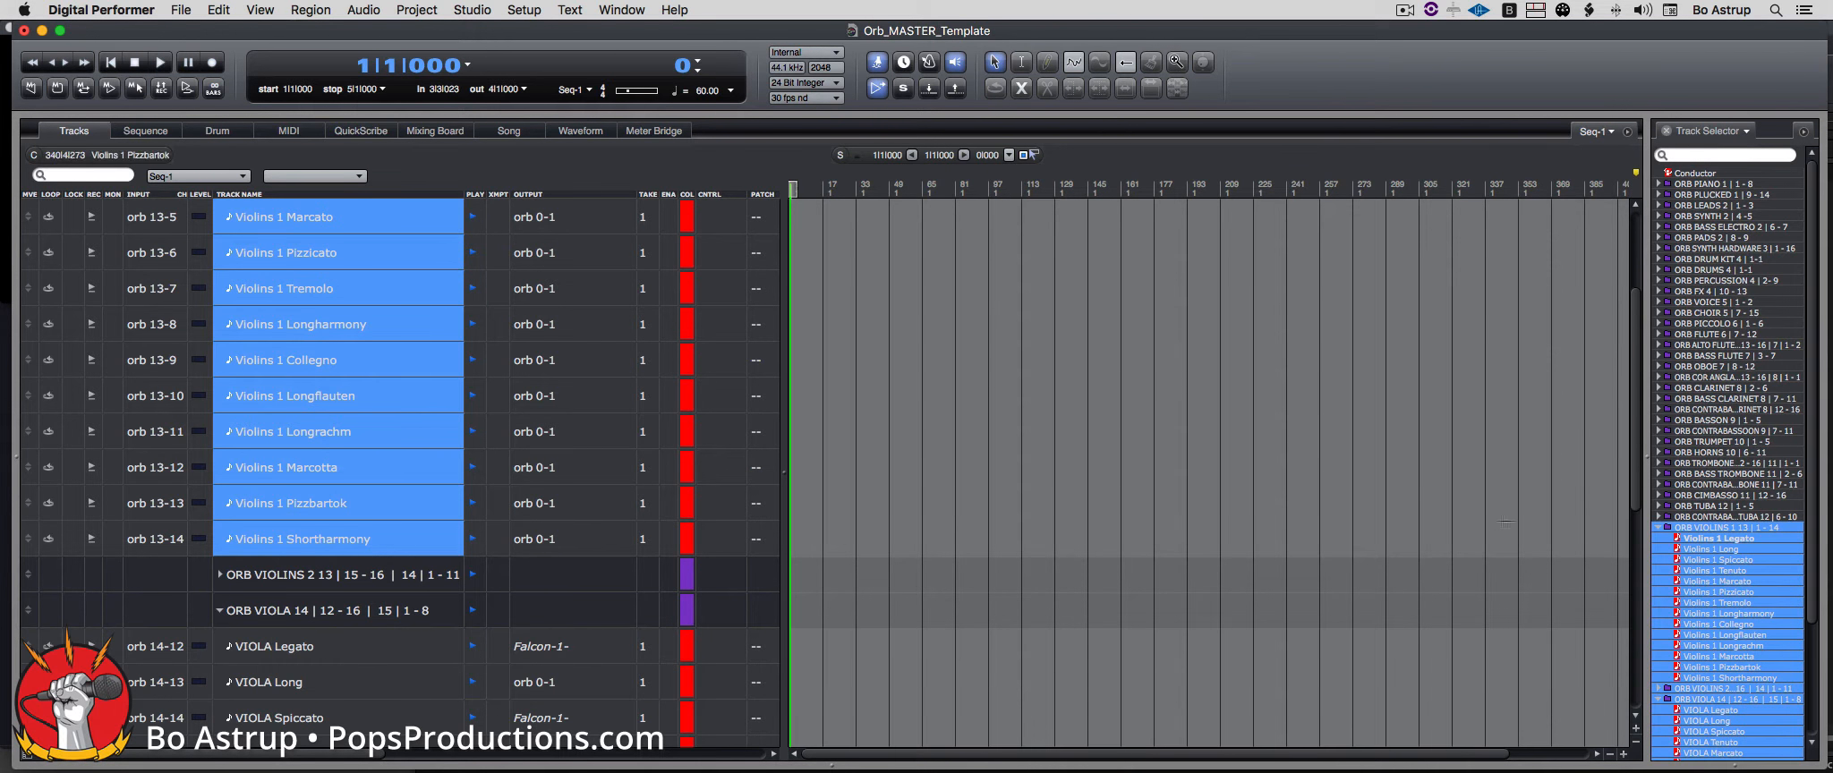
left_click_drag(1638, 499, 1635, 586)
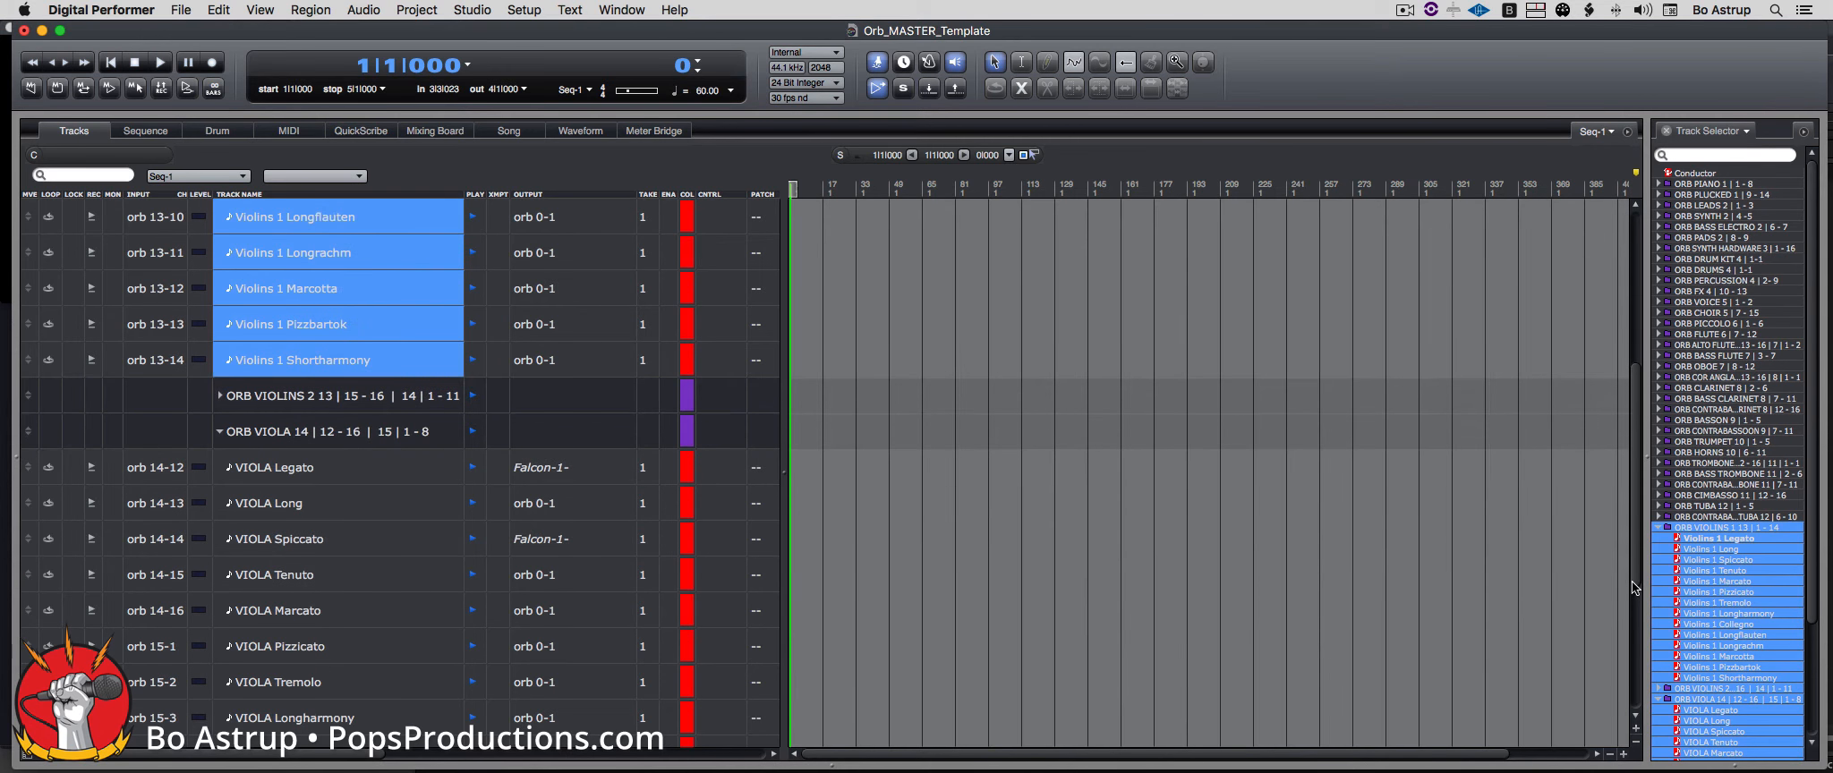
Step: Record-enable the VIOLA Legato track and route its output to Falcon-1 channel 3
left_click(91, 468)
left_click(536, 474)
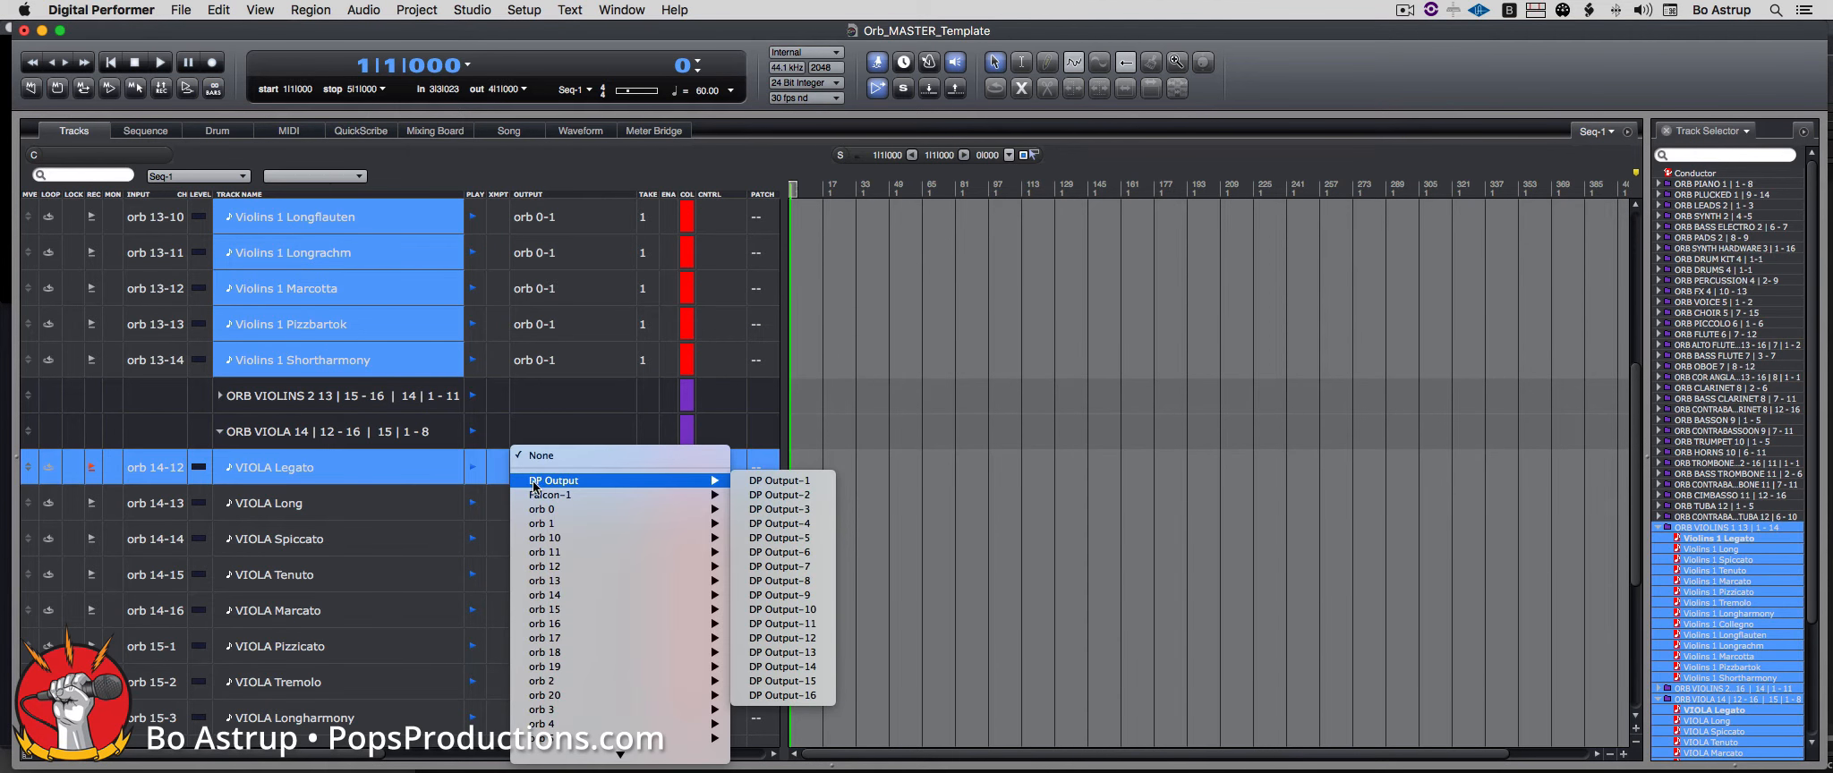
left_click(811, 530)
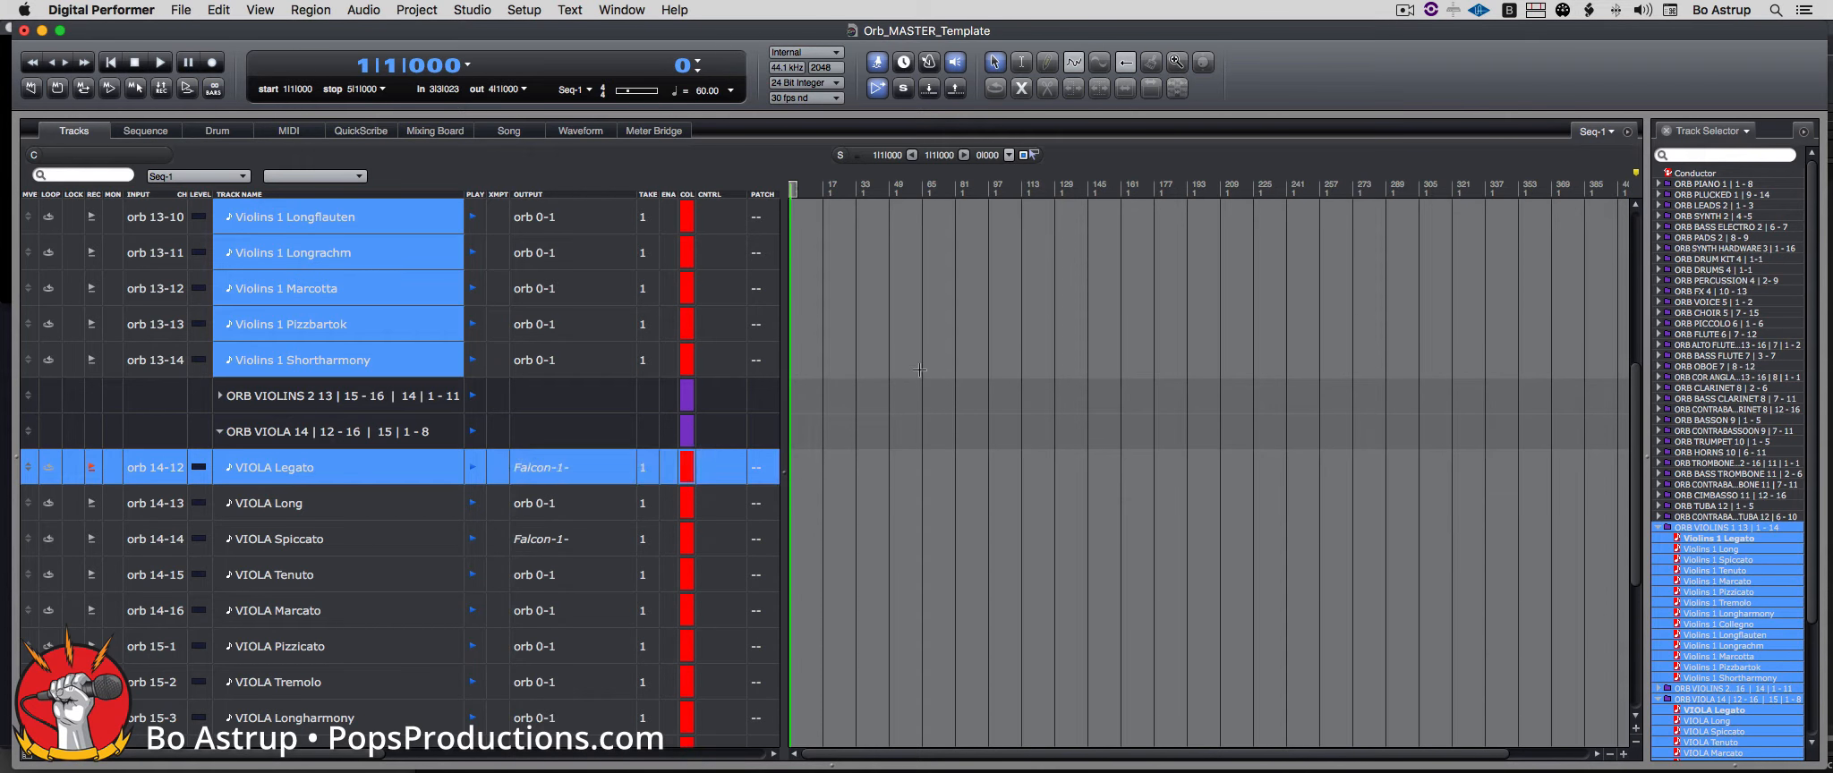
Step: Add a third part to Falcon and load Violas sus all into it, and collapse the ORB VIOLA folder in the track list
left_click(621, 10)
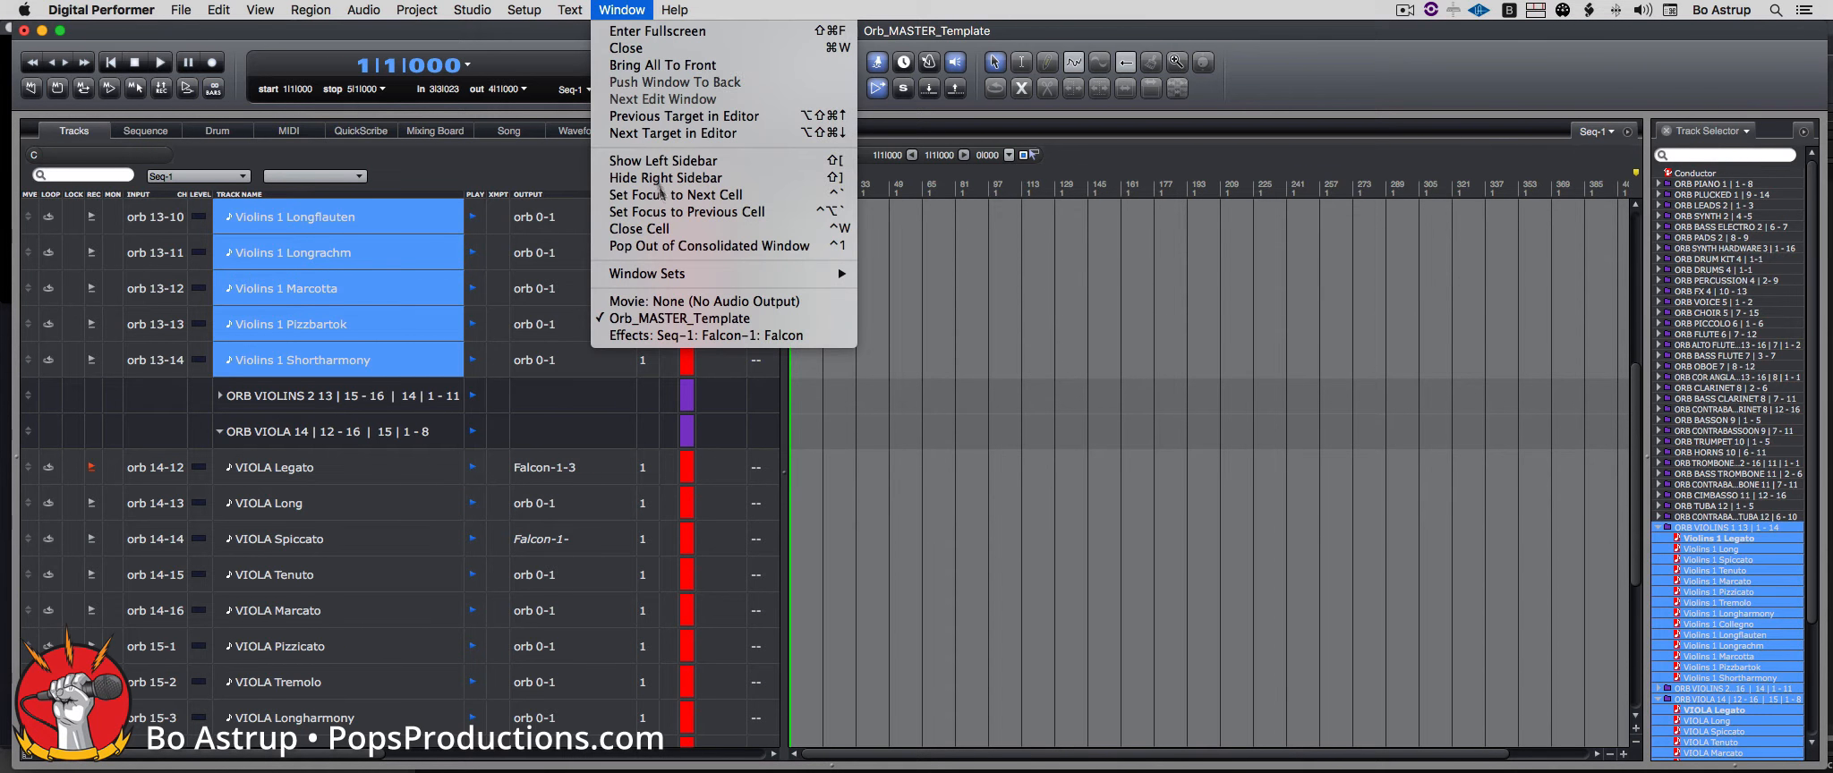
left_click(683, 336)
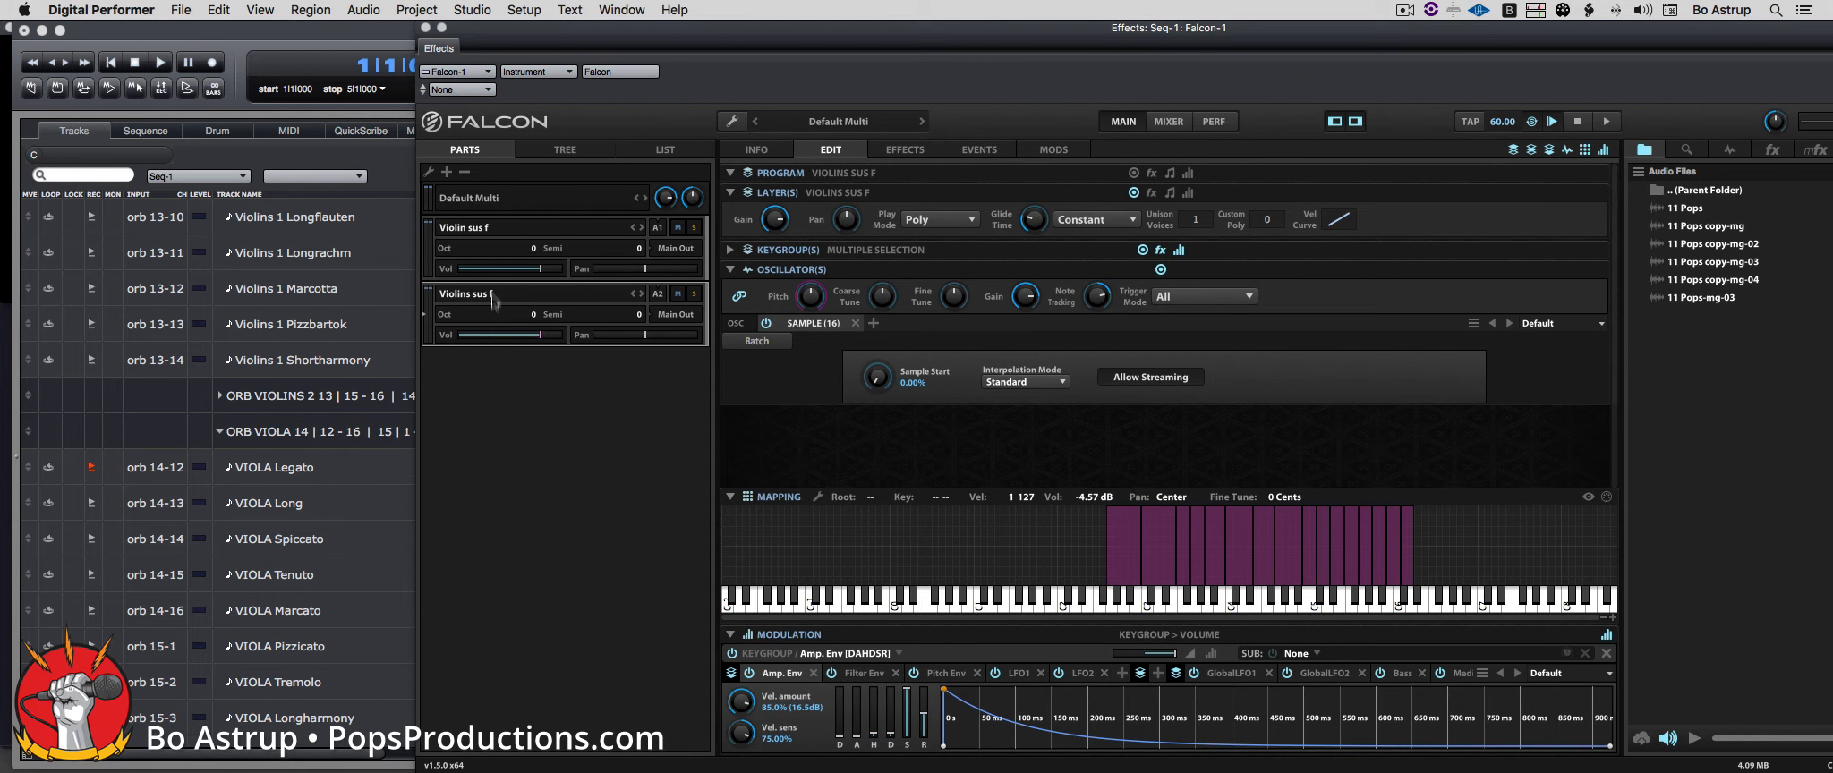
left_click(446, 171)
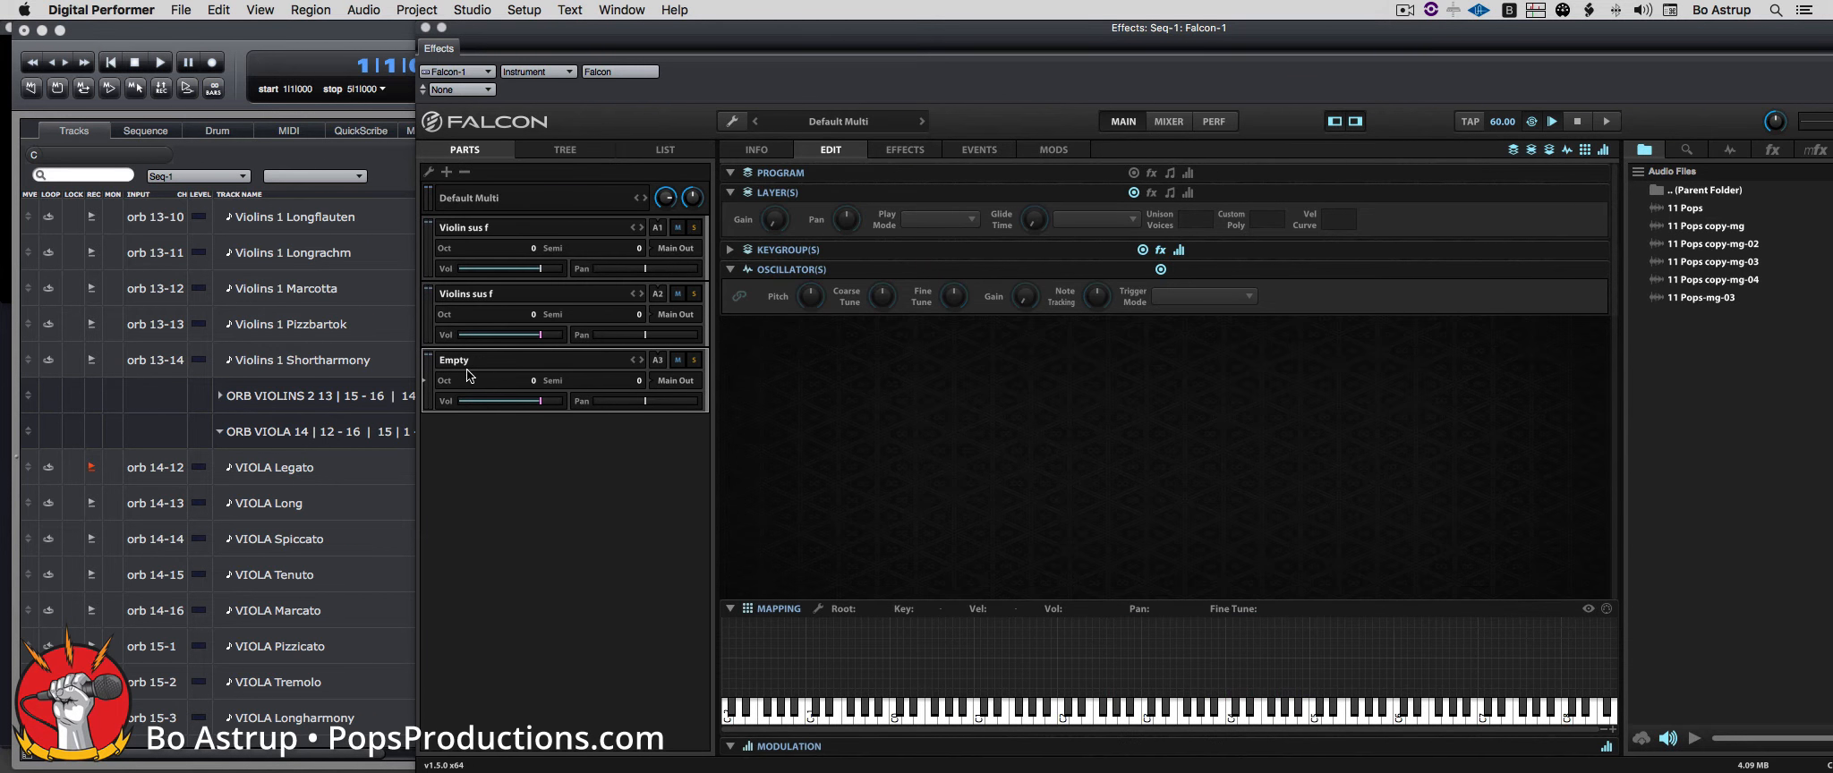
double_click(470, 362)
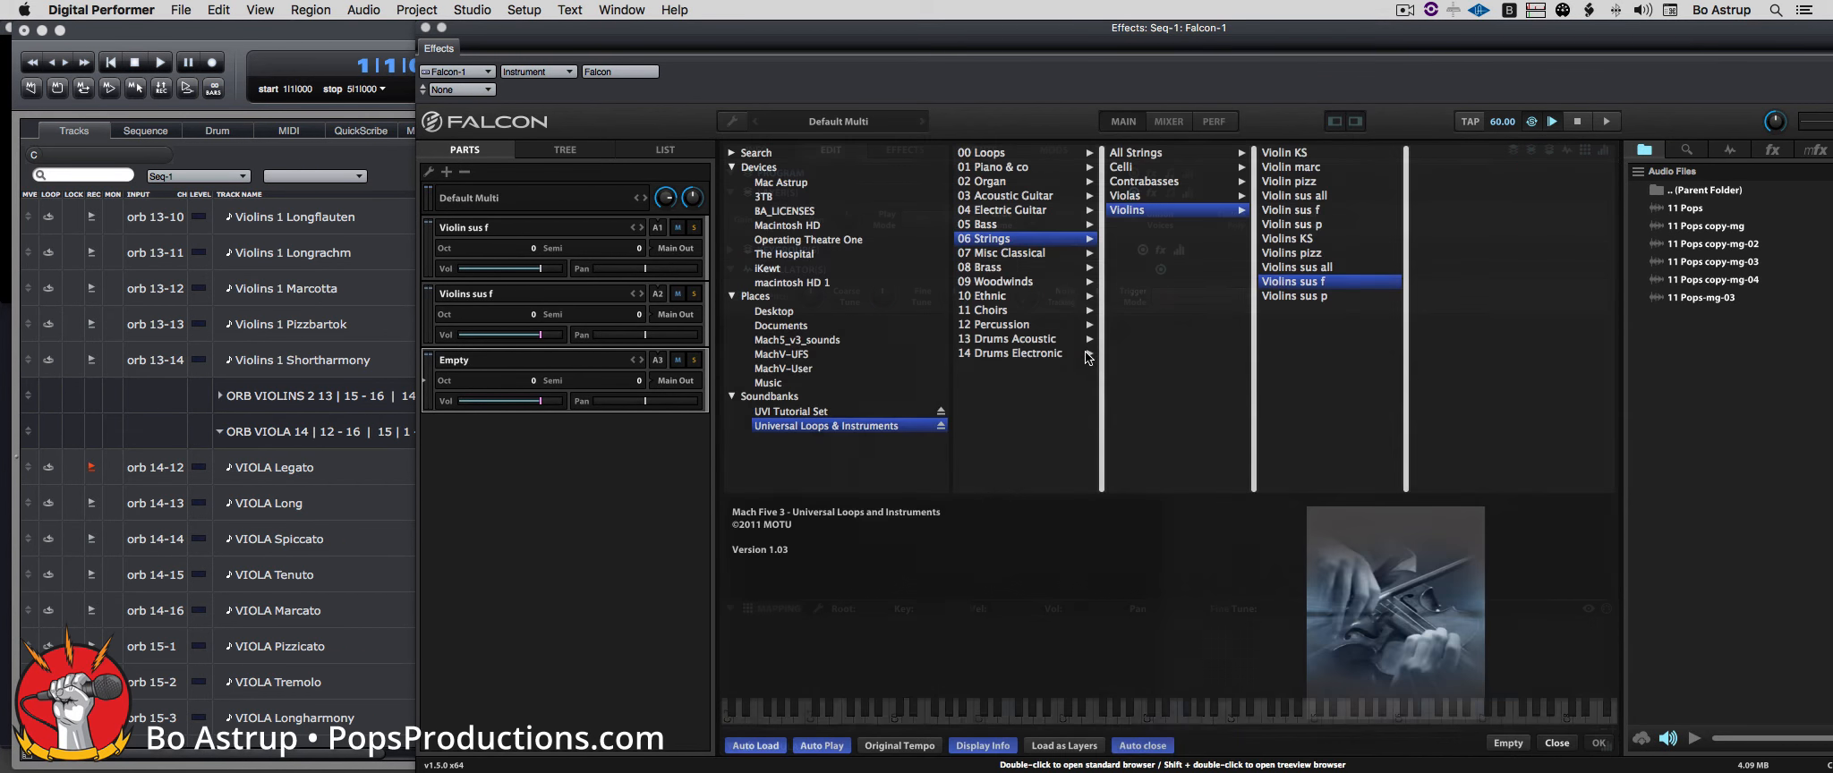
left_click(1142, 197)
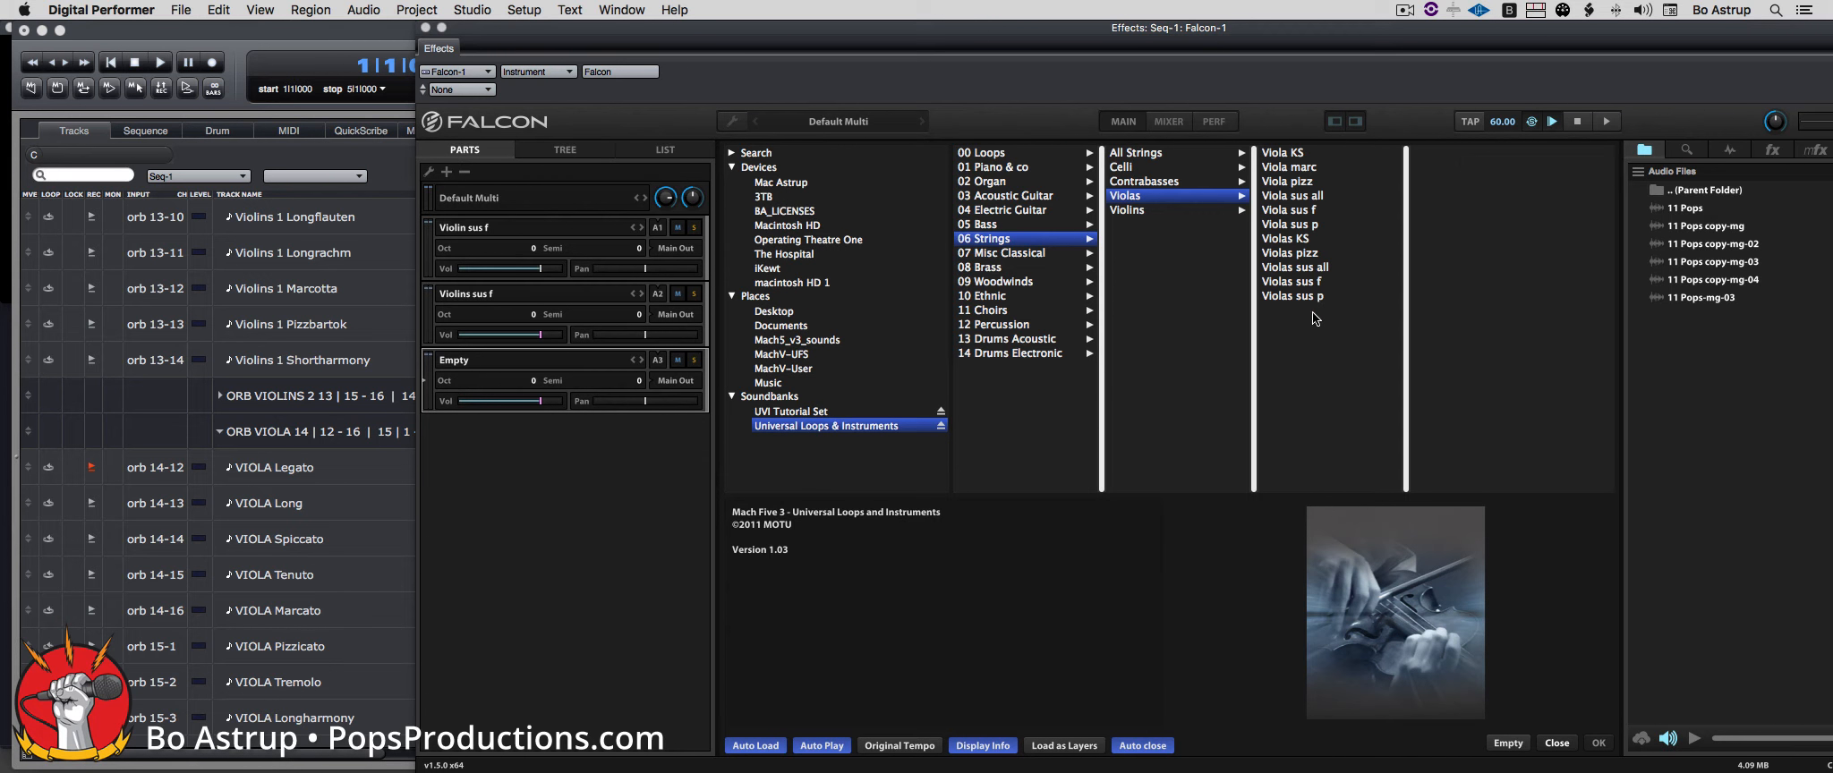
left_click(1298, 267)
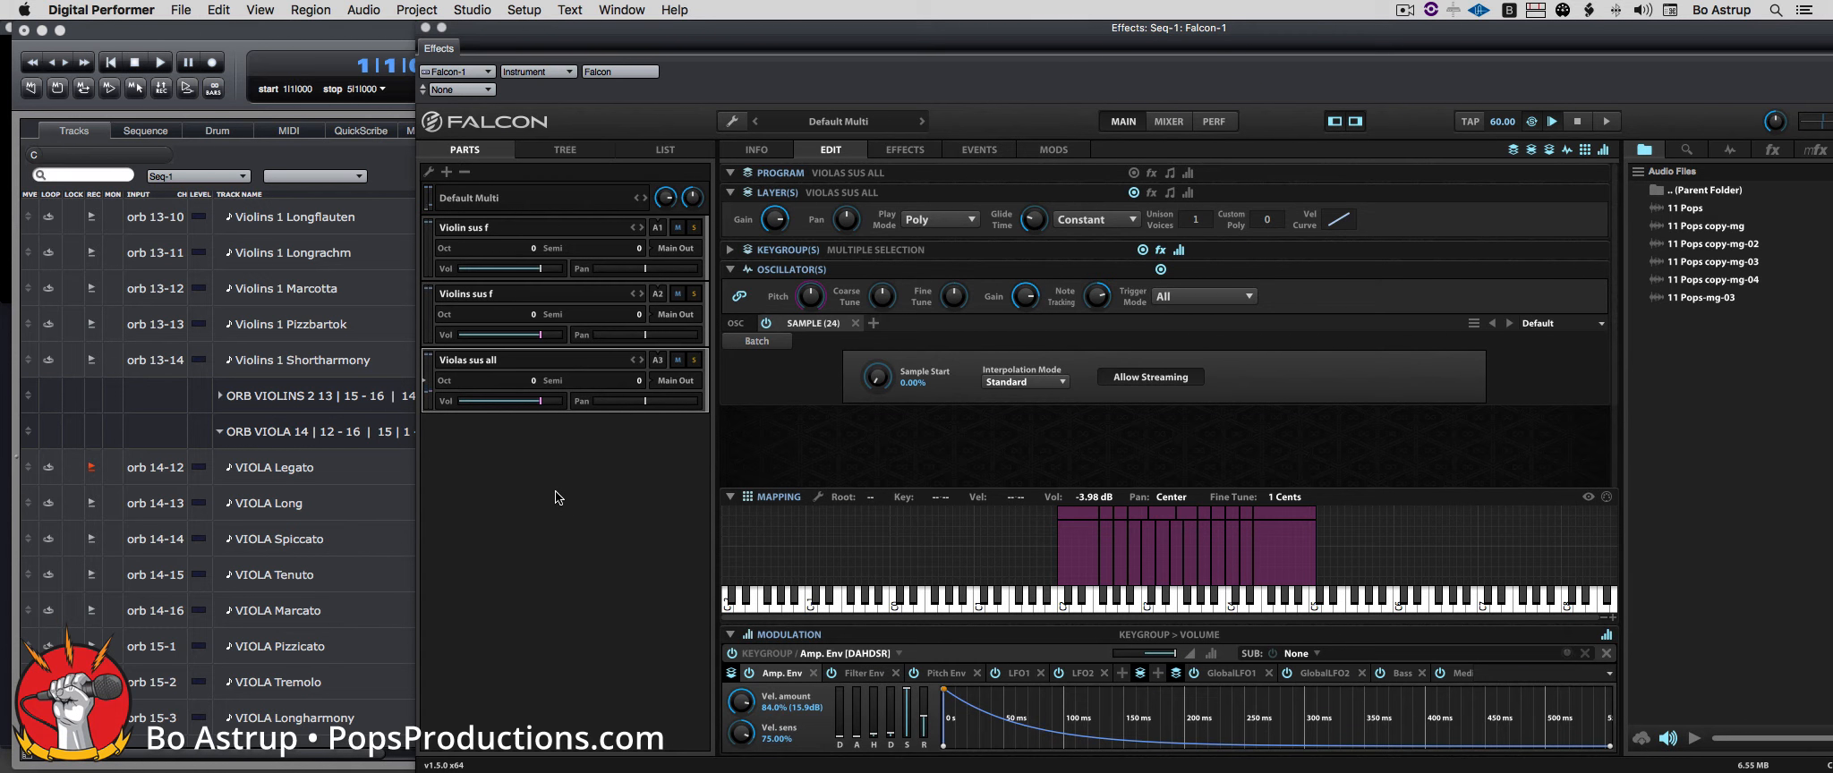
left_click(389, 34)
left_click(220, 433)
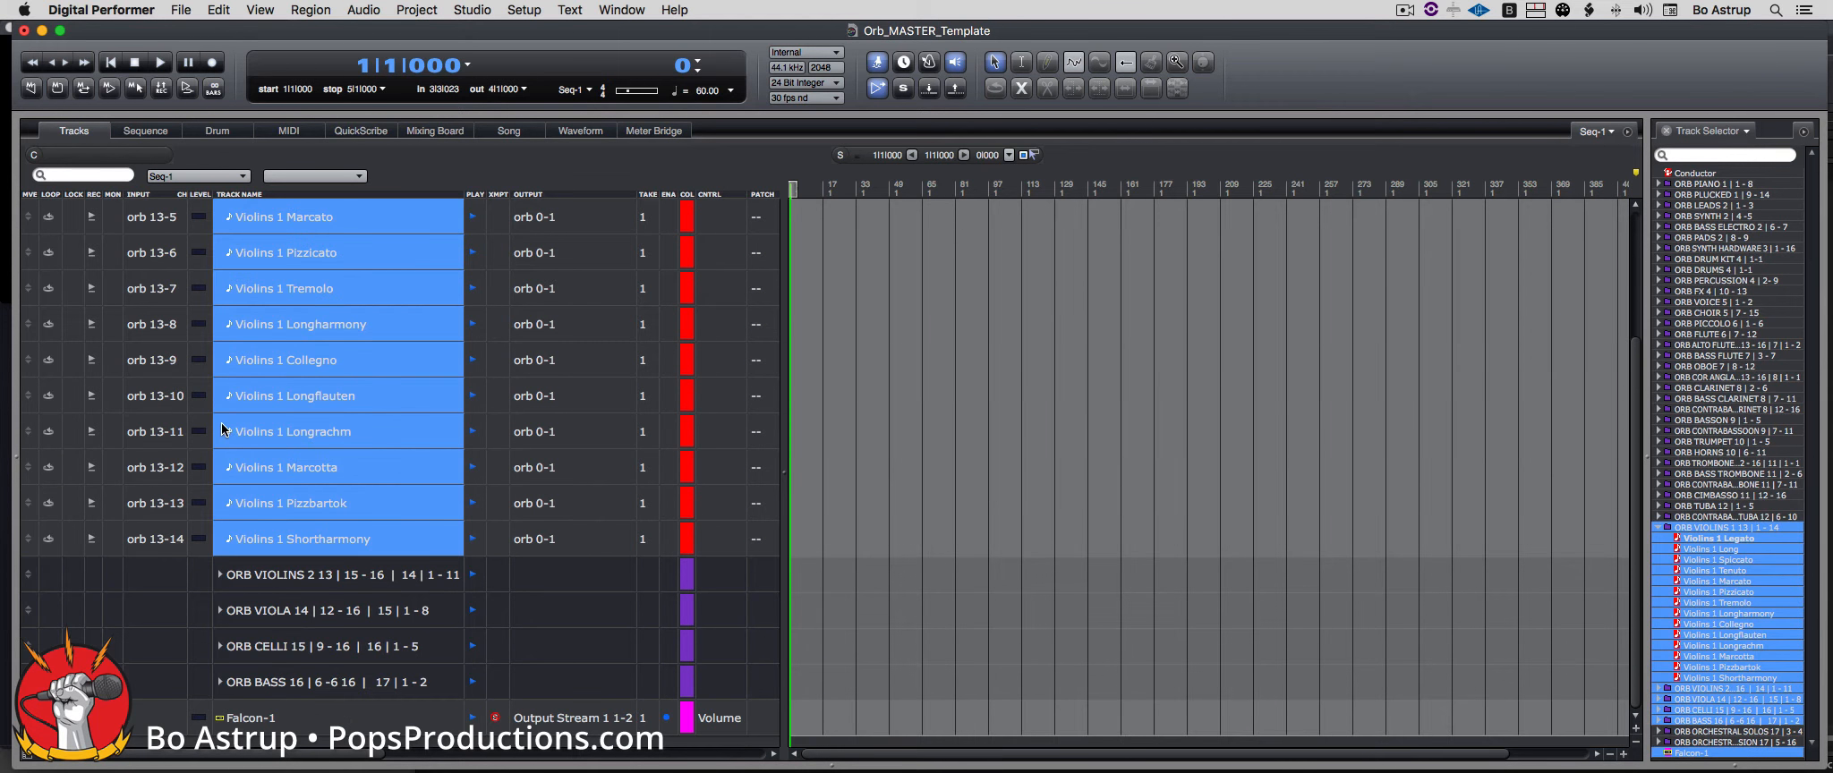
Step: Check the Celli clips' port and channel assignments in Orb Composer and switch back to Digital Performer
key("super+Tab")
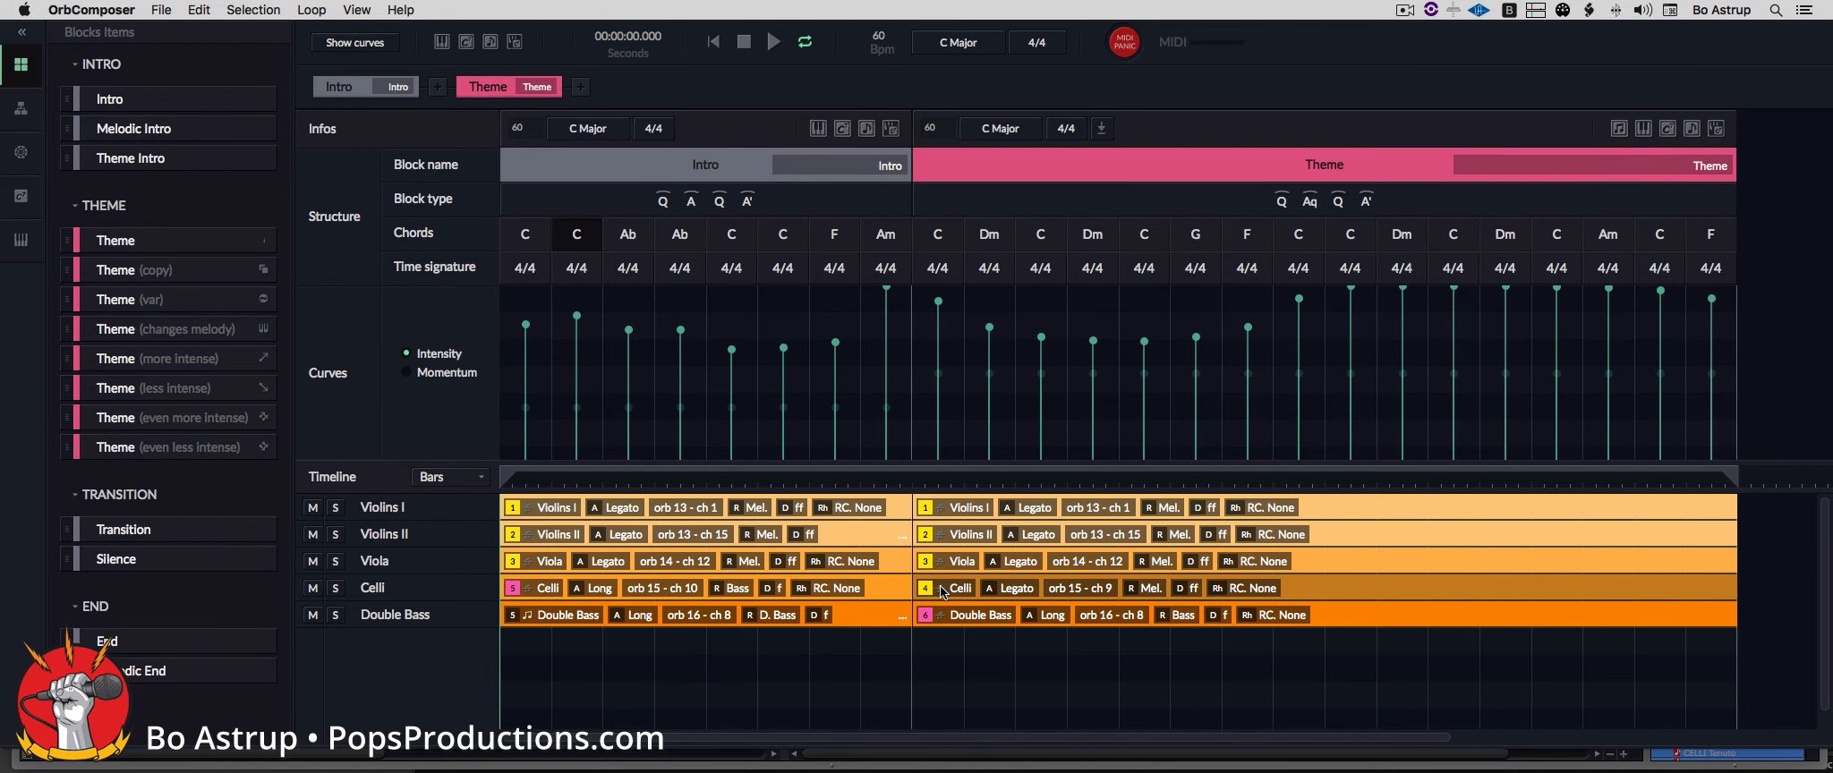
key("super+Tab")
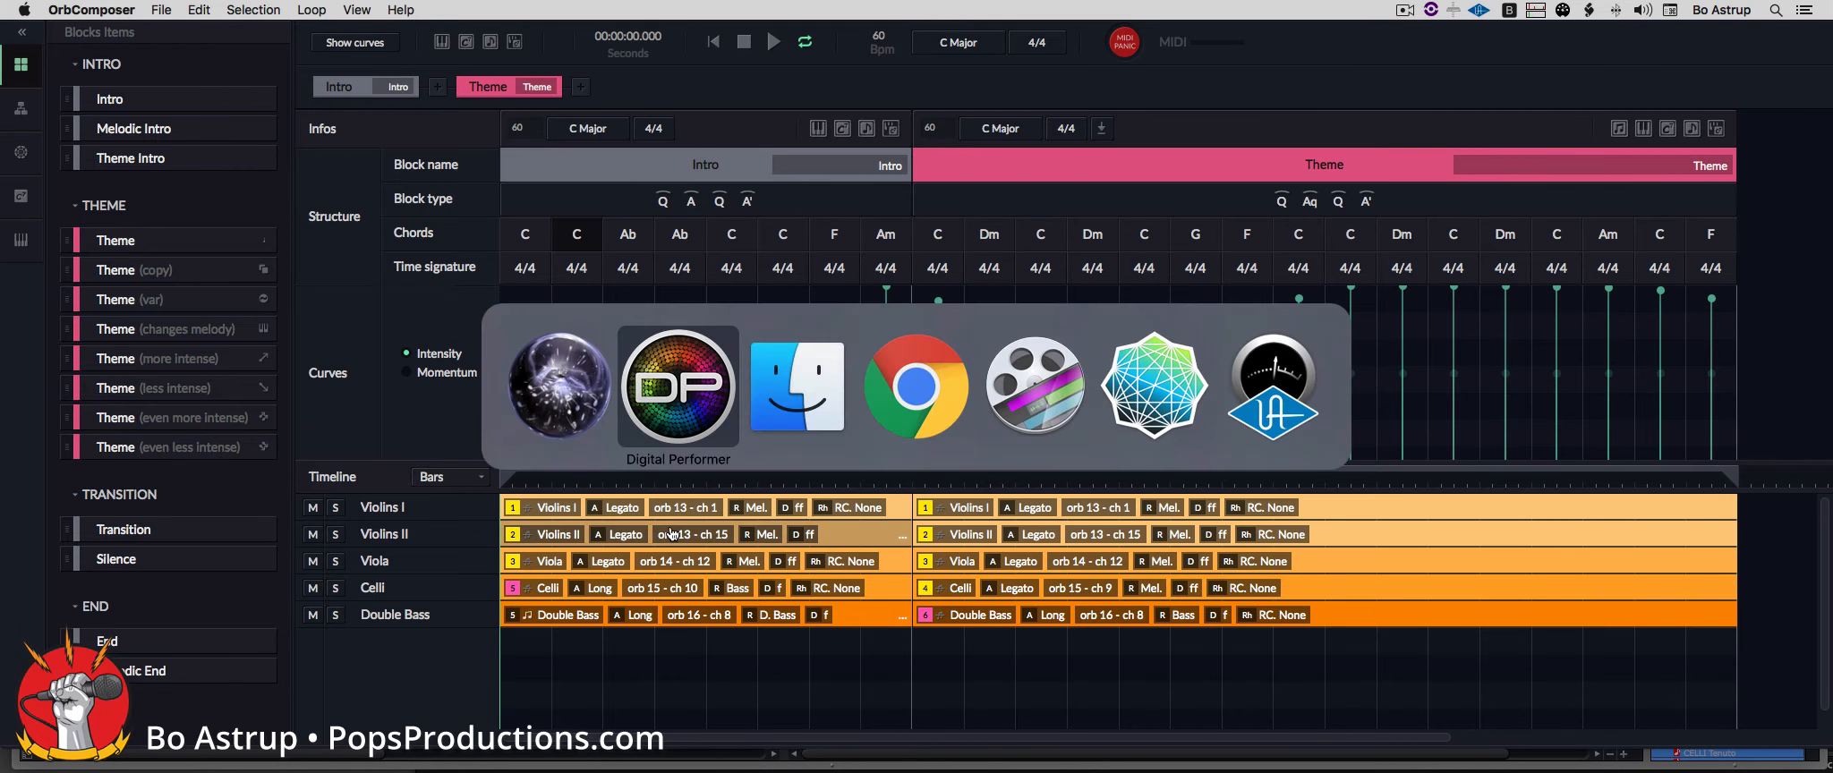
left_click(690, 441)
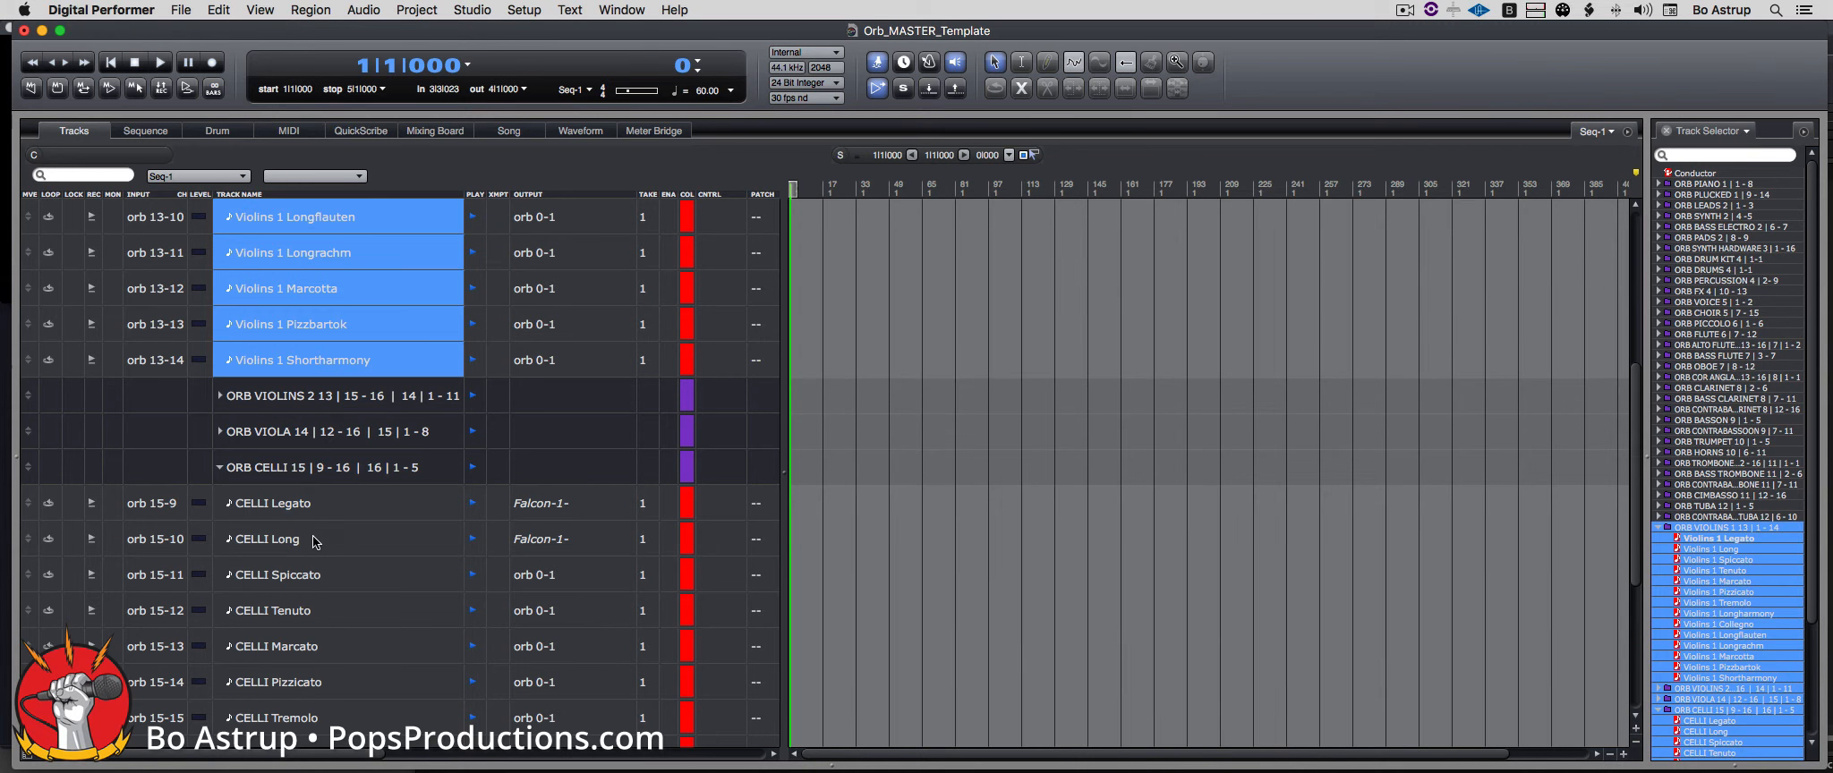
Step: Add a fourth part to Falcon, load Celli sus all into it, and move the Falcon window clear of the track outputs
left_click(618, 11)
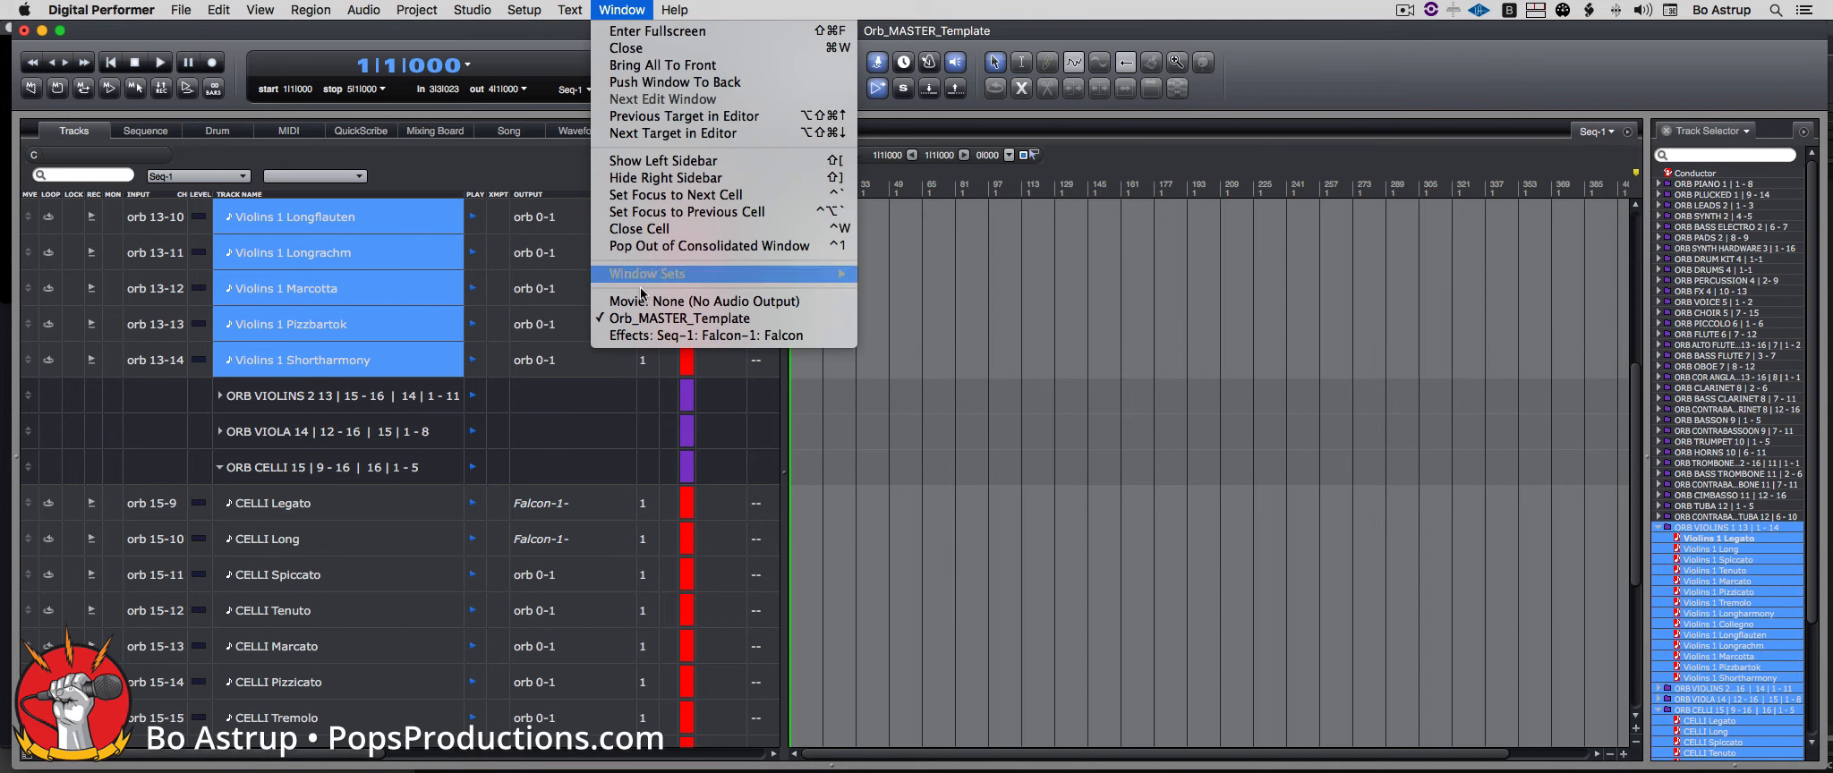
left_click(651, 337)
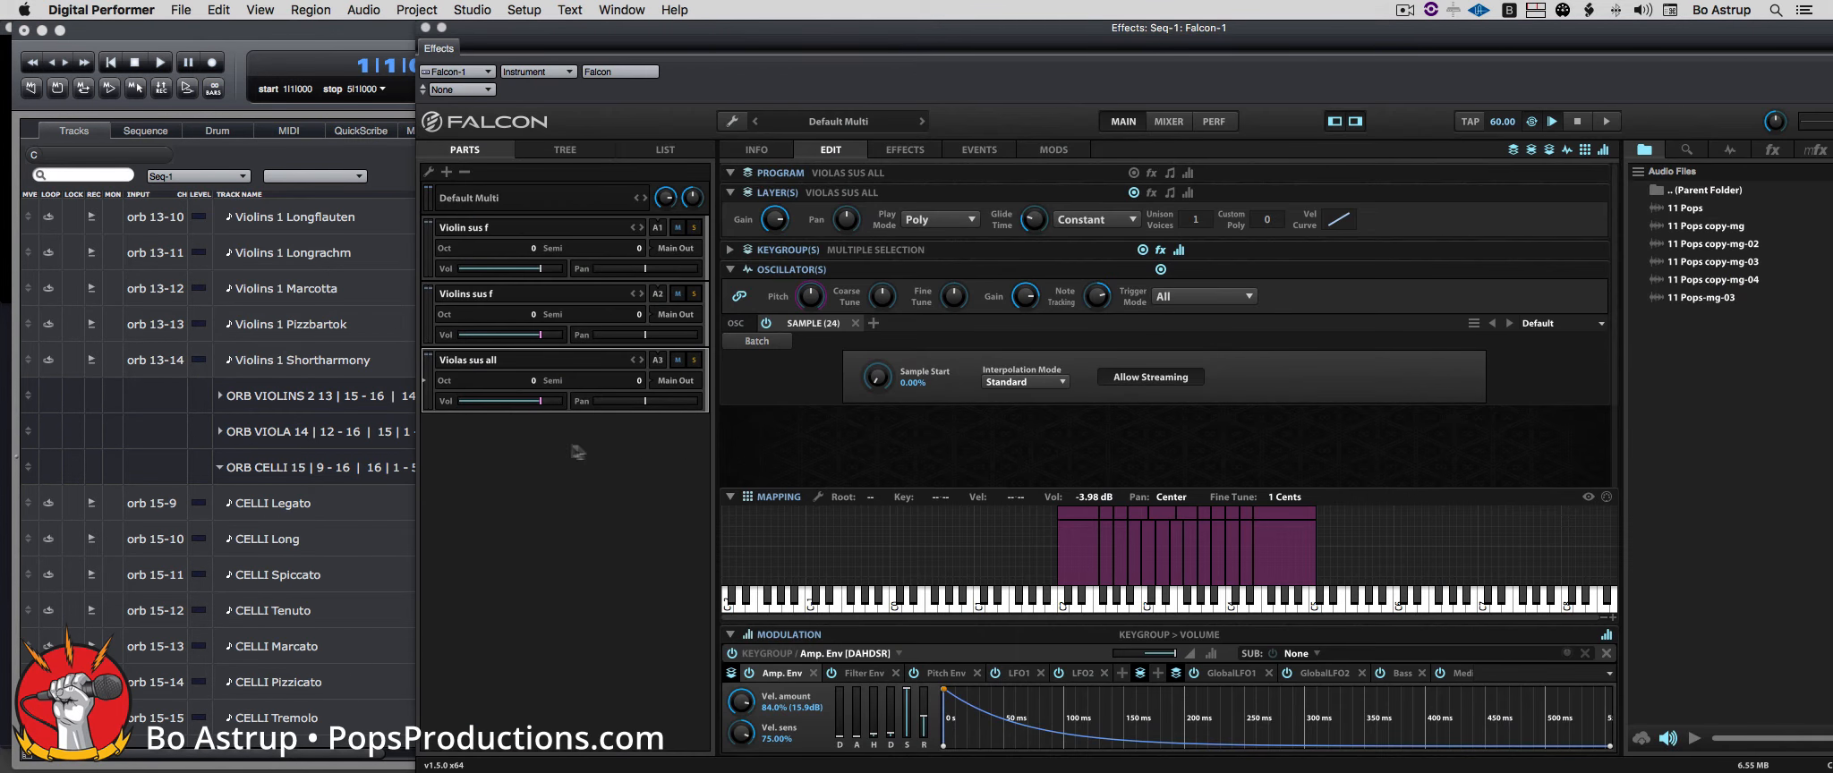
left_click(449, 174)
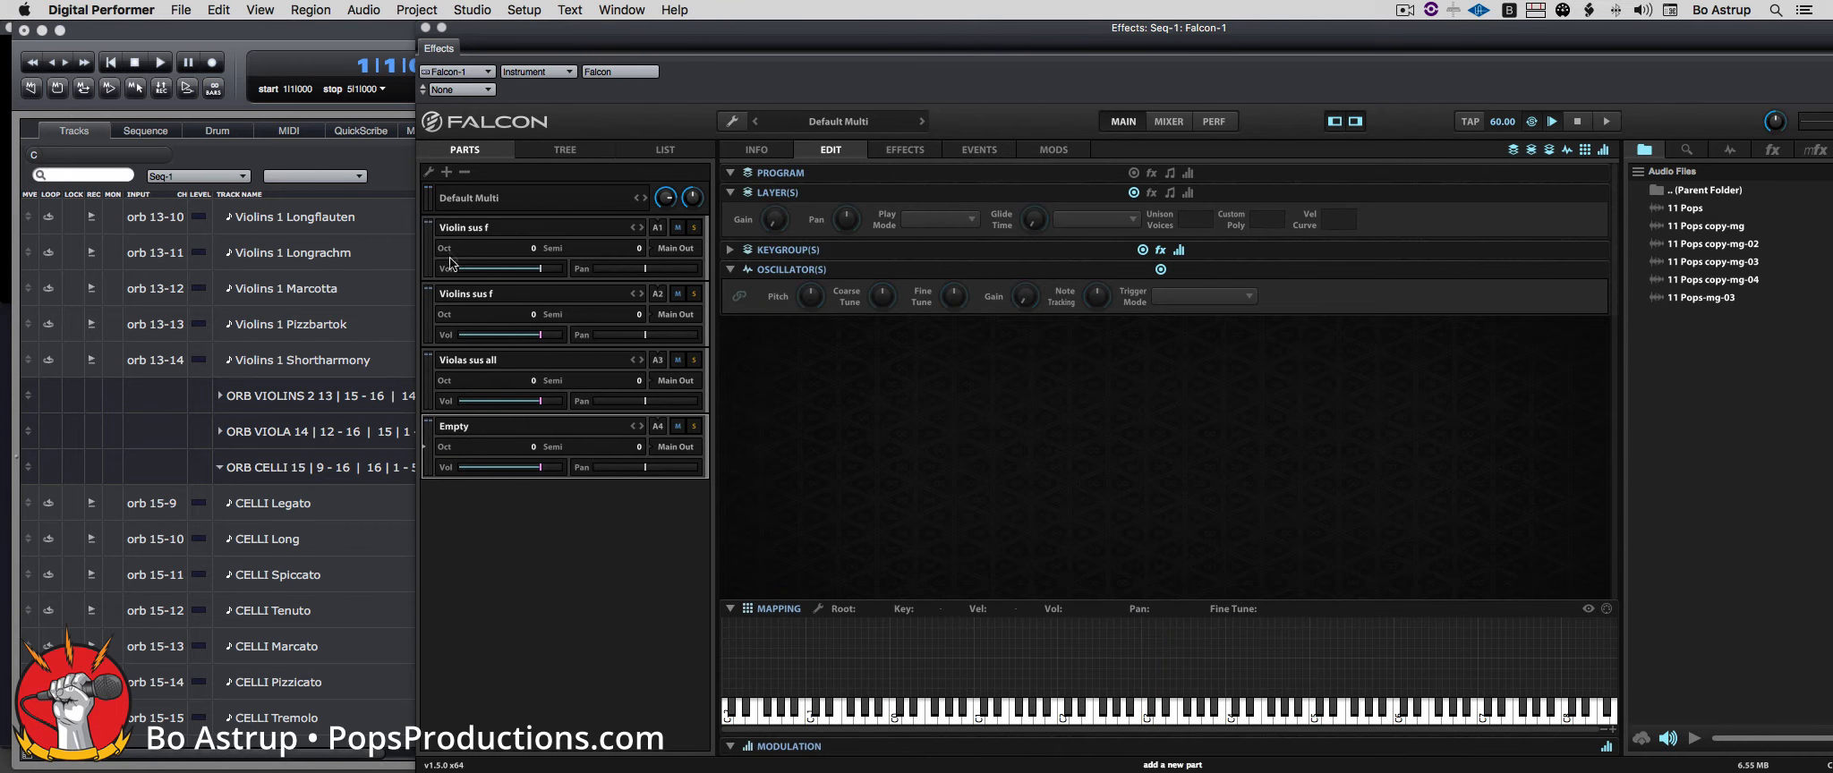
double_click(475, 428)
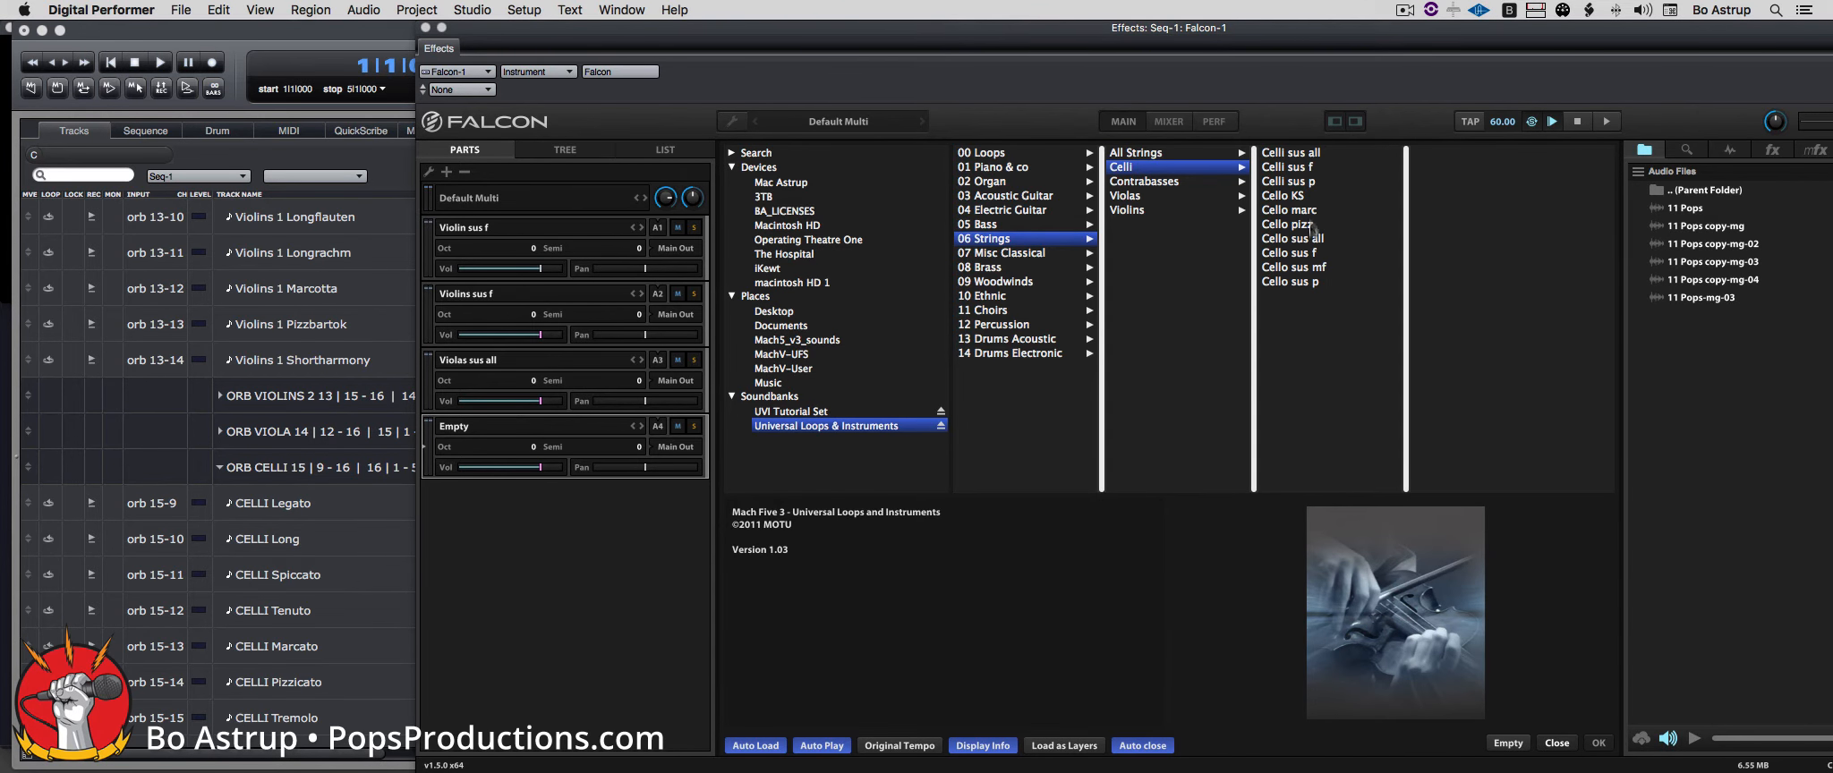
double_click(1305, 152)
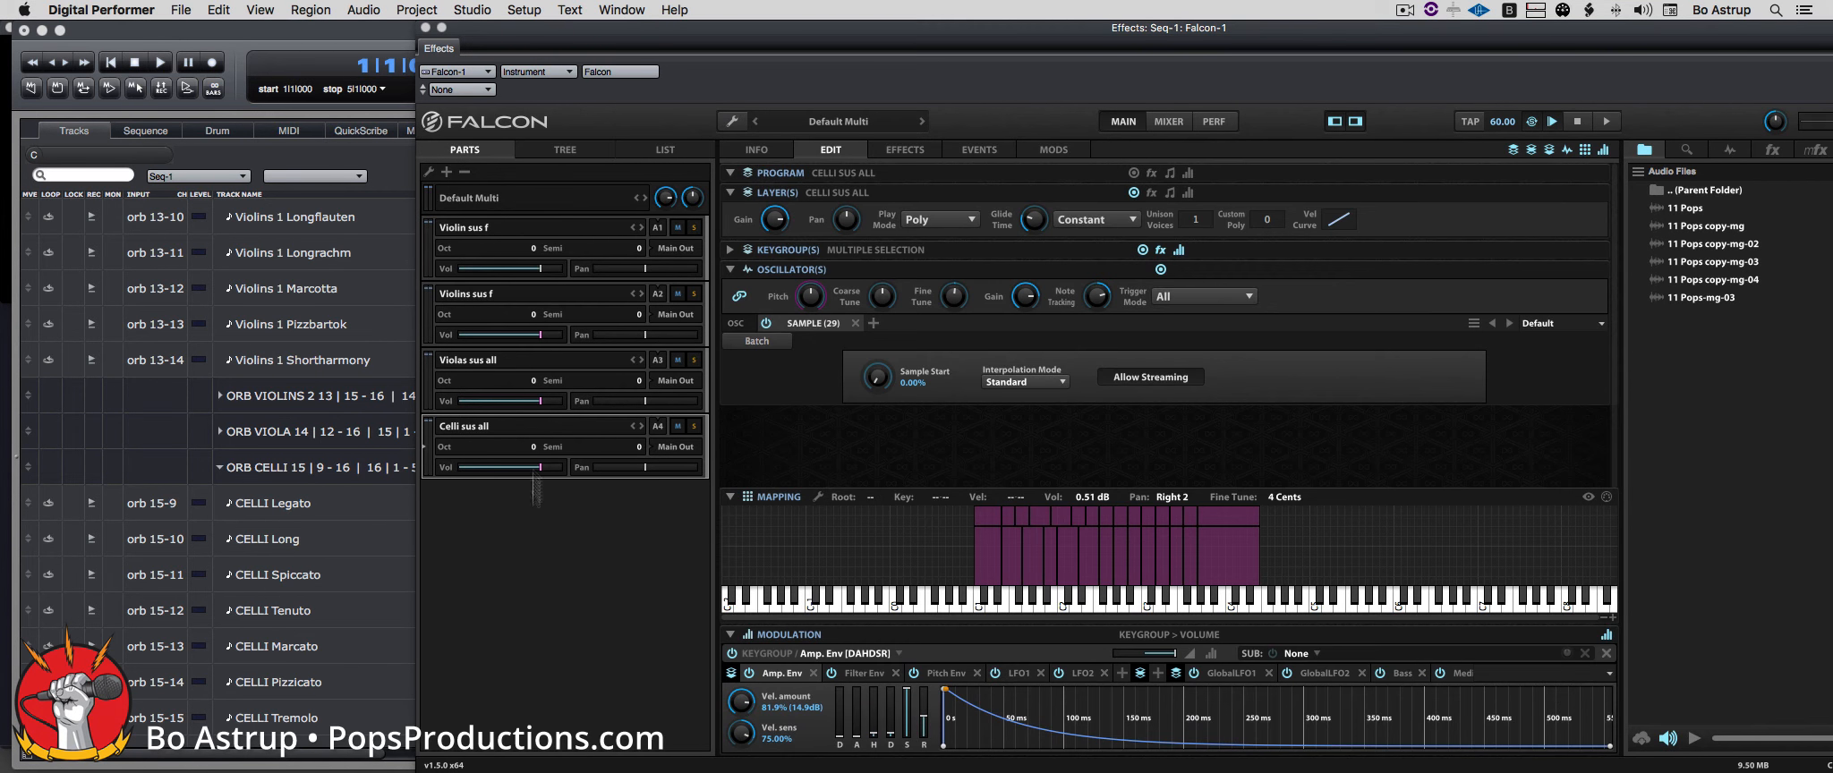
left_click_drag(580, 38, 875, 38)
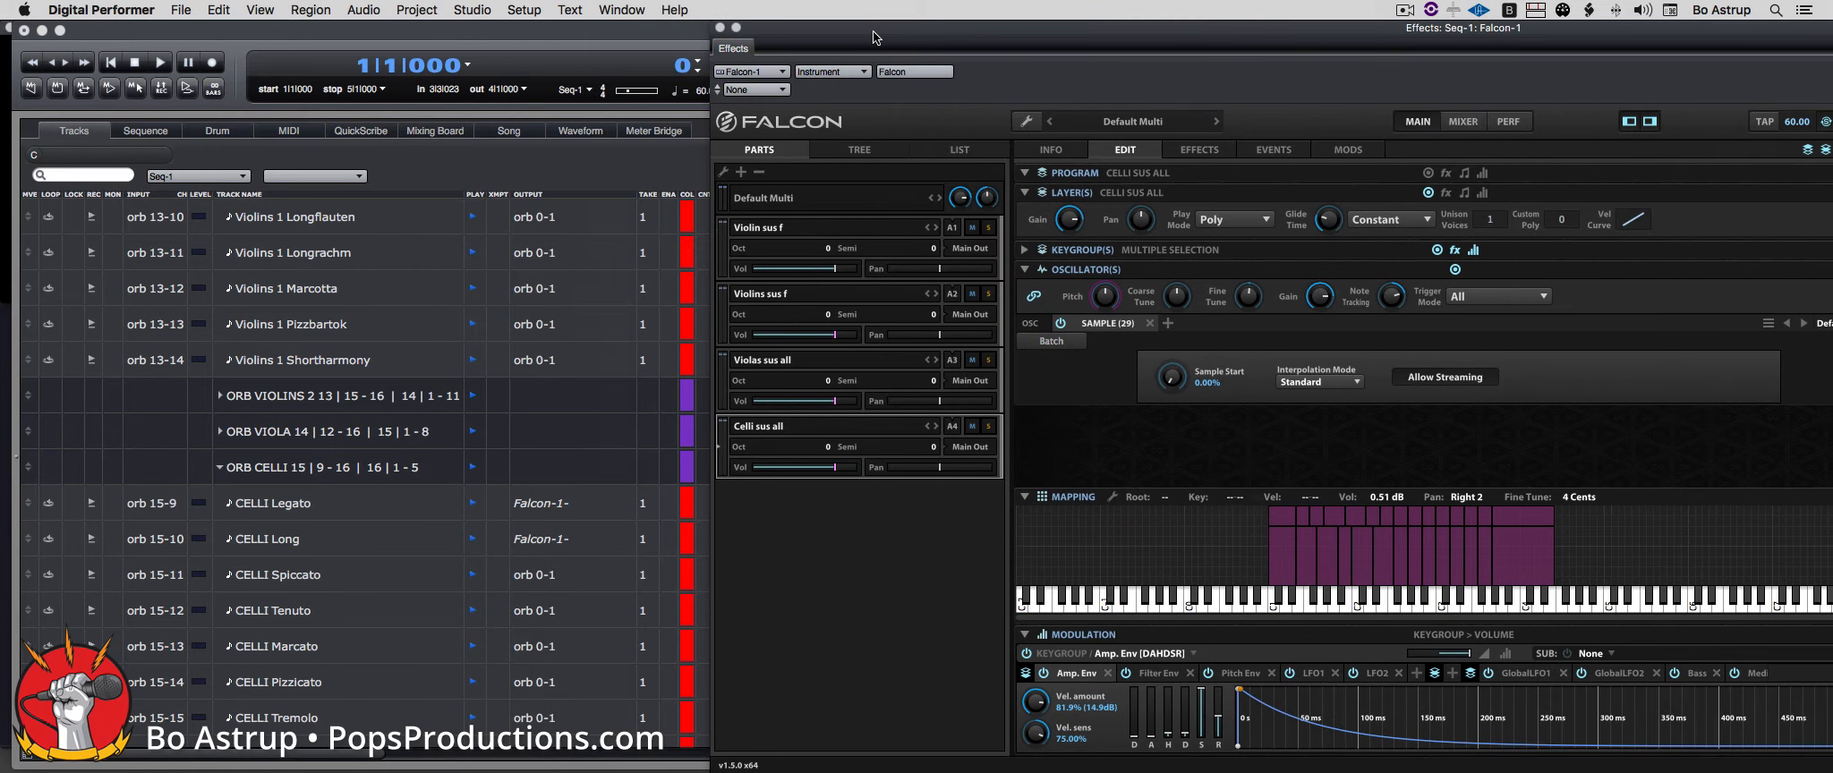
Step: Record-enable the CELLI Legato and CELLI Long tracks and route both outputs to Falcon-1 channel 4
left_click(90, 504)
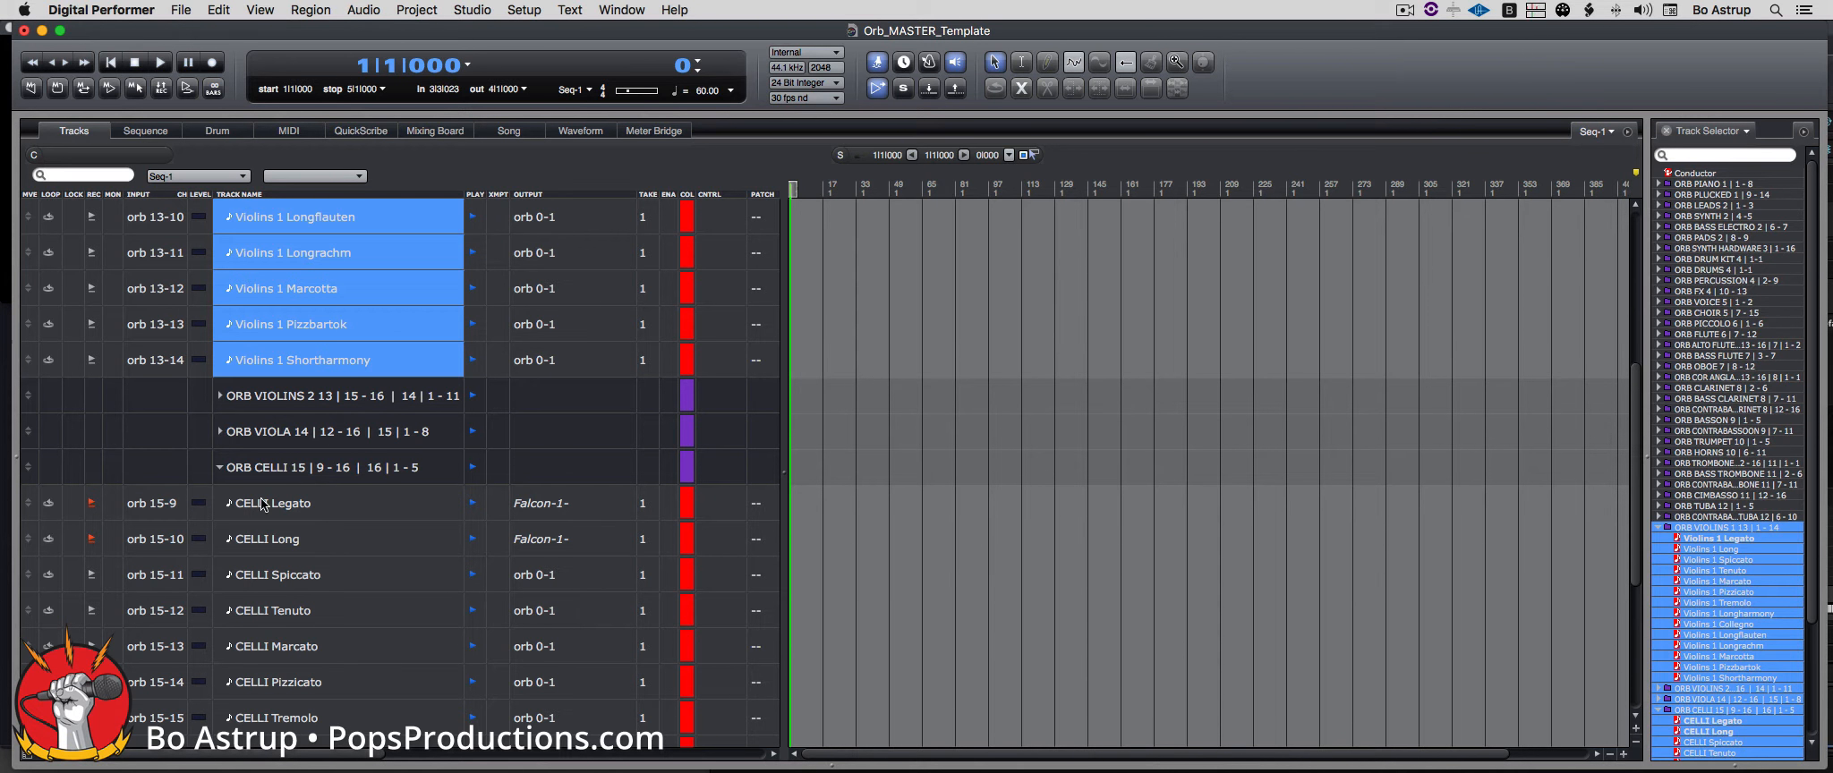
left_click(555, 508)
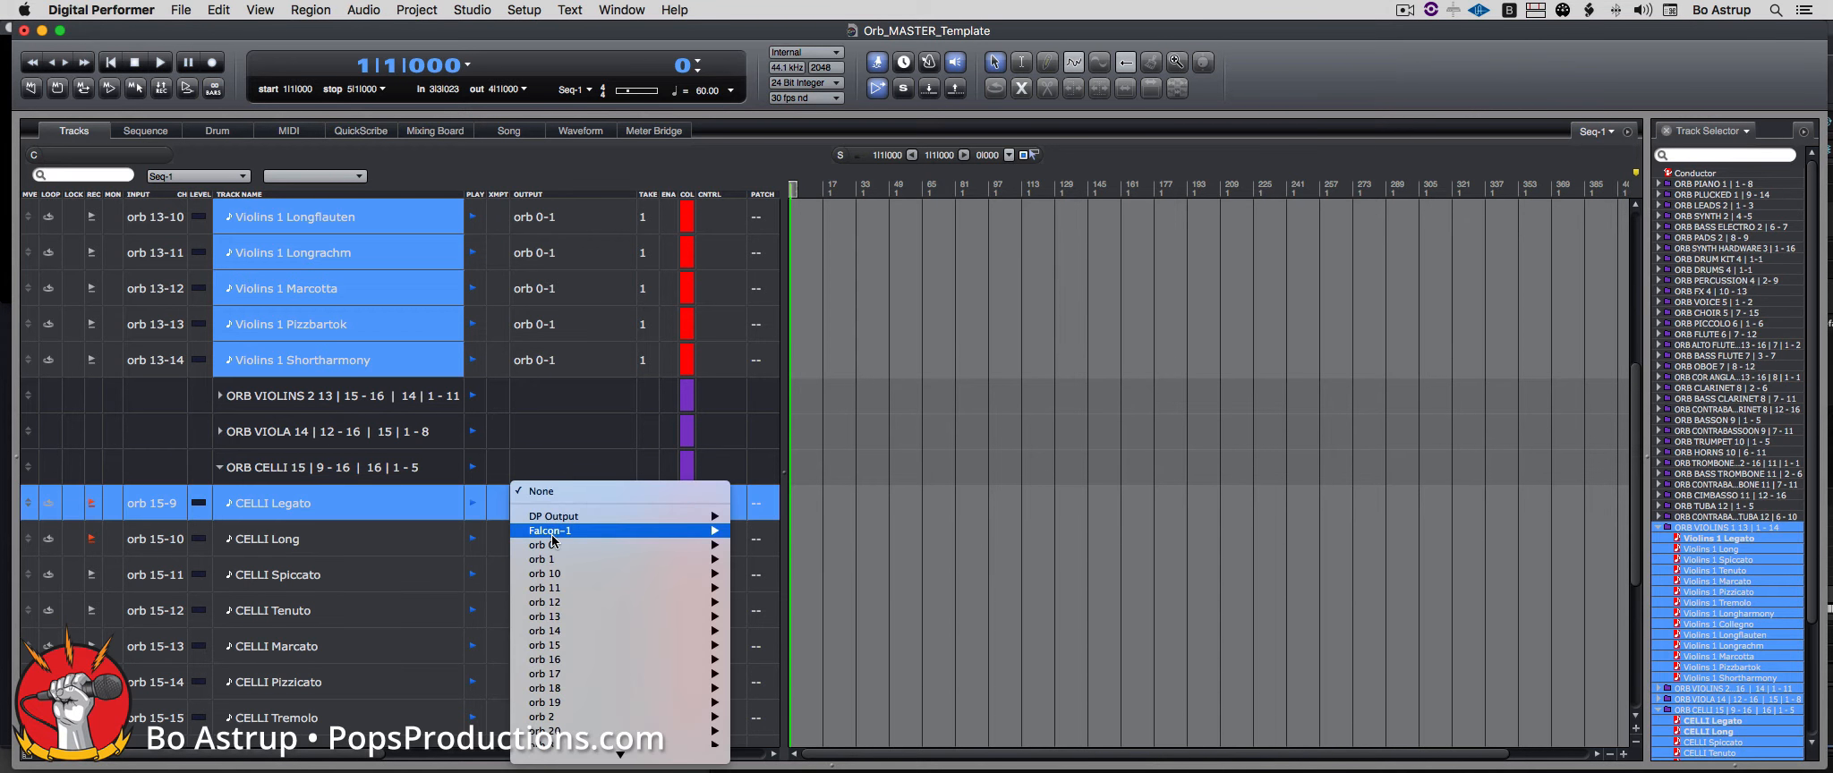
mouse_move(681, 531)
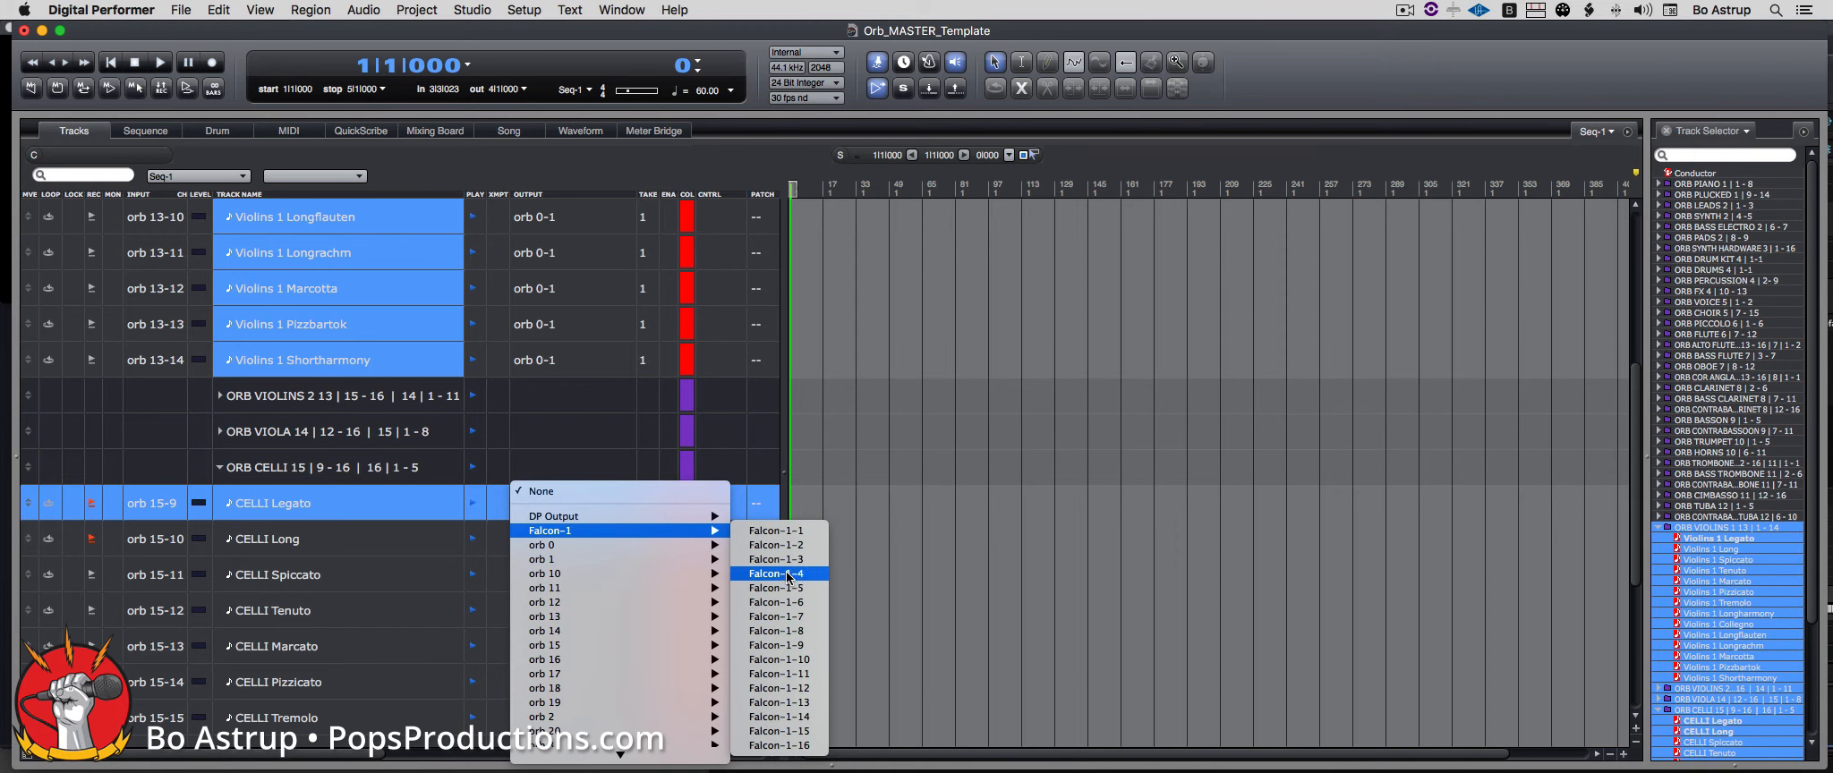
left_click(777, 574)
left_click(557, 548)
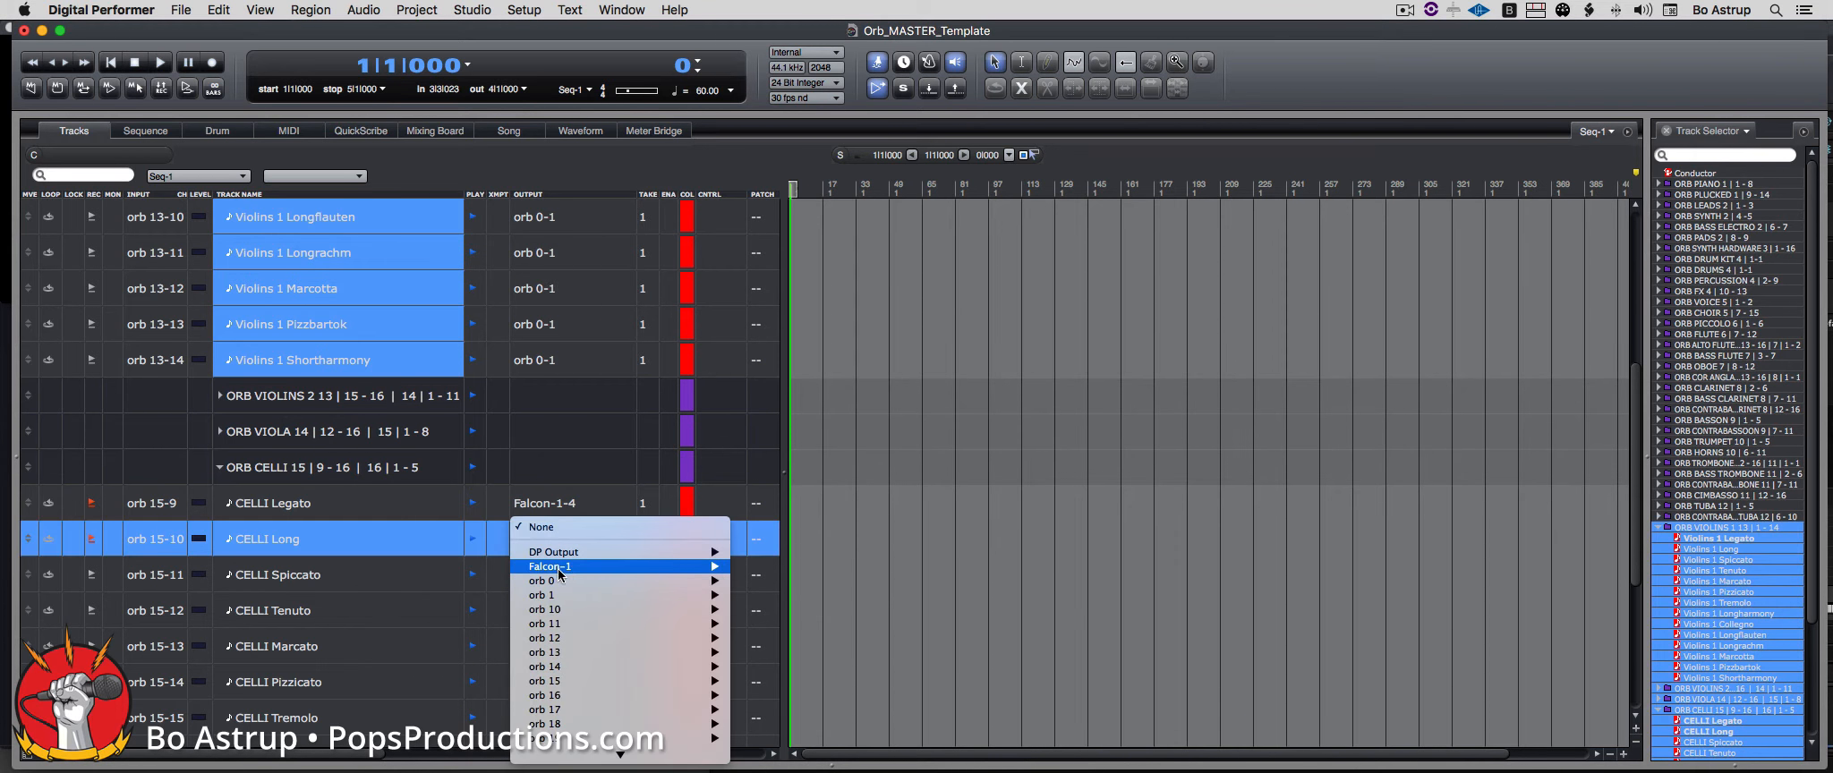
mouse_move(563, 570)
left_click(759, 582)
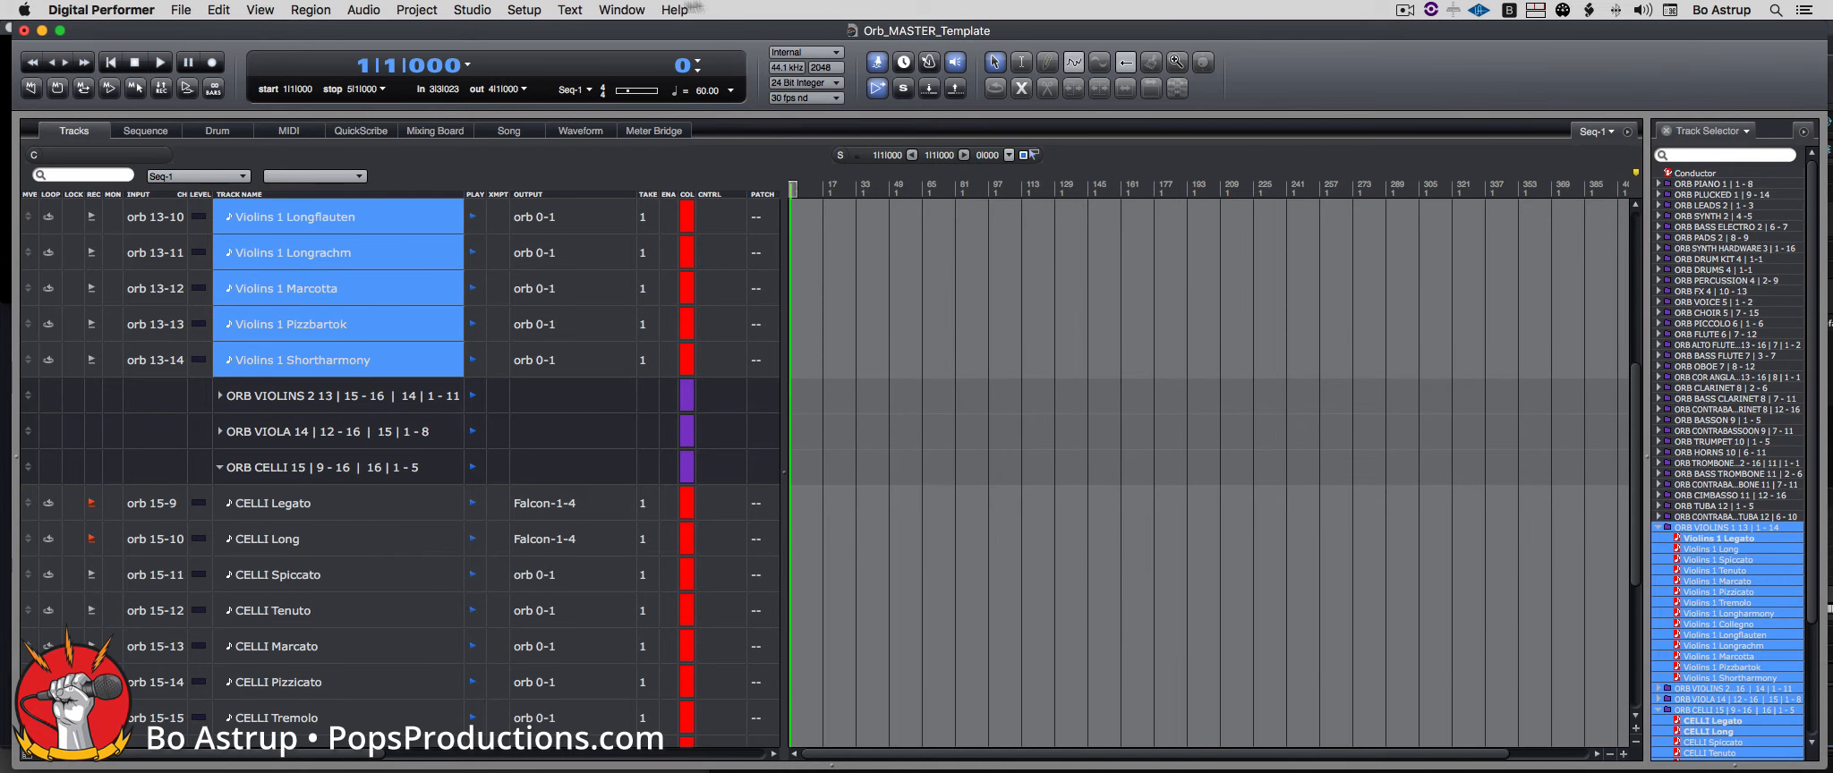
Step: Add a fifth part to Falcon and load Contrabasses sus all from the Contrabasses strings into it
left_click(630, 10)
left_click(664, 335)
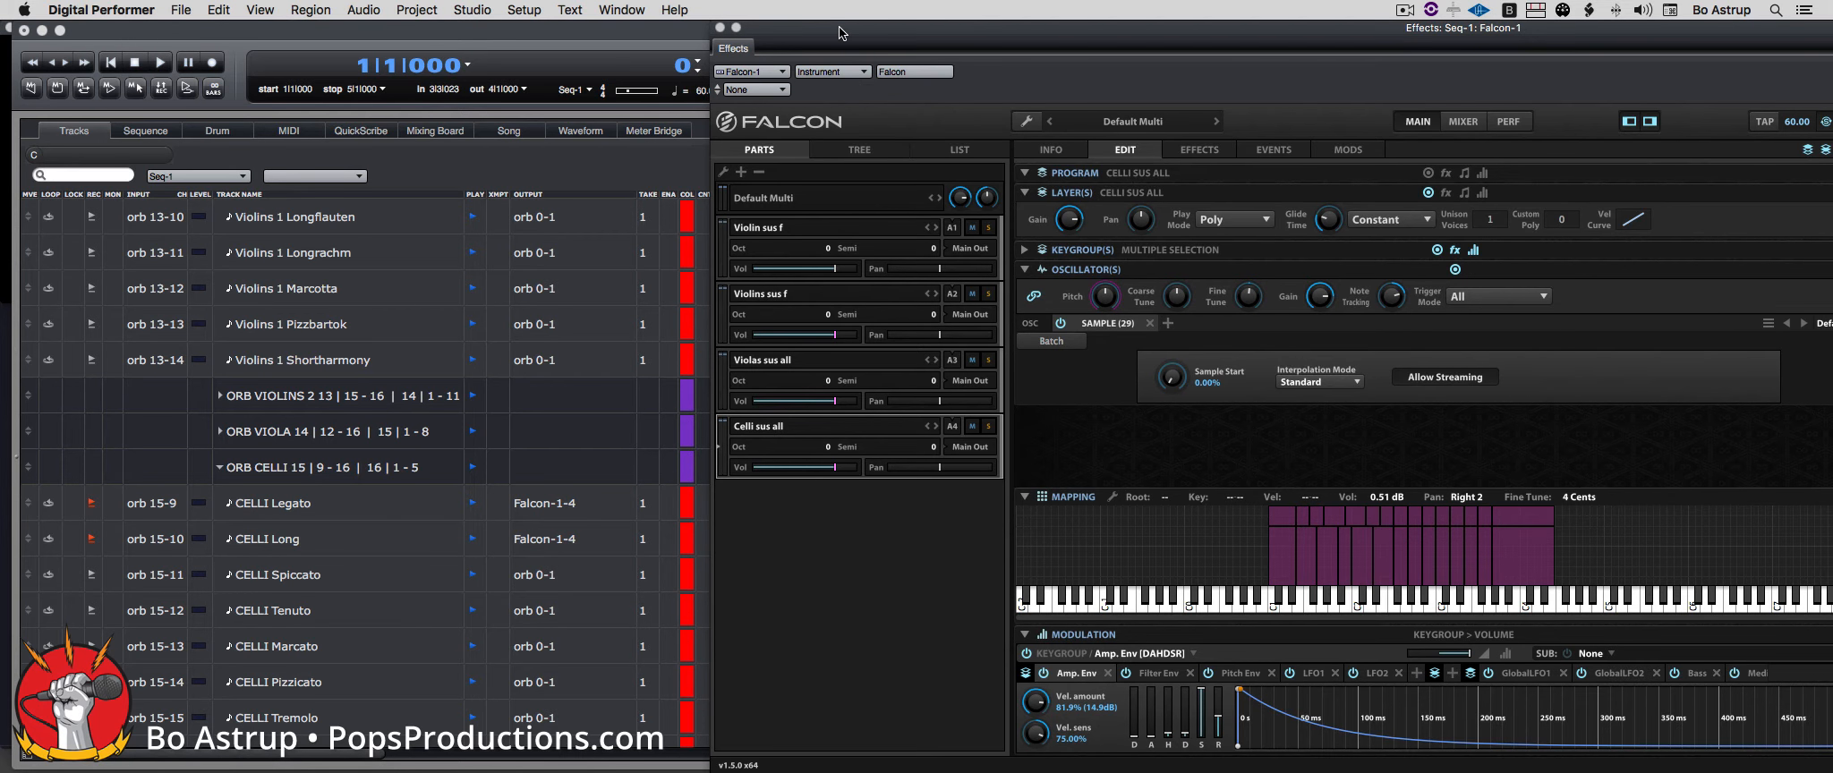
left_click(740, 170)
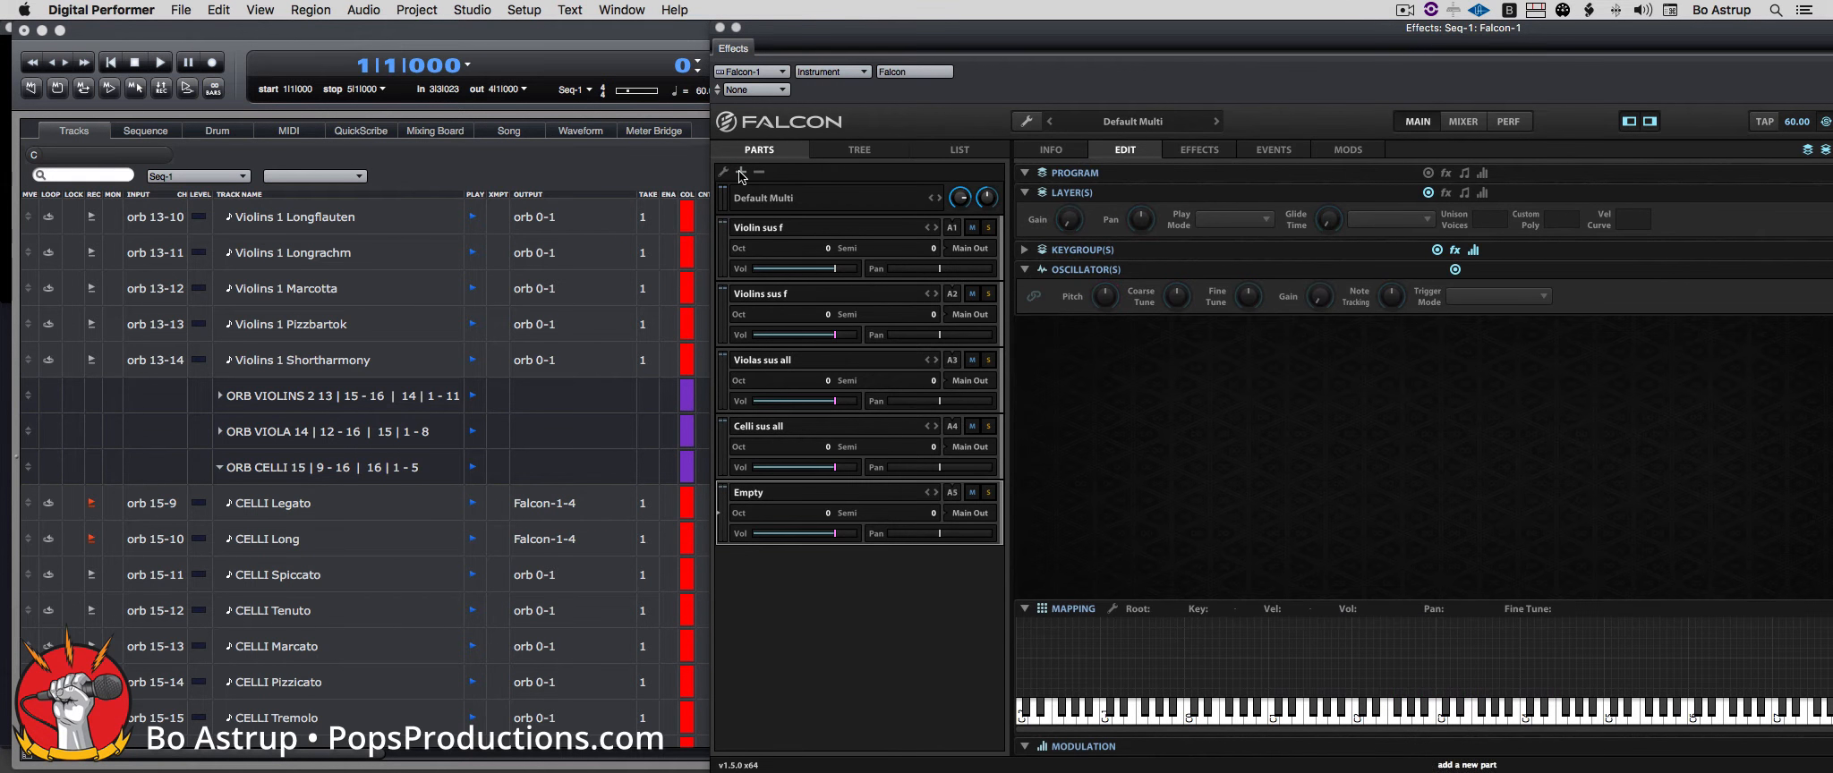
double_click(764, 495)
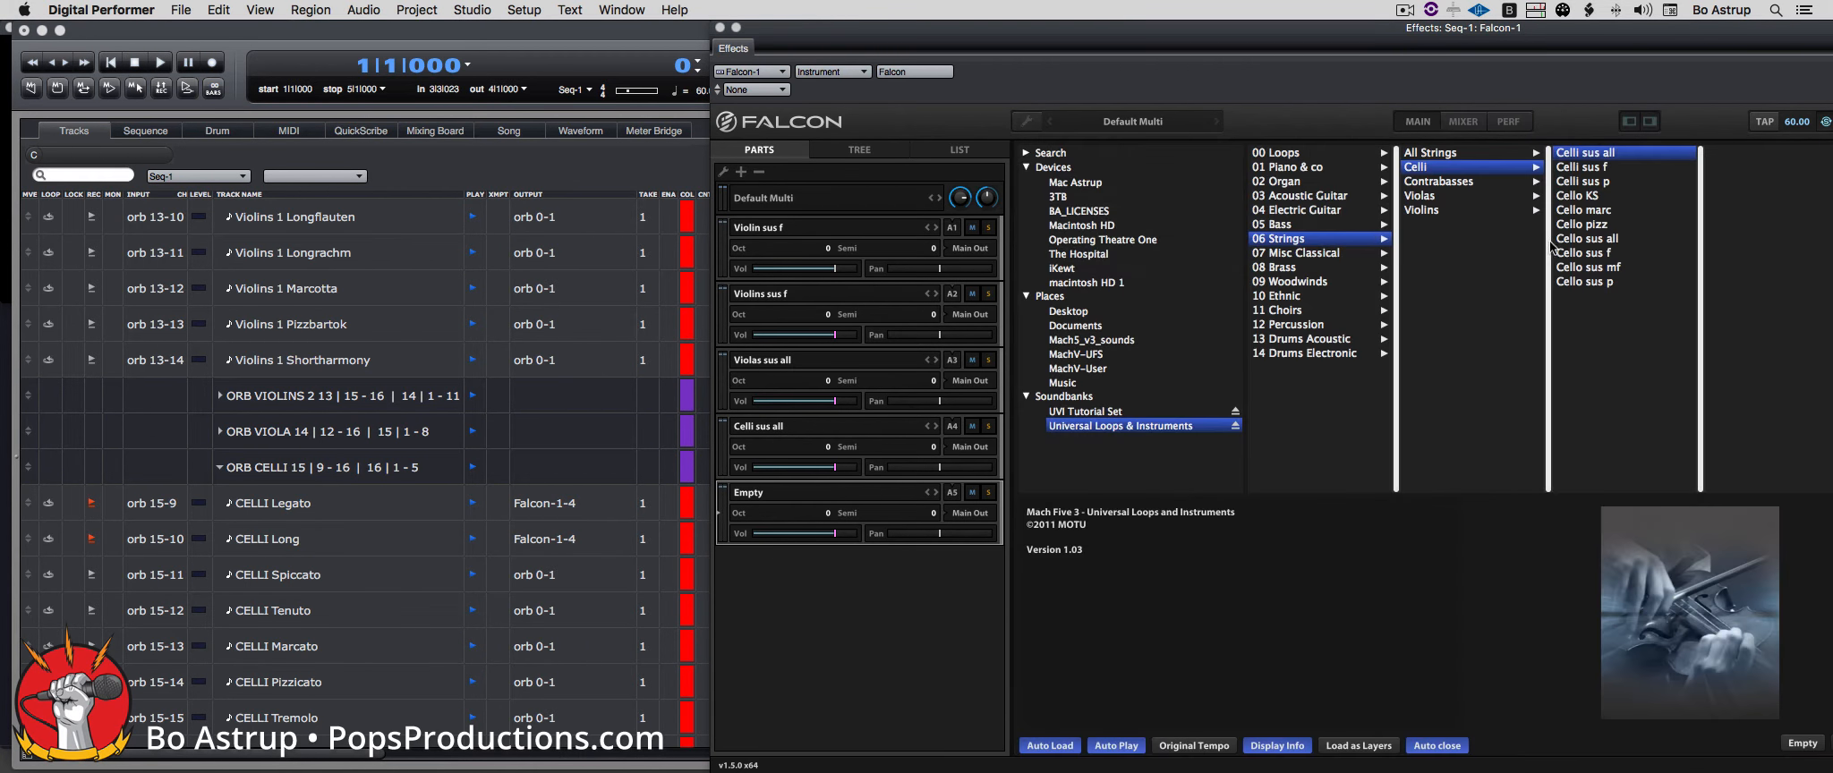
left_click(1464, 184)
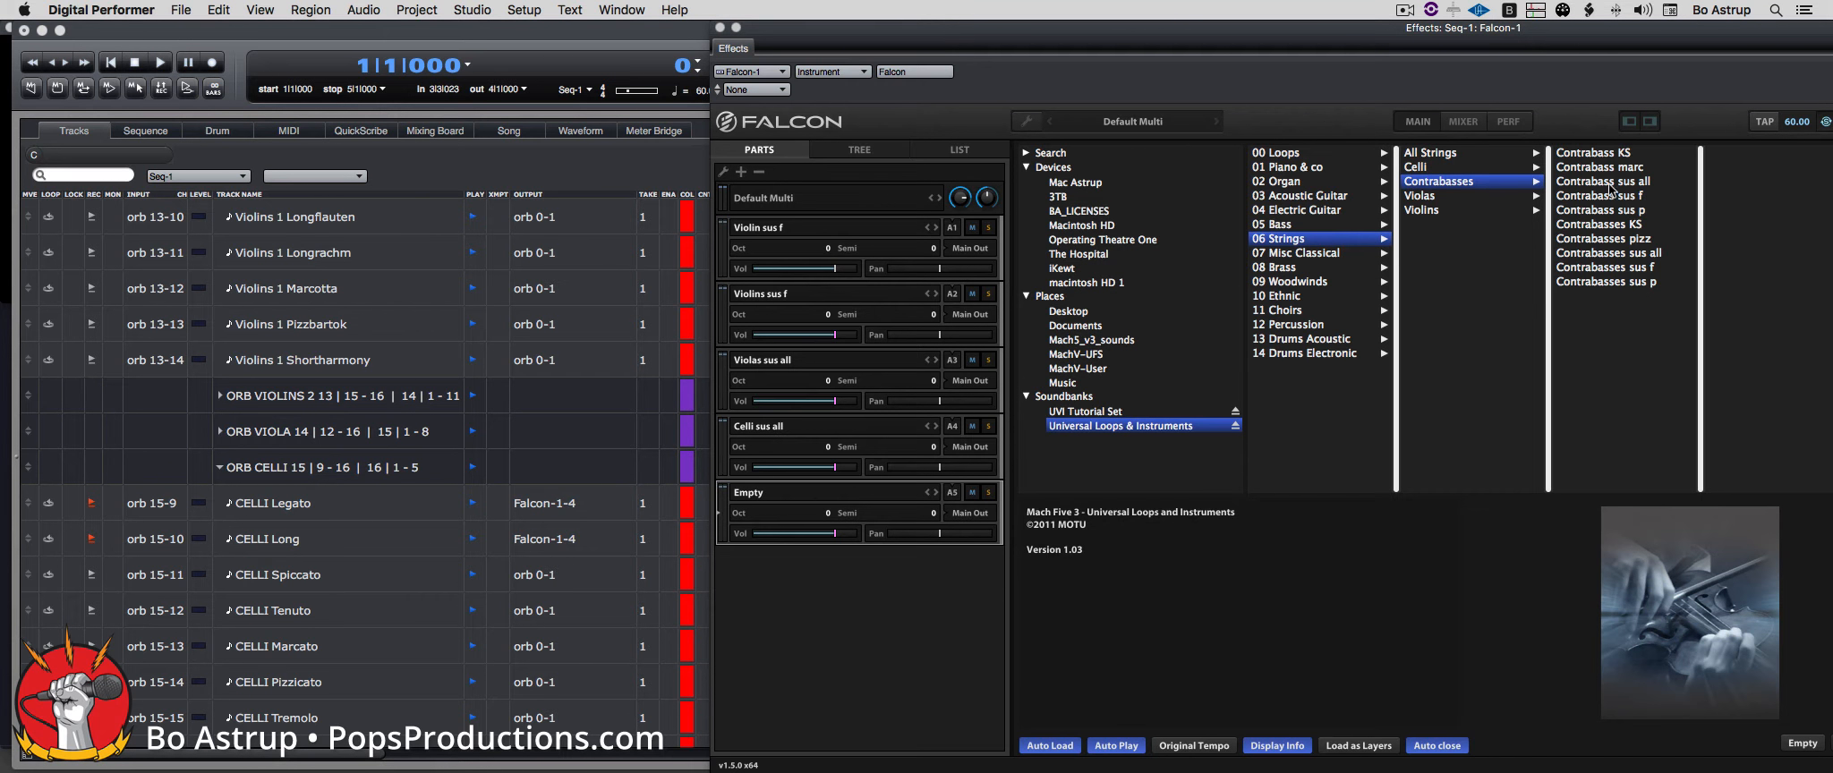
left_click(1616, 254)
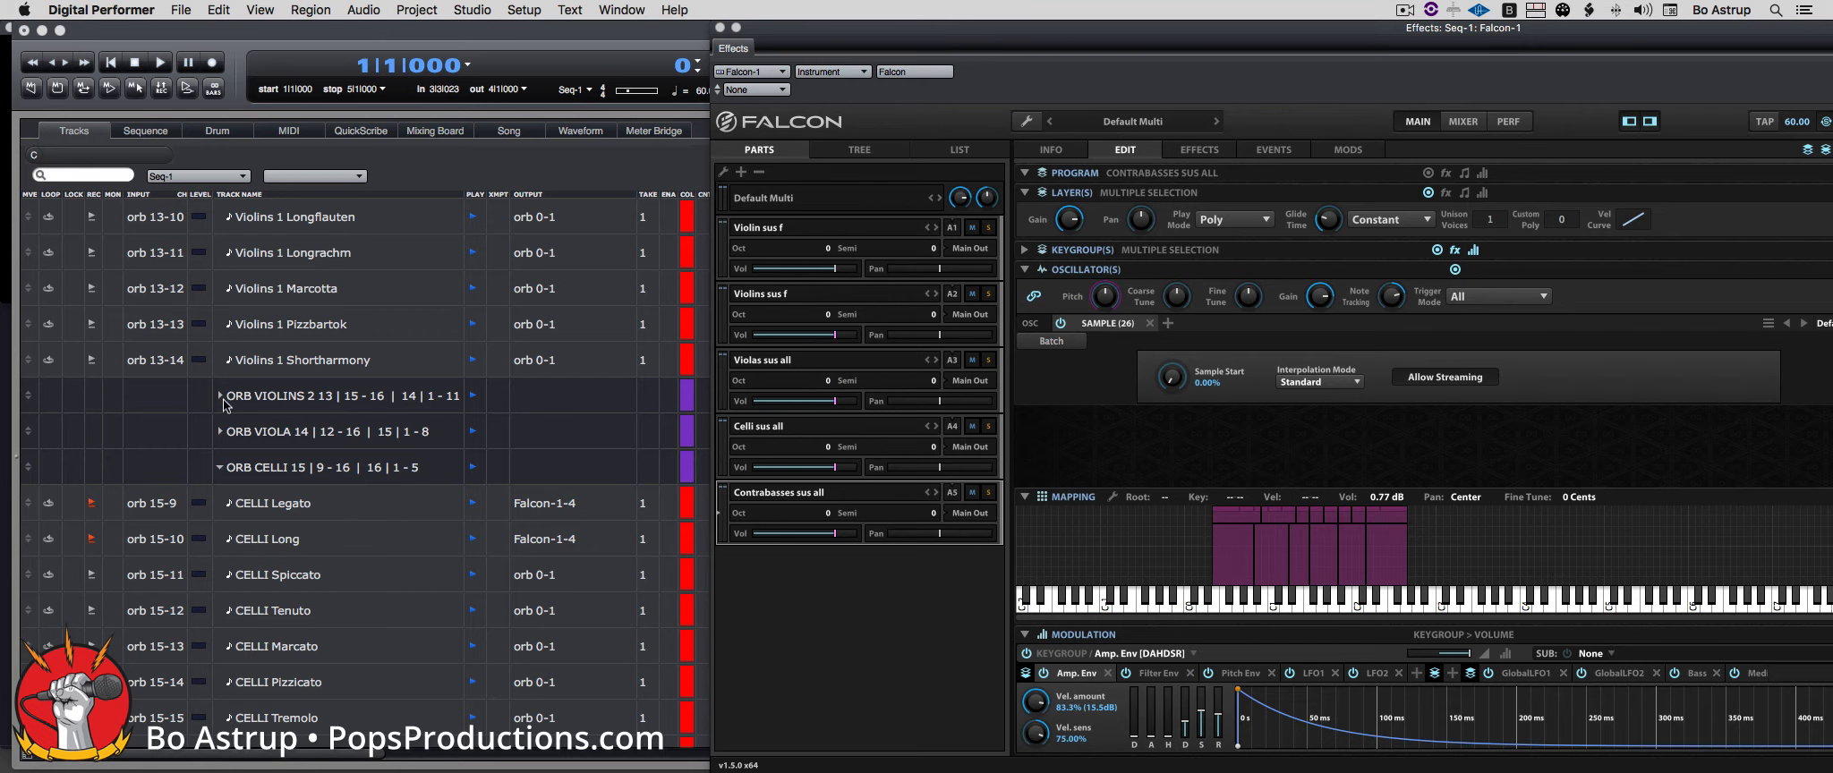
Step: Show the ORB BASS tracks instead of the ORB CELLI ones and check the Double Bass clips' port and channel in Orb Composer
left_click(219, 467)
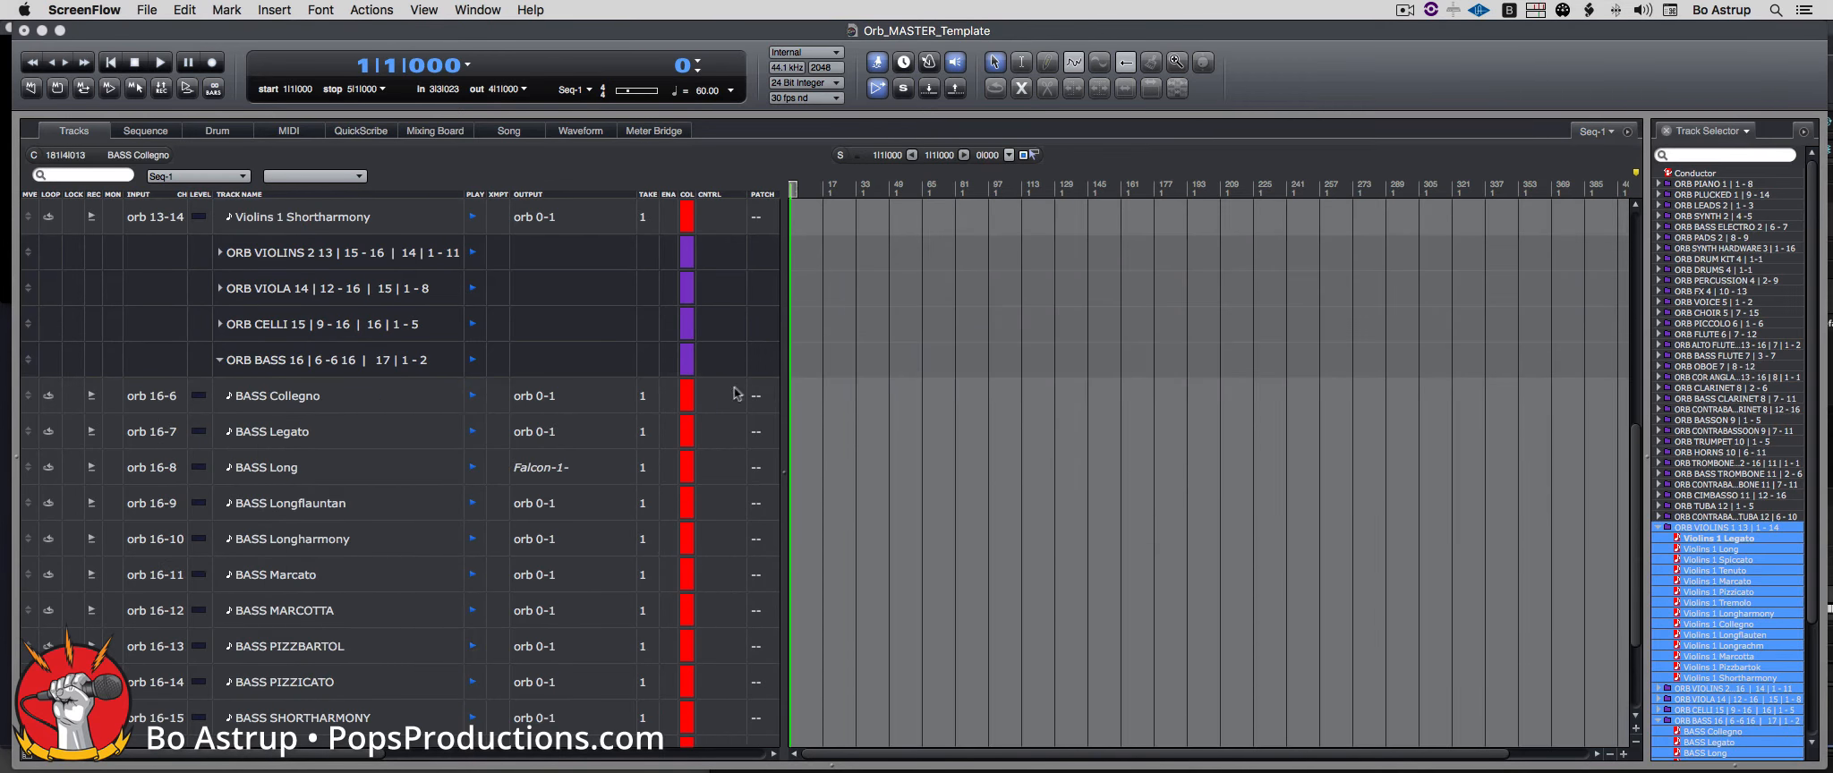
key("super+Tab")
key("super+Tab")
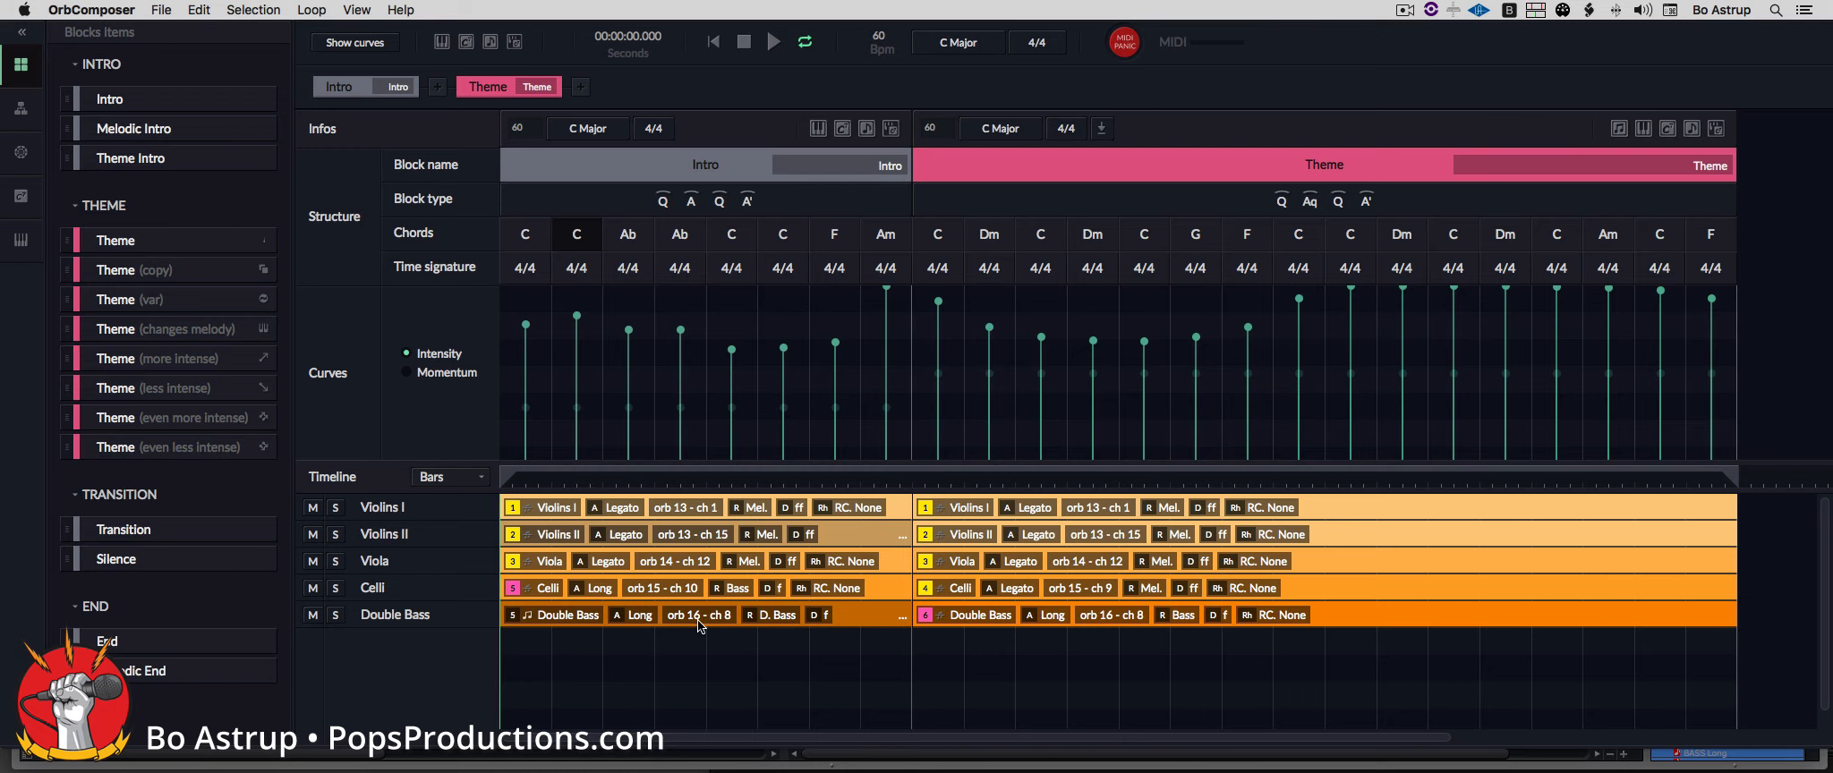
key("super+Tab")
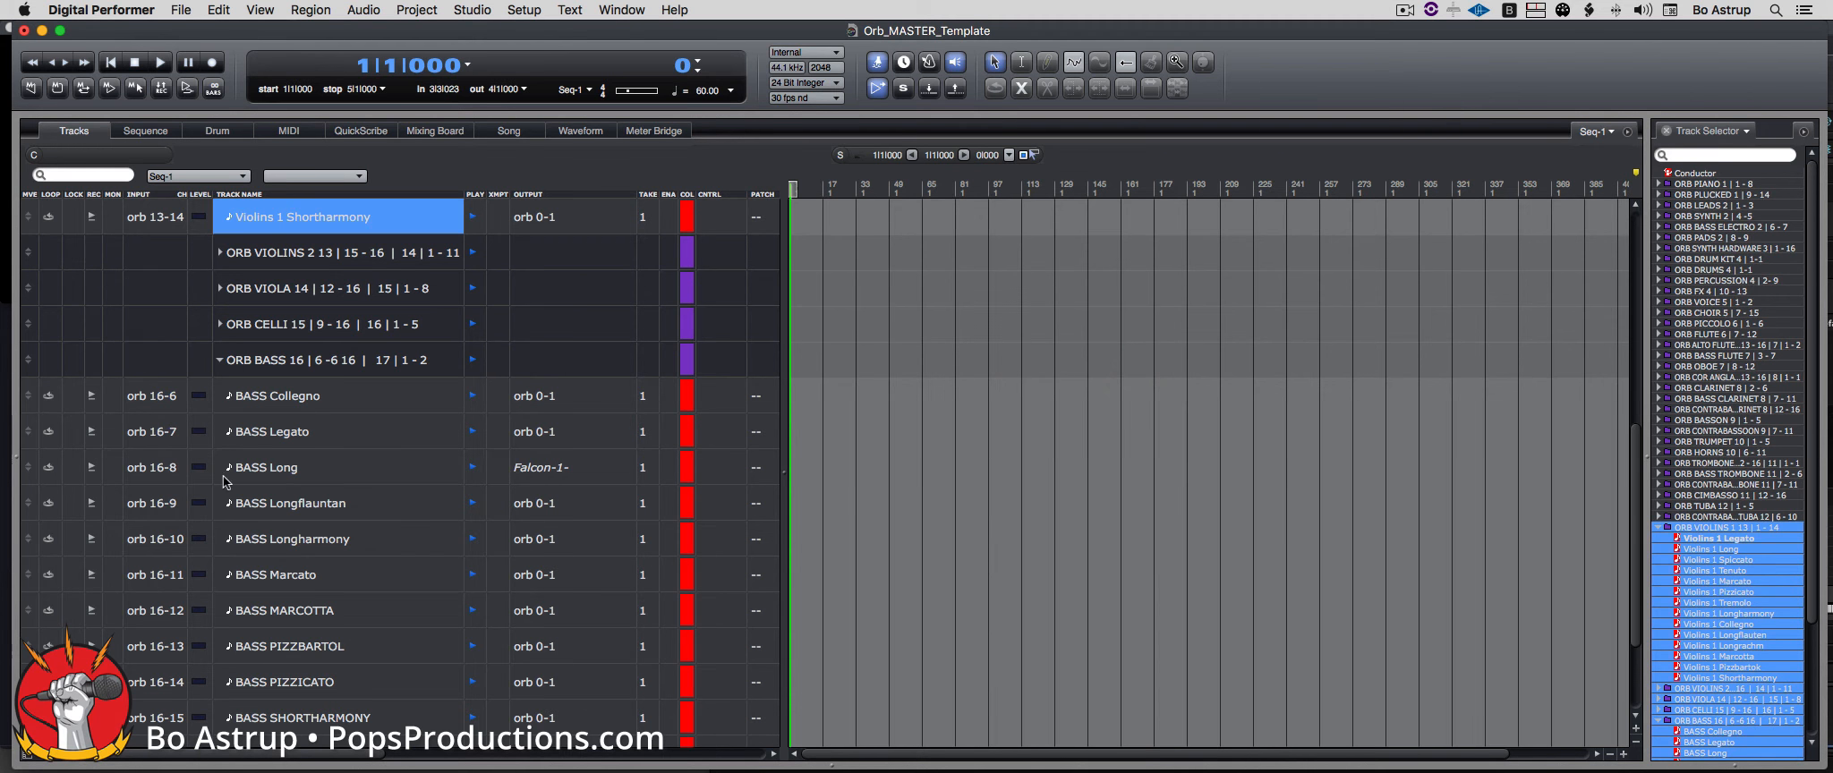
Step: Record-enable the BASS Long track and route its output to Falcon-1 channel 5
left_click(563, 484)
mouse_move(561, 494)
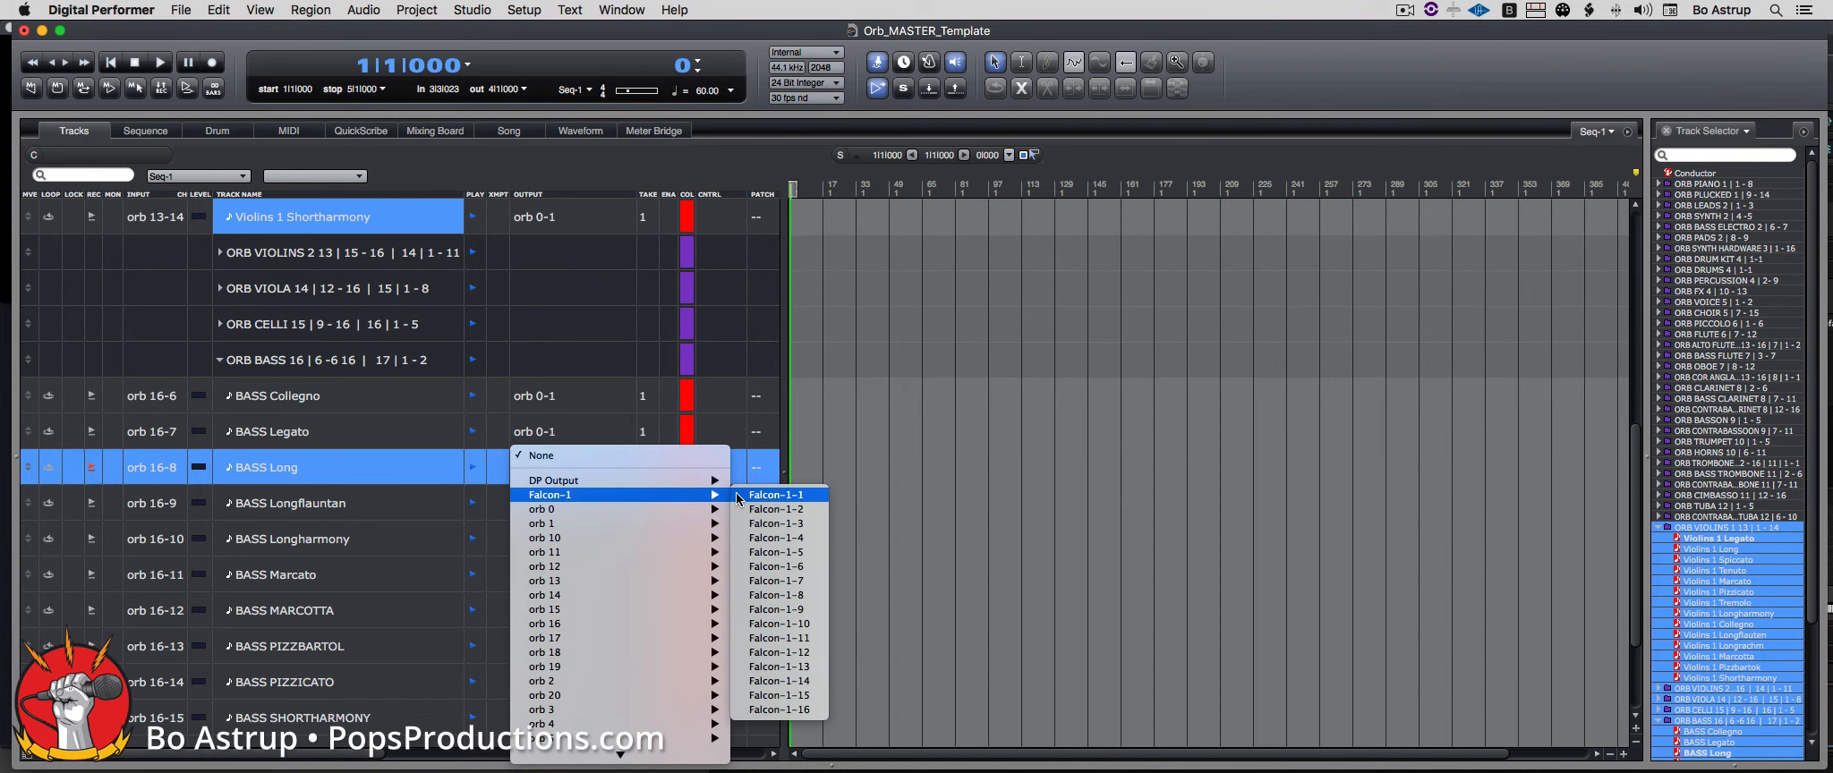
left_click(776, 553)
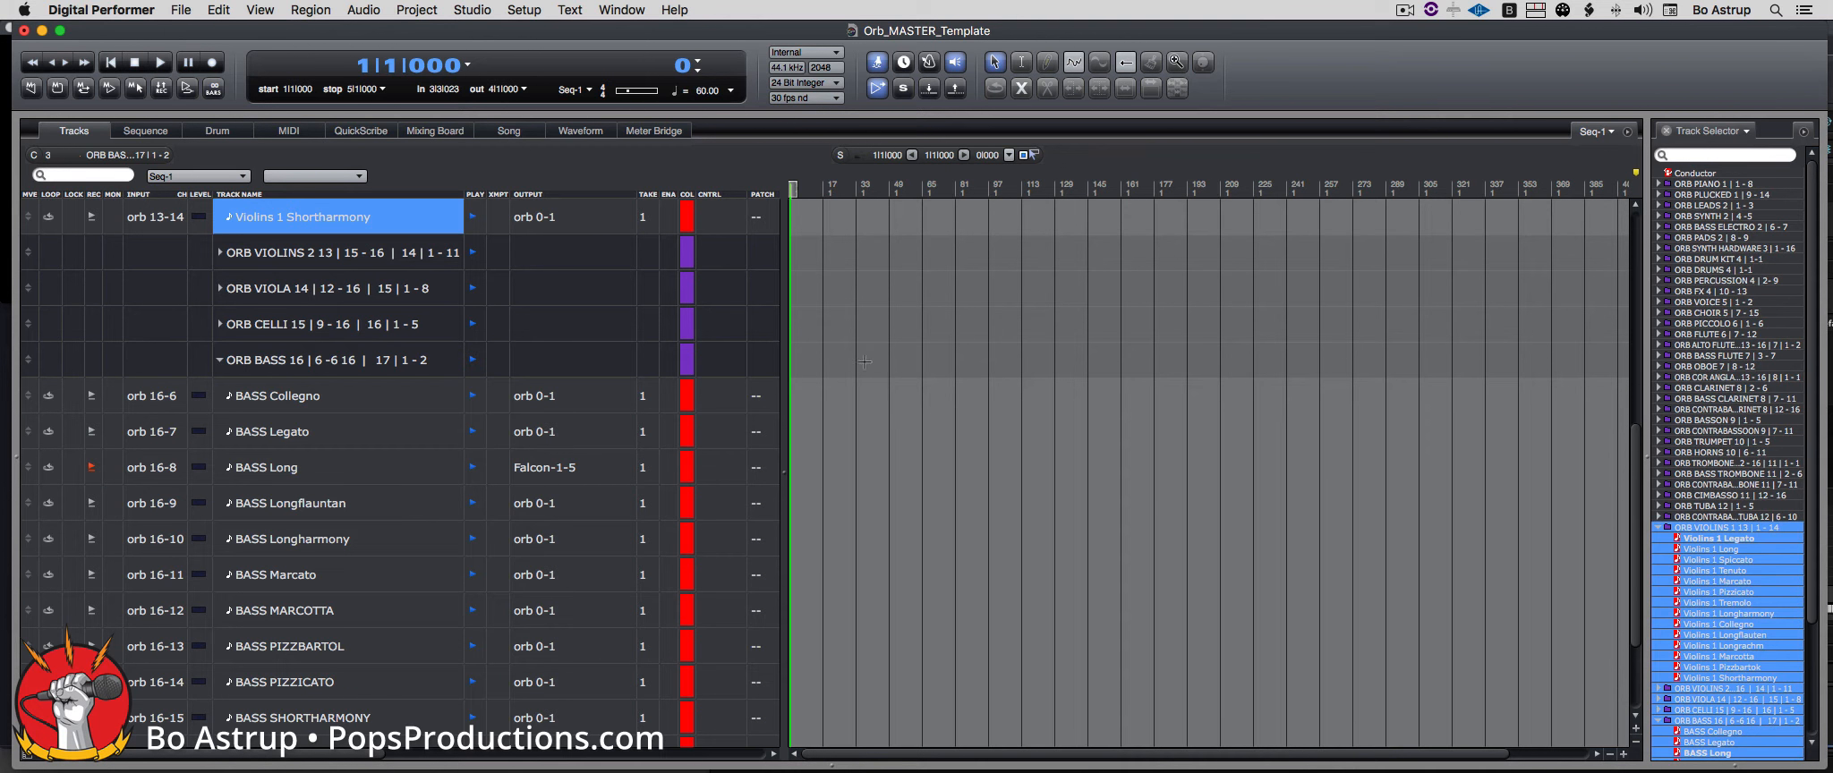
Step: Bring up the Falcon window to review its loaded string parts and return to the track list
left_click(624, 11)
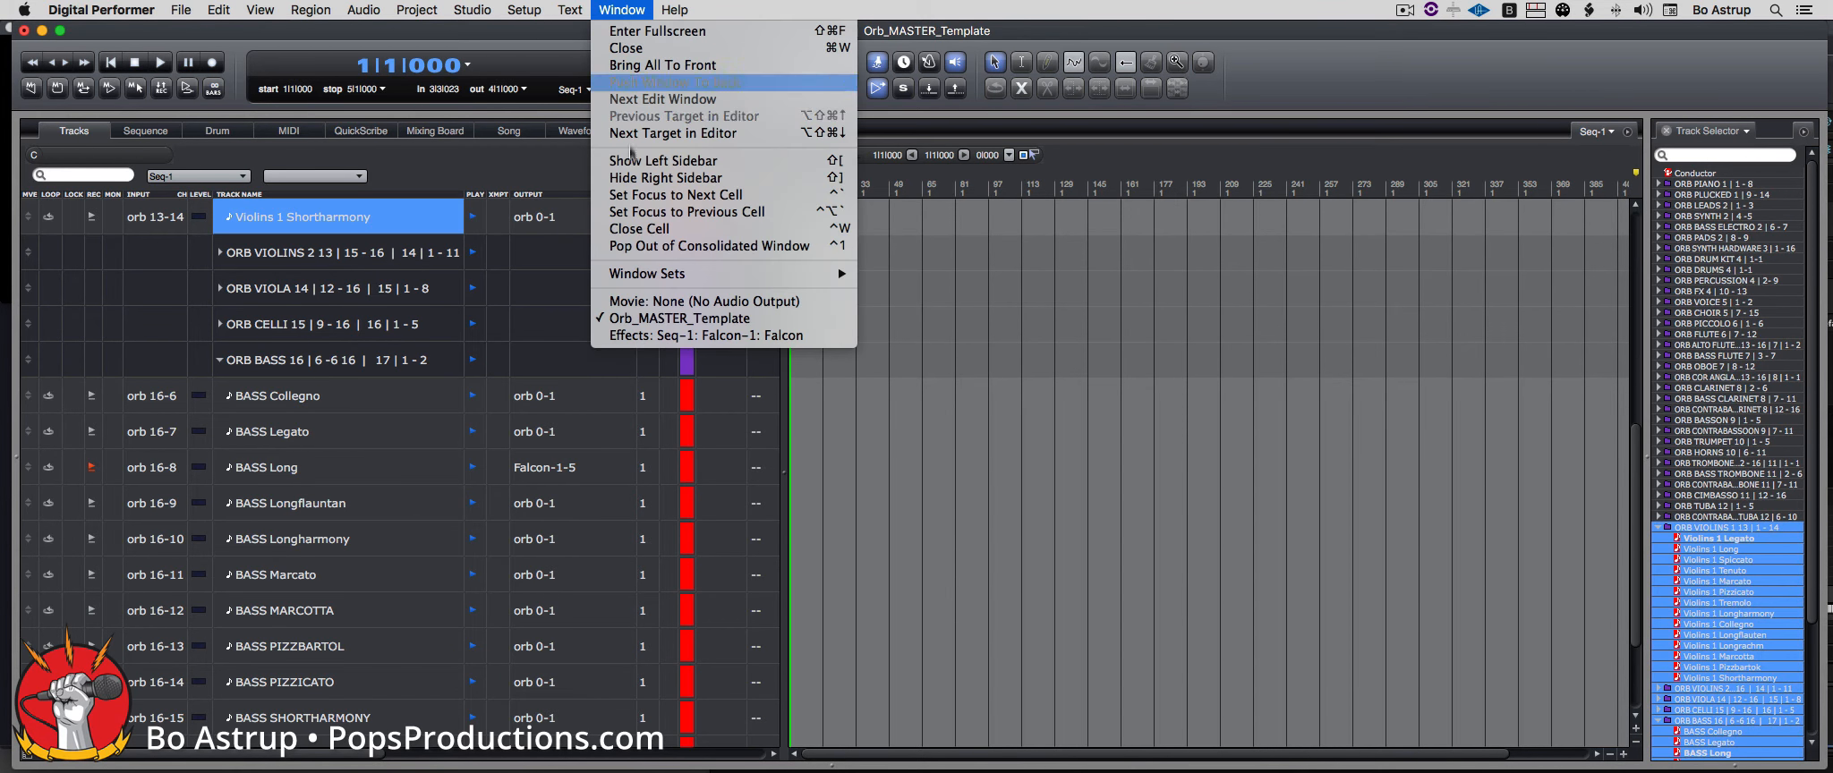
left_click(654, 330)
left_click(614, 37)
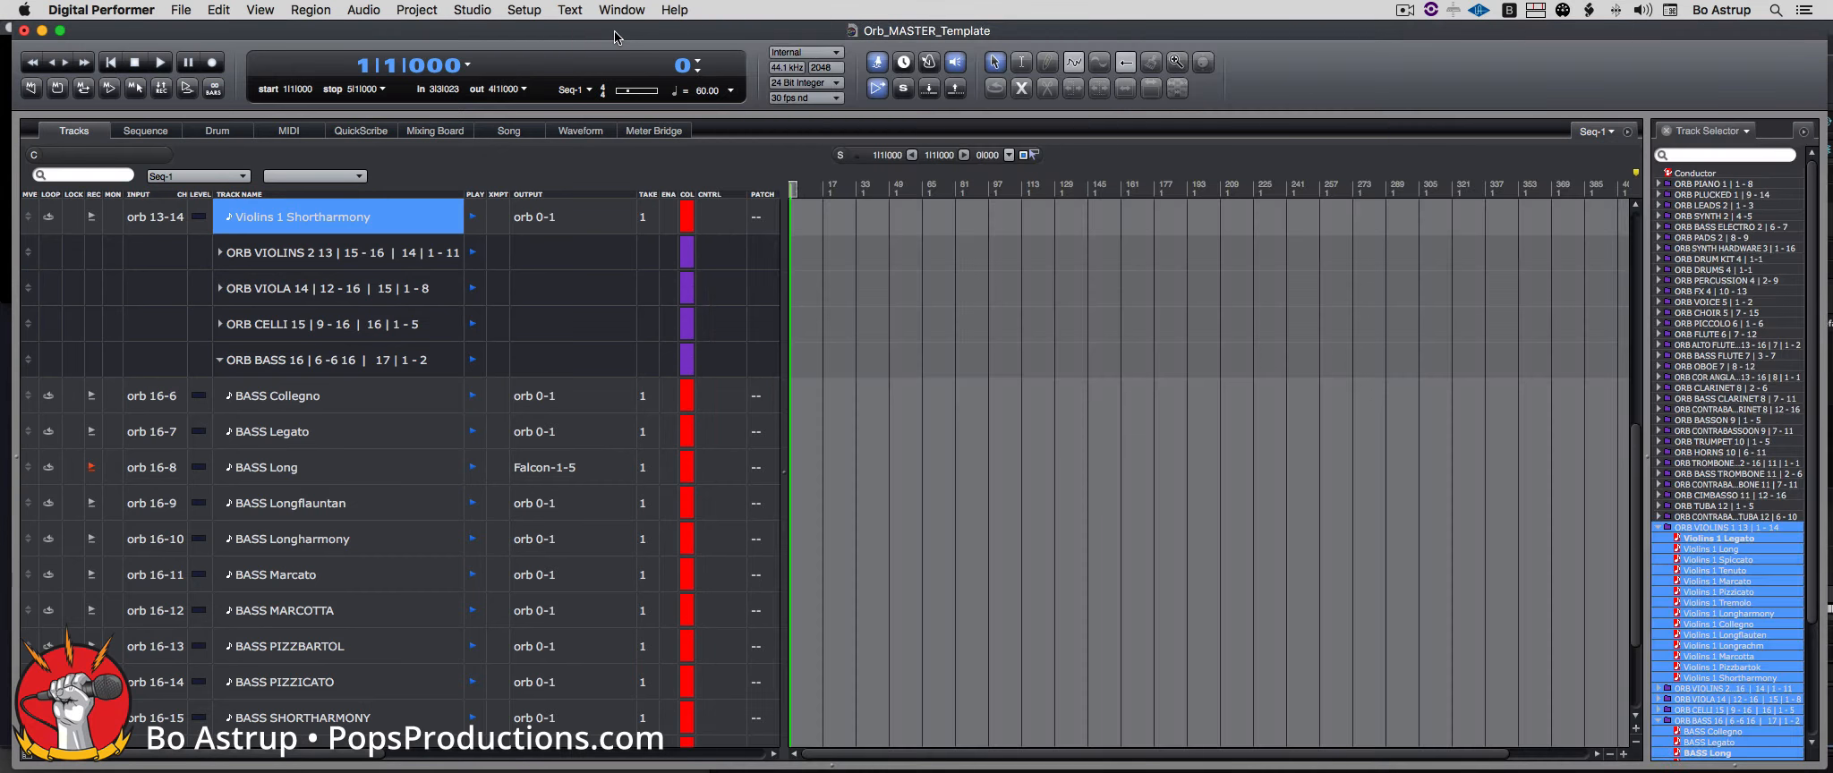
Step: Check the Event Chasing settings, including which controllers are chased, and close them
left_click(530, 9)
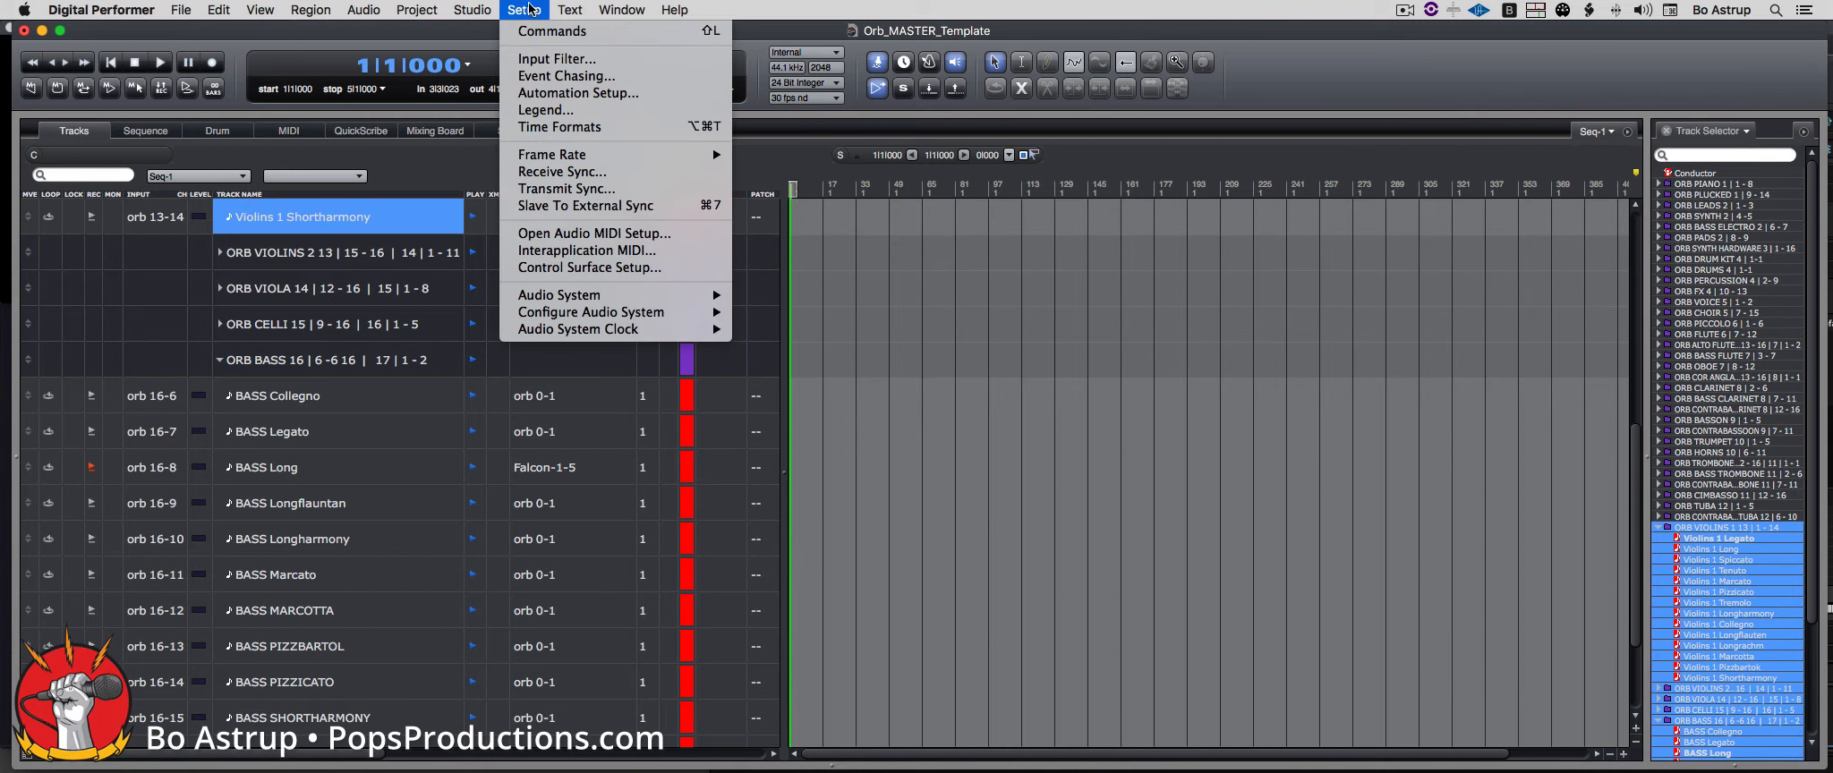
left_click(532, 78)
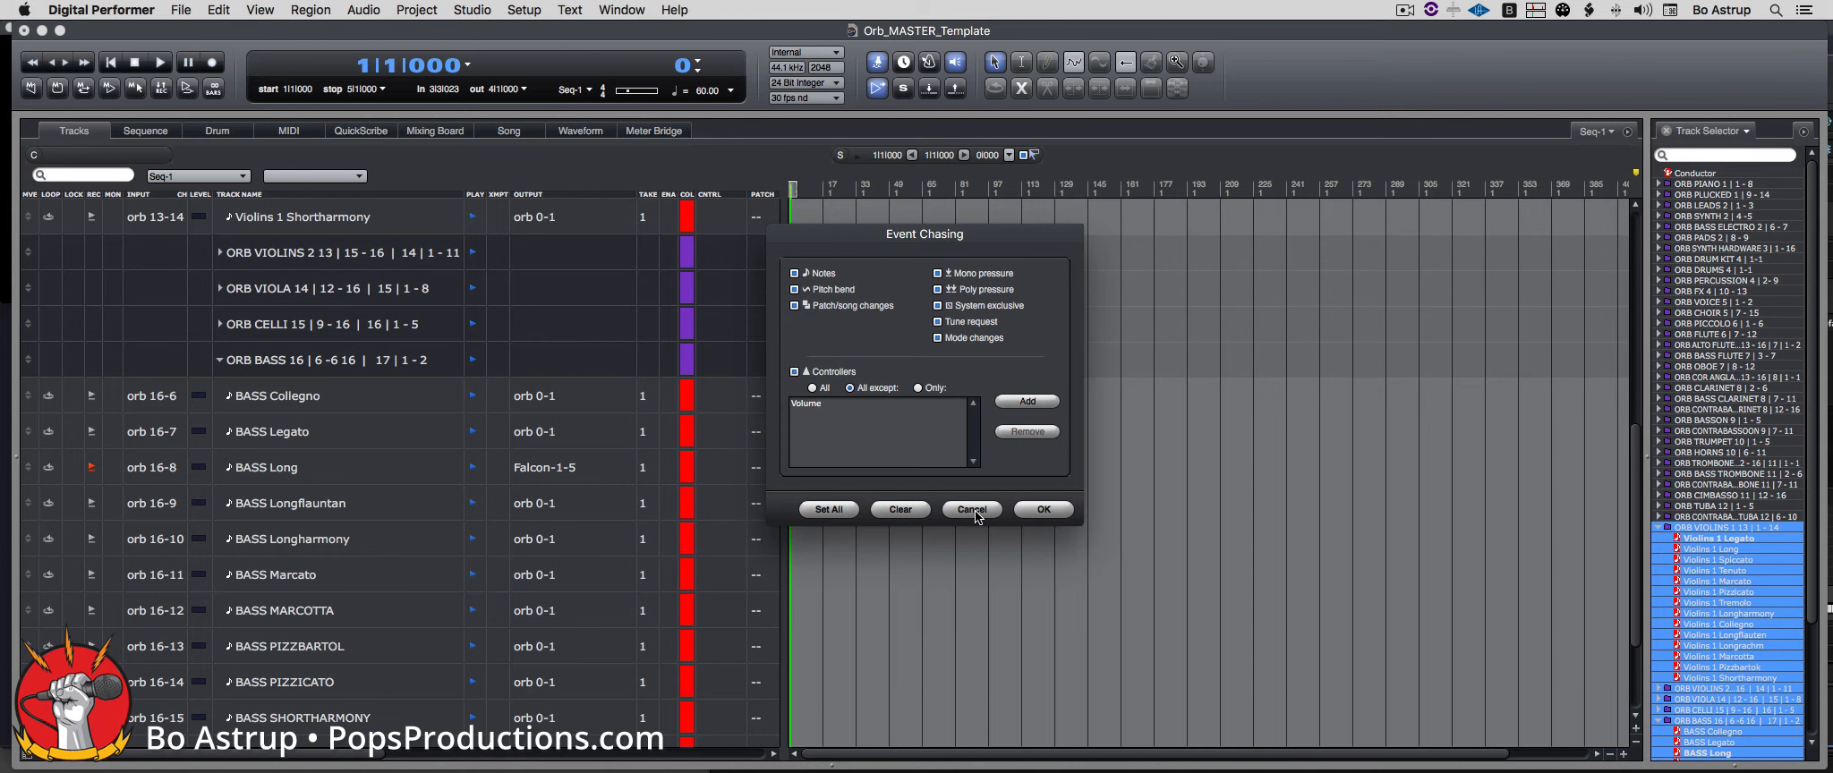
left_click(1030, 513)
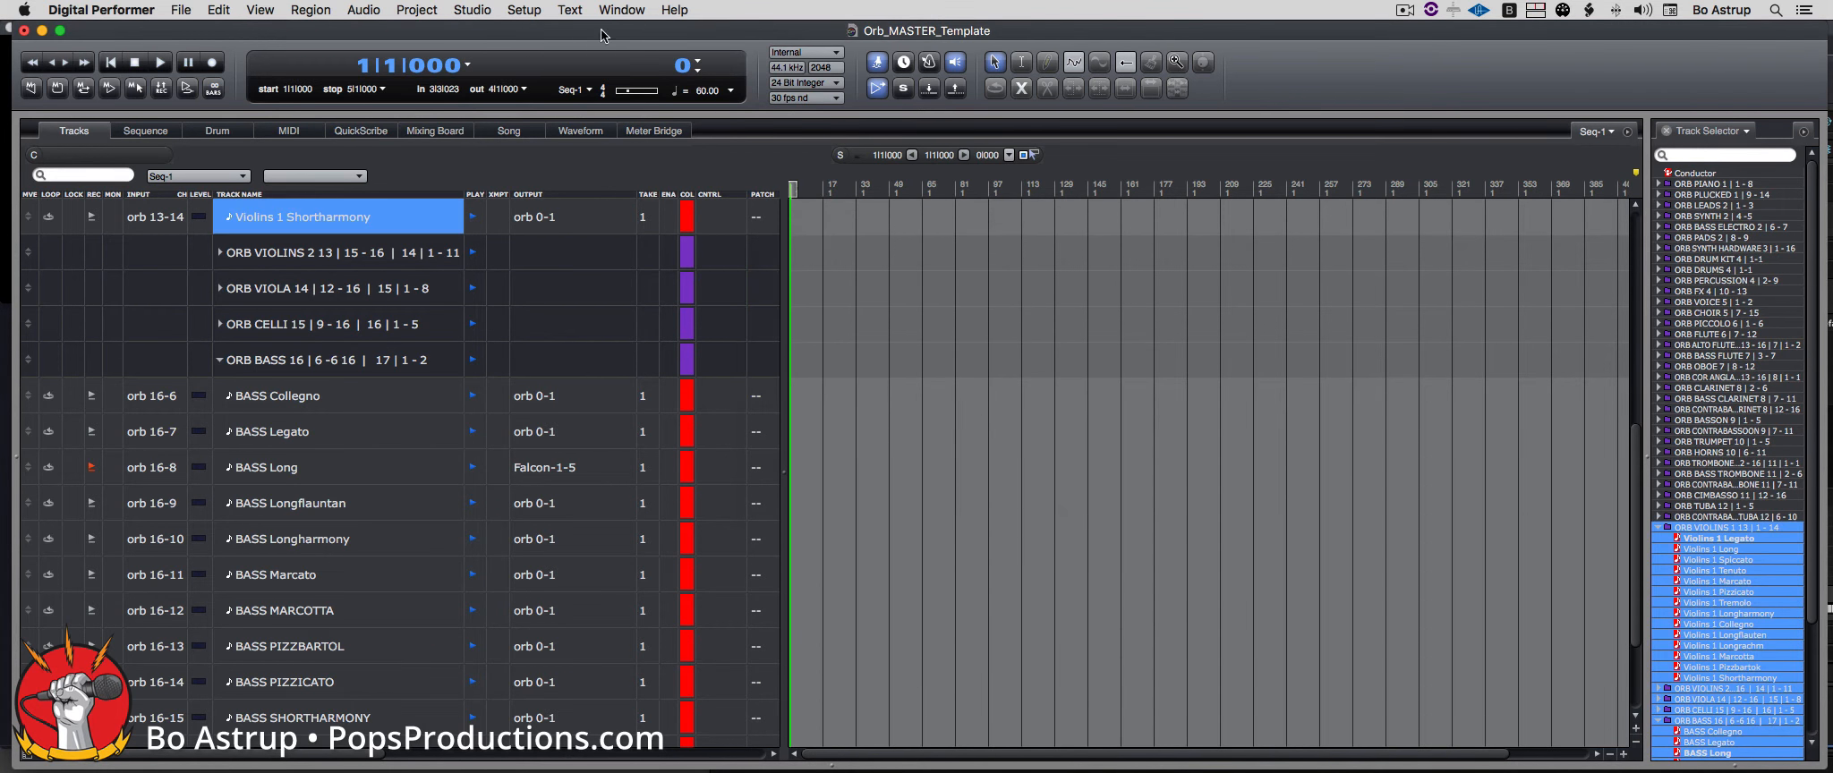
Step: Turn off slaving to external sync in Digital Performer, switch to Orb Composer and play the composition
left_click(878, 66)
left_click(877, 66)
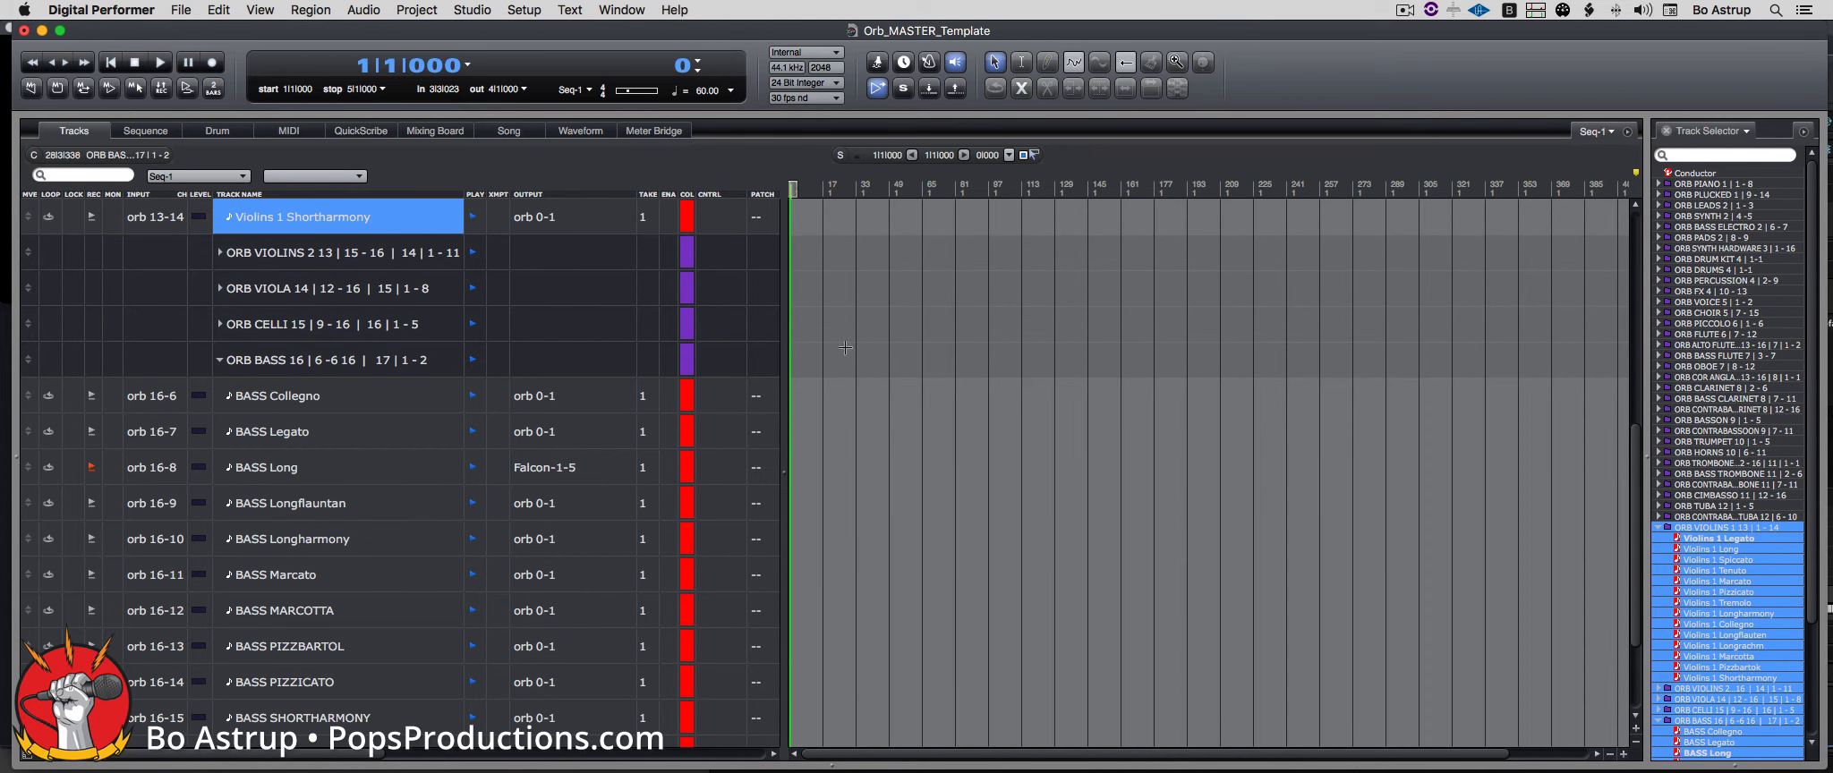
key("super+Tab")
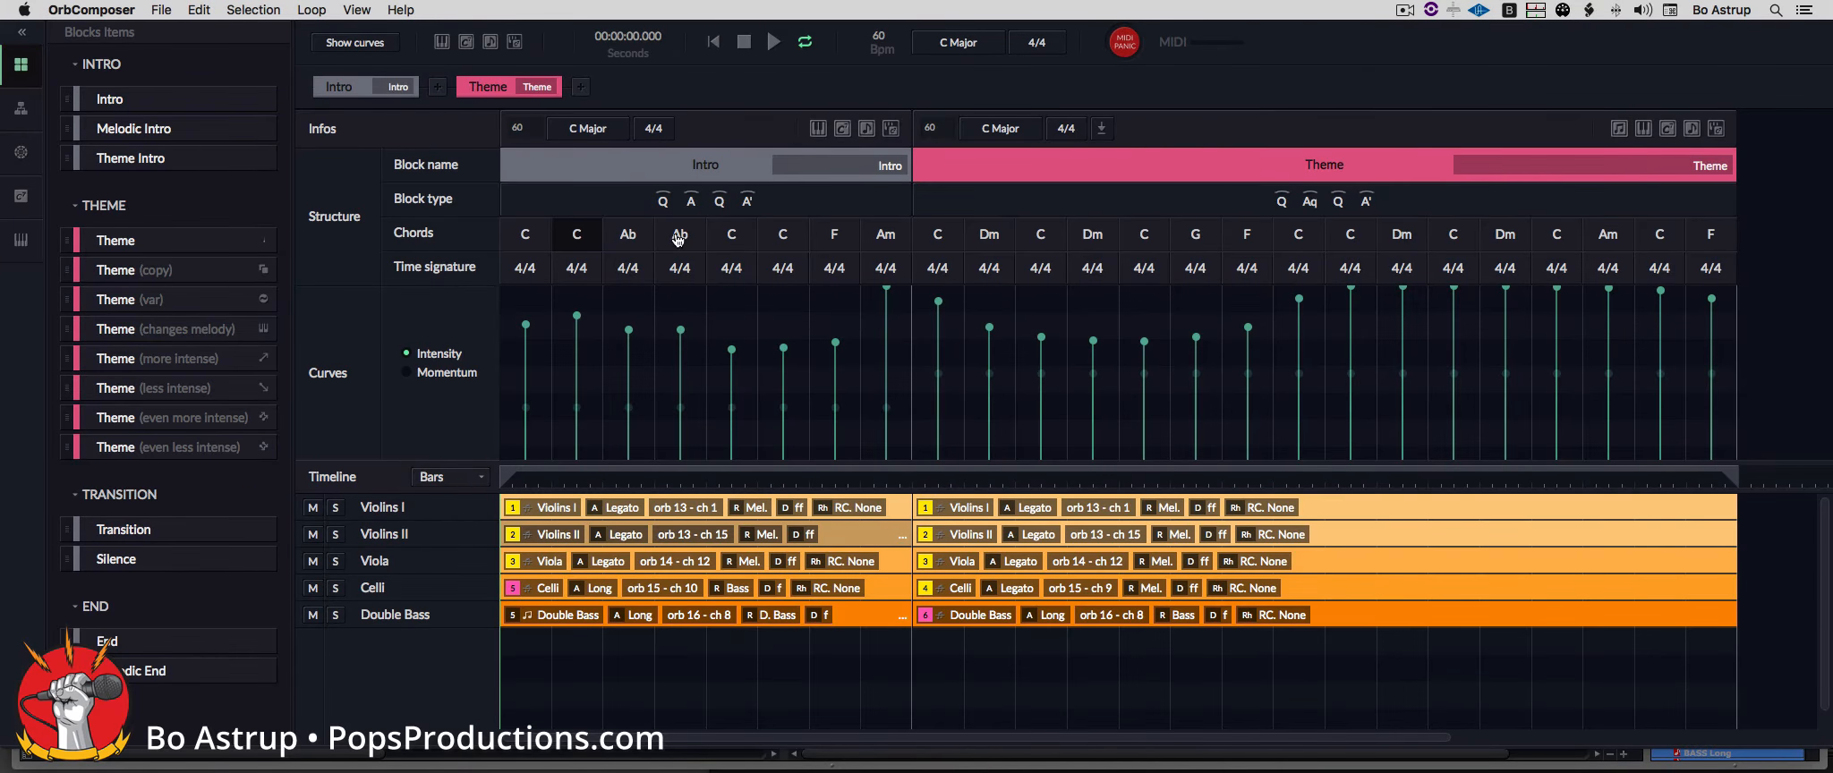
left_click(774, 42)
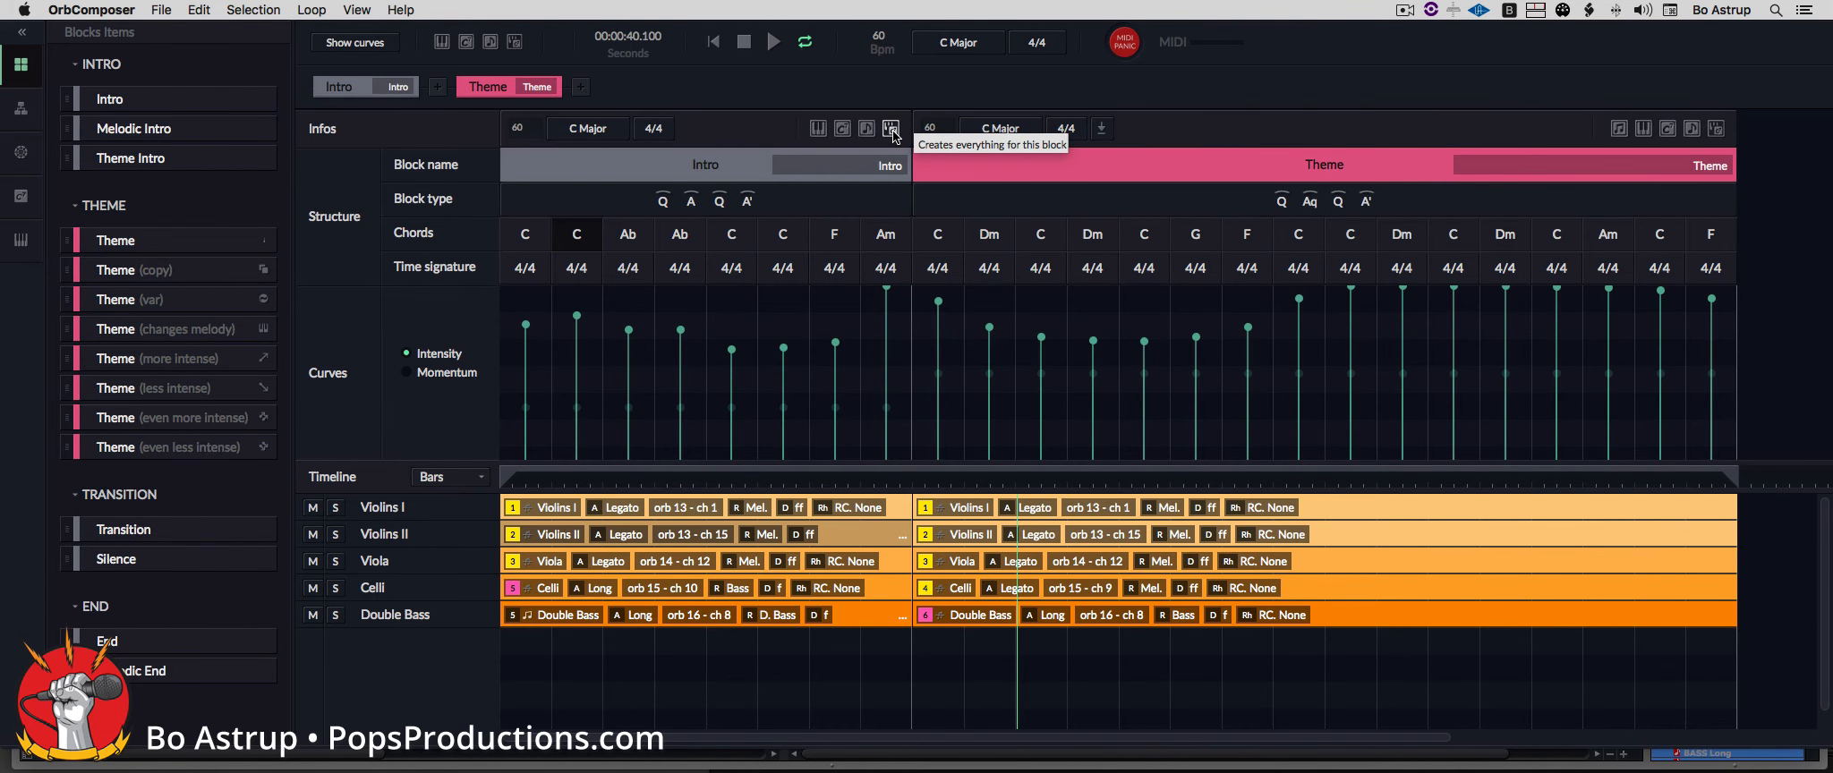
Step: Regenerate the Intro block's chords and play the composition from the beginning
left_click(842, 130)
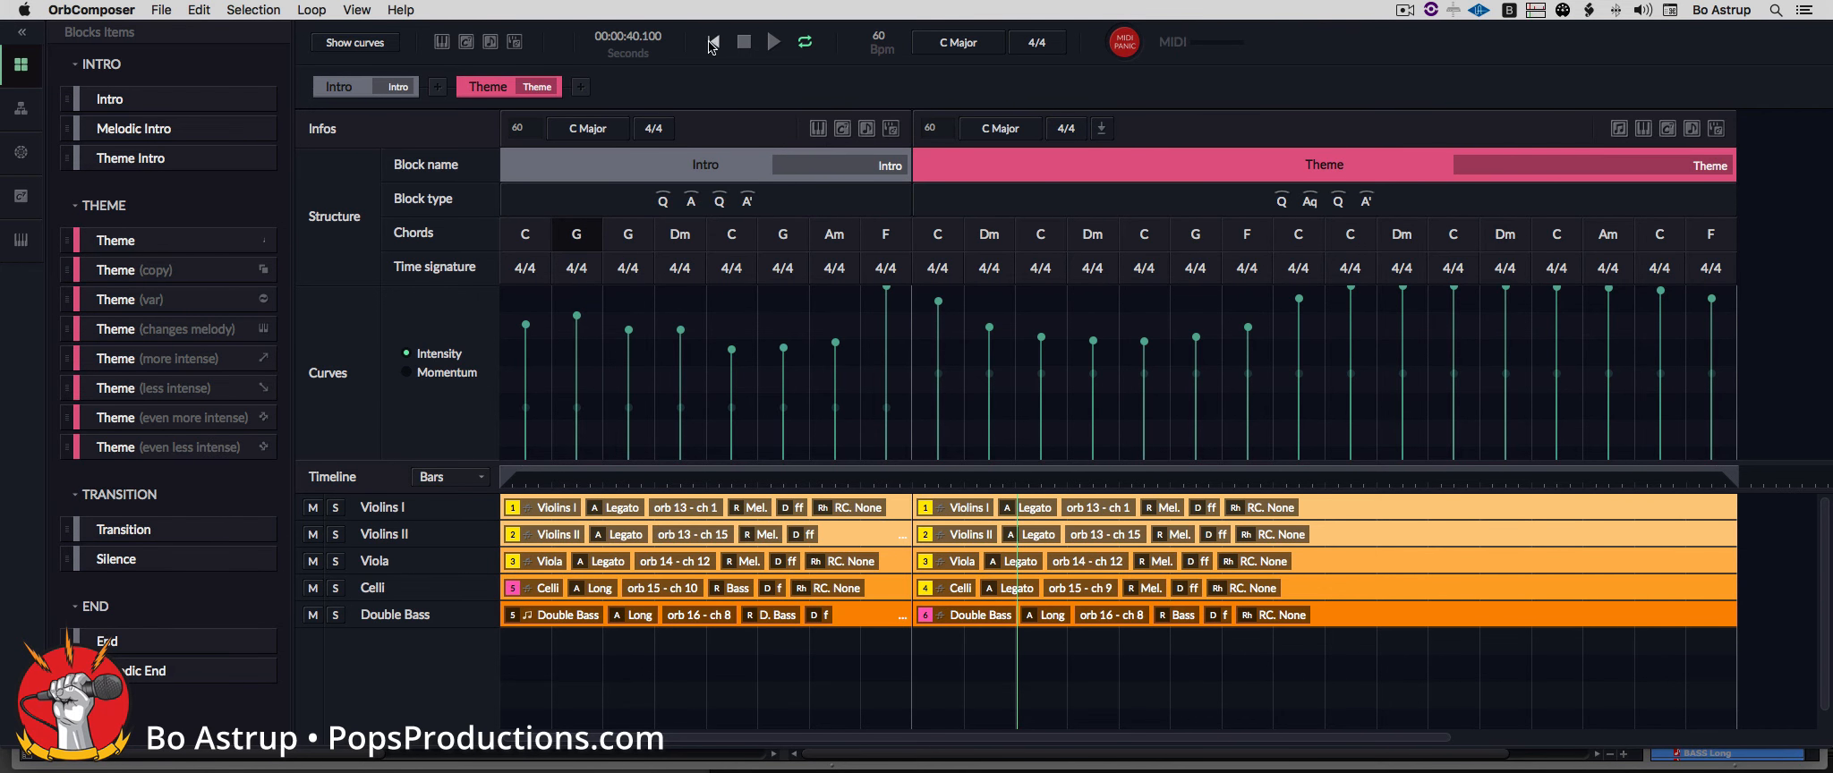
left_click(754, 45)
left_click(771, 42)
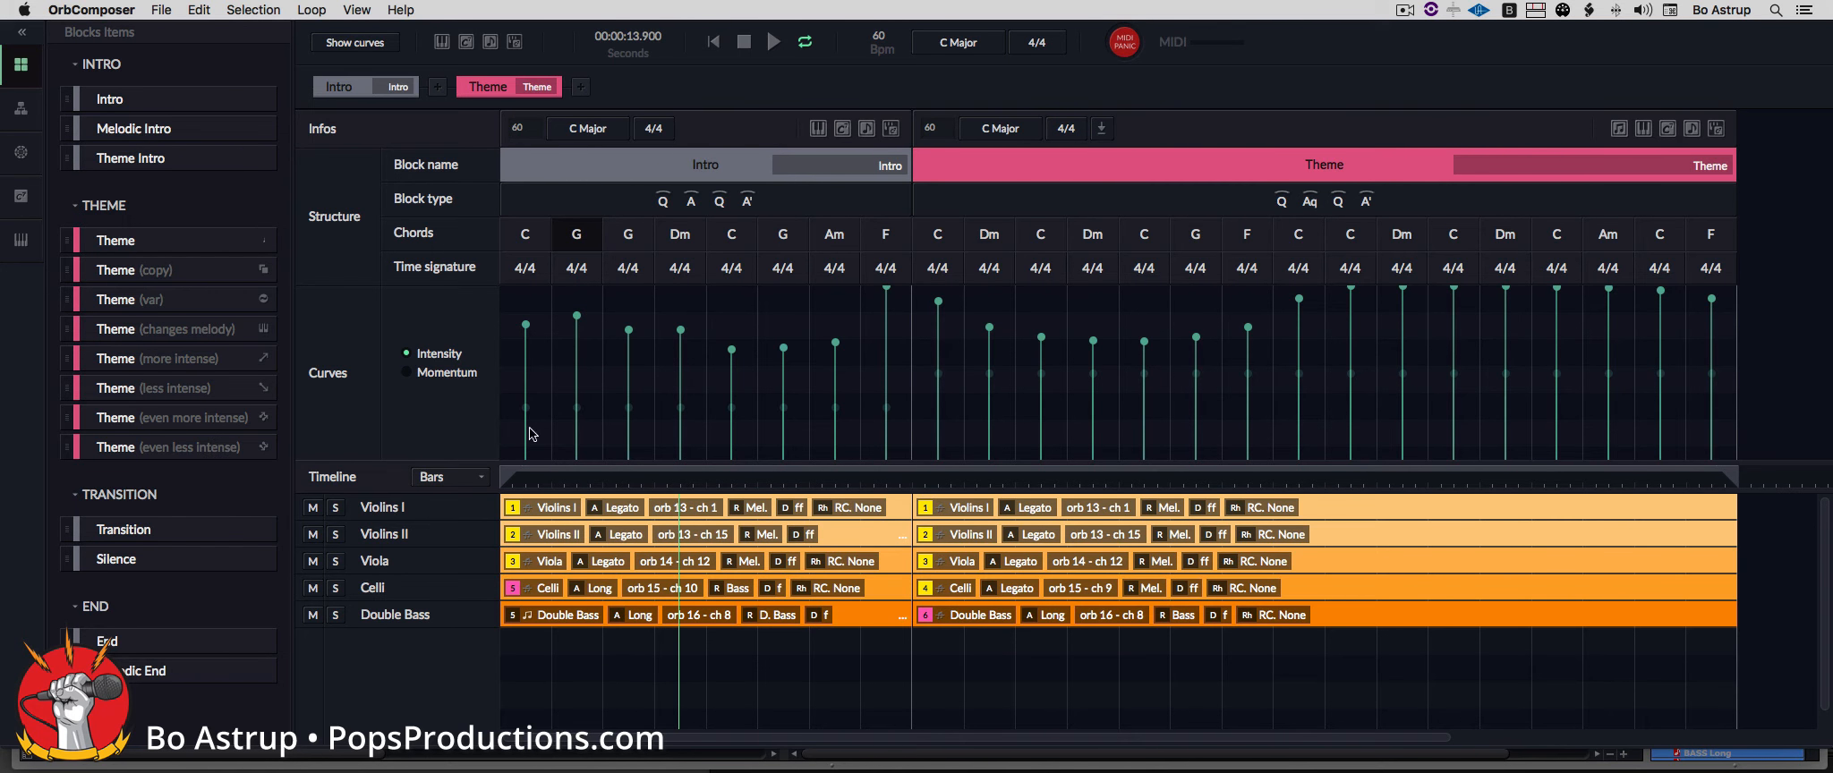
Step: Play the Theme block from its start and regenerate its musical content
left_click(917, 490)
key("space")
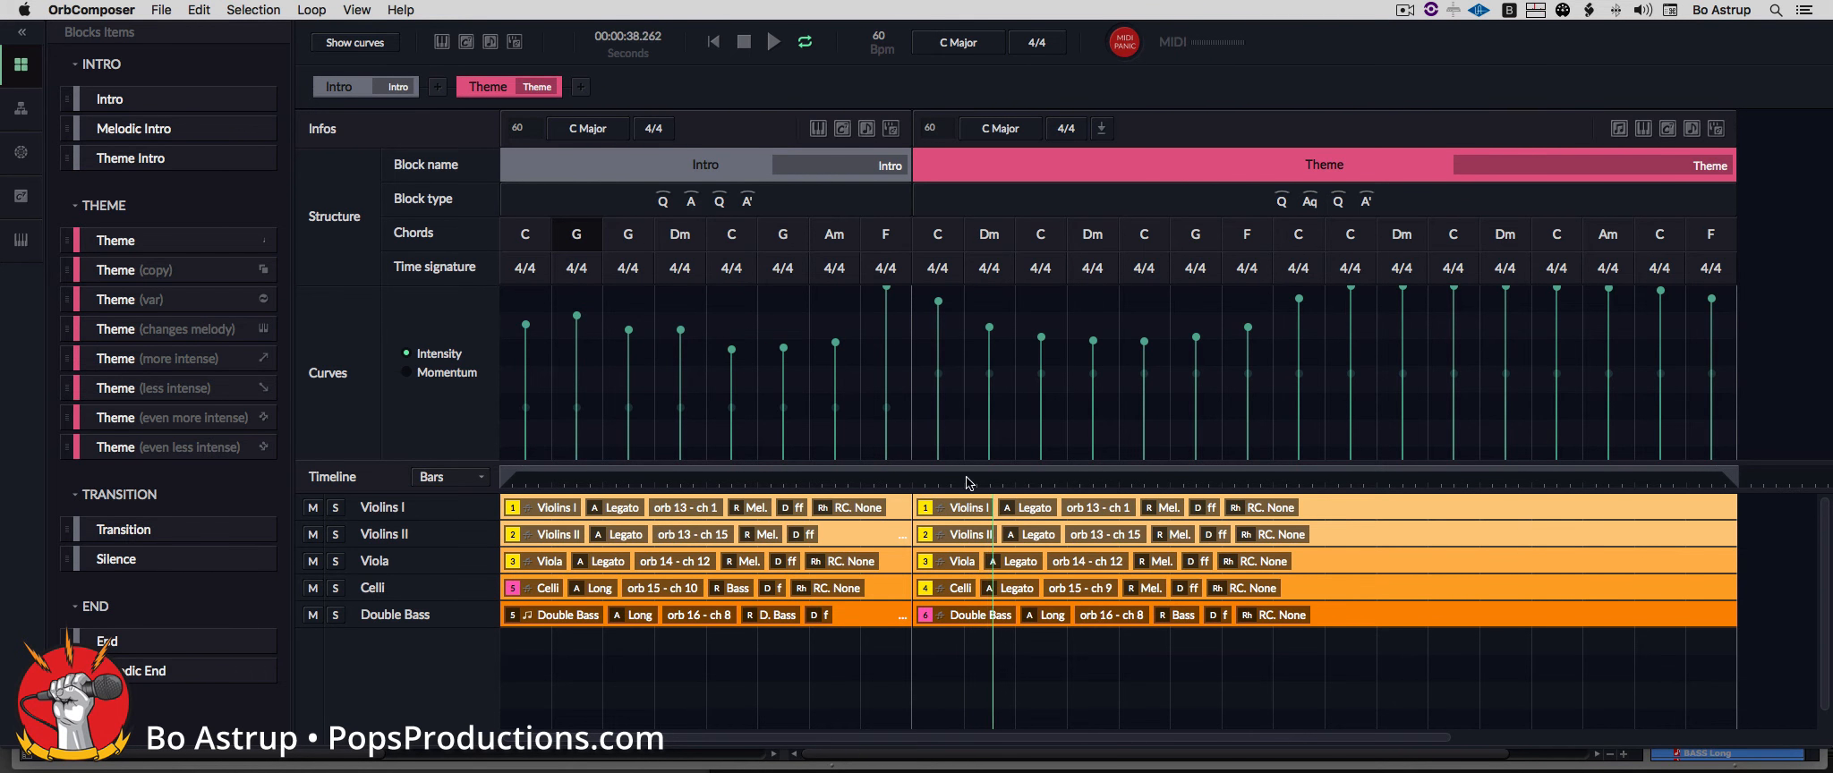
left_click(914, 489)
left_click(910, 488)
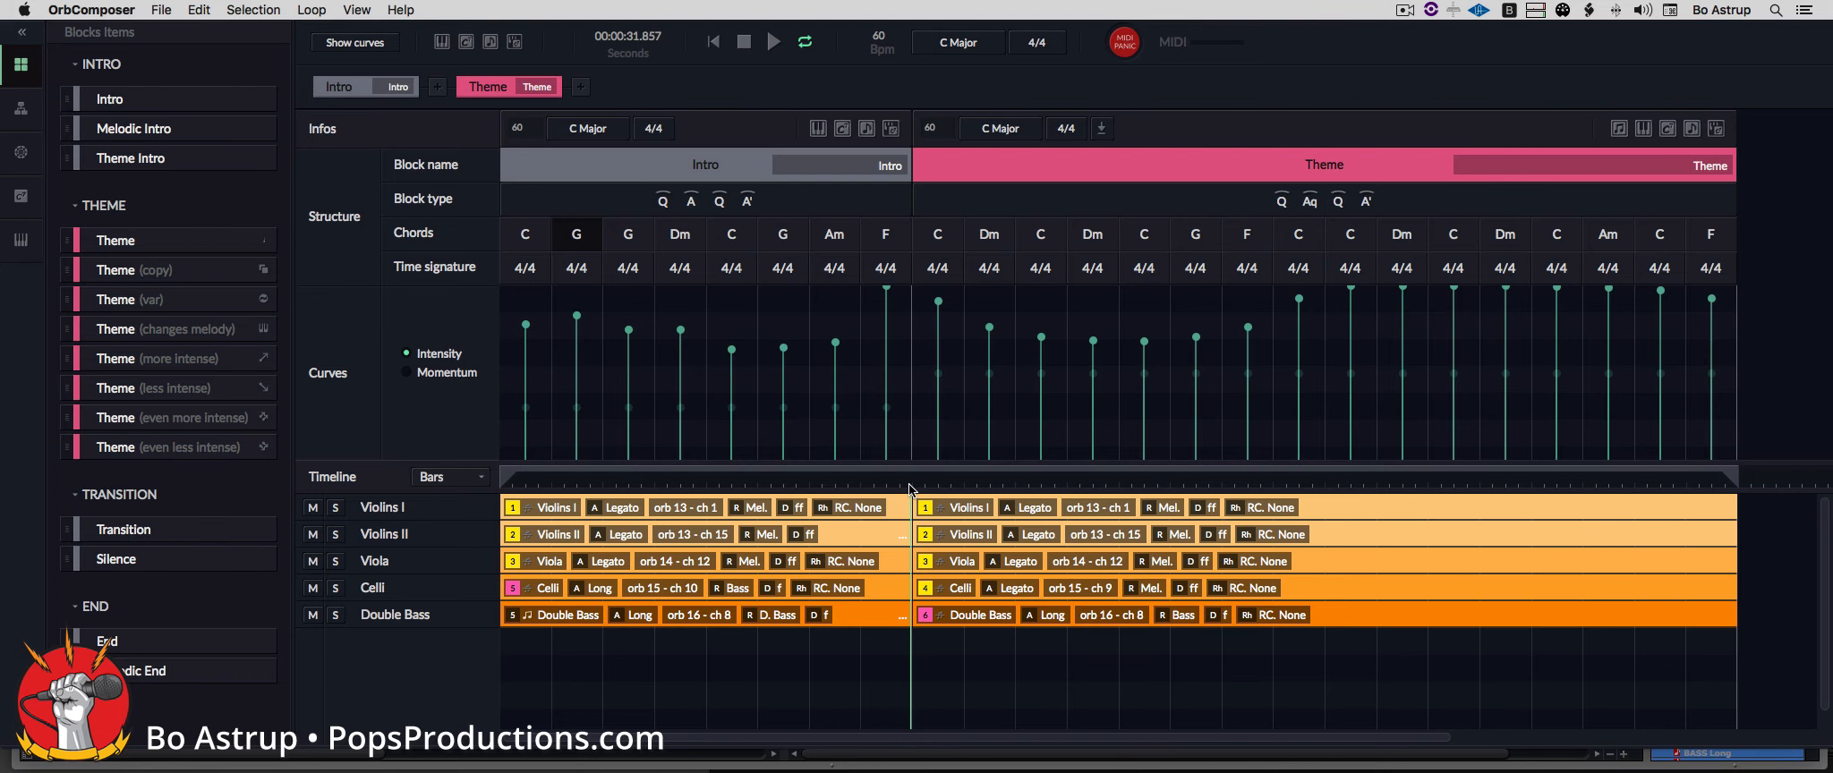
left_click(1692, 128)
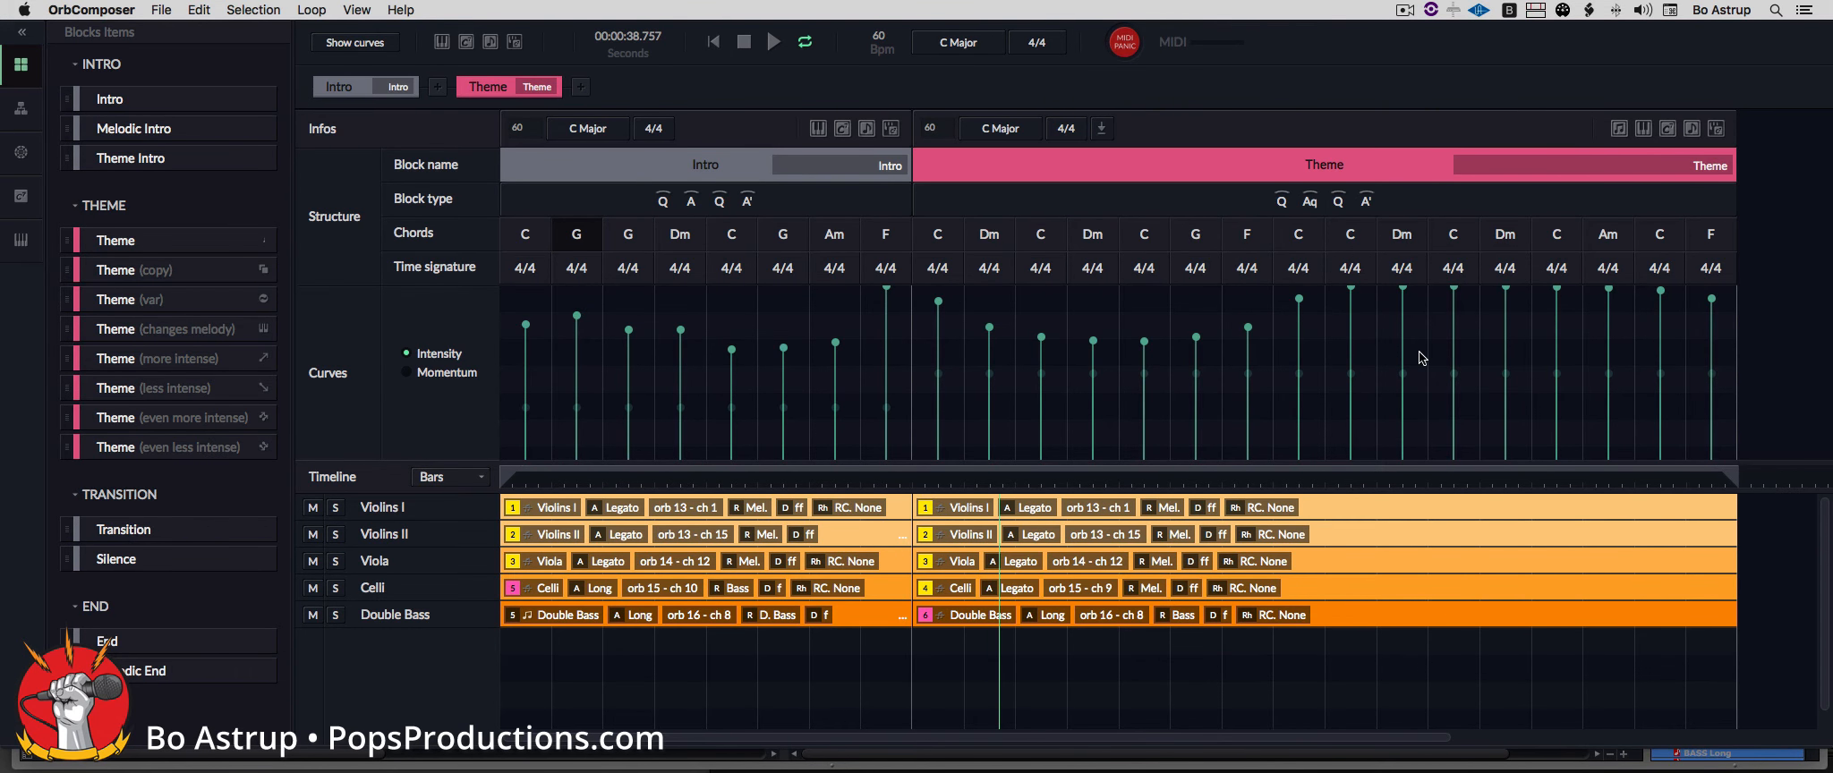
Step: Pick the Very Low register for the Violins I clip in the Theme block and play the block from its start
double_click(1258, 509)
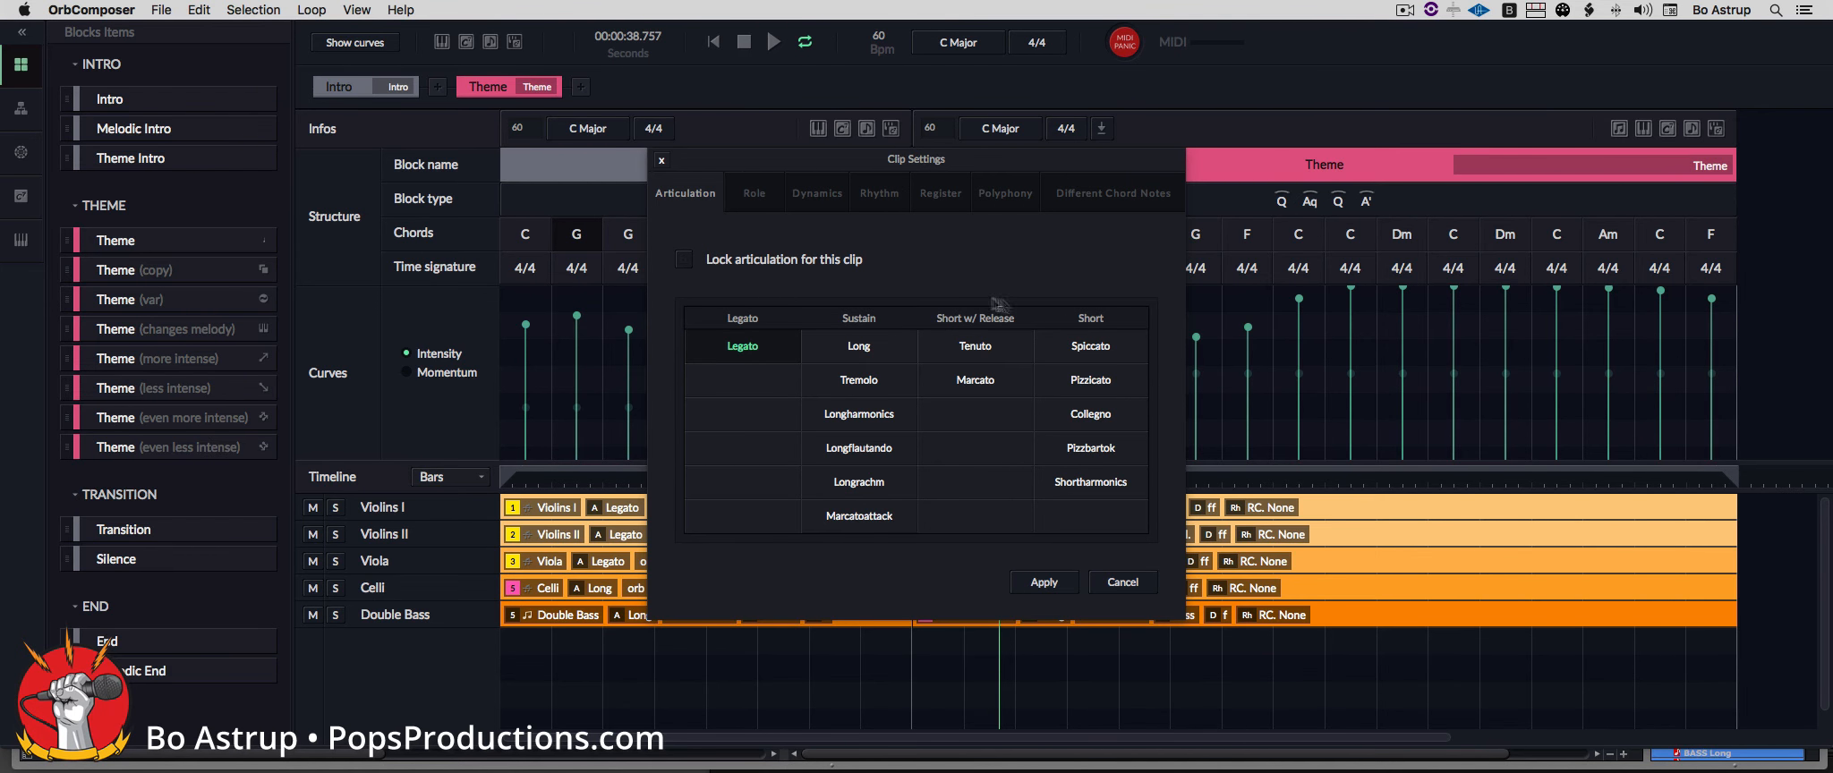
left_click(925, 198)
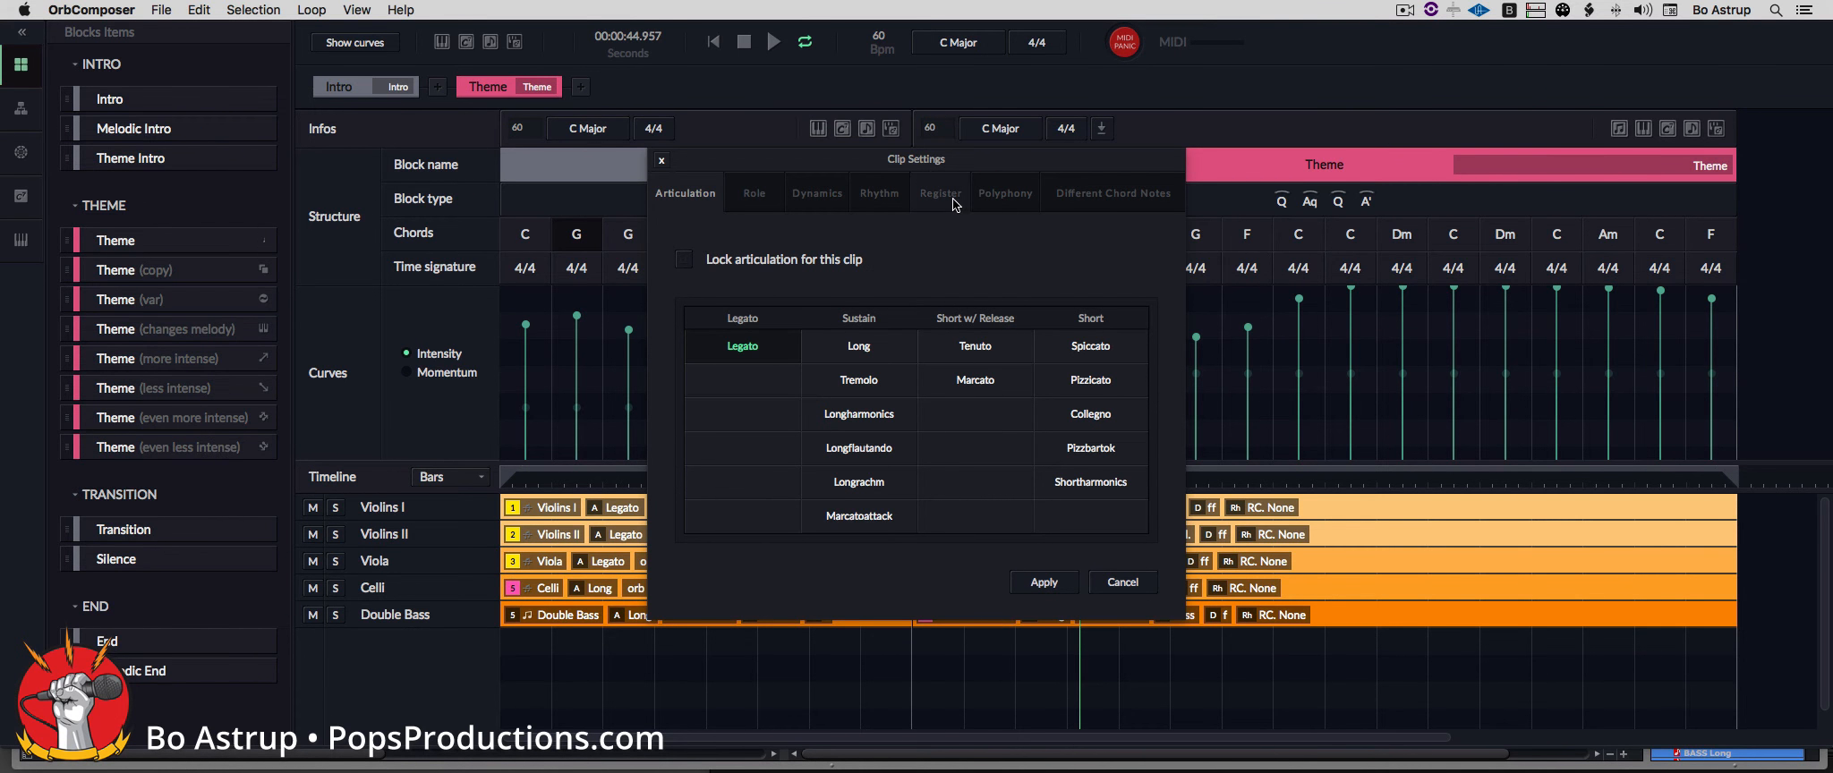
left_click(953, 199)
left_click(928, 353)
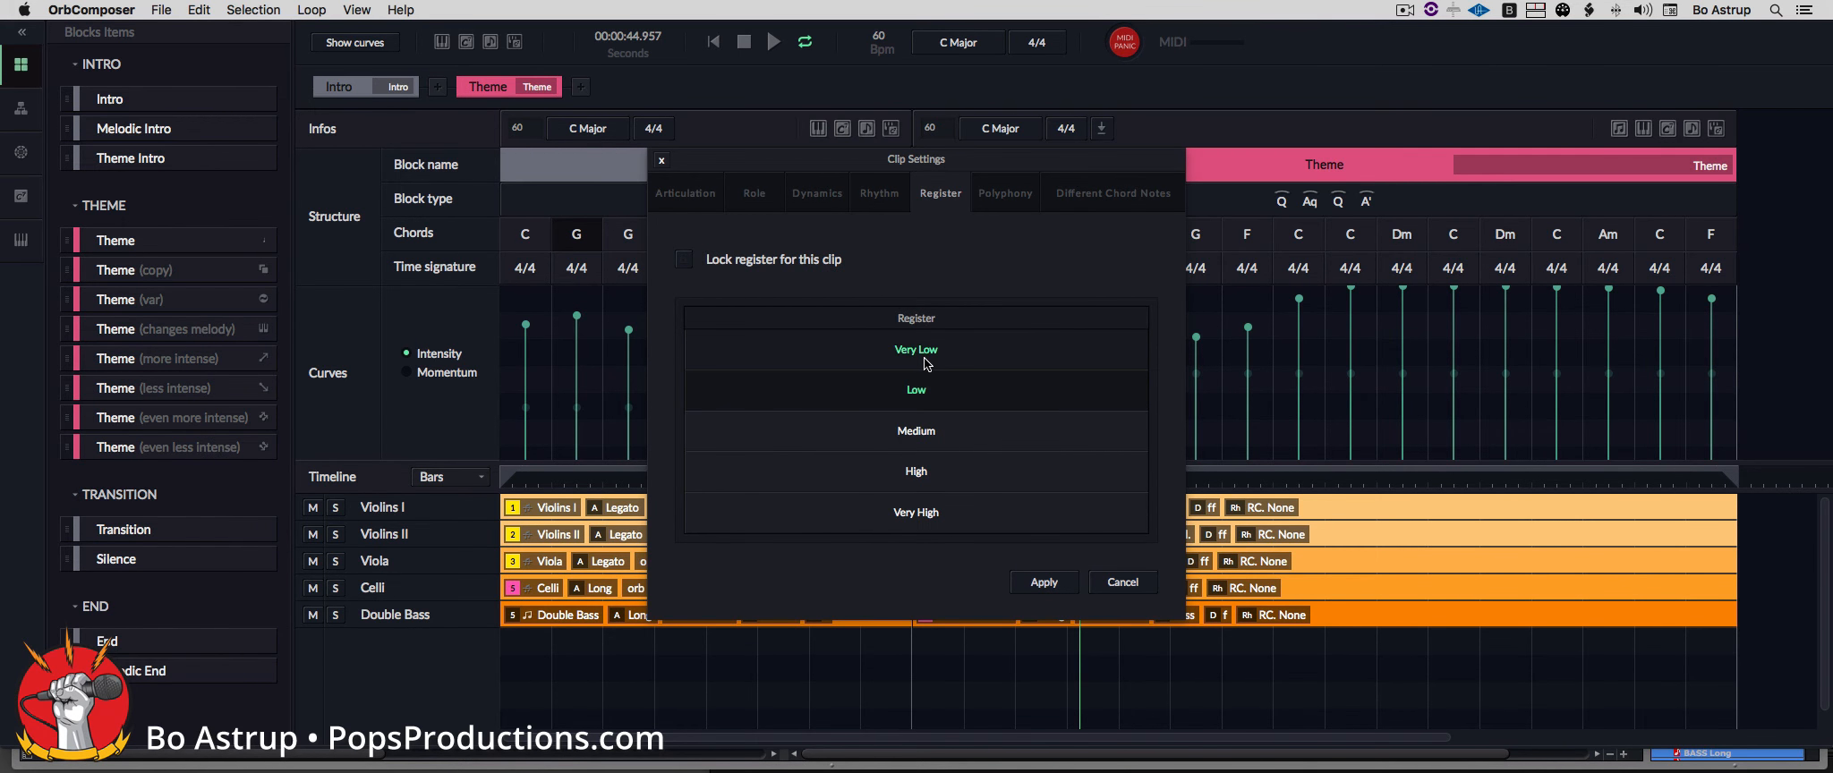
left_click(1045, 583)
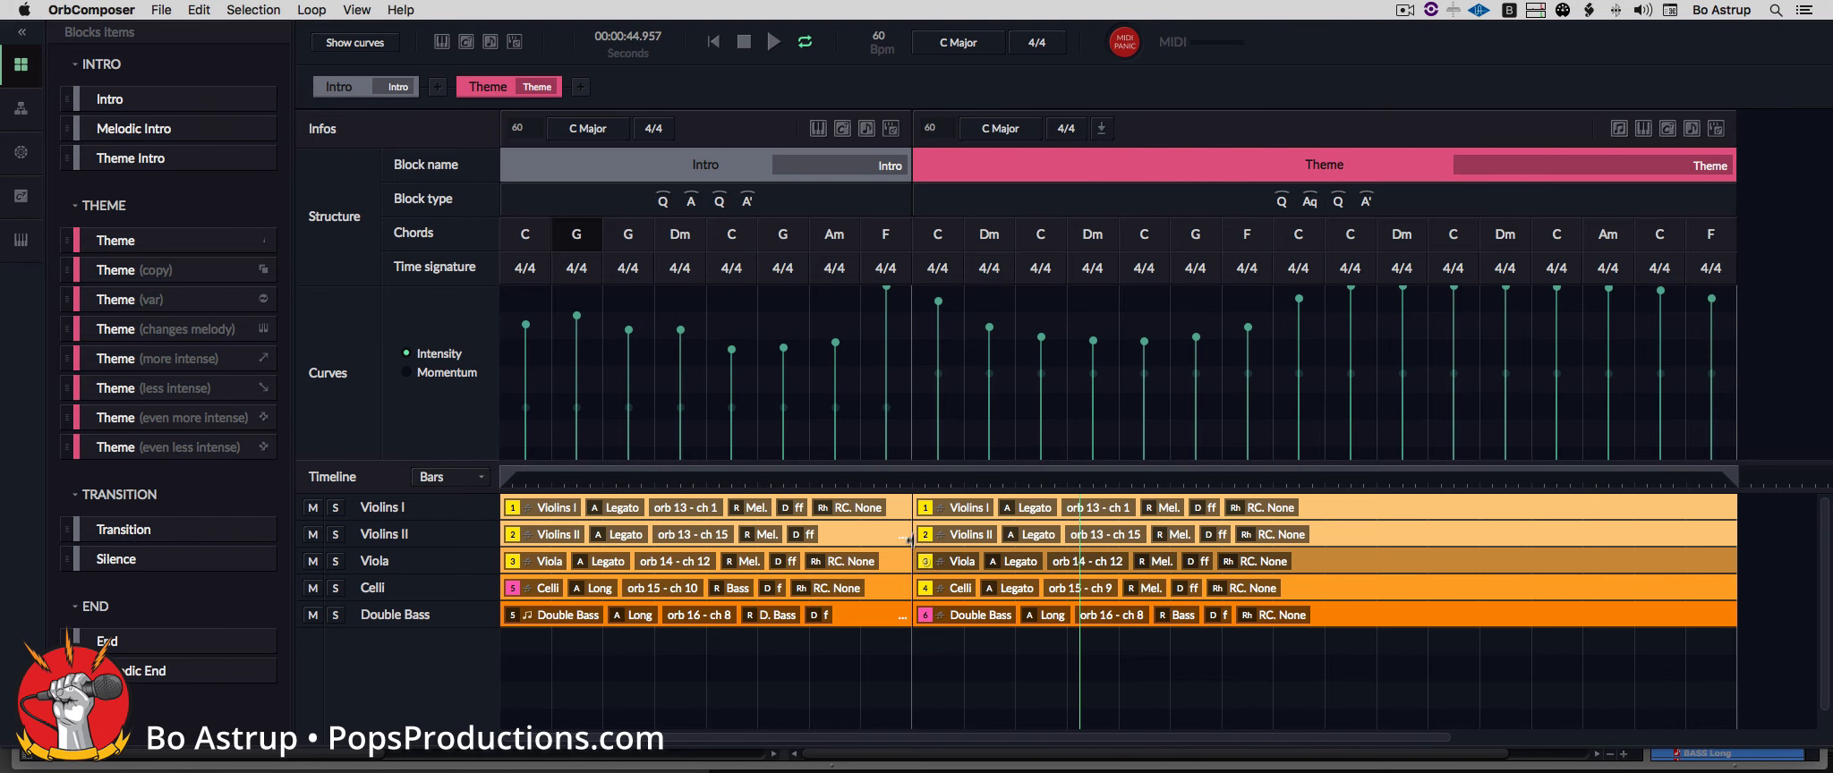
left_click(912, 480)
key("space")
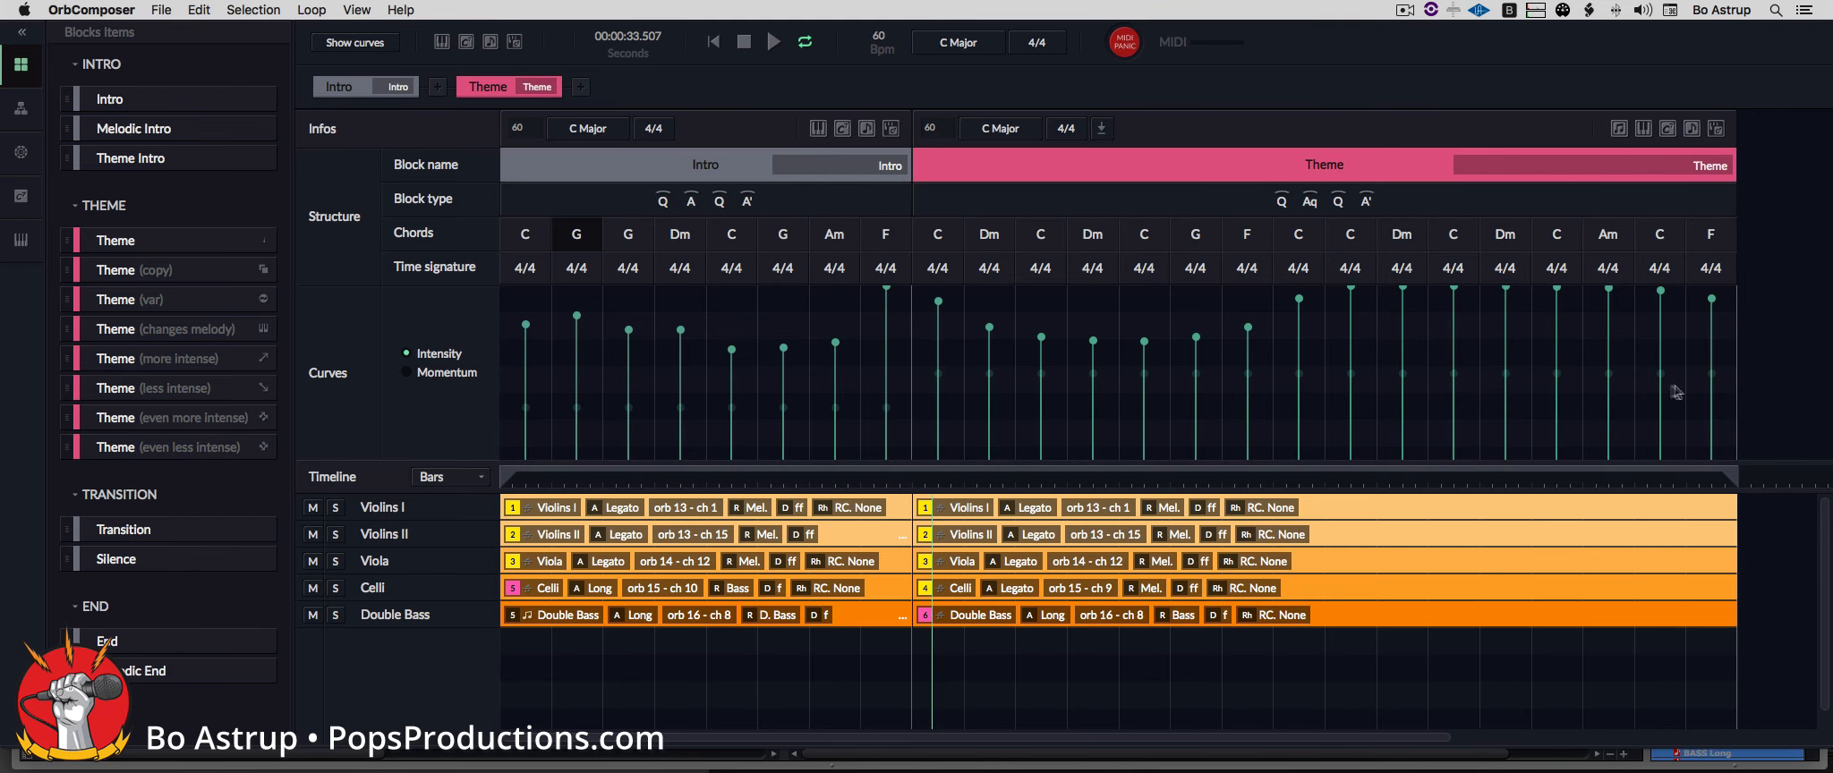
left_click(908, 488)
Step: Pick the Low register for the Theme block's Violins I clip and listen to the block again
double_click(1272, 515)
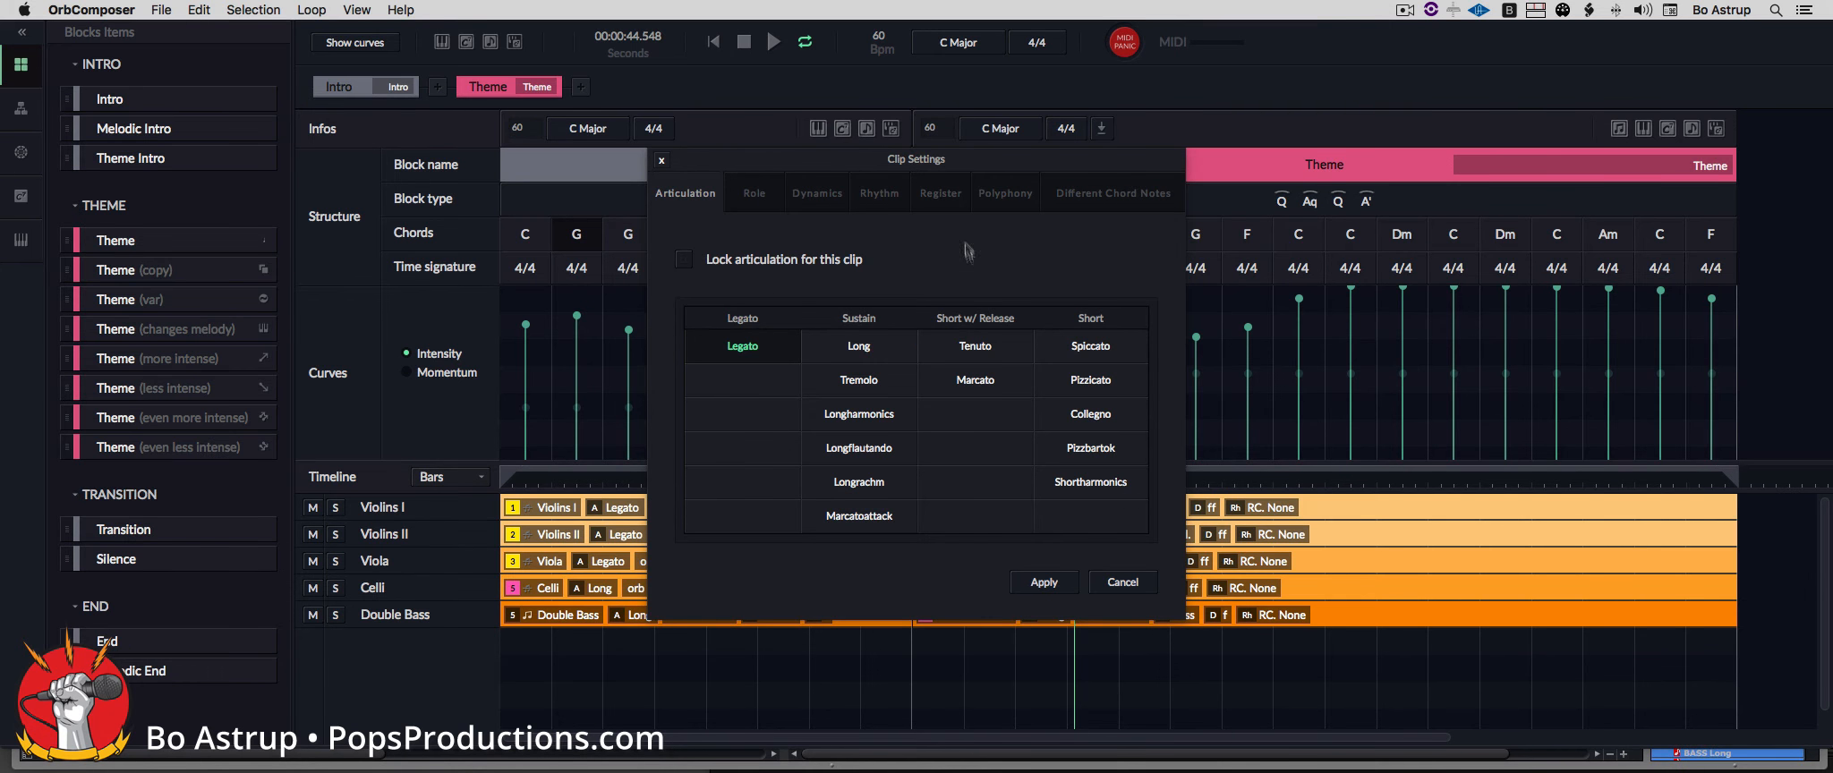
left_click(960, 204)
left_click(917, 392)
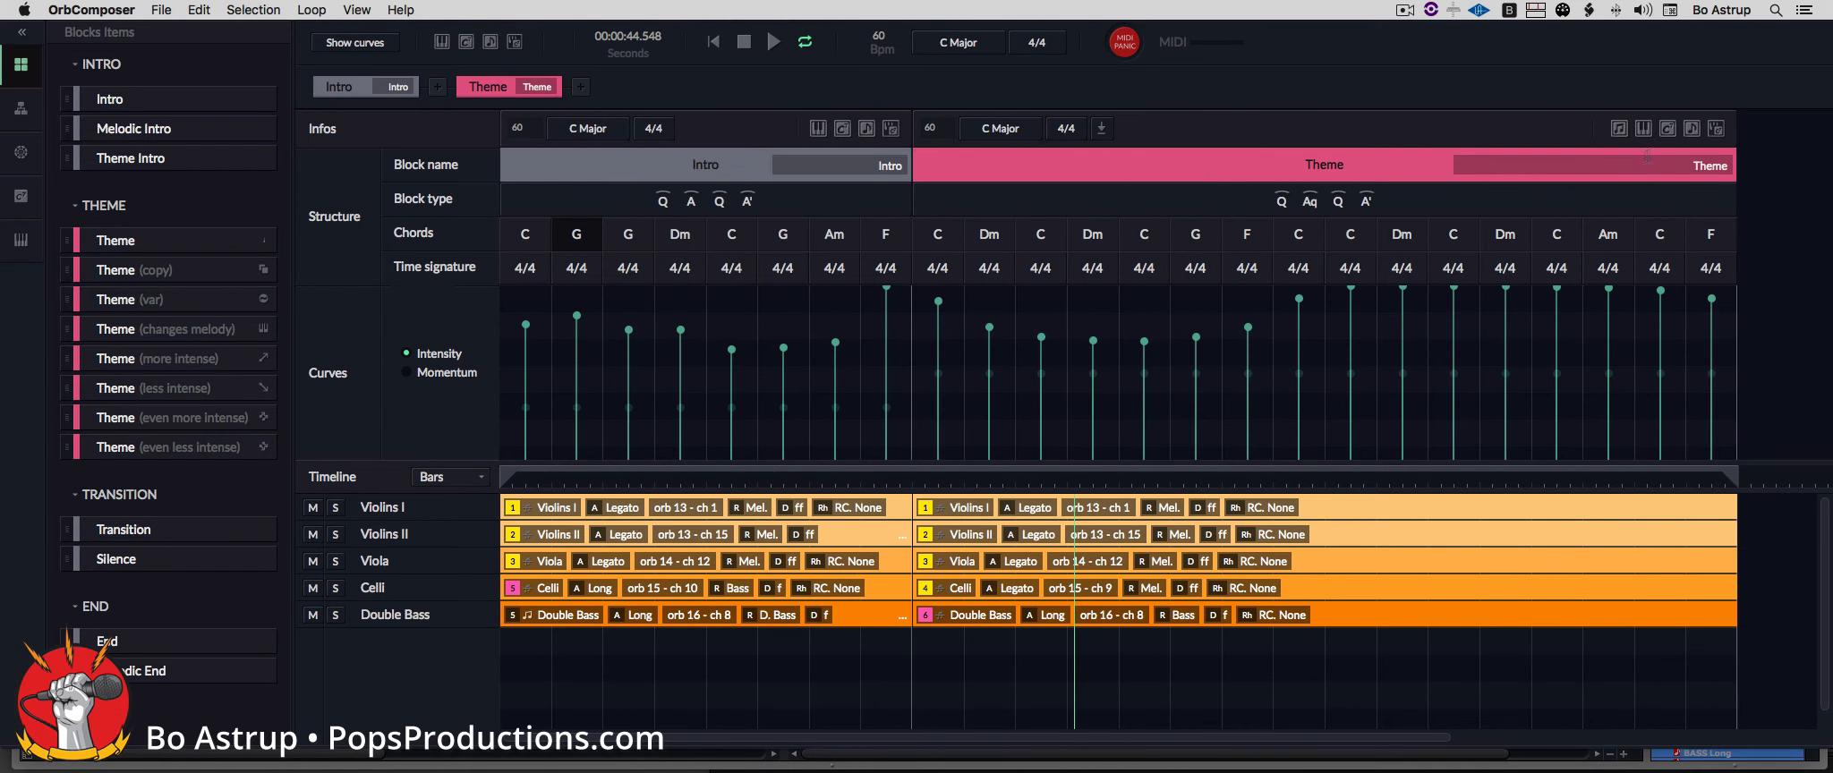
left_click(912, 484)
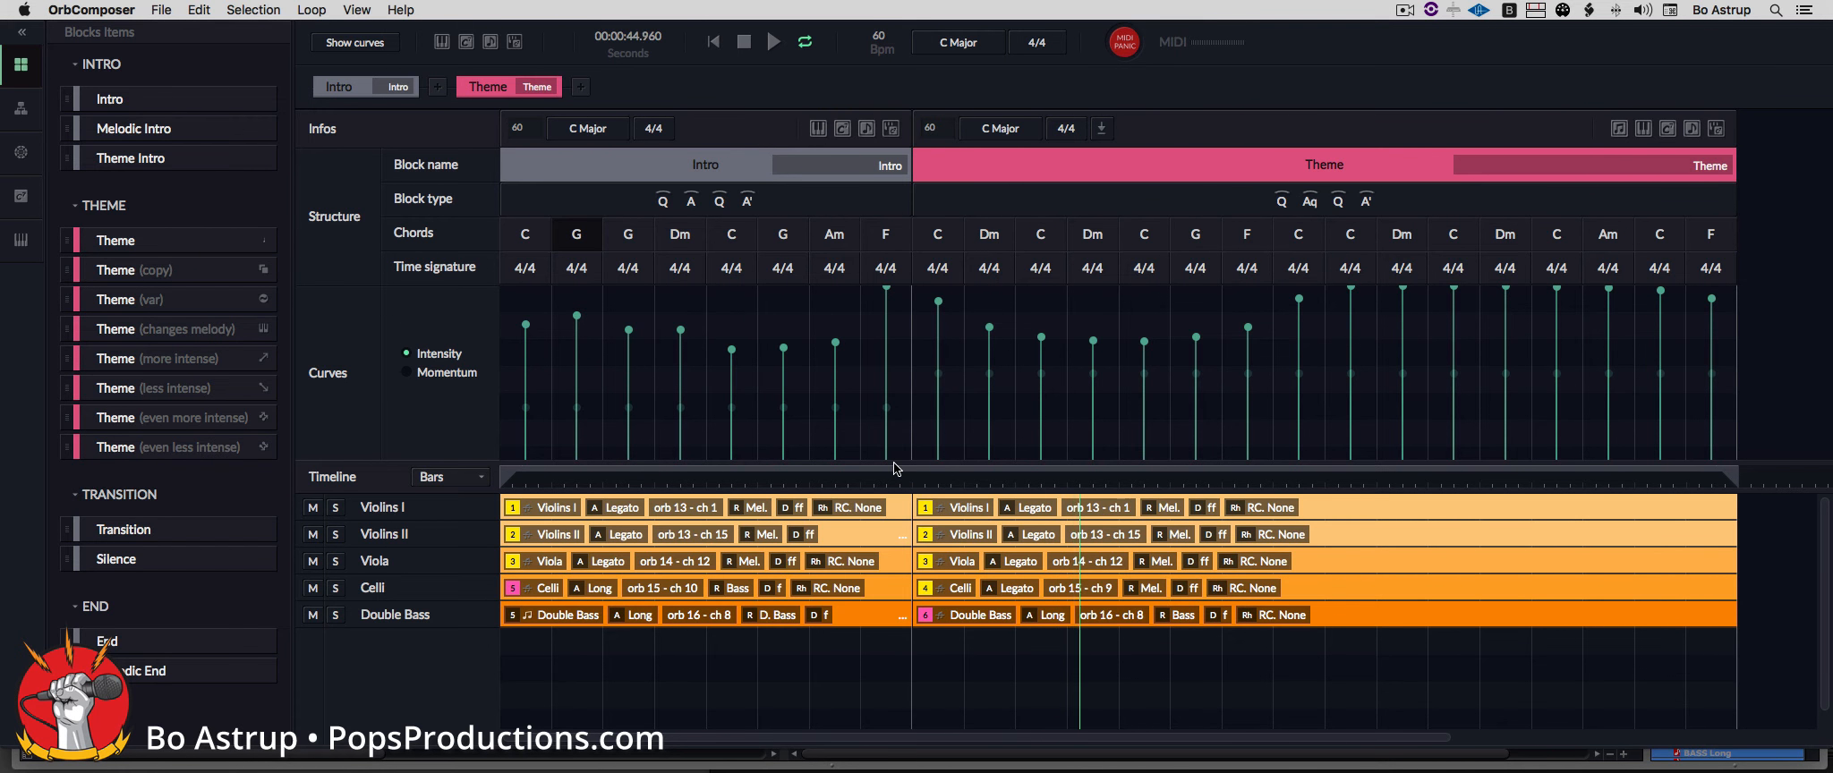
Step: Try a 7/8 time signature on the Theme block, play it, and restore 4/4
left_click(1070, 129)
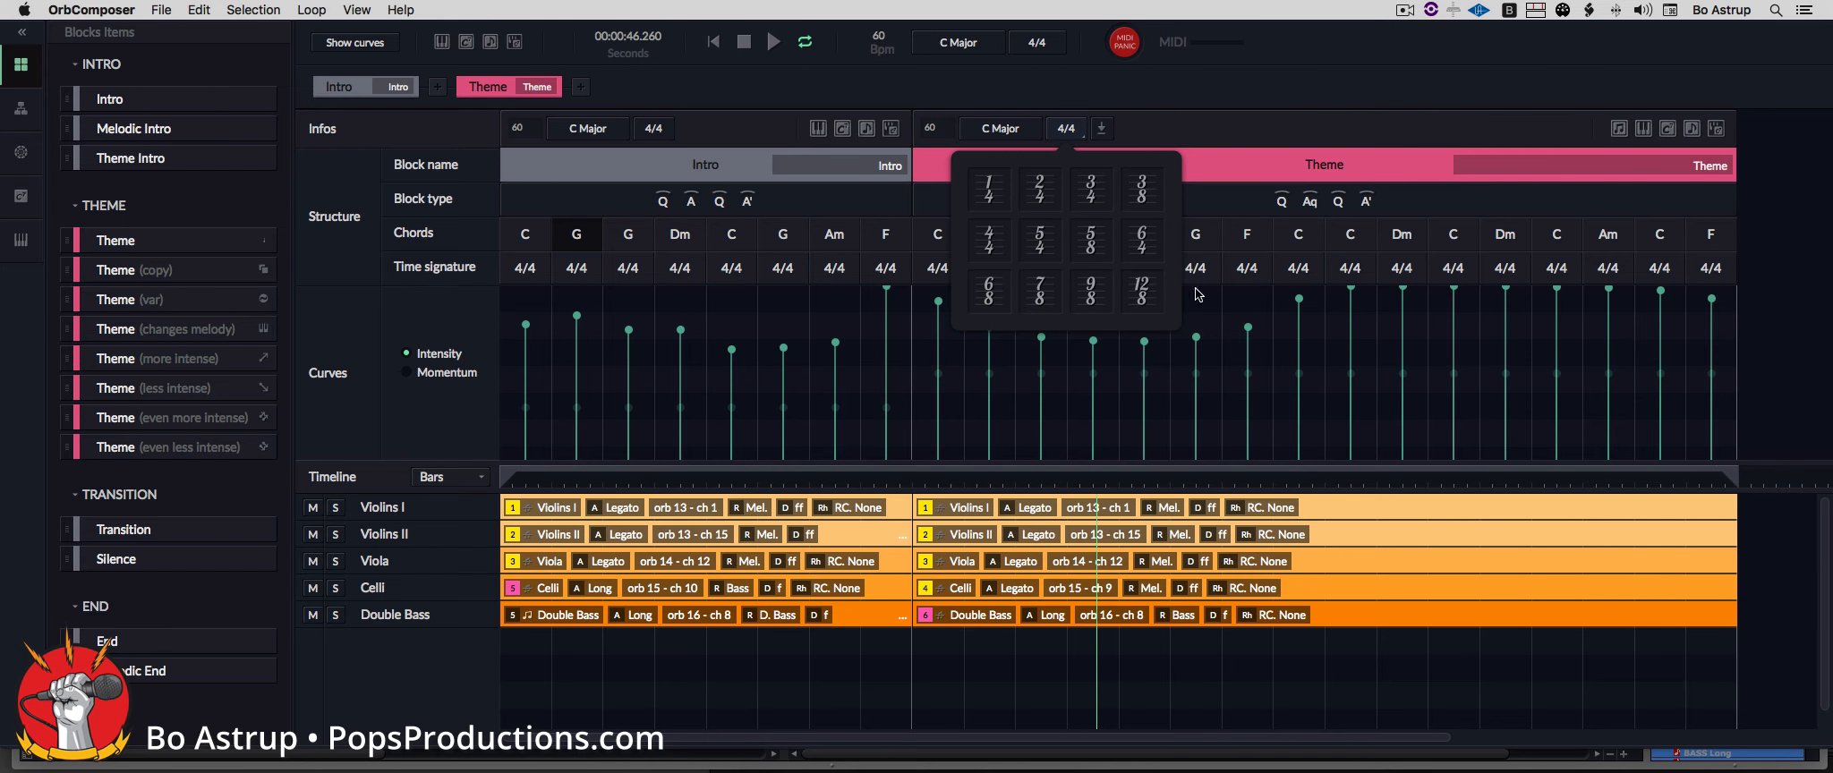
left_click(1042, 291)
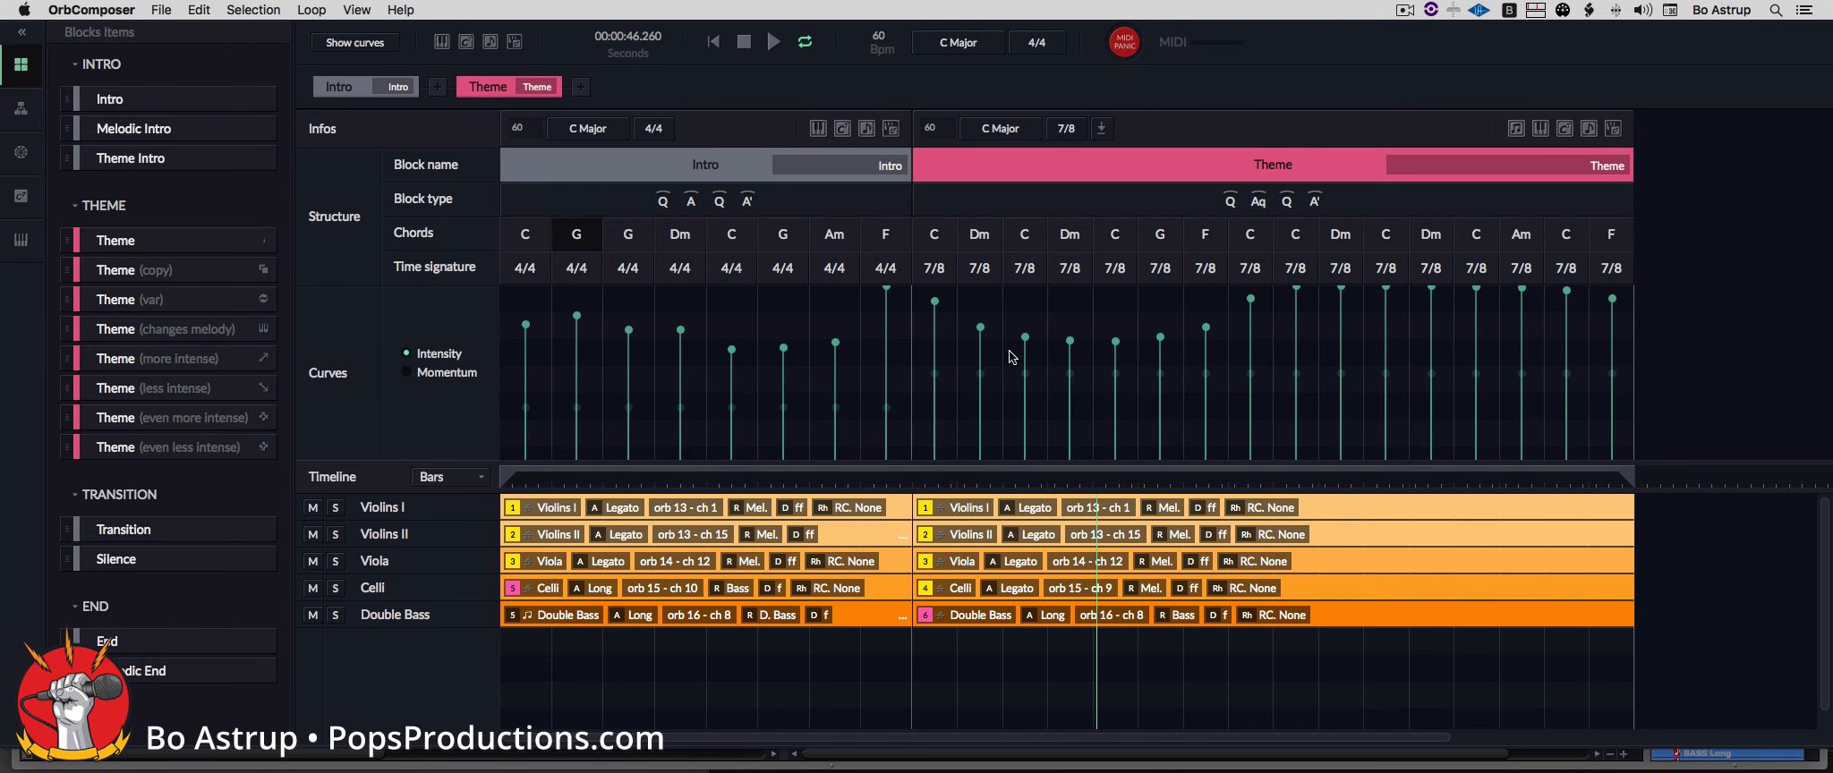
left_click(906, 486)
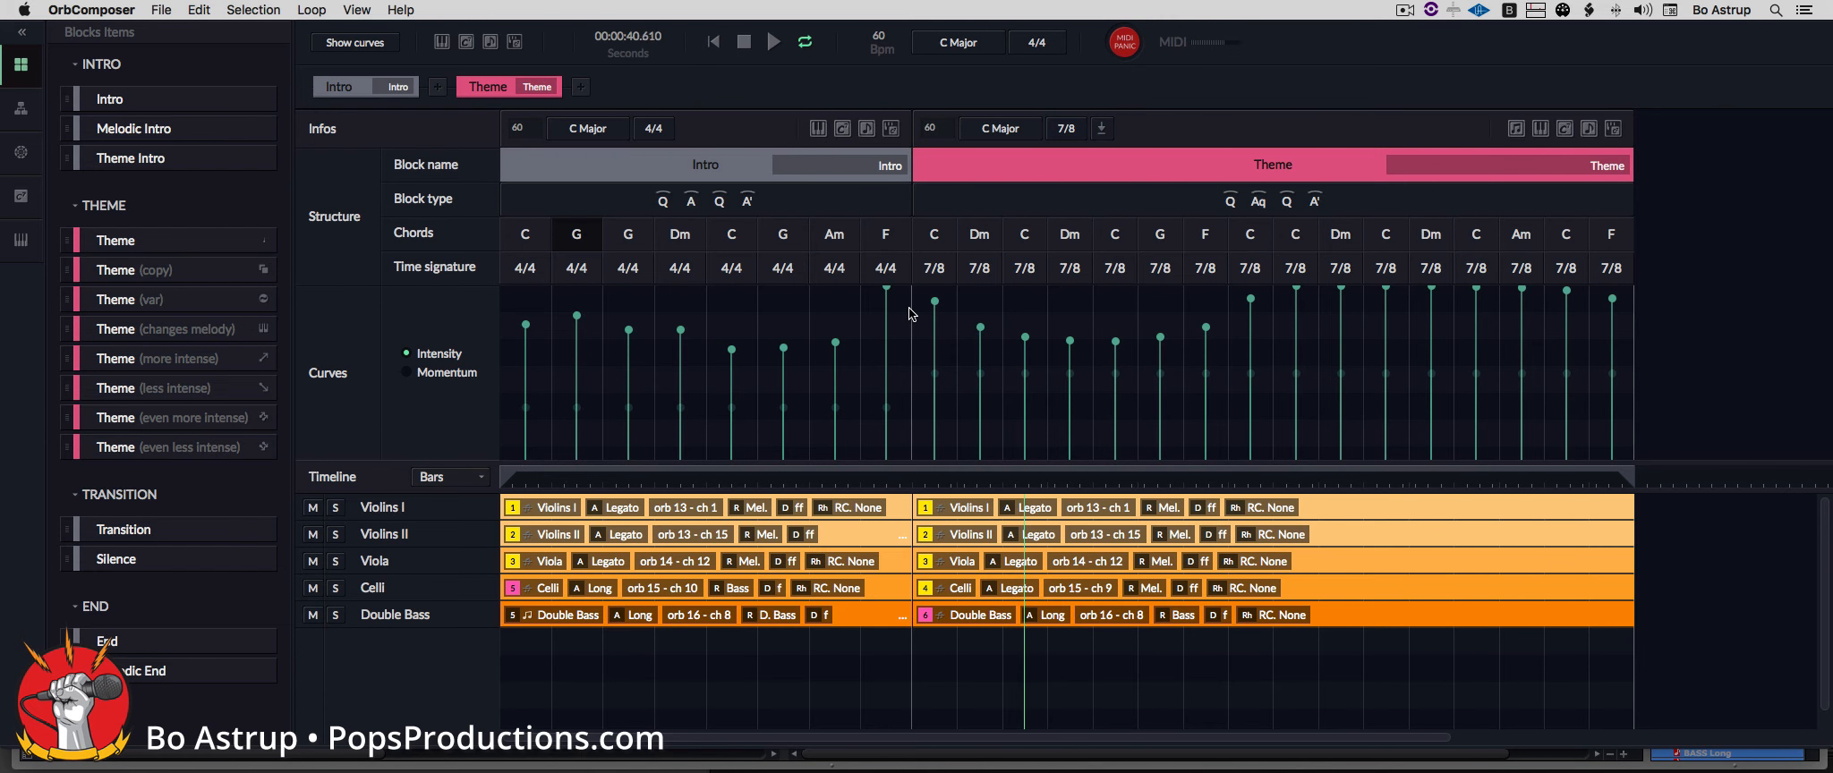
left_click(1067, 131)
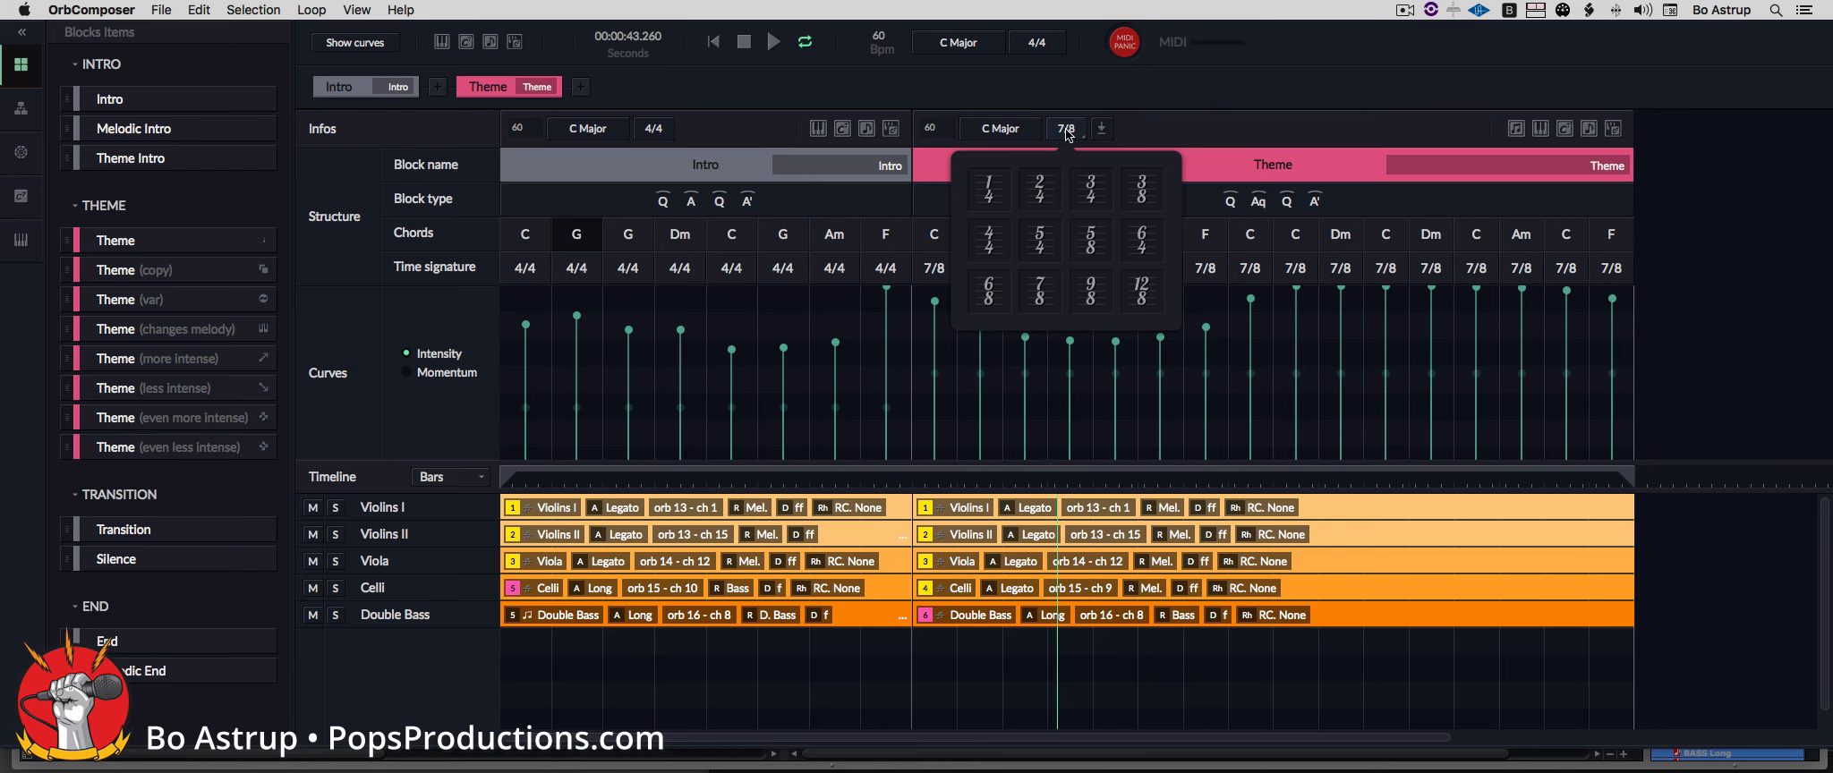
left_click(989, 240)
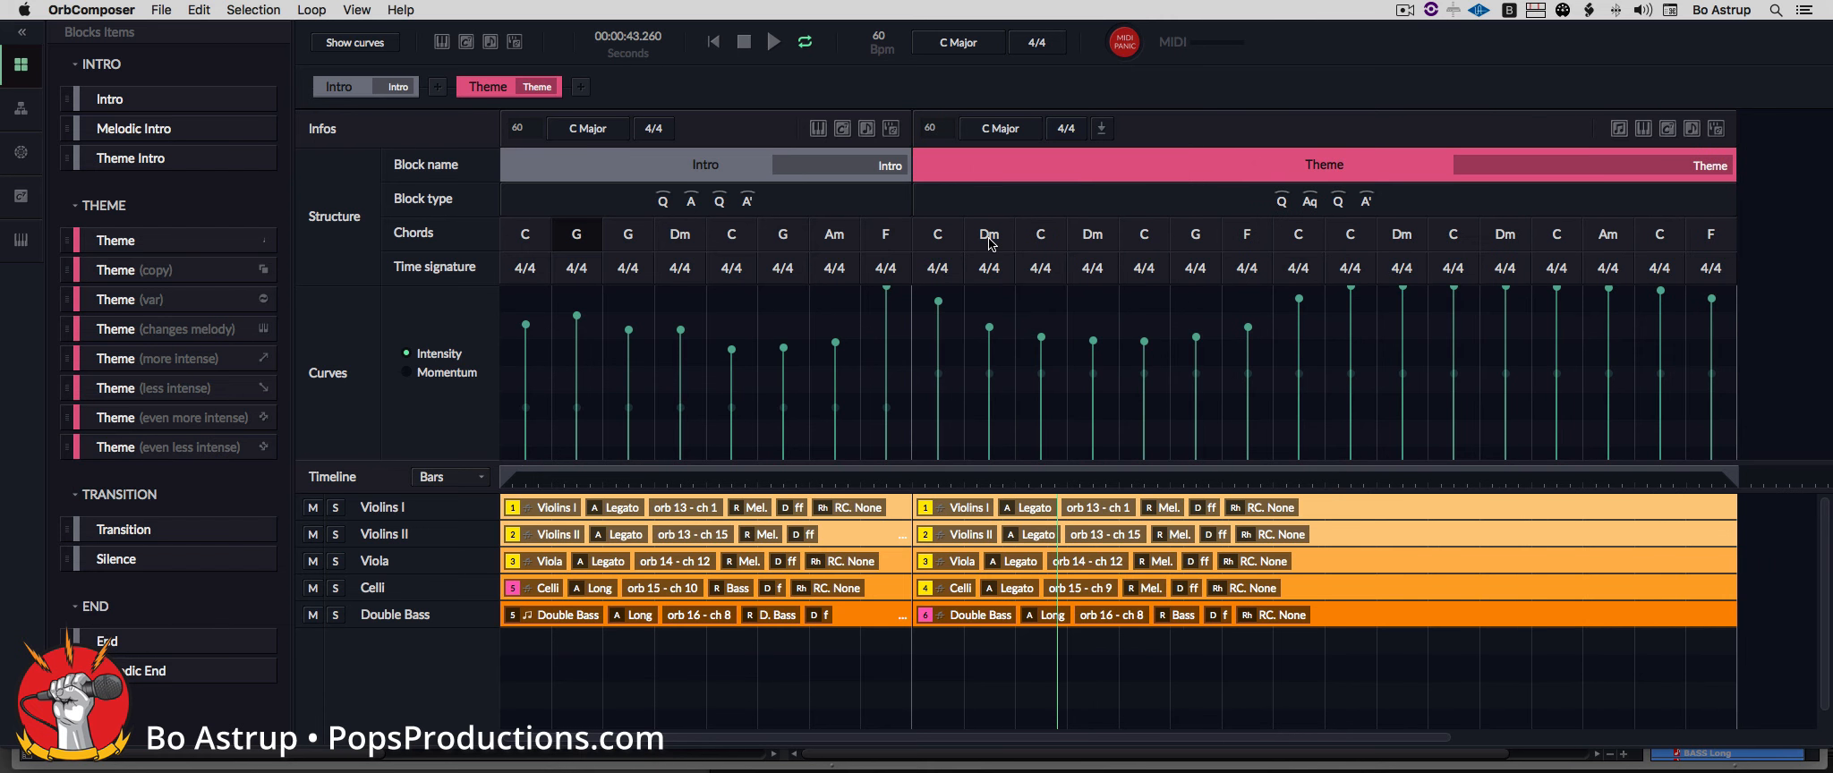
Step: Try a 3/4 time signature on the Theme block and return it to 4/4
left_click(1069, 133)
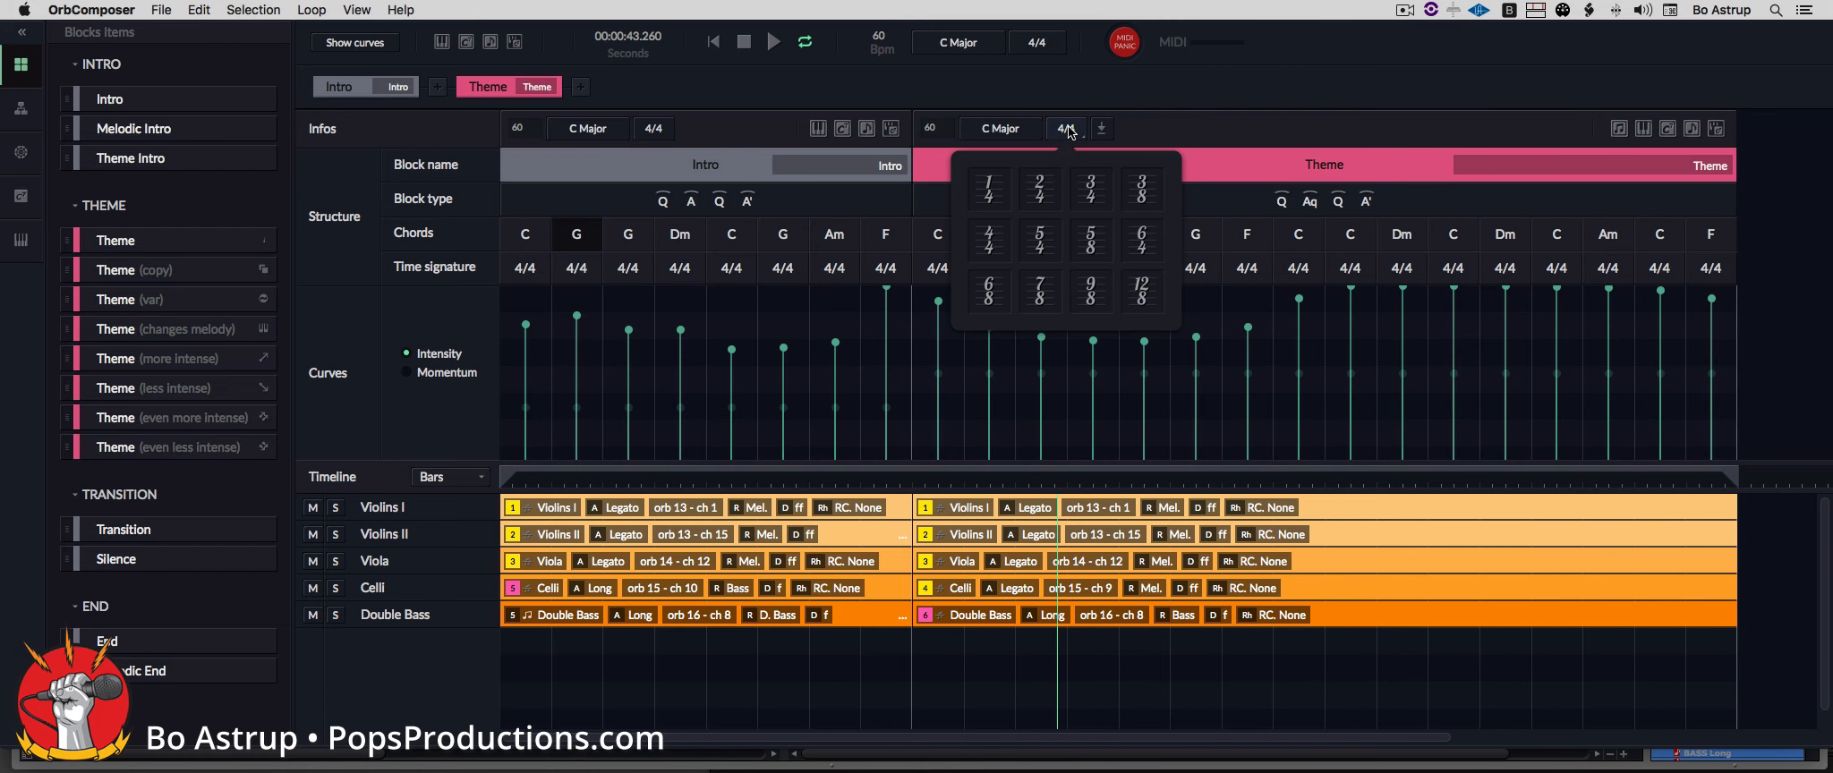
left_click(1091, 190)
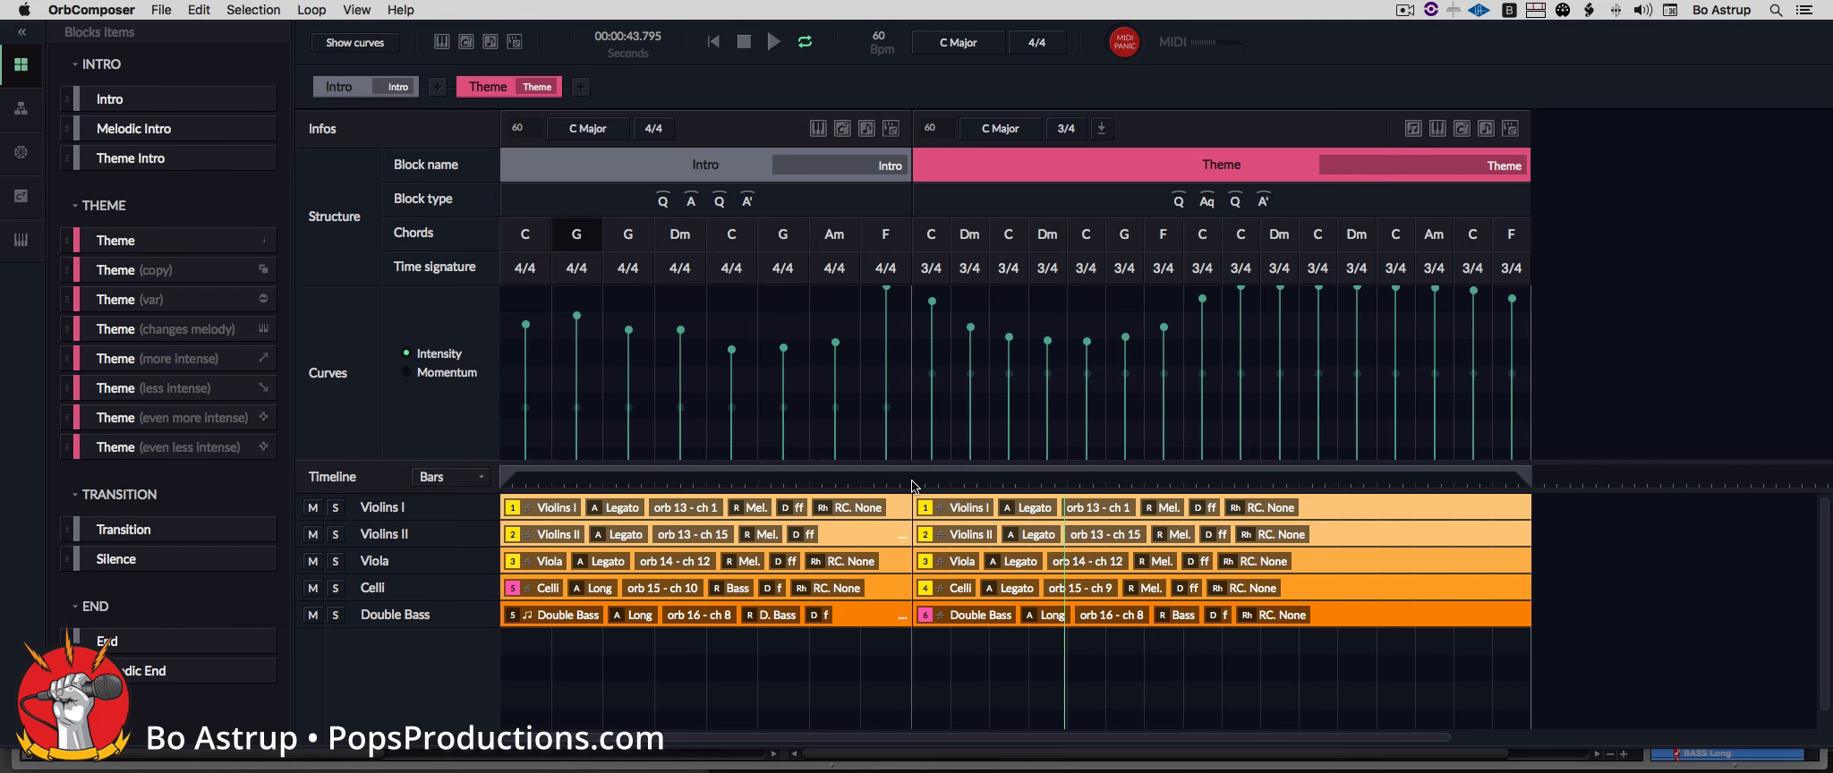
left_click(1079, 129)
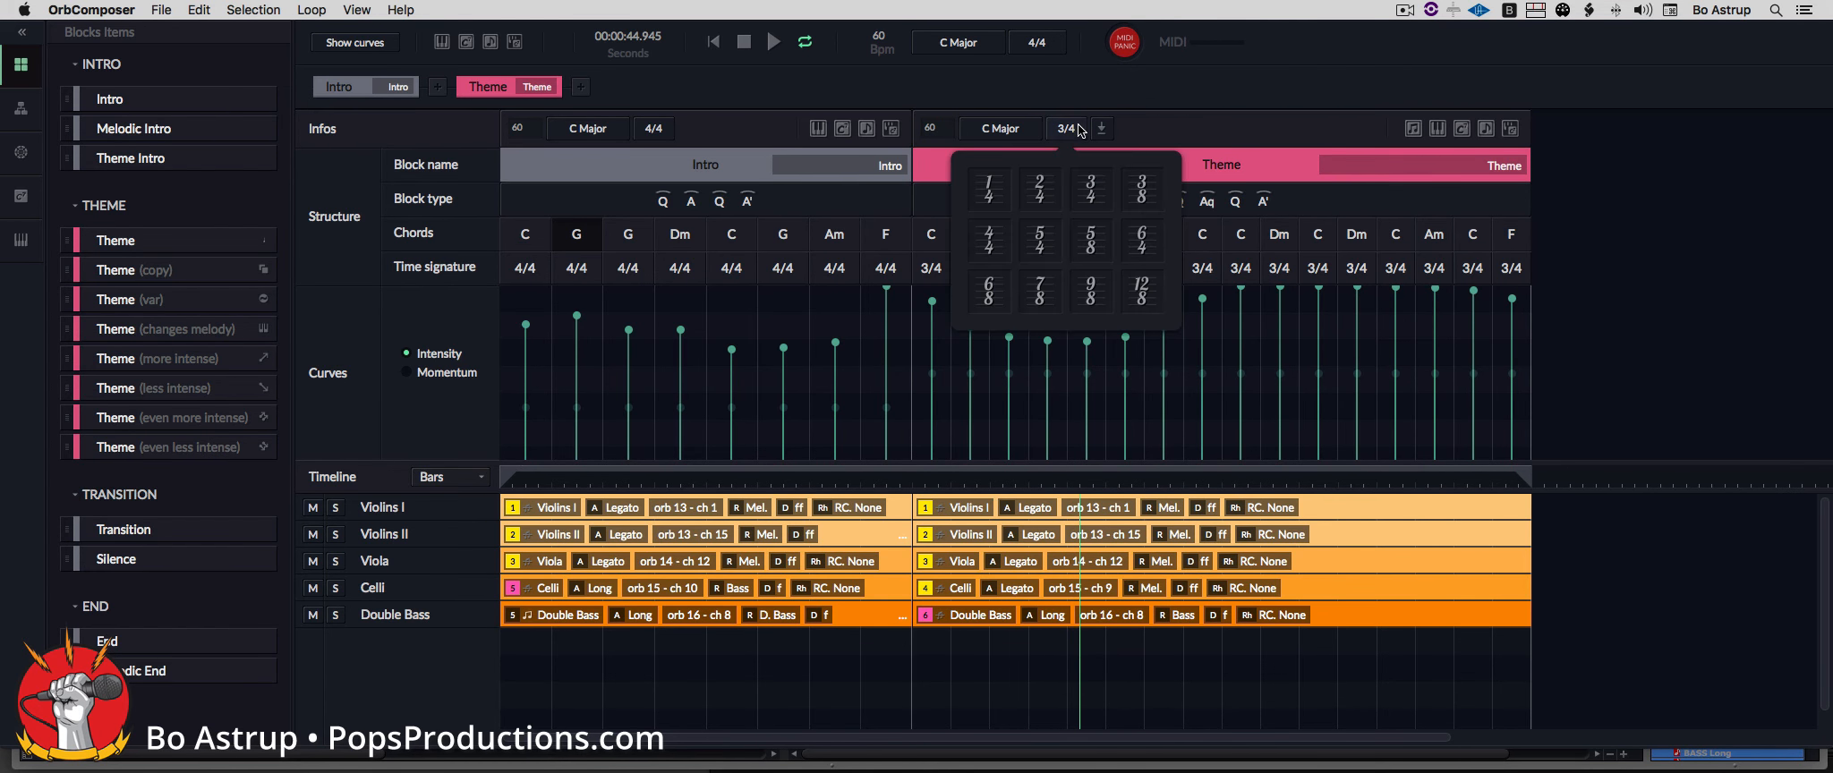
left_click(991, 240)
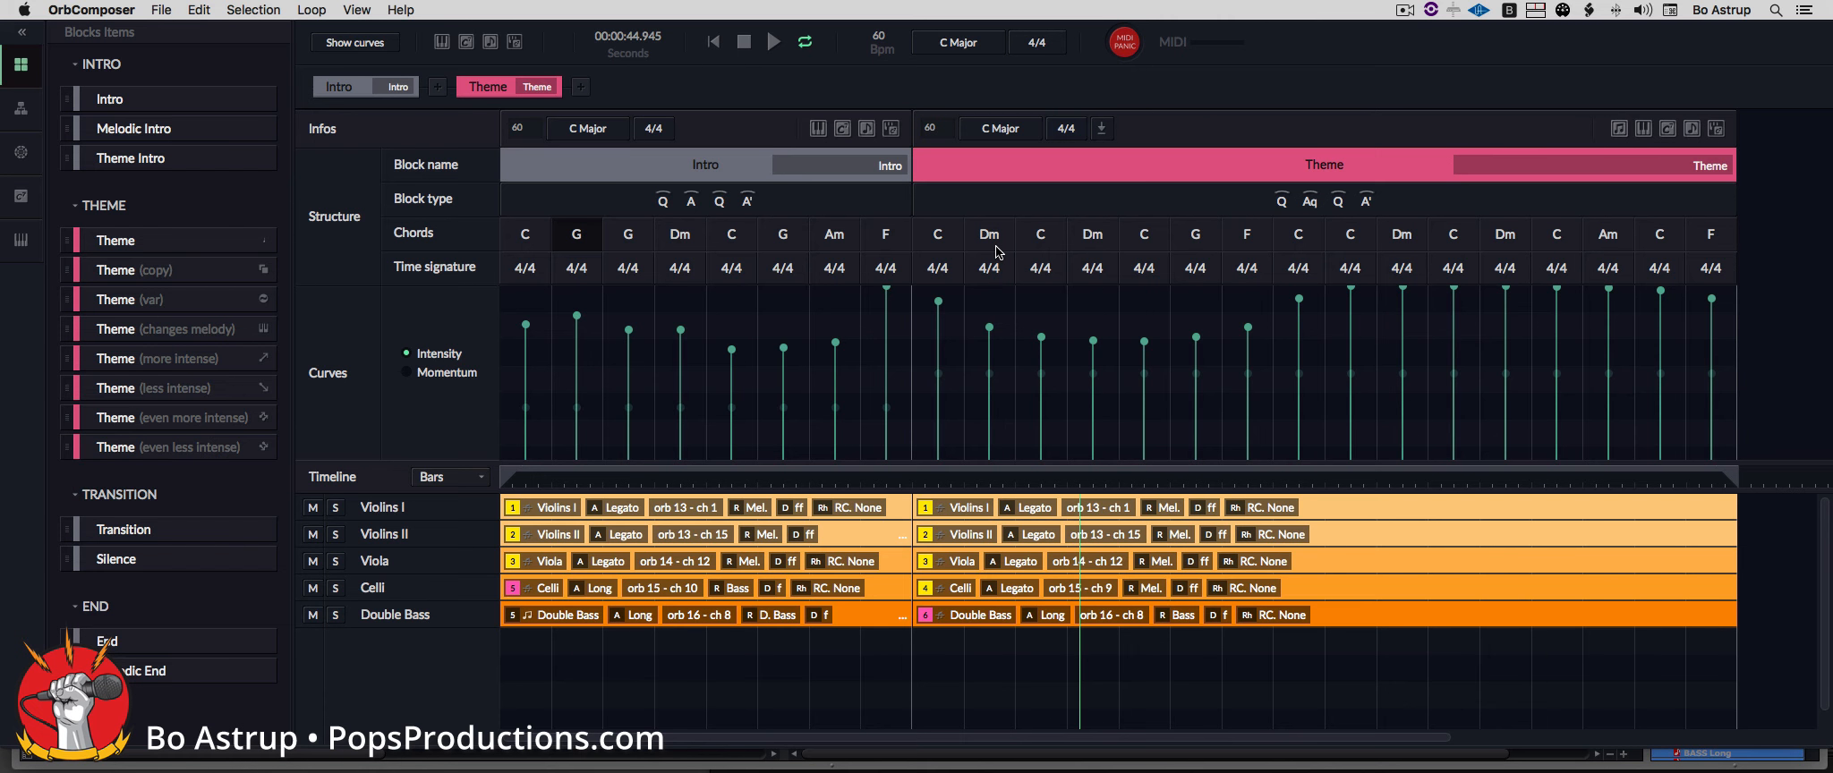
Step: Return Orb Composer to the beginning, switch to Digital Performer, enable slaving to external sync and start recording
left_click(718, 45)
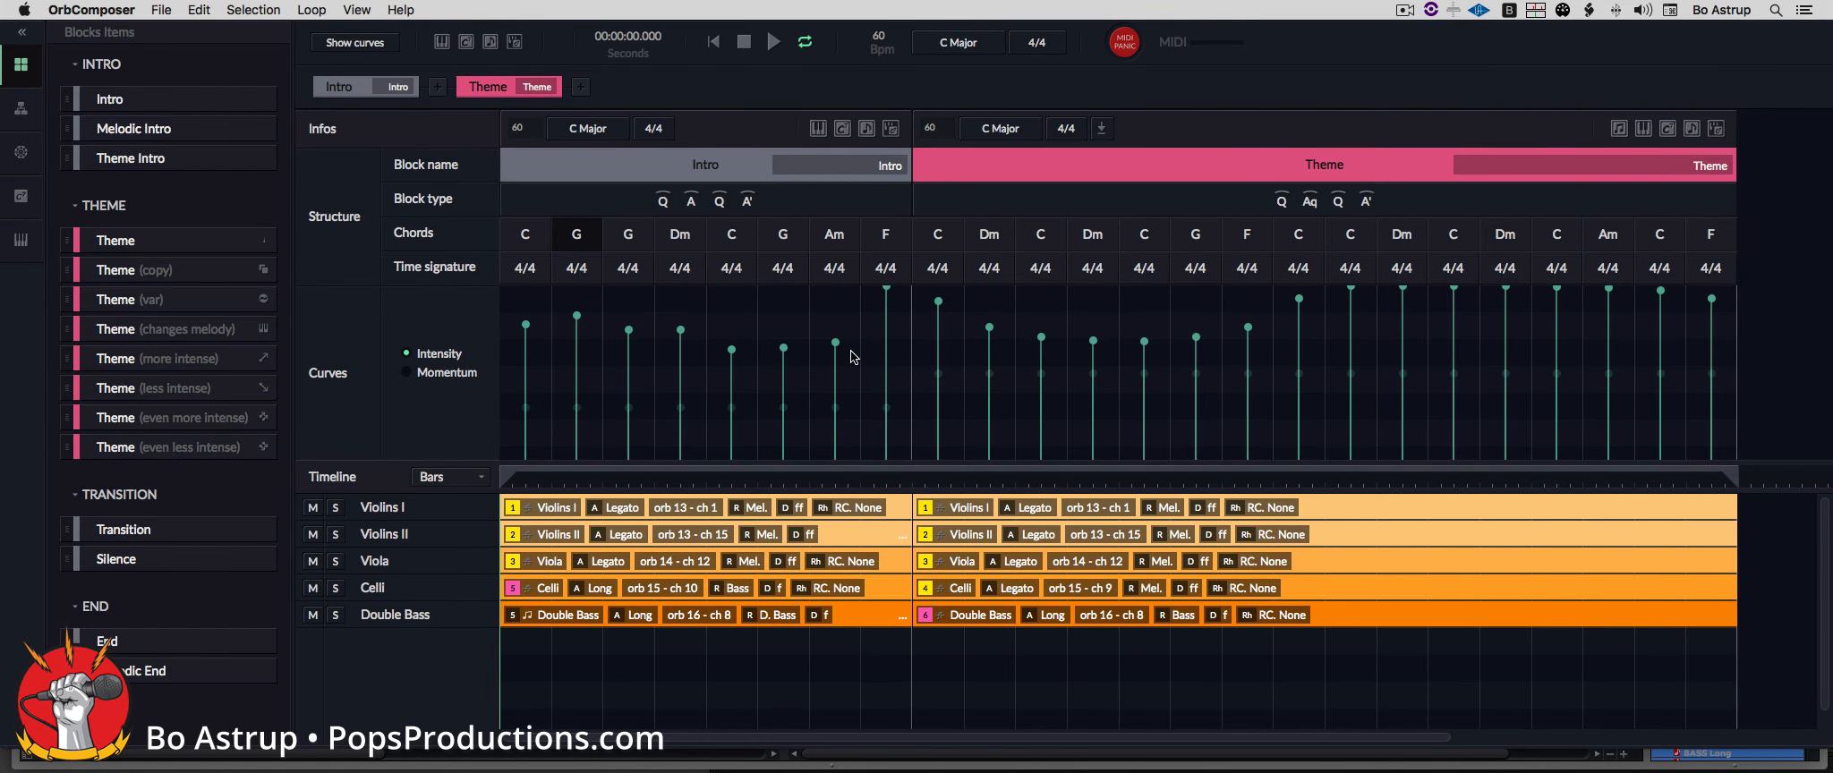
key("super+Tab")
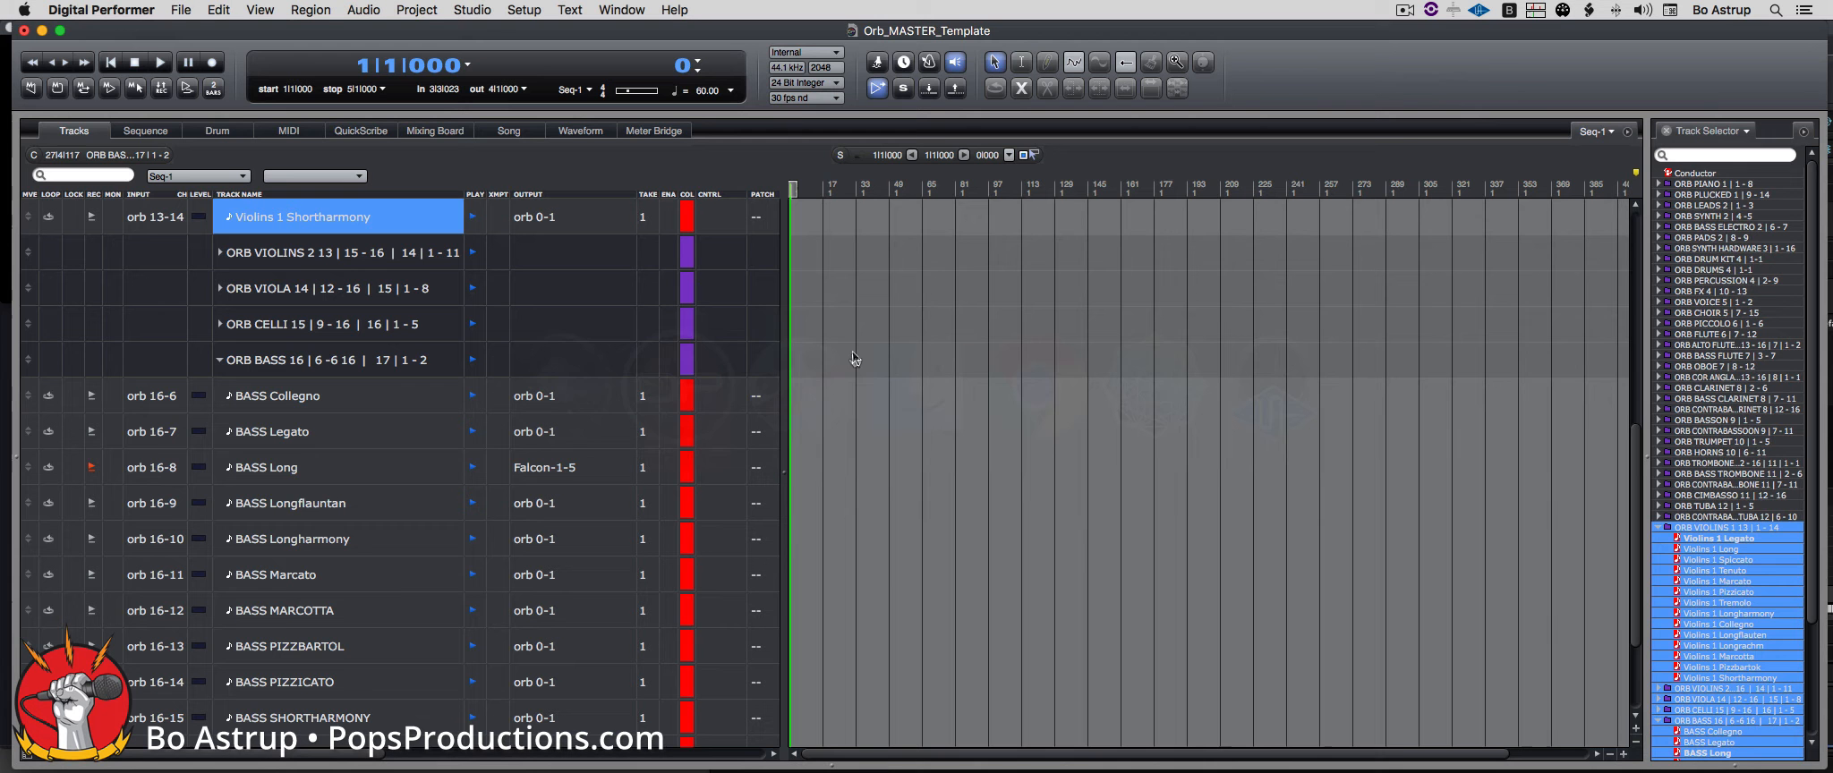
left_click(876, 65)
left_click(214, 65)
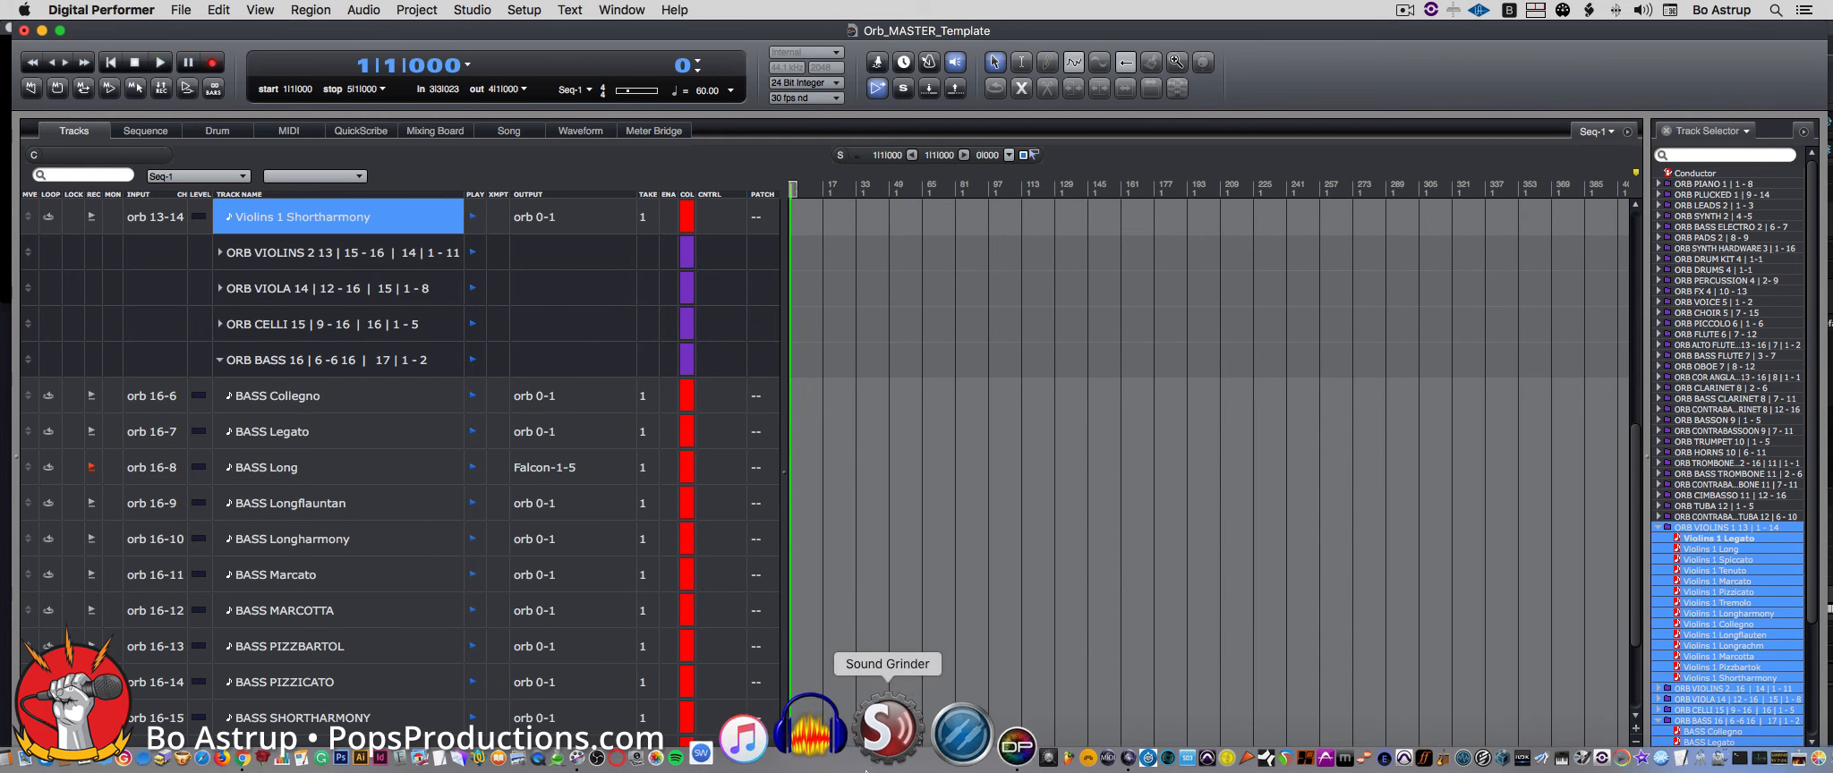
Step: Record the composition by playing it in Orb Composer with looping off, stop it, and rewind Digital Performer to the start
key("super+Tab")
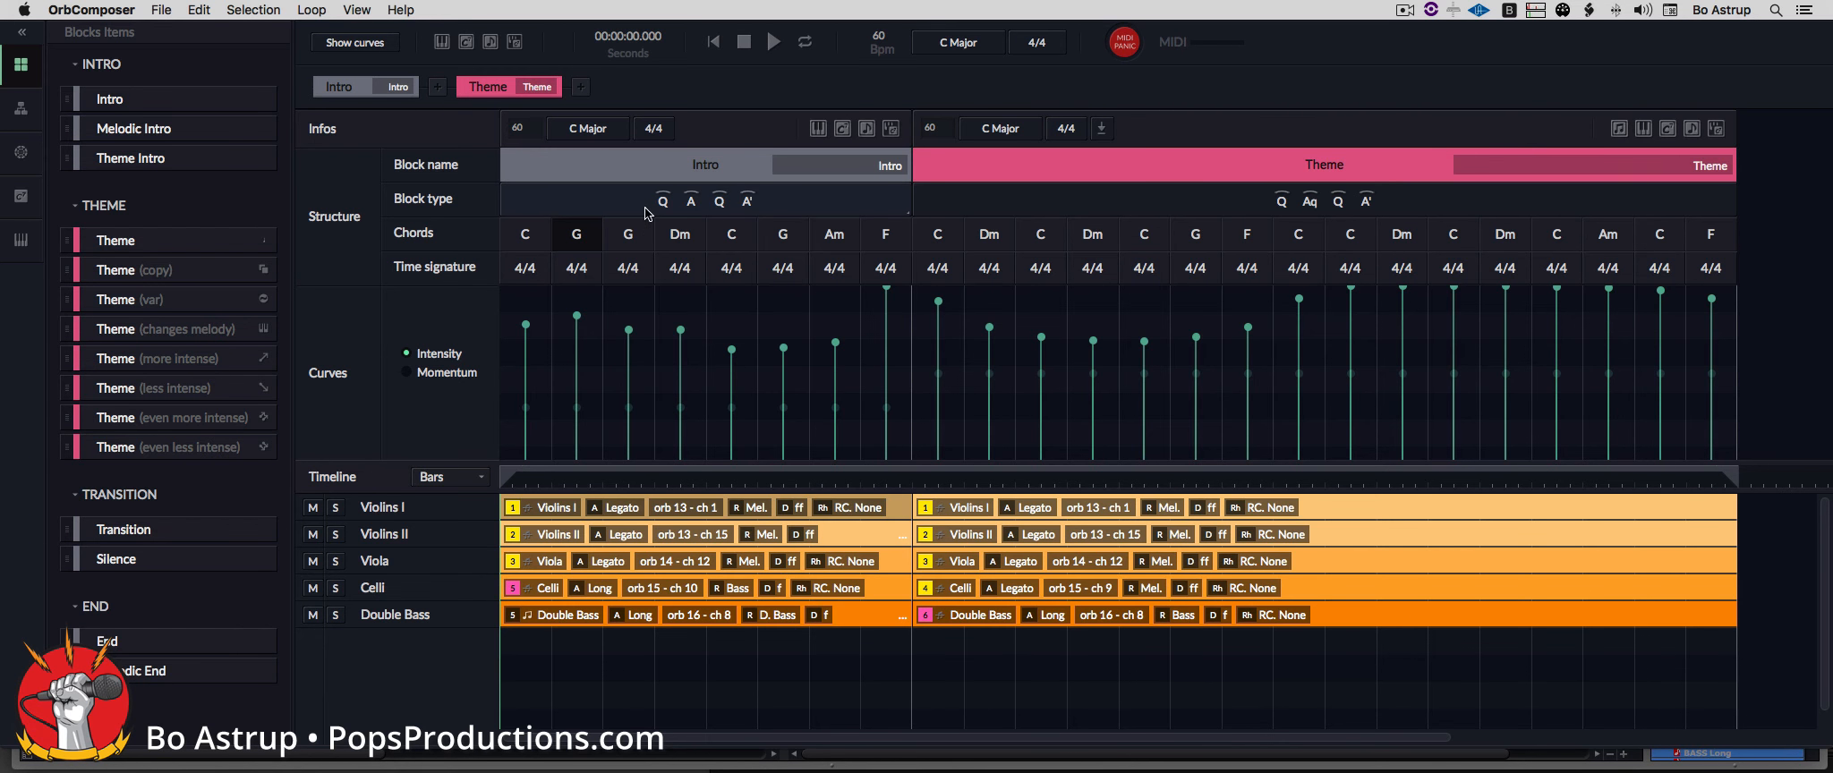
left_click(773, 42)
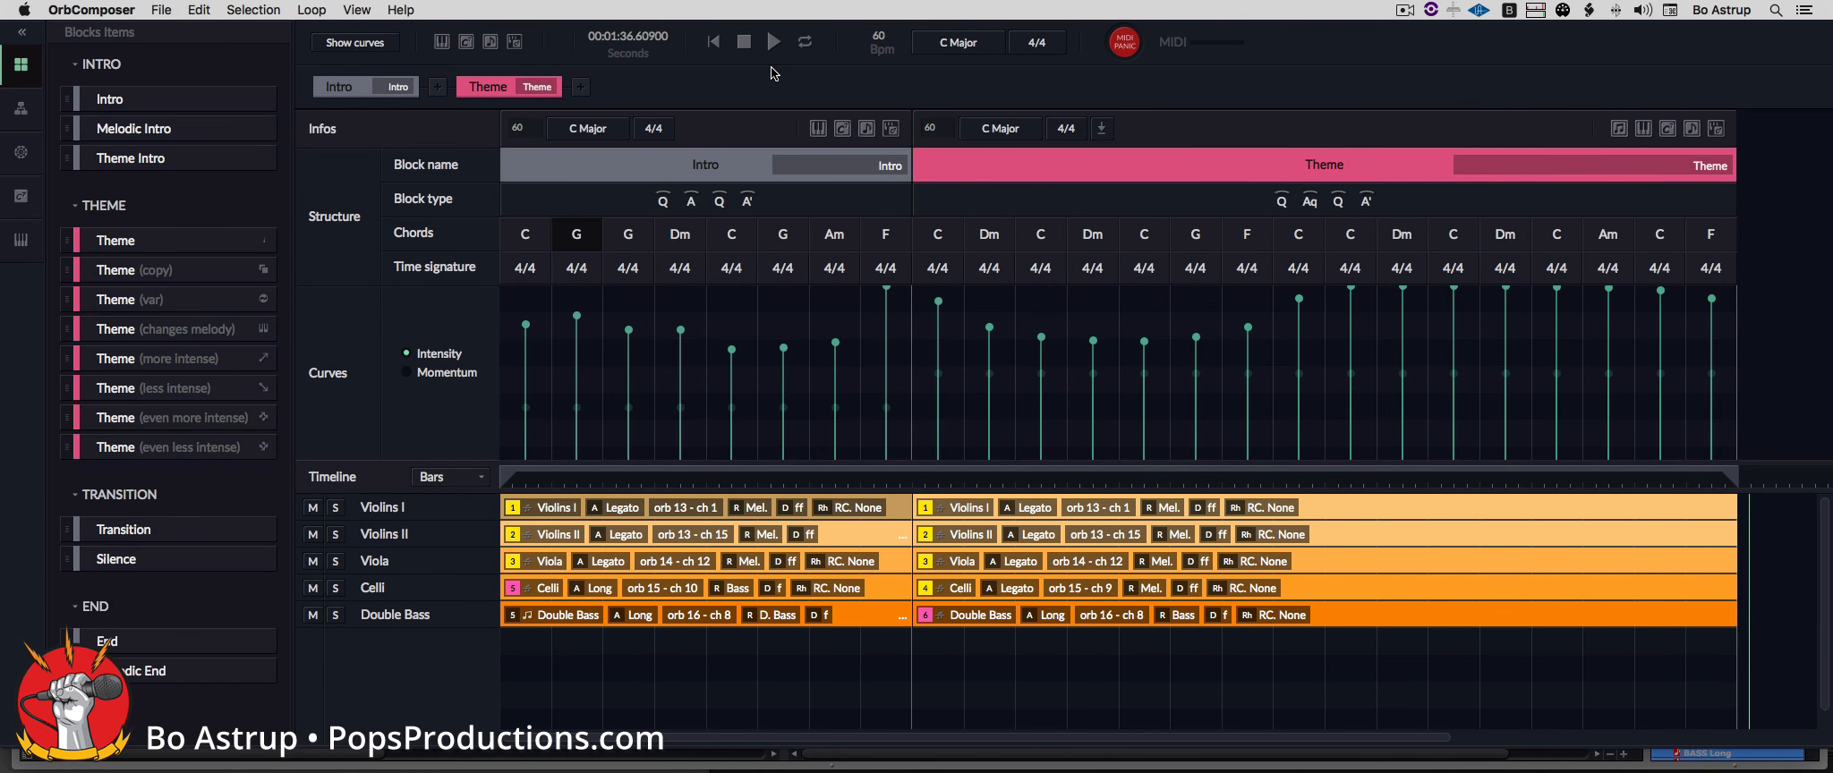
left_click(745, 42)
key("super+Tab")
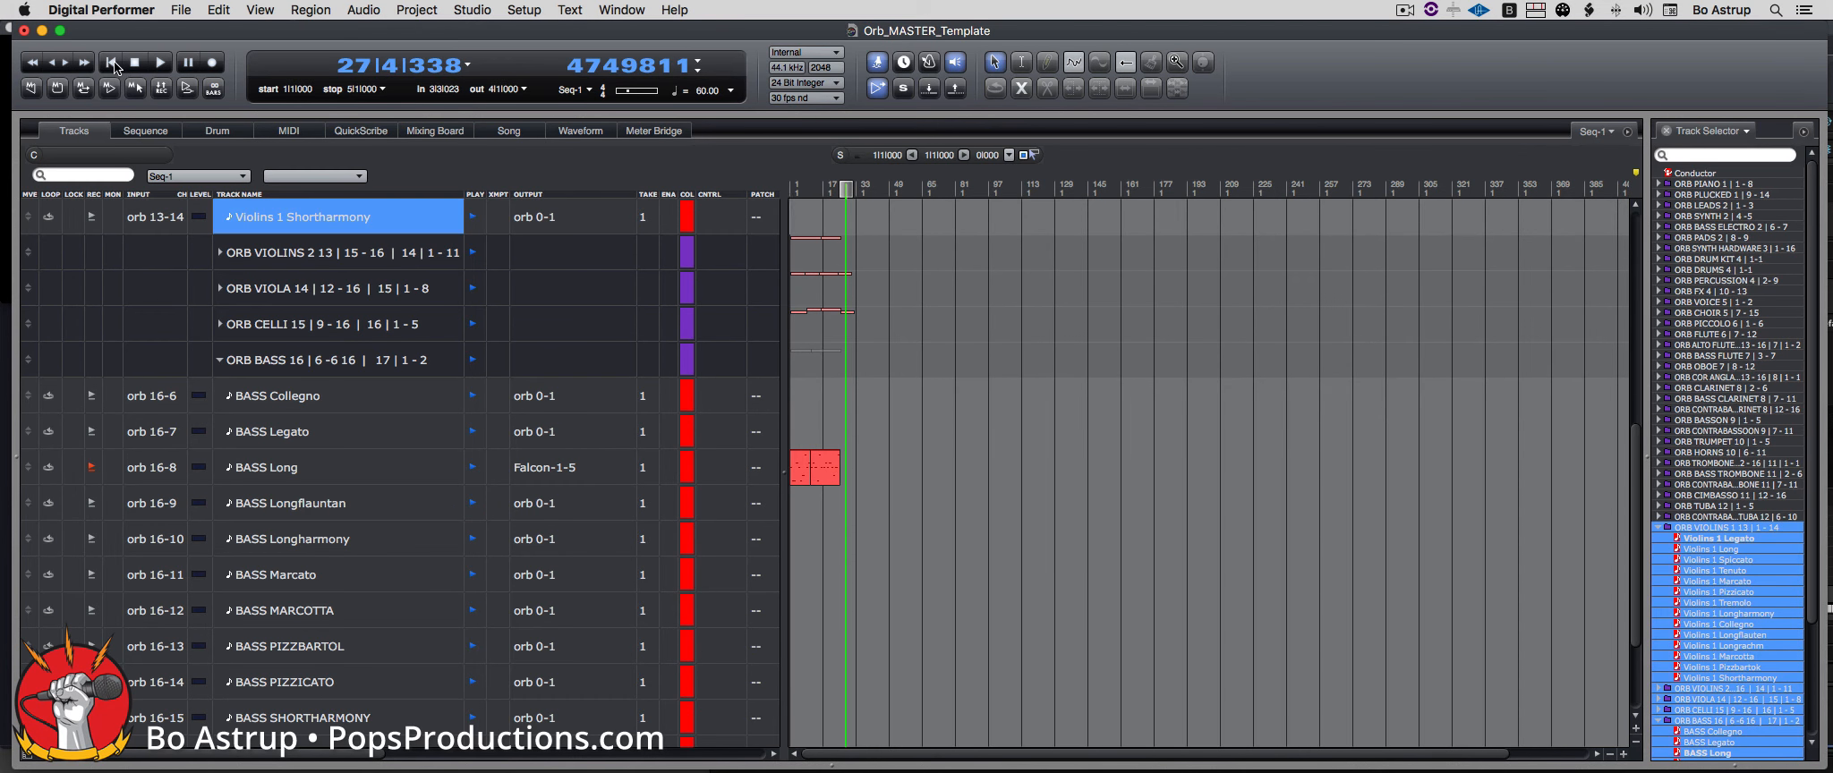
left_click(118, 67)
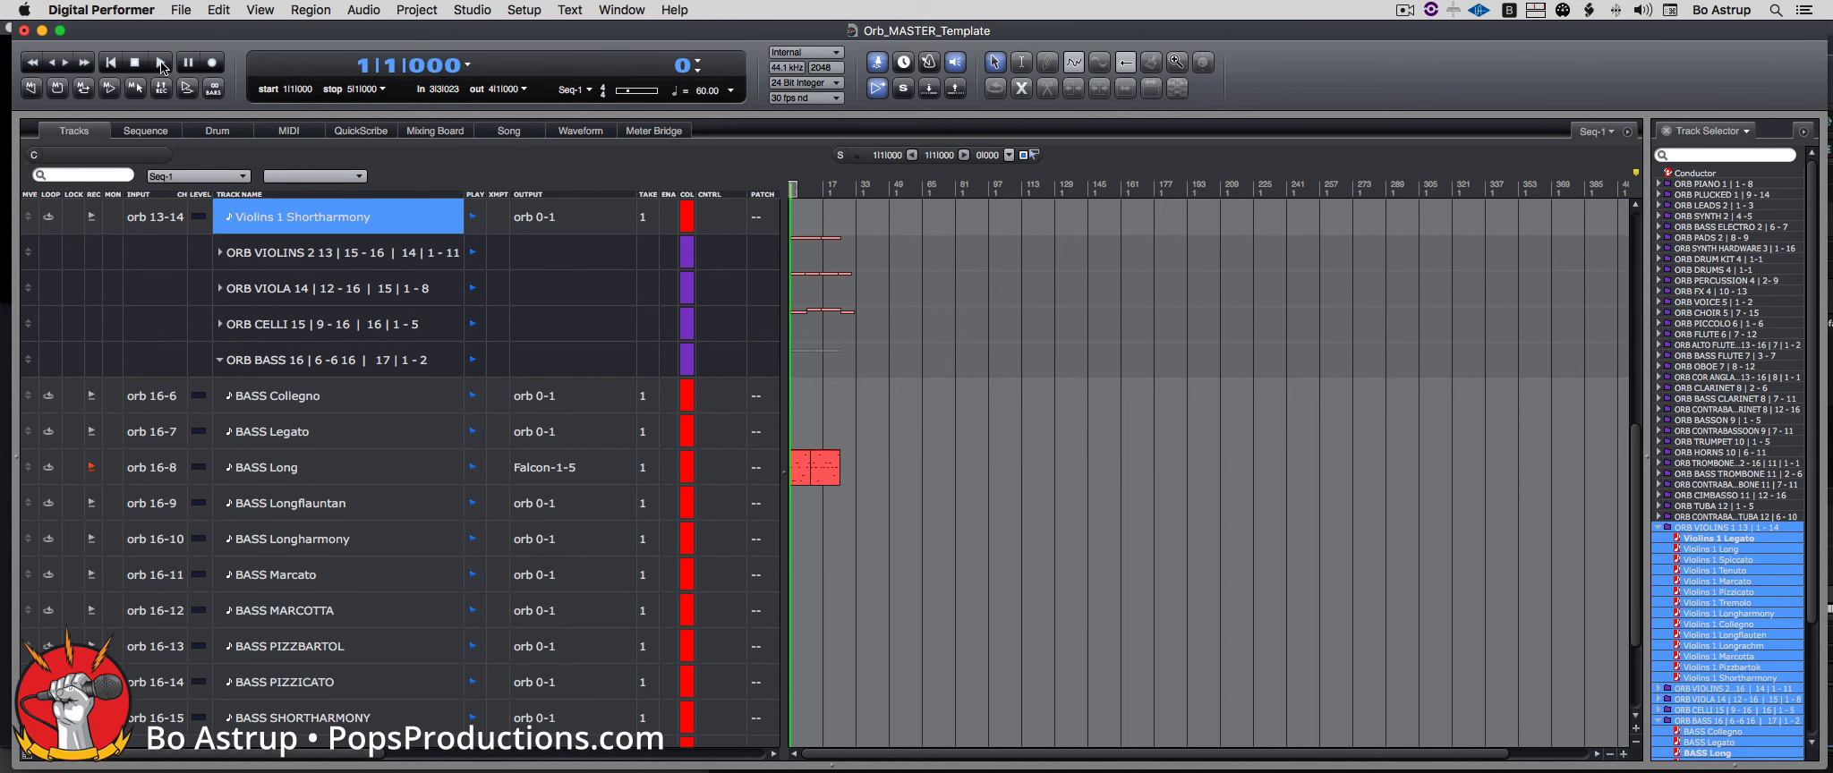
Step: Play back the recorded sequence and enlarge the tracks timeline horizontally to view the recorded string parts
left_click(161, 67)
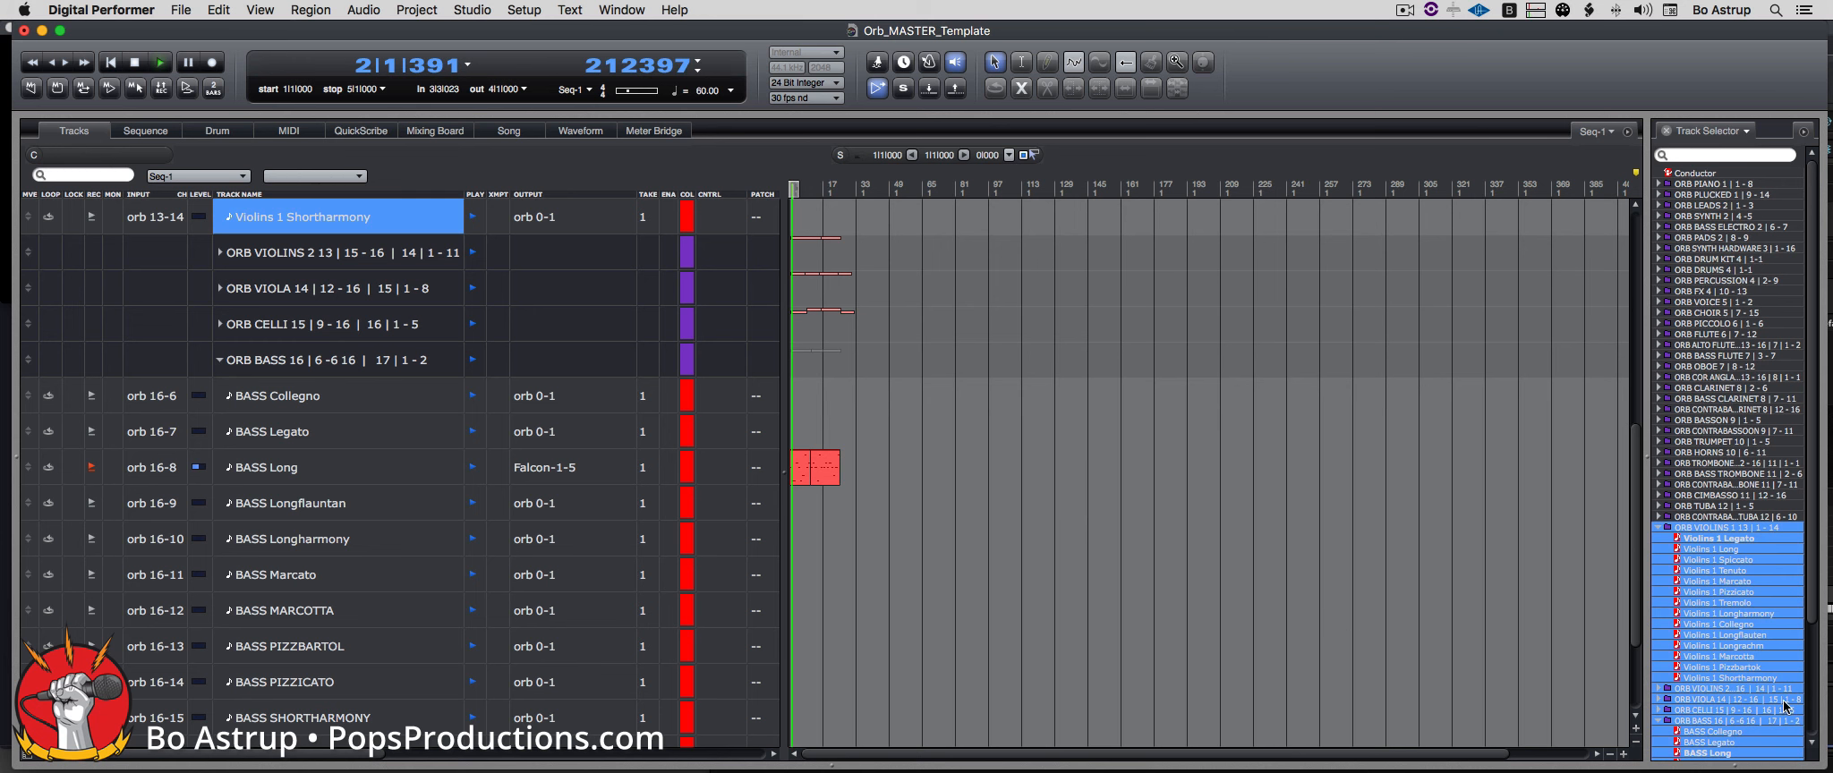
left_click(1623, 754)
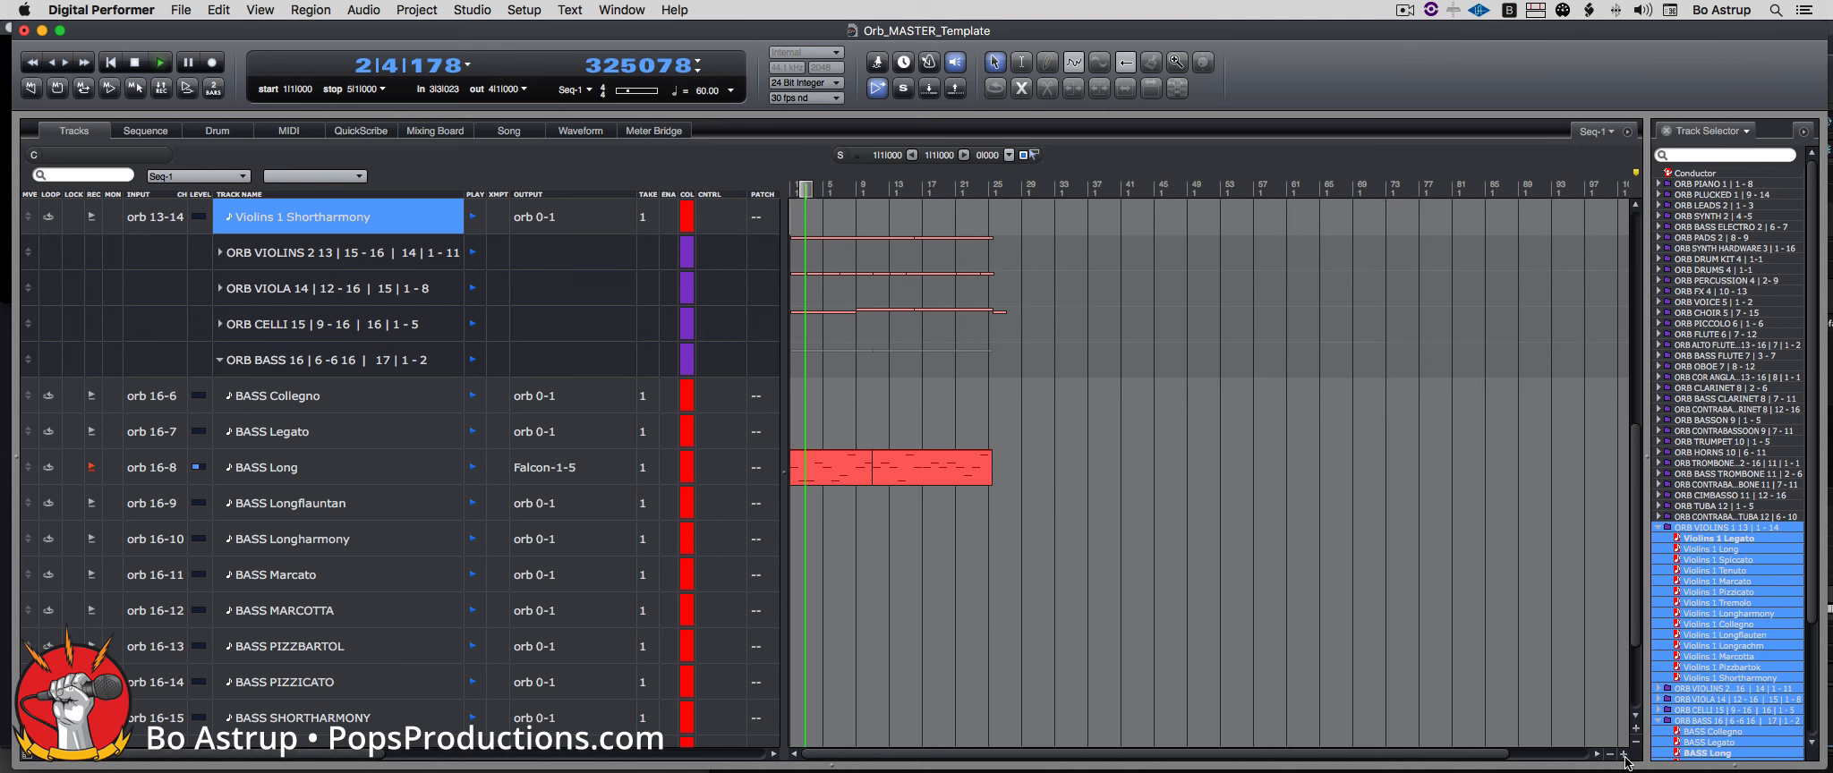
left_click(1623, 754)
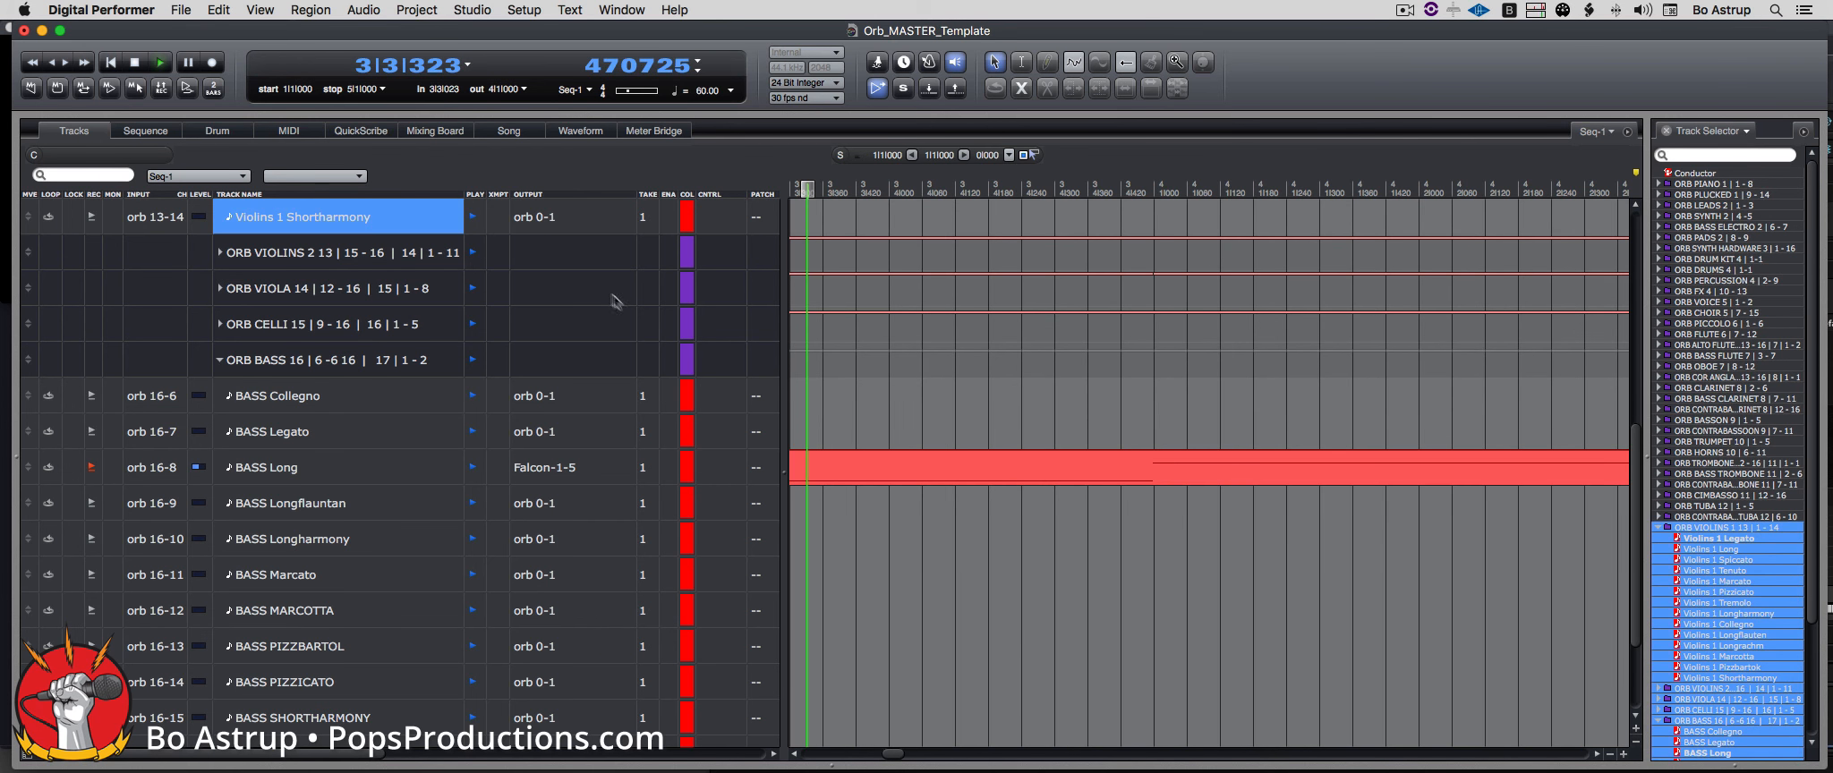
Step: Display the recorded BASS Long notes together with the CELLI Legato and CELLI Long tracks in the MIDI editor
left_click(288, 133)
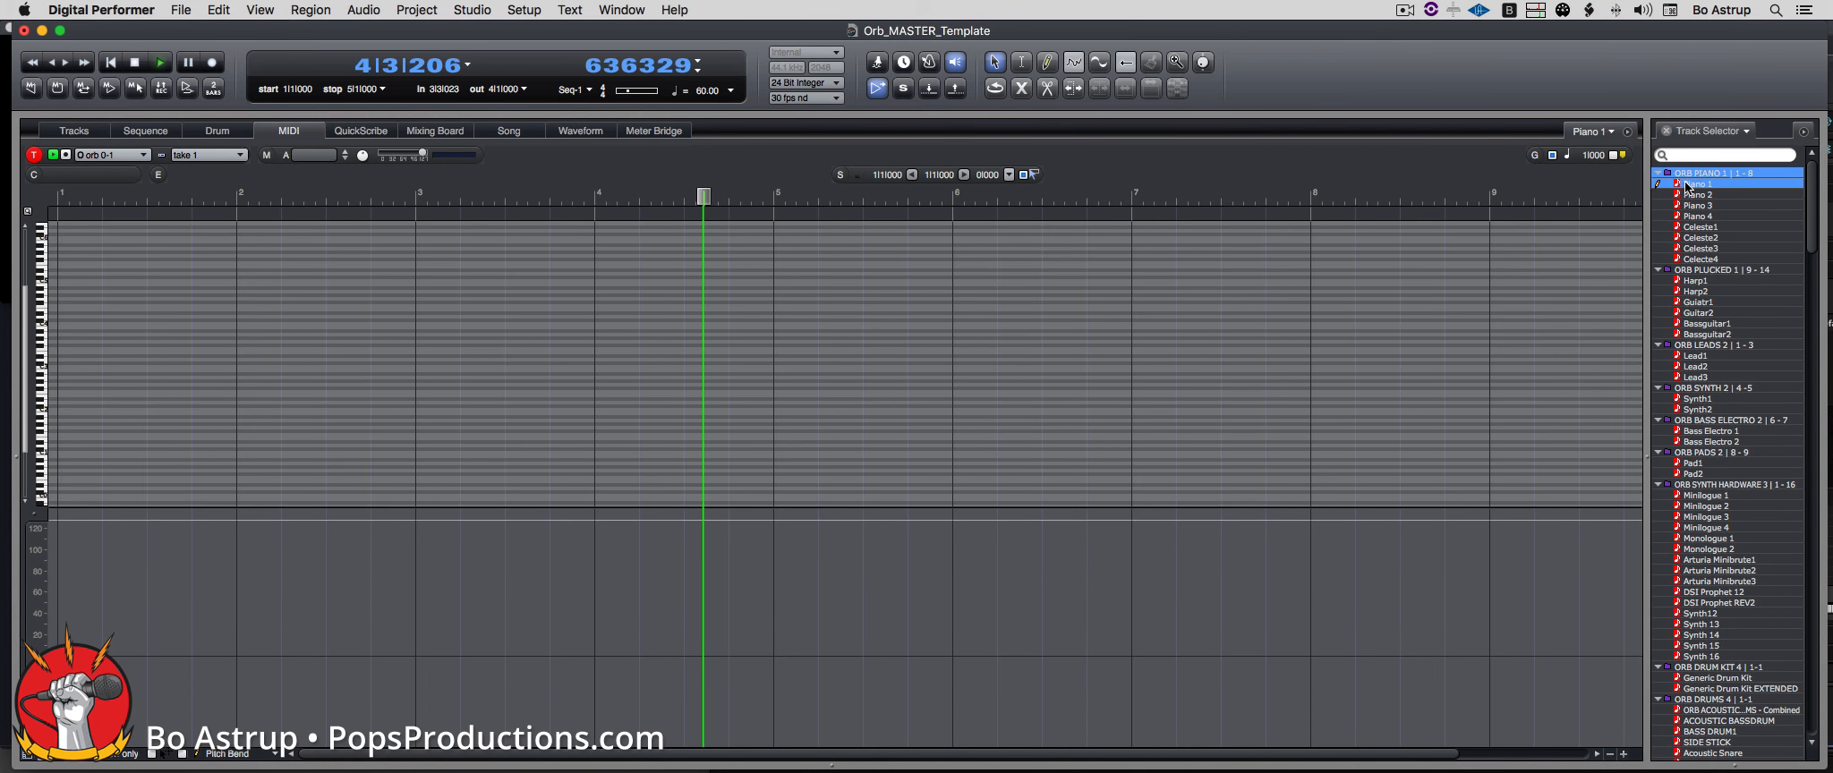
left_click(1716, 185)
left_click_drag(1810, 198, 1810, 718)
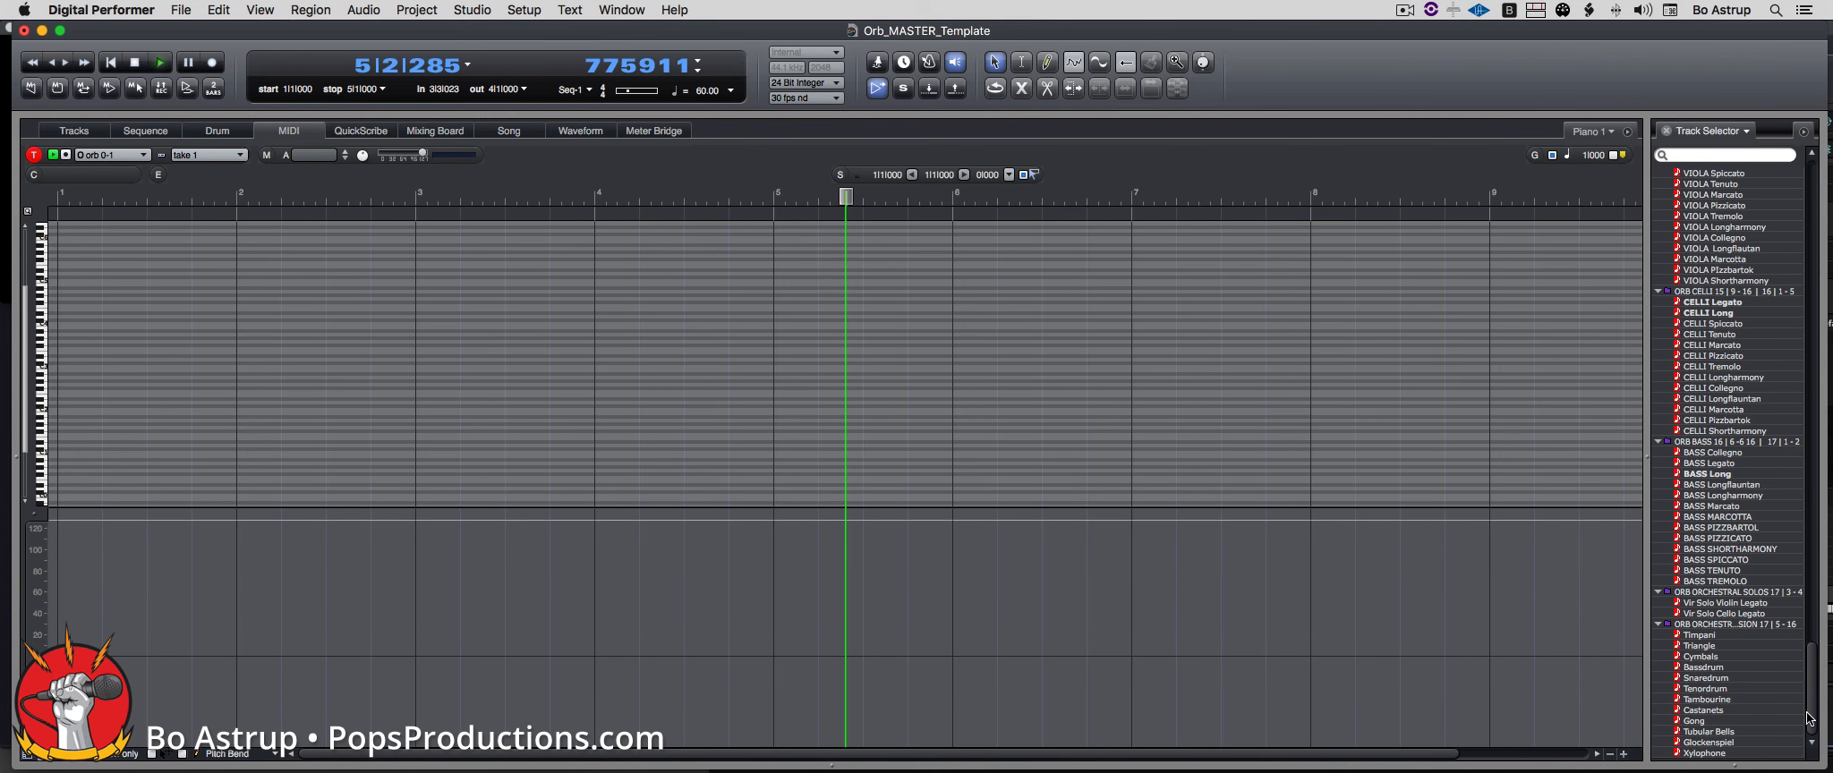
left_click(1700, 475)
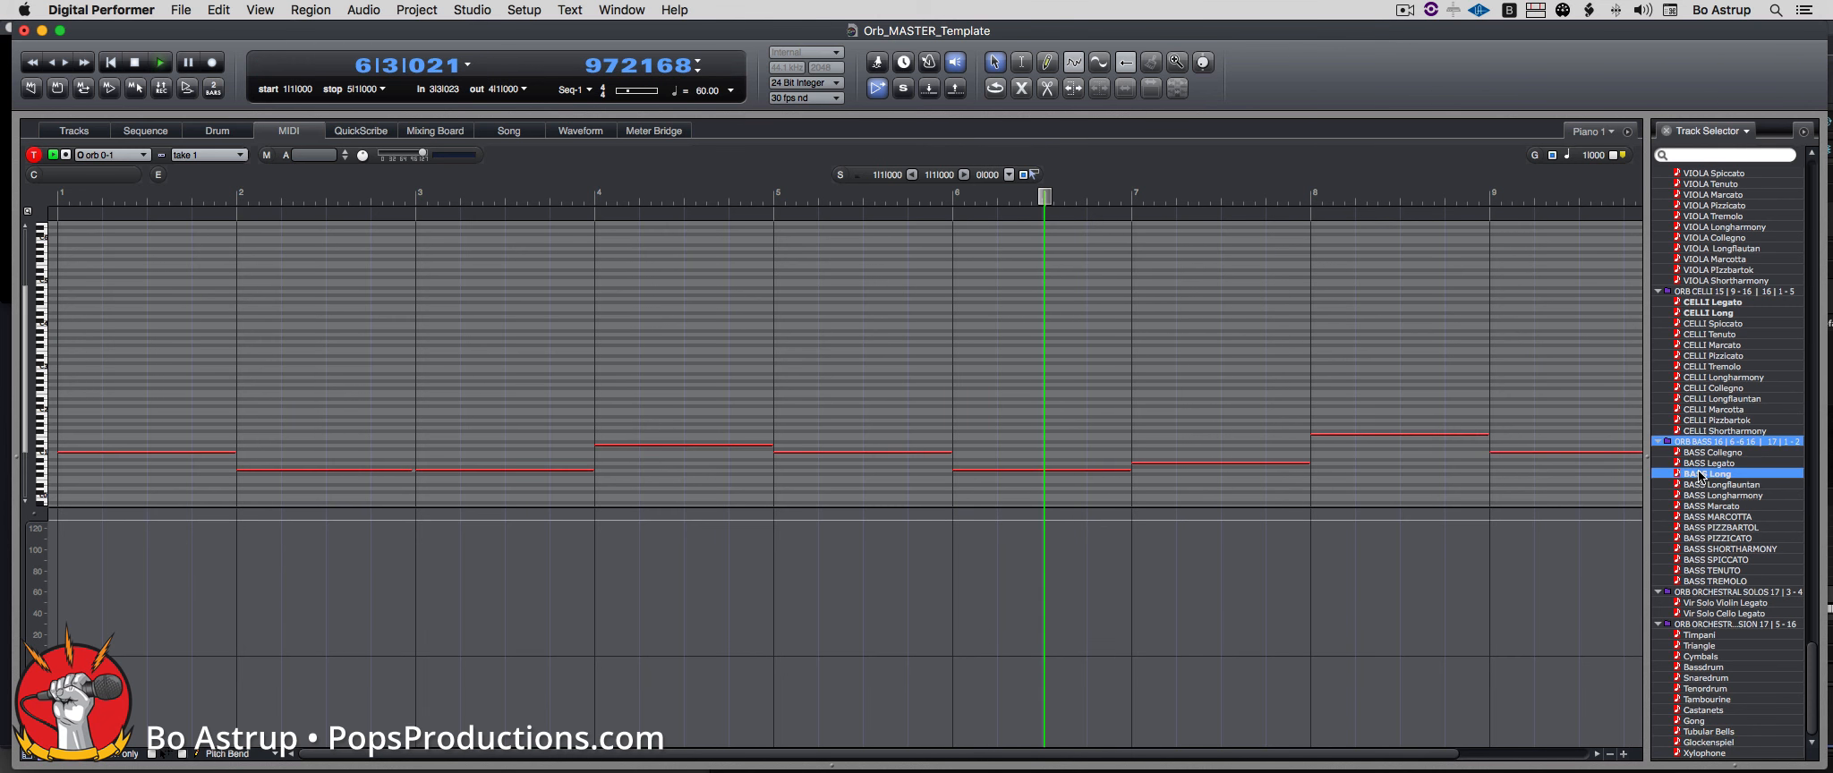
left_click(1709, 302, "shift")
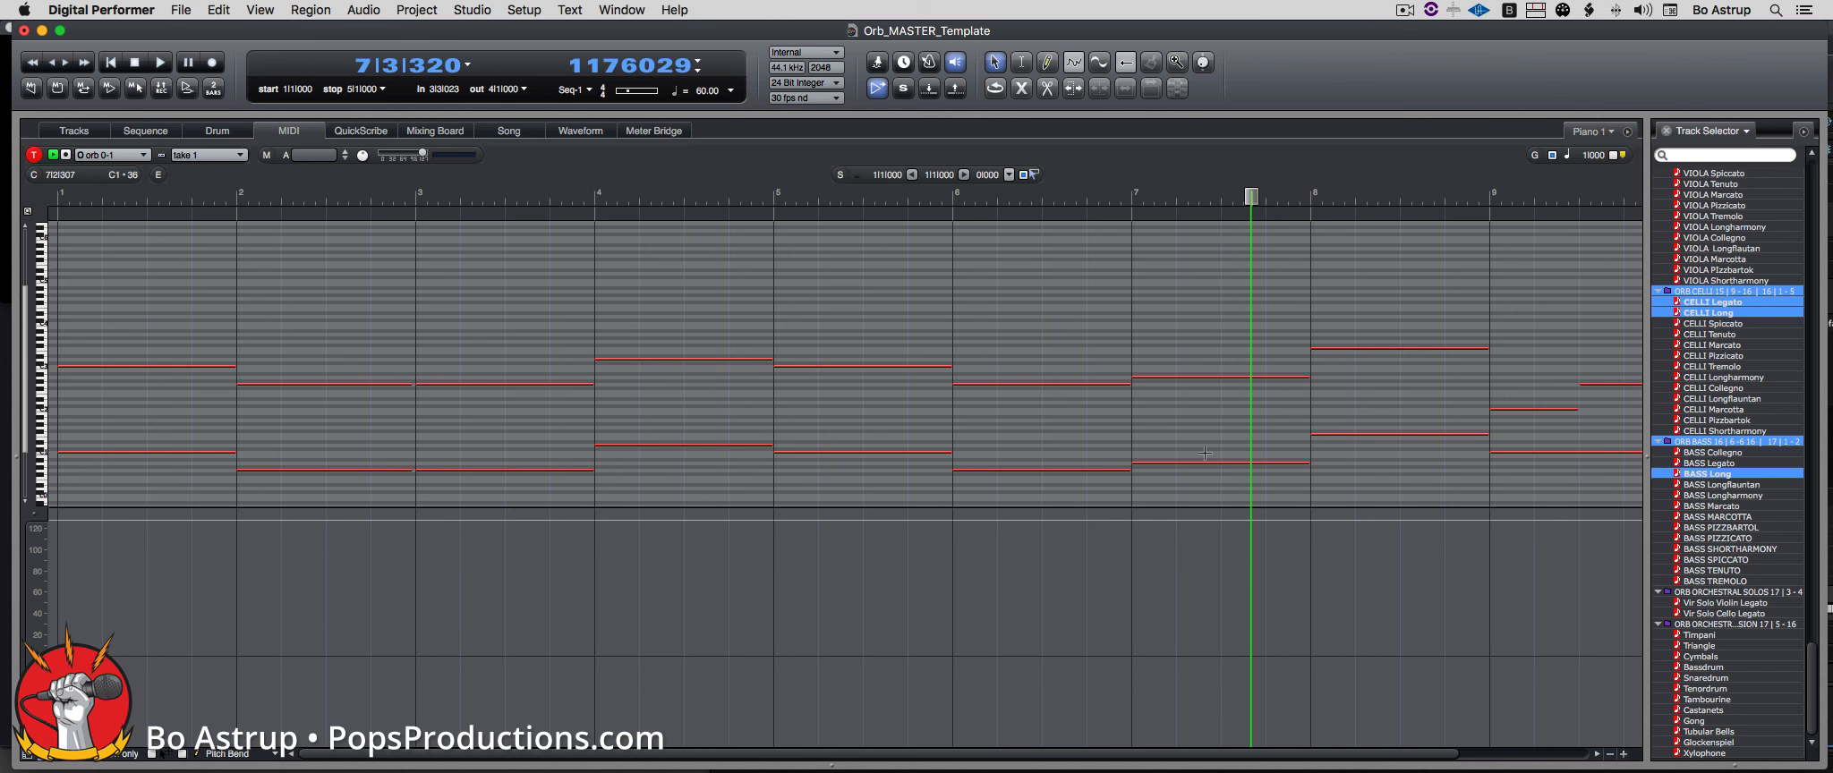
Step: Toggle the BASS Long track's display in the MIDI editor to compare its notes with the celli notes
left_click(1727, 486, "shift")
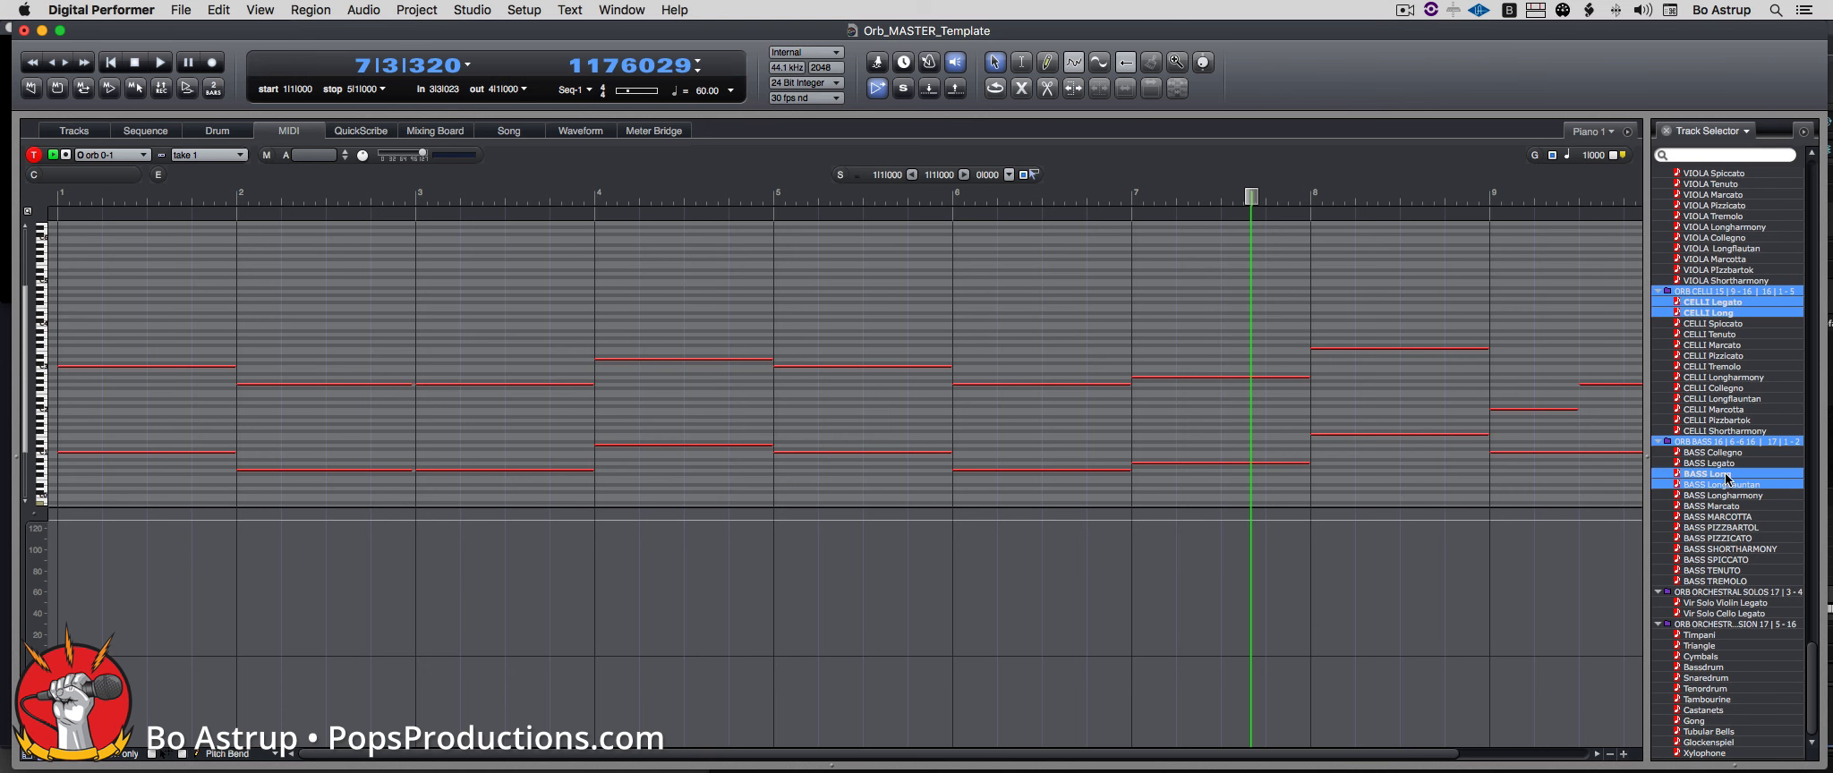
left_click(1711, 486, "shift")
left_click(1722, 465, "shift")
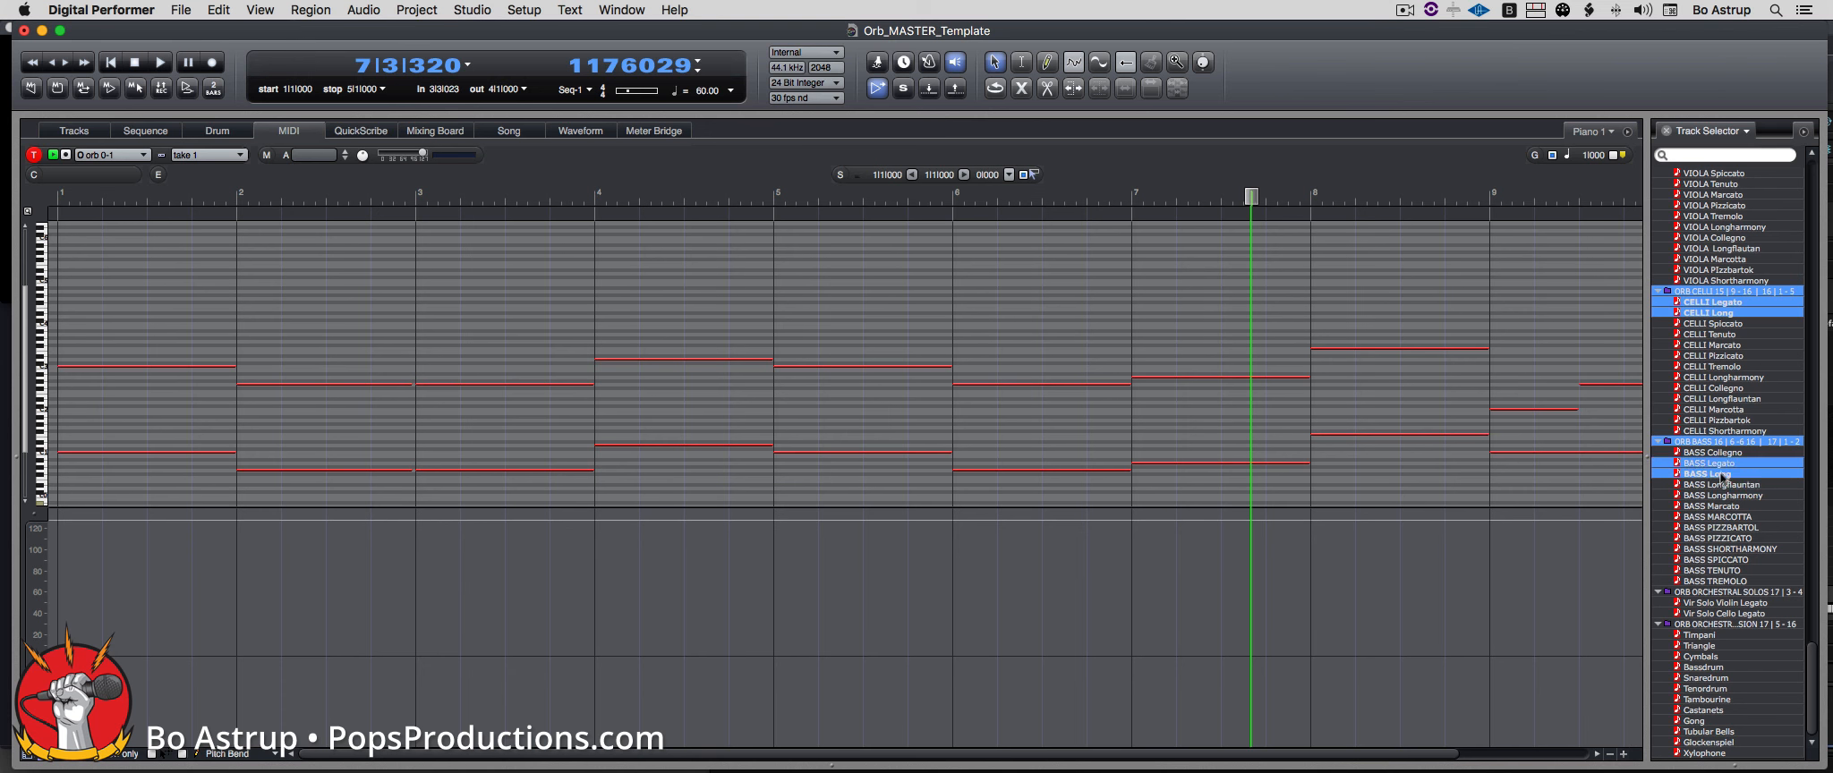
left_click(1718, 465, "shift")
left_click(1718, 474, "shift")
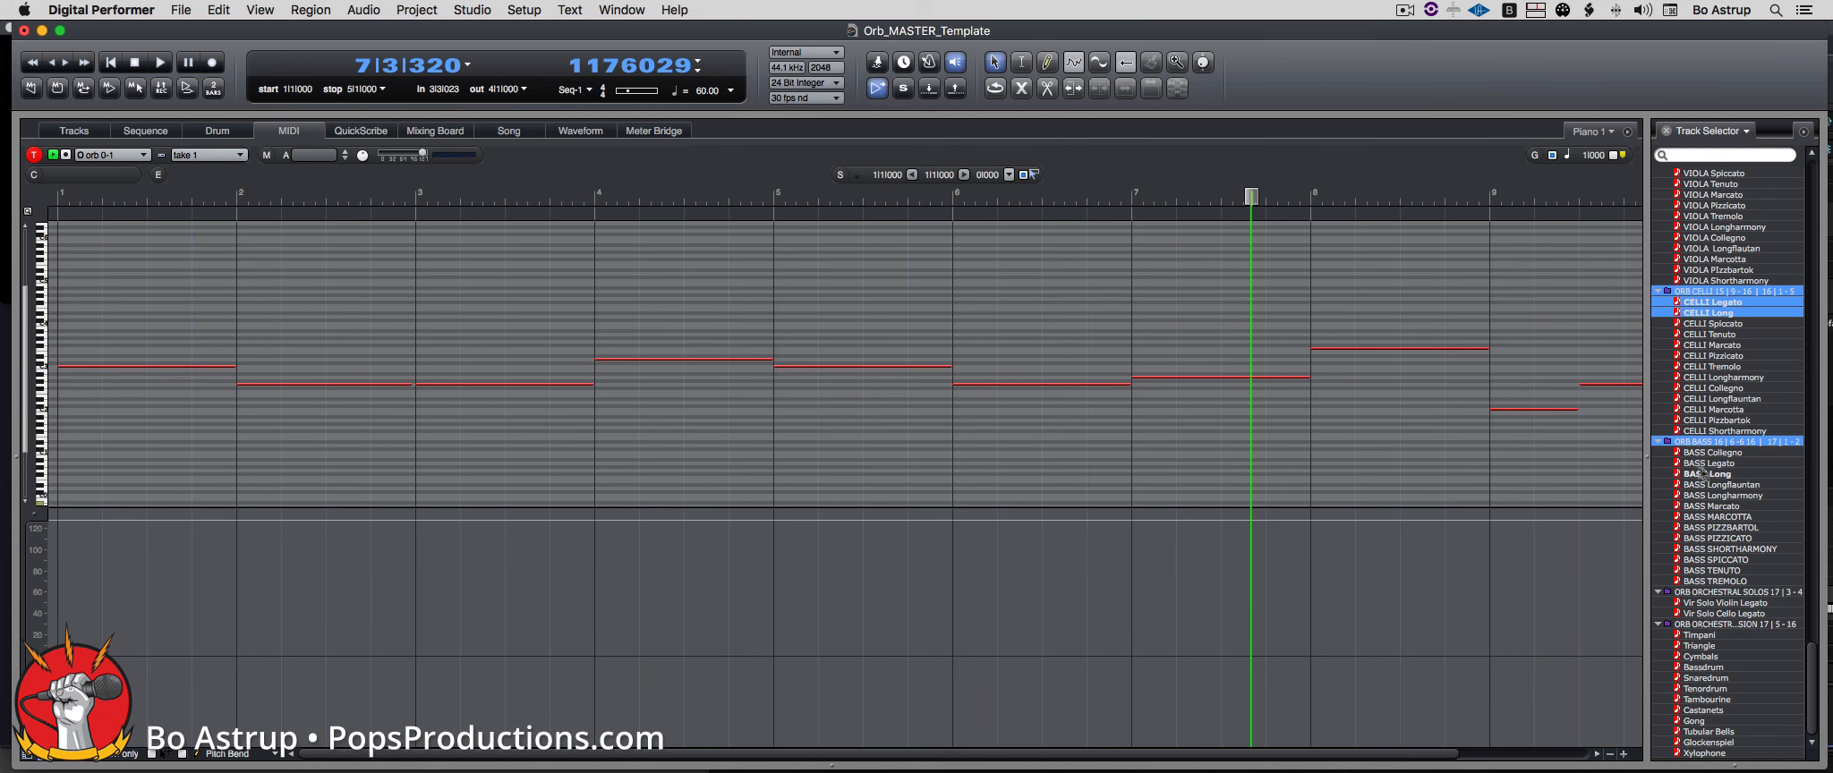
left_click(1719, 475, "shift")
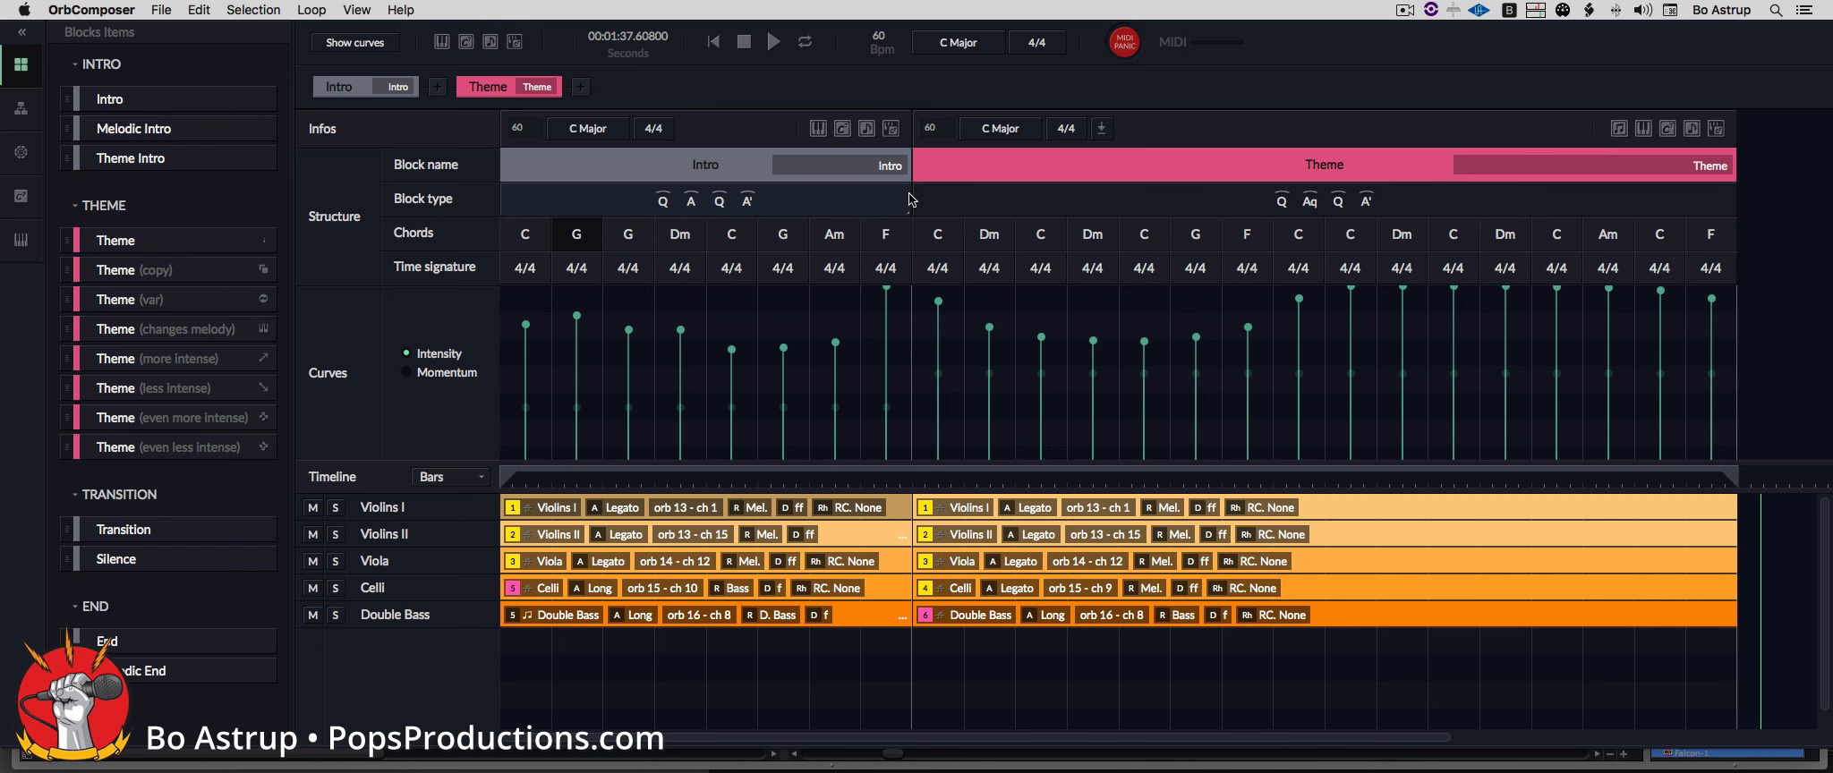
Step: Show the Momentum curve in Orb Composer and raise it over the last eight bars of the Theme block
left_click(412, 374)
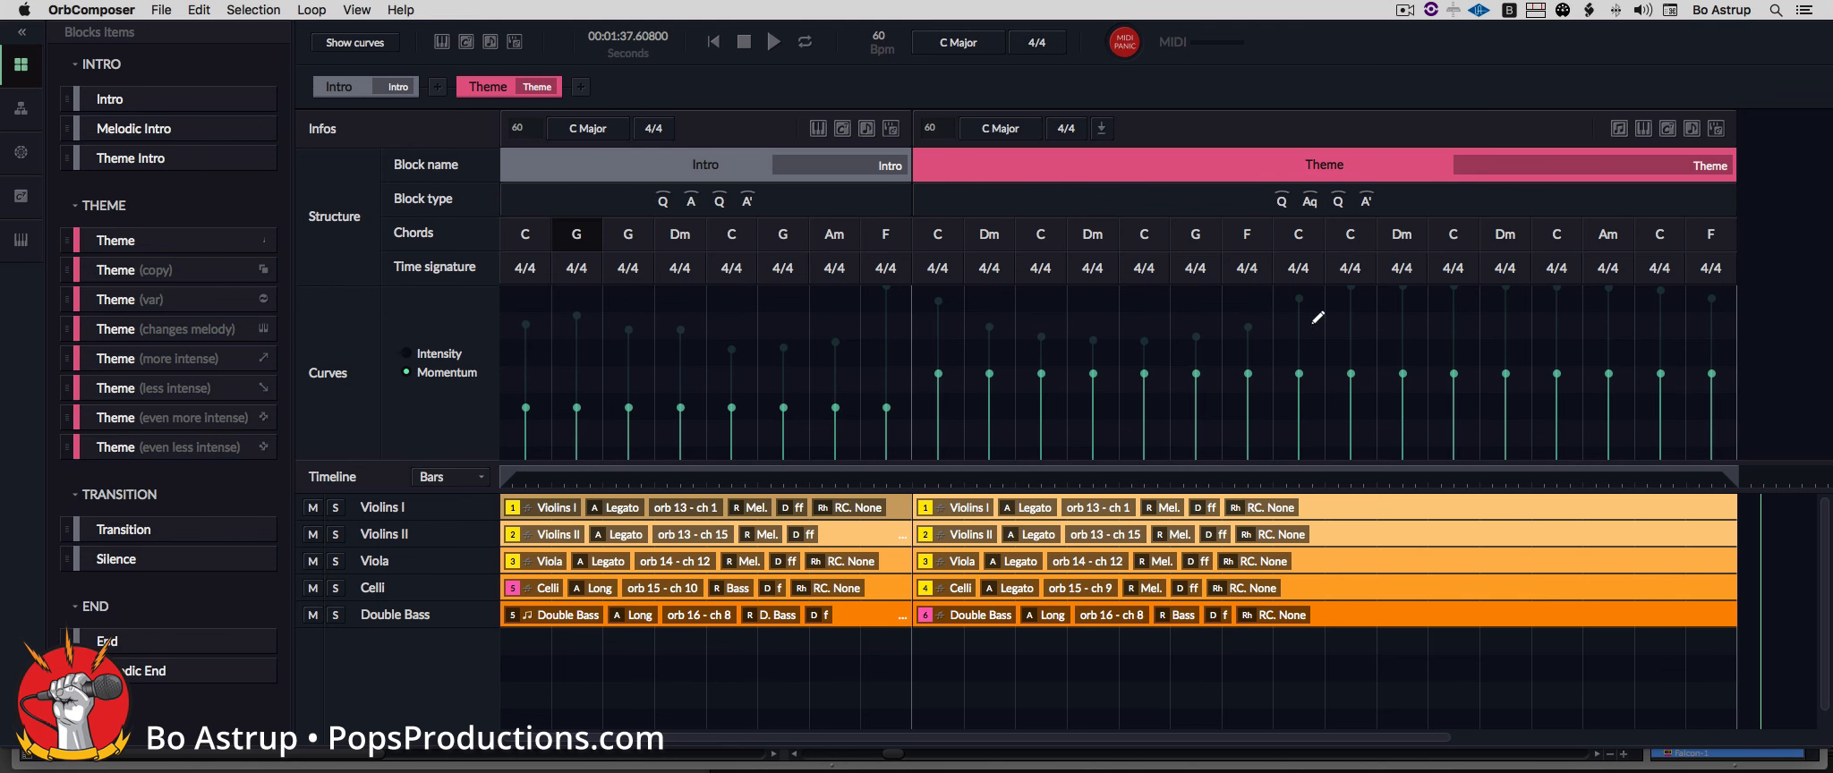
left_click_drag(1325, 307, 1711, 298)
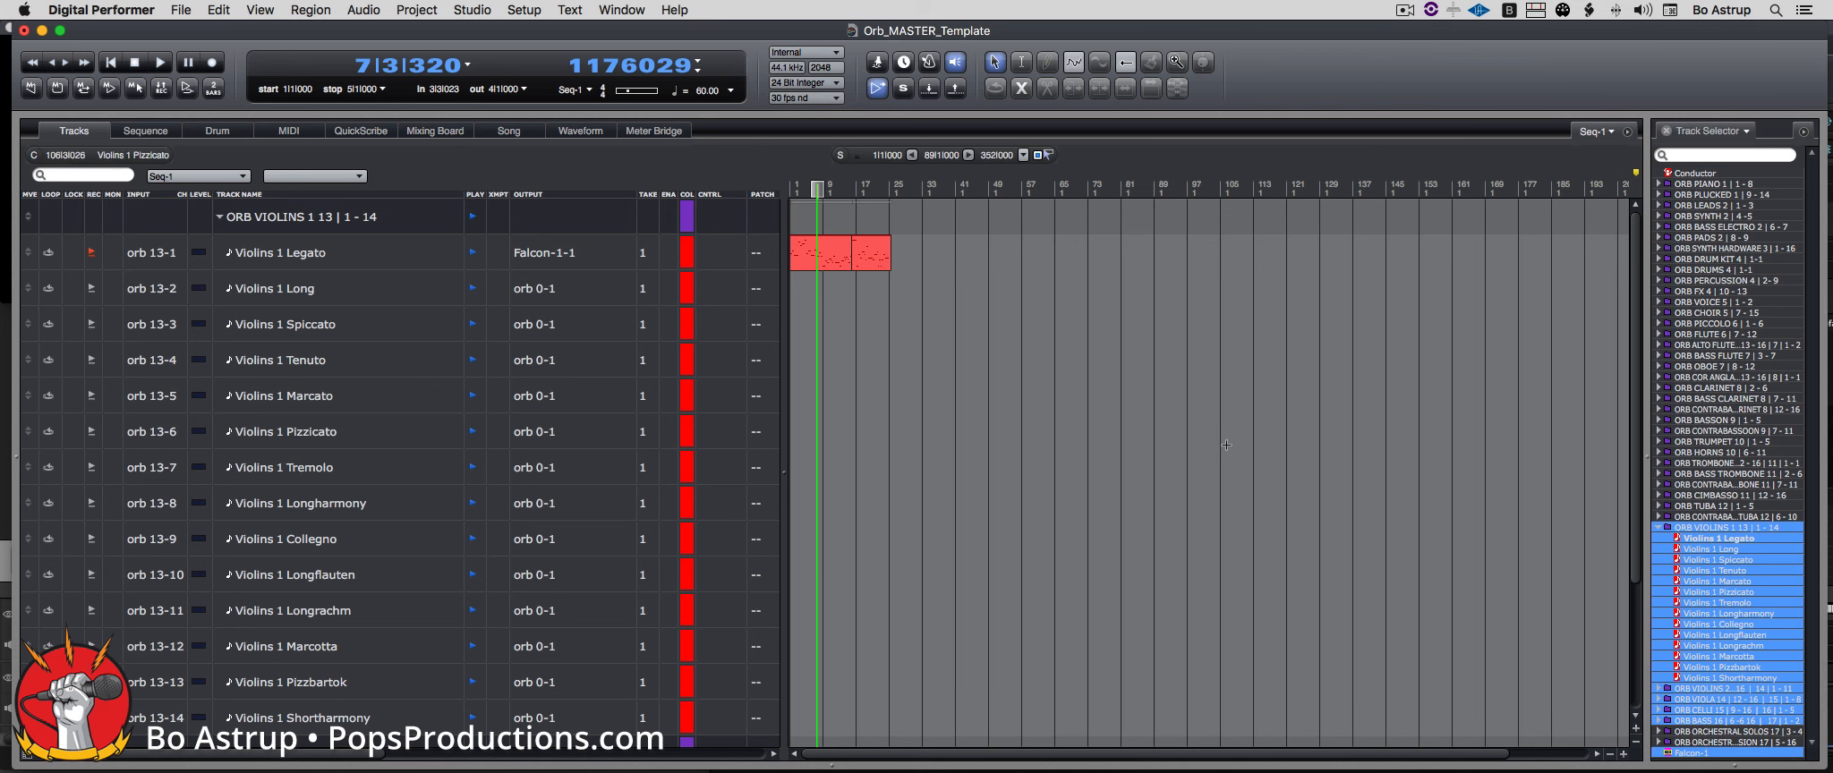
Step: Switch from Digital Performer to Orb Composer and open the Instruments Preferences
key("super+Tab")
key("super+Tab")
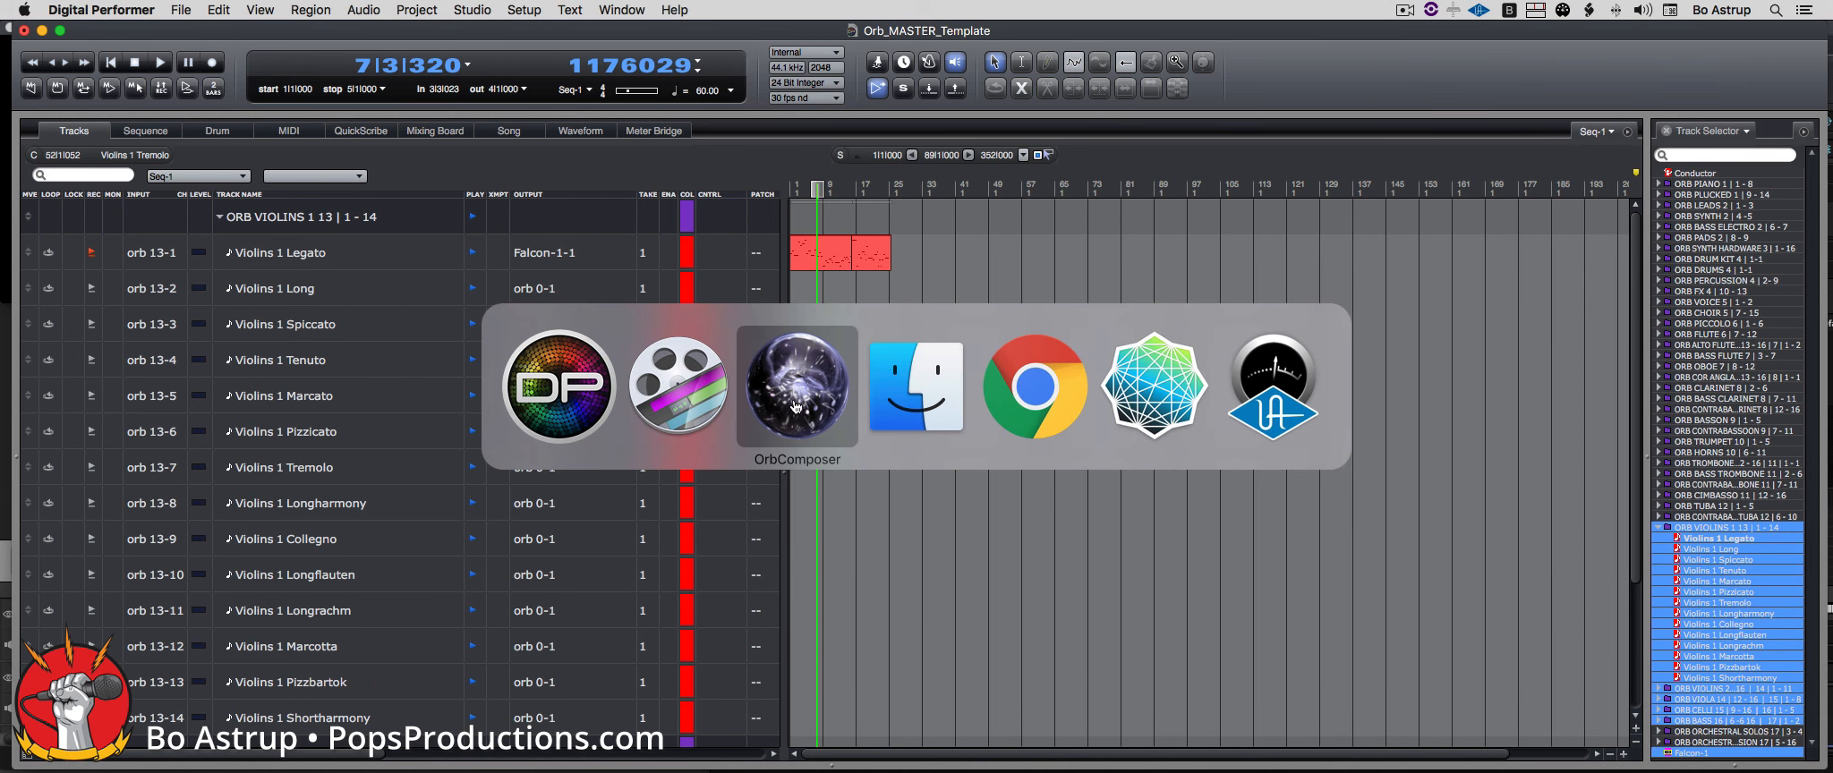
left_click(798, 394)
left_click(239, 8)
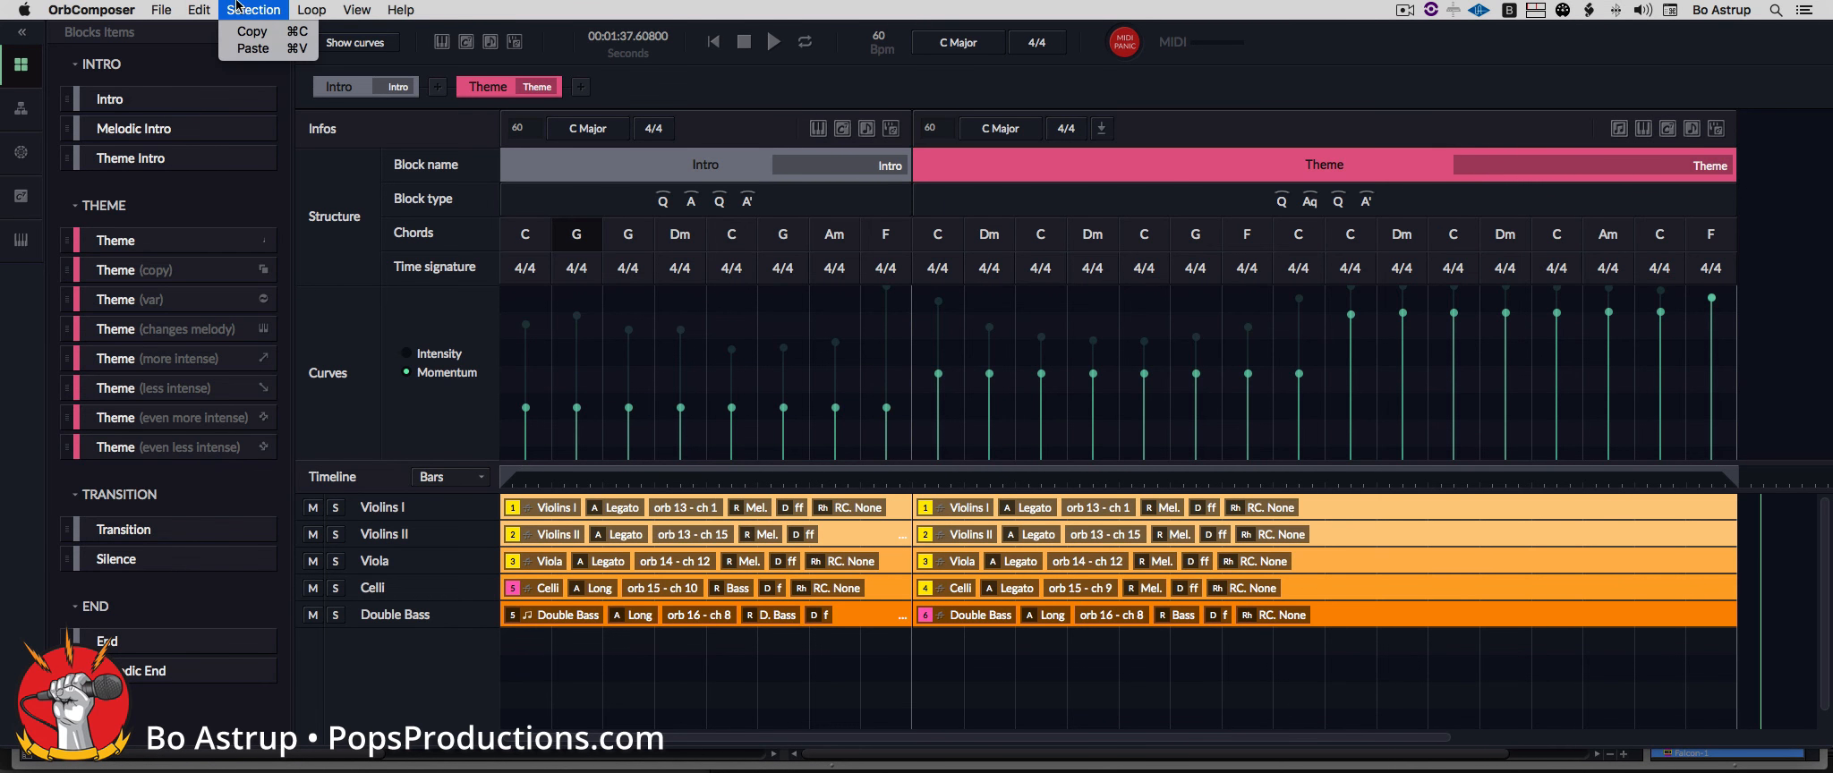
mouse_move(191, 6)
left_click(196, 233)
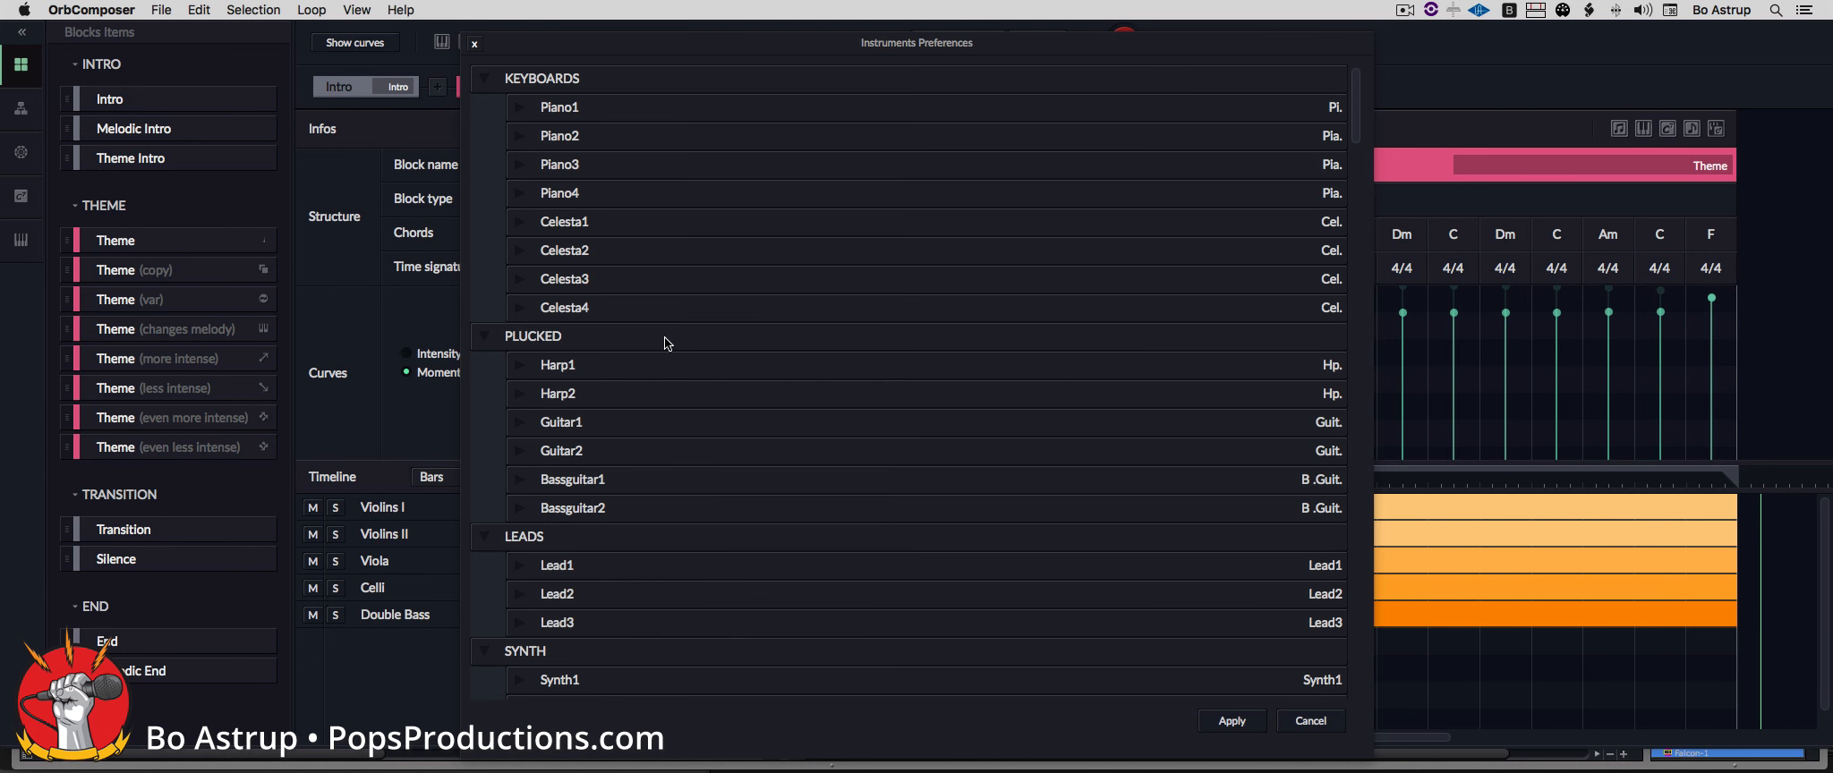
Step: Expand the Violins I articulations in the Strings group and audition the Legato articulation
scroll(1360, 172, "down", 3)
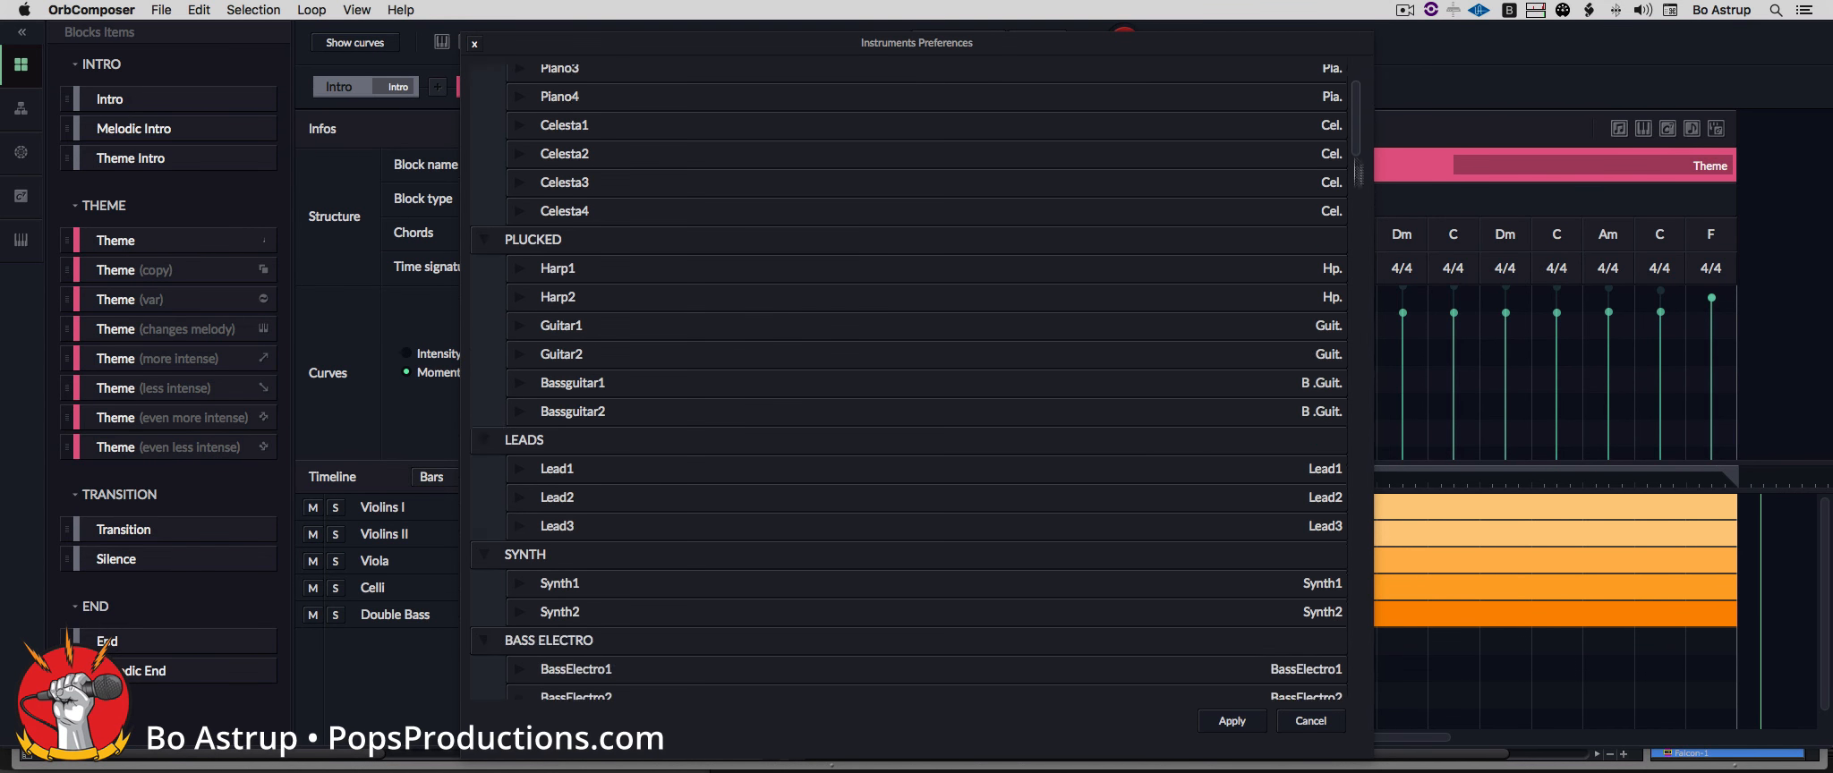
scroll(1360, 172, "down", 10)
left_click_drag(1364, 474, 1366, 627)
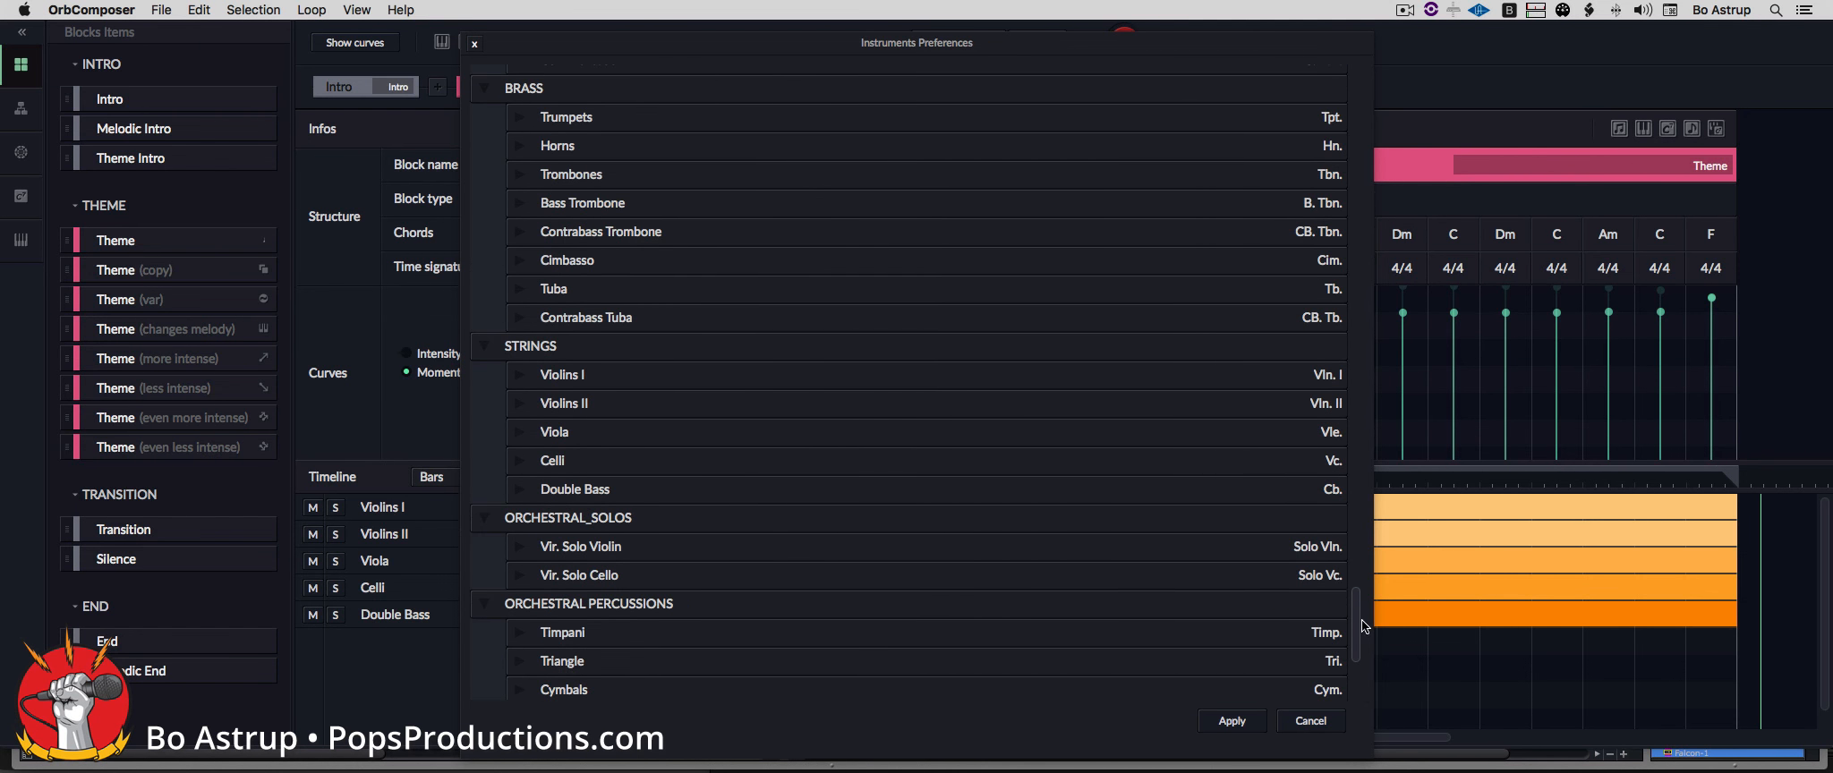
left_click(526, 379)
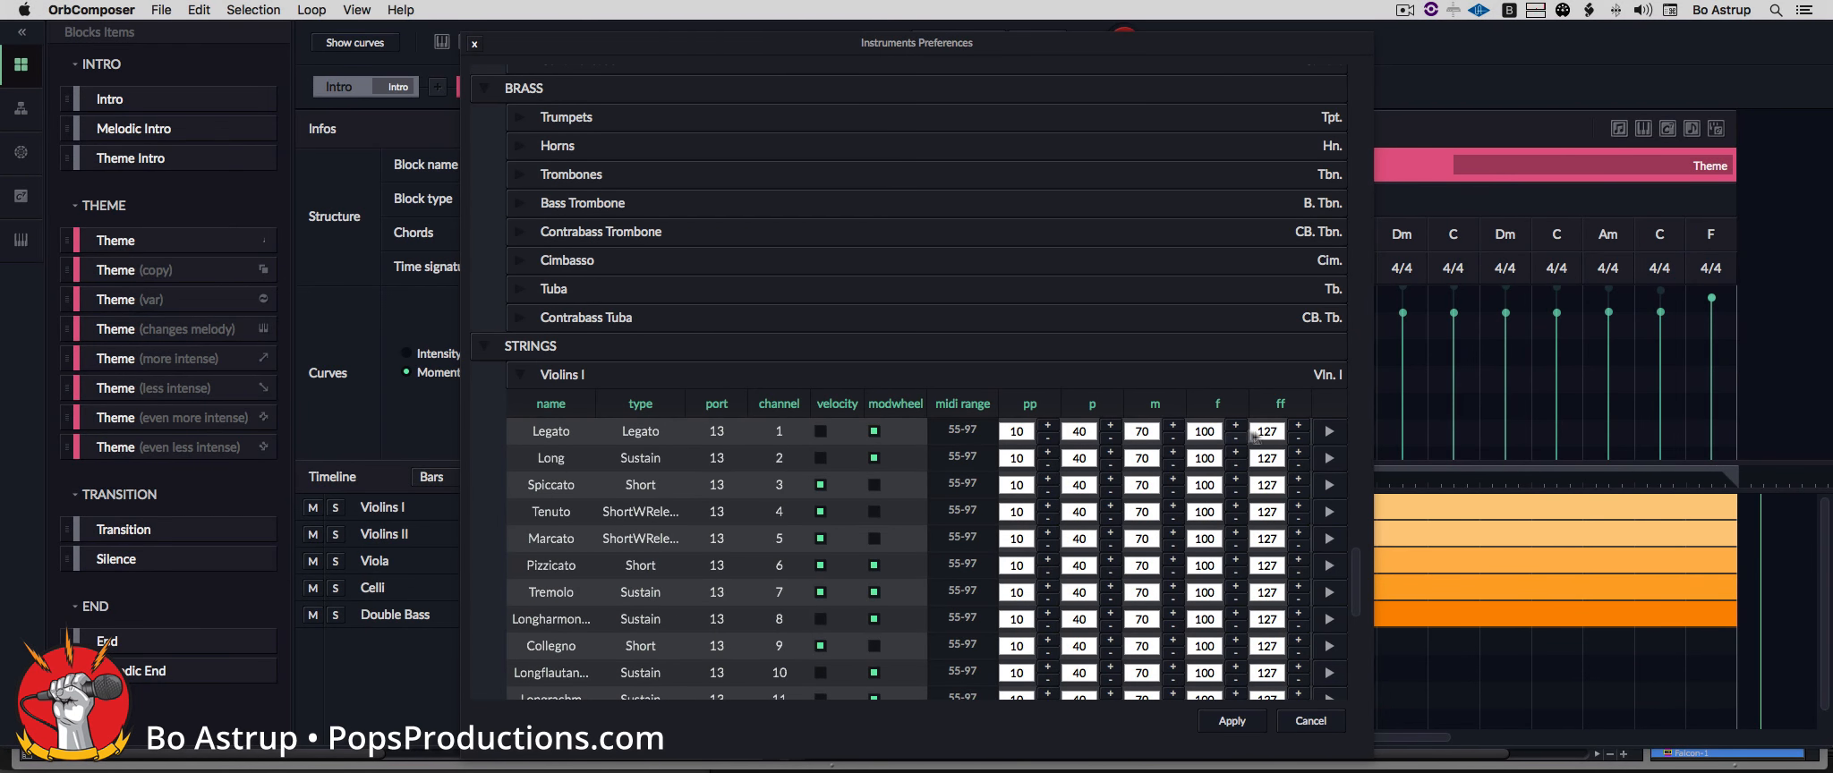
left_click(1334, 432)
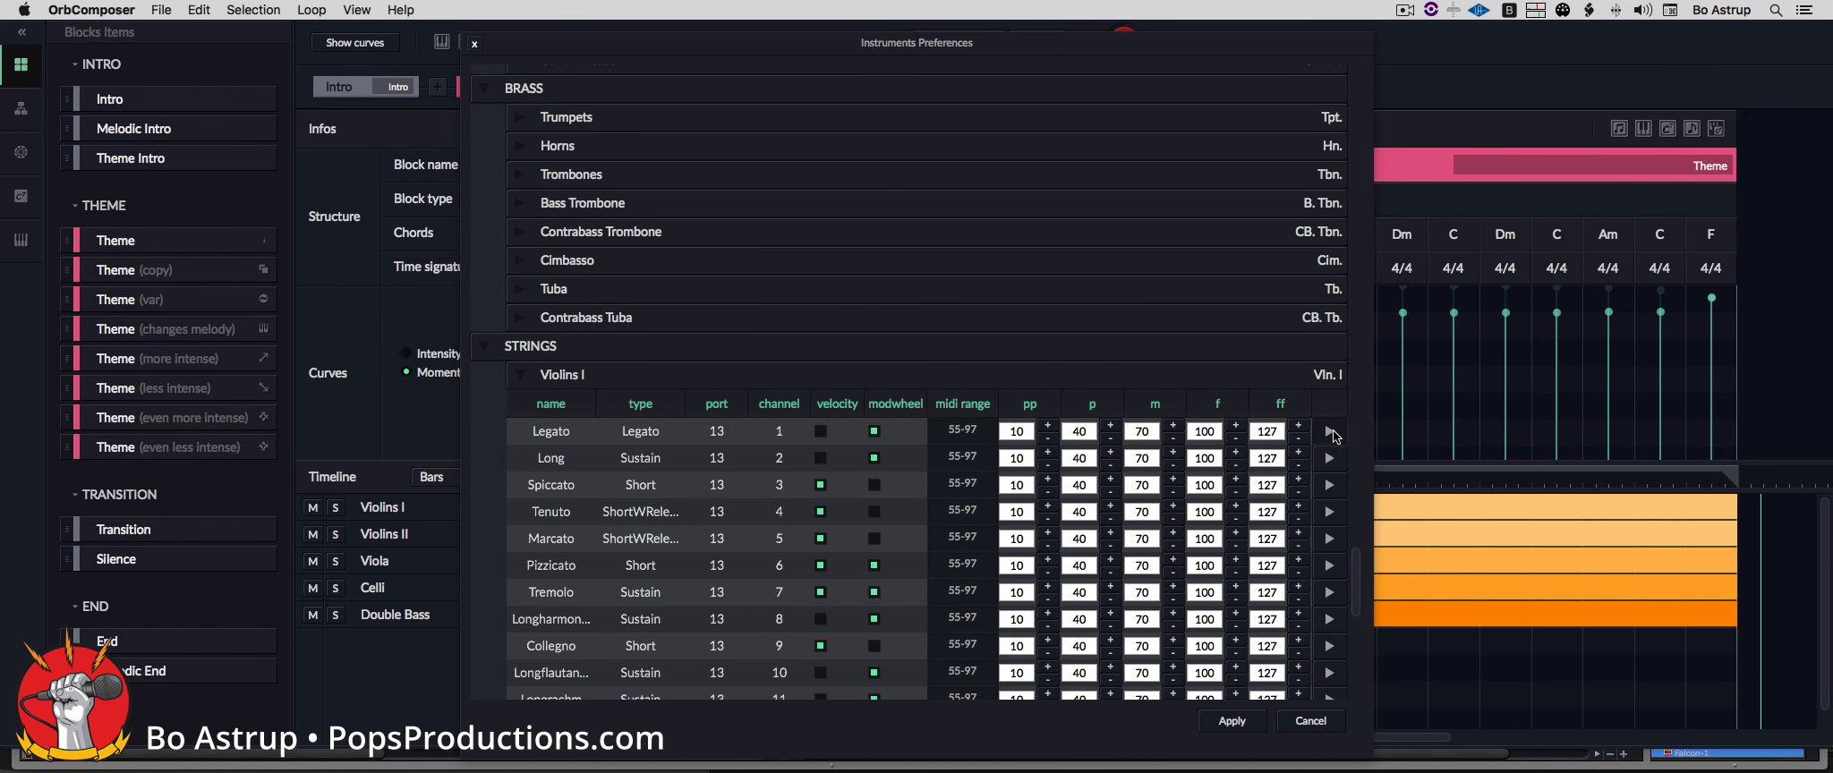